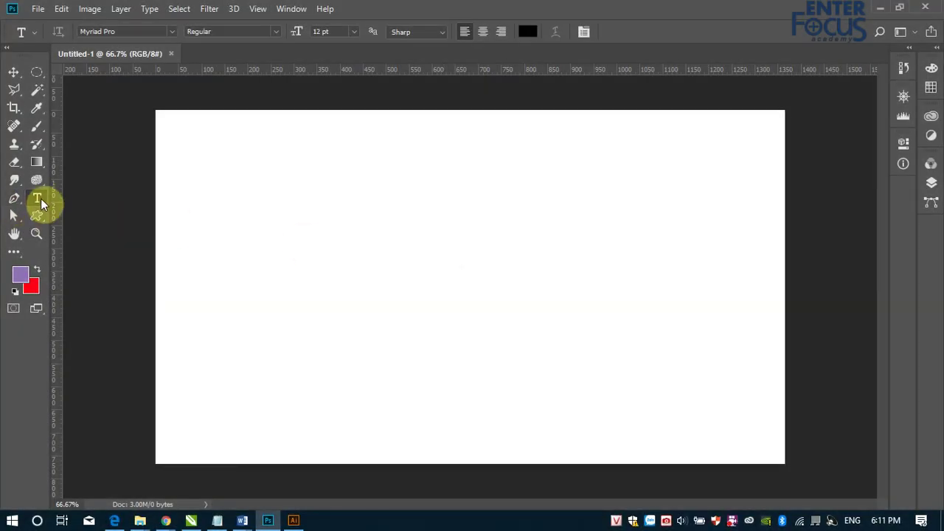
# Choose the Horizontal Type tool and keep the Regular font style.
pyautogui.rightClick(39, 201)
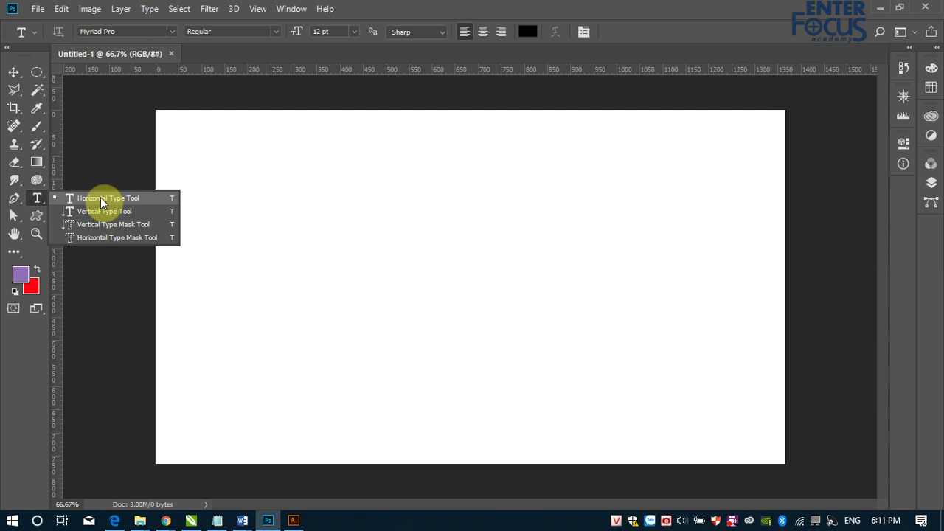
pyautogui.click(102, 199)
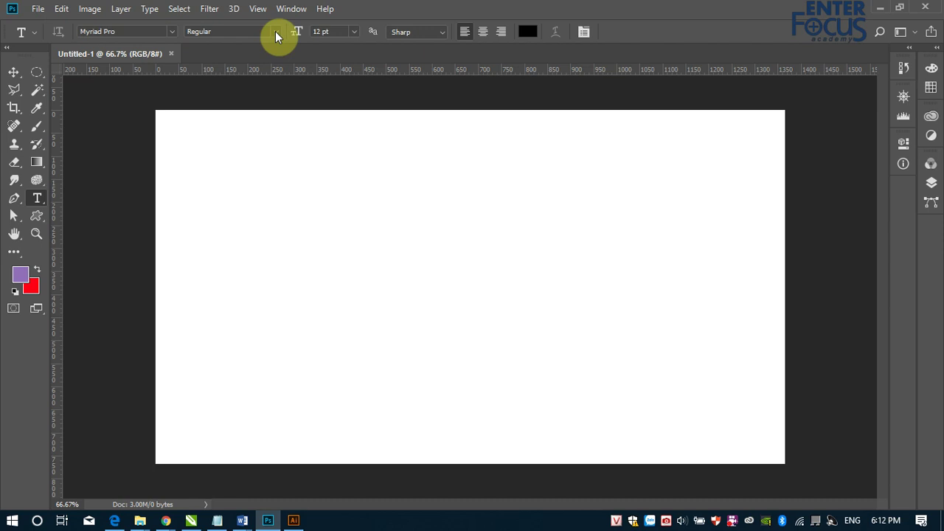
pyautogui.click(275, 31)
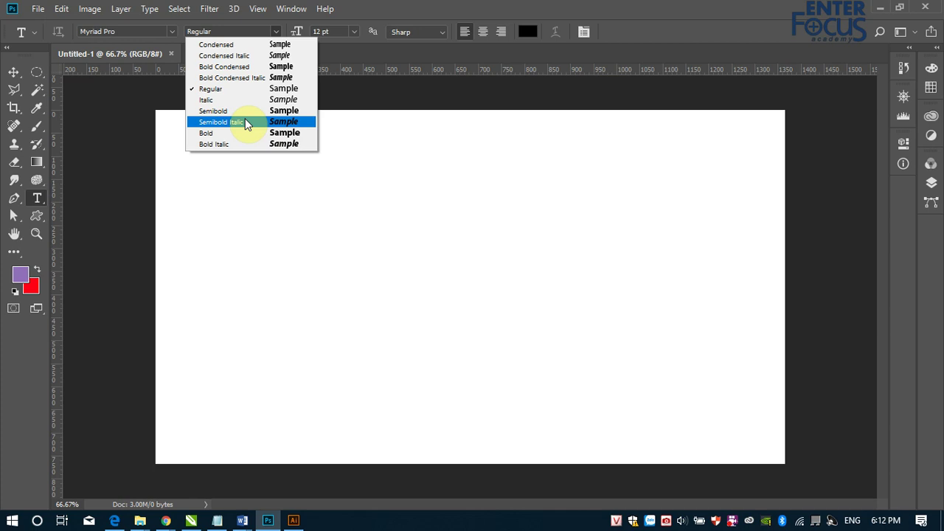
pyautogui.click(402, 13)
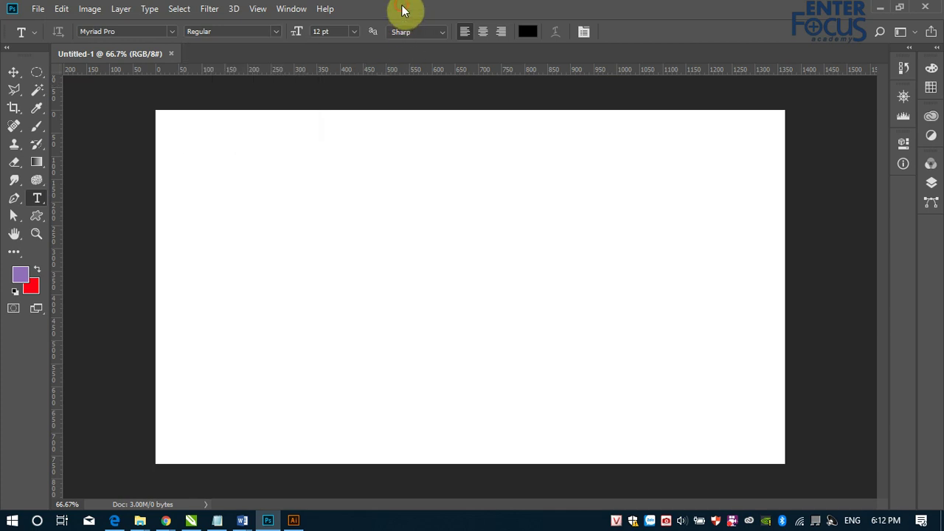
# Change the font size from 12 pt to 55.01 pt by scrubbing the size control.
pyautogui.click(354, 33)
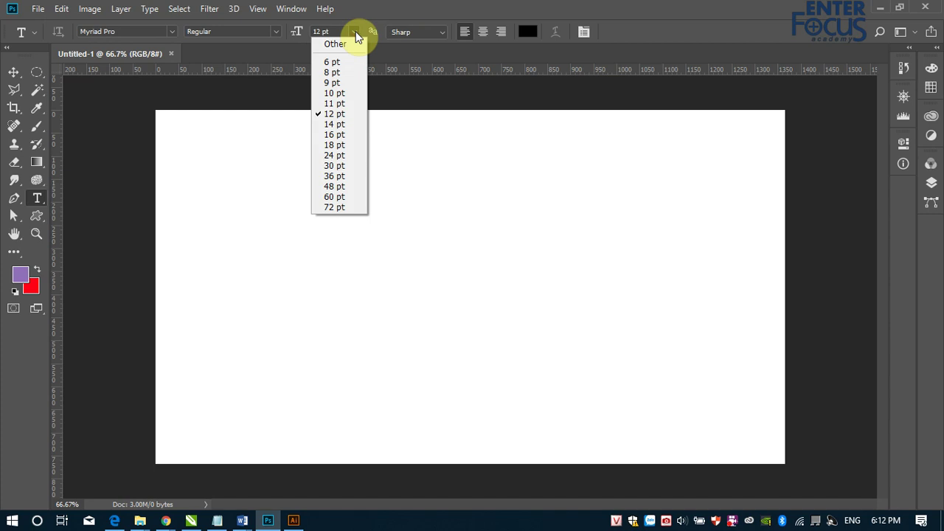
pyautogui.click(375, 11)
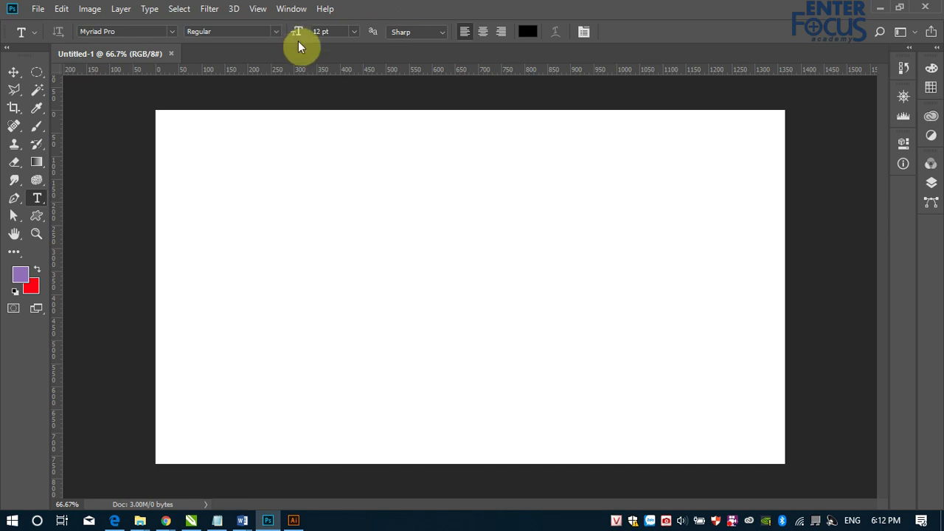
pyautogui.click(356, 31)
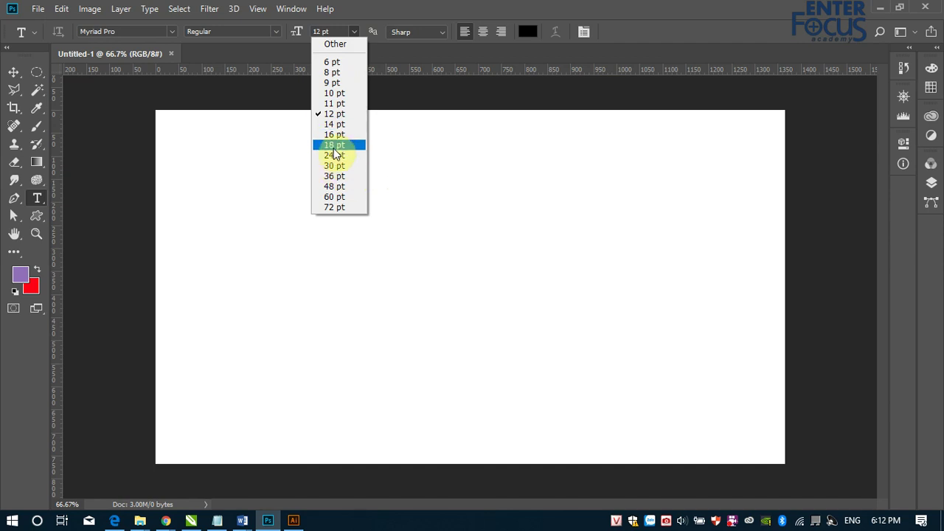
pyautogui.click(419, 12)
pyautogui.click(321, 31)
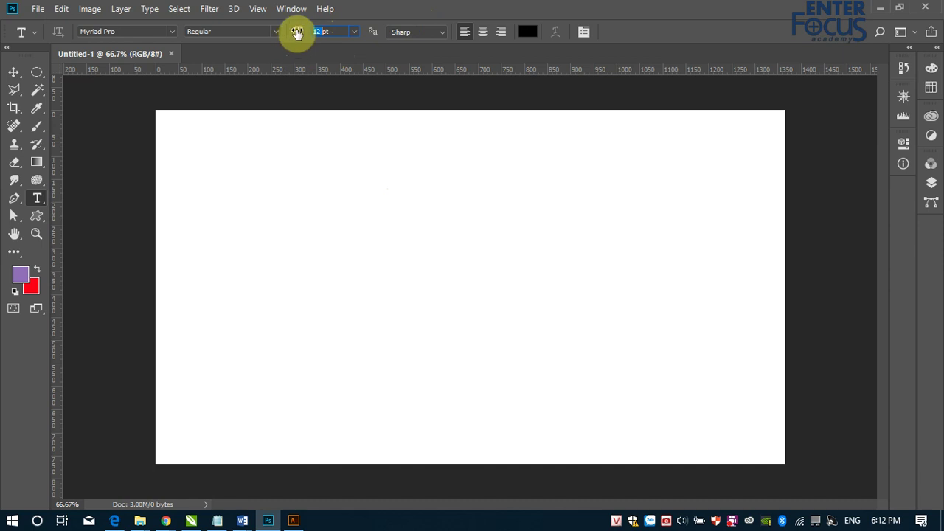
pyautogui.moveTo(298, 34)
pyautogui.mouseDown()
pyautogui.moveTo(289, 37)
pyautogui.moveTo(324, 36)
pyautogui.mouseUp()
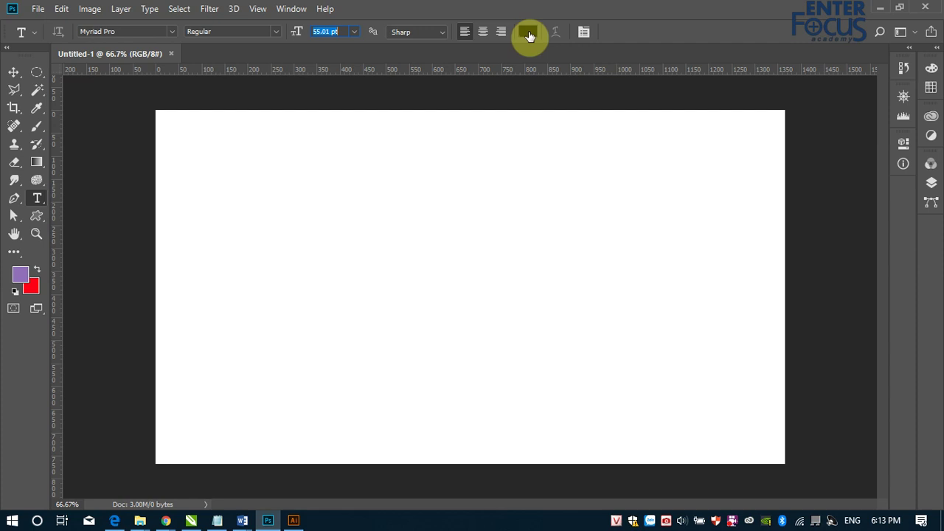
# Pick red in the Color Picker as the type colour and confirm it.
pyautogui.click(529, 35)
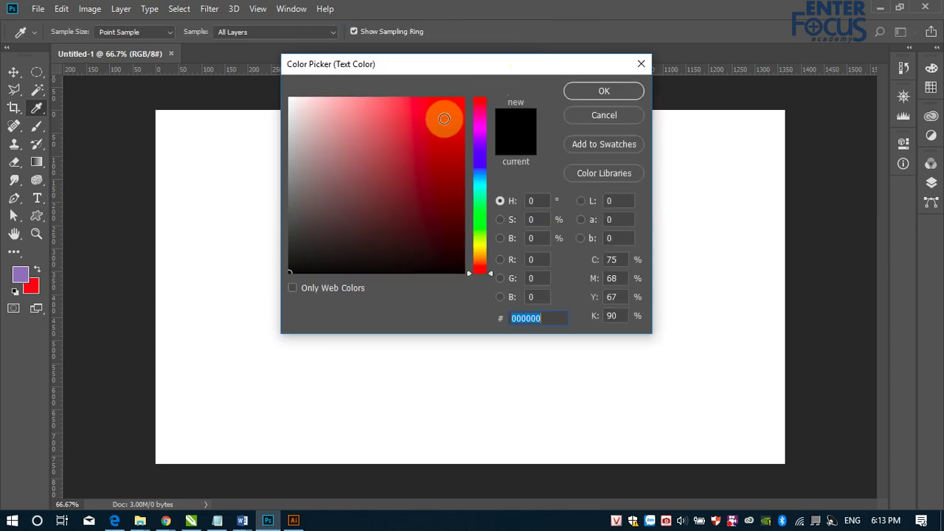
pyautogui.click(465, 110)
pyautogui.click(628, 92)
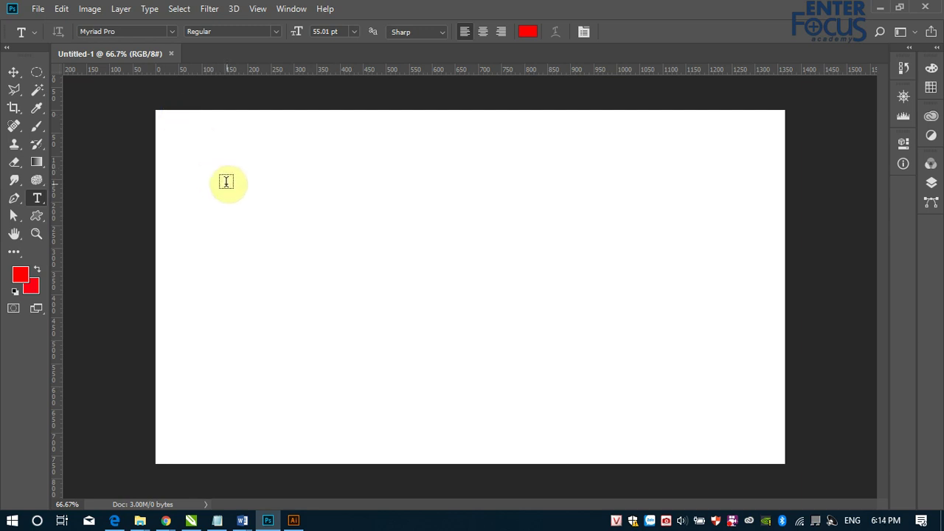
# Type the title 'NHẬP VĂN BẢN VÀO PHOTOSHOP' near the canvas top-left and commit it.
pyautogui.click(191, 155)
pyautogui.click(192, 153)
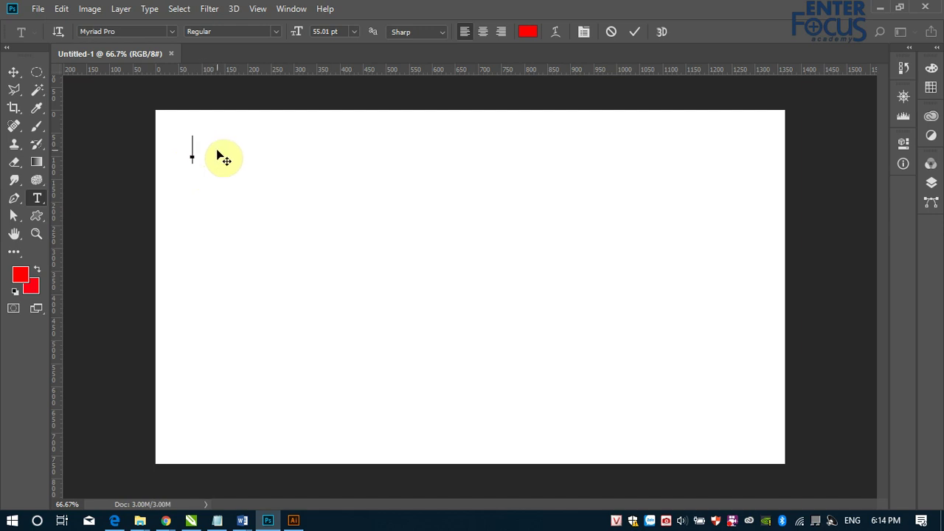
pyautogui.write('NH')
pyautogui.write('ẬP')
pyautogui.write(' VAN ')
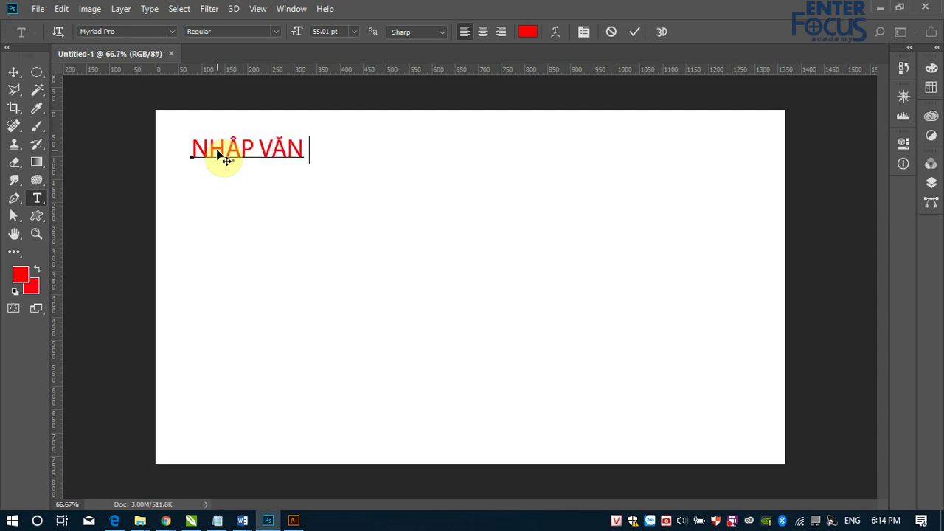
pyautogui.write('BAN')
pyautogui.write(' VAOf')
pyautogui.write(' PHOTO')
pyautogui.write('S')
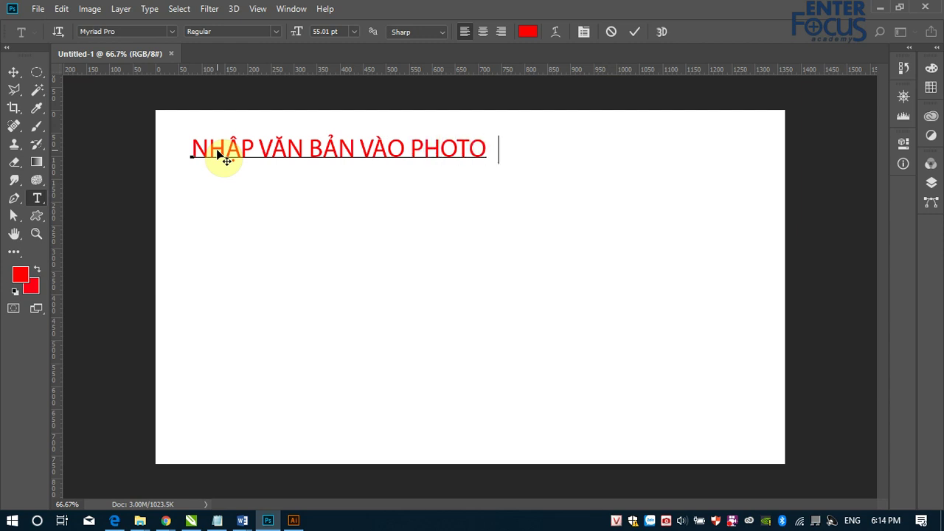
pyautogui.write('HOP')
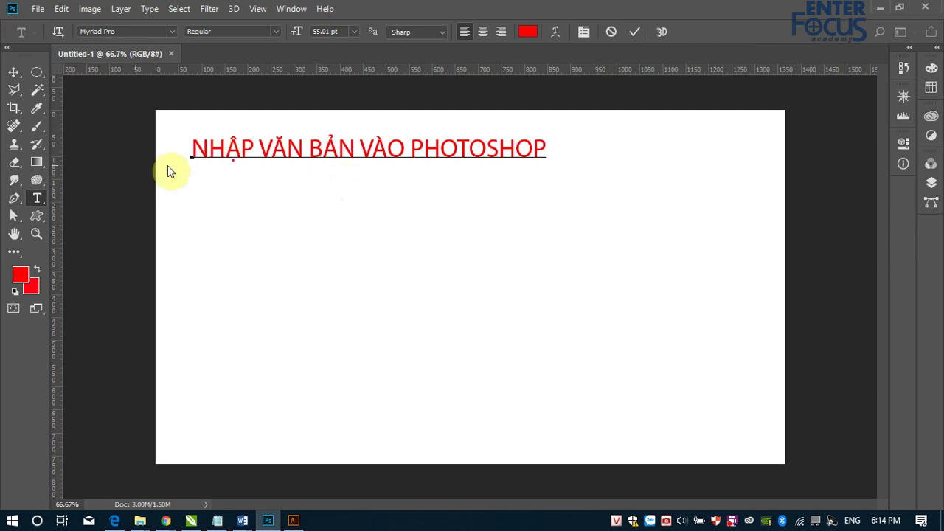
pyautogui.click(14, 72)
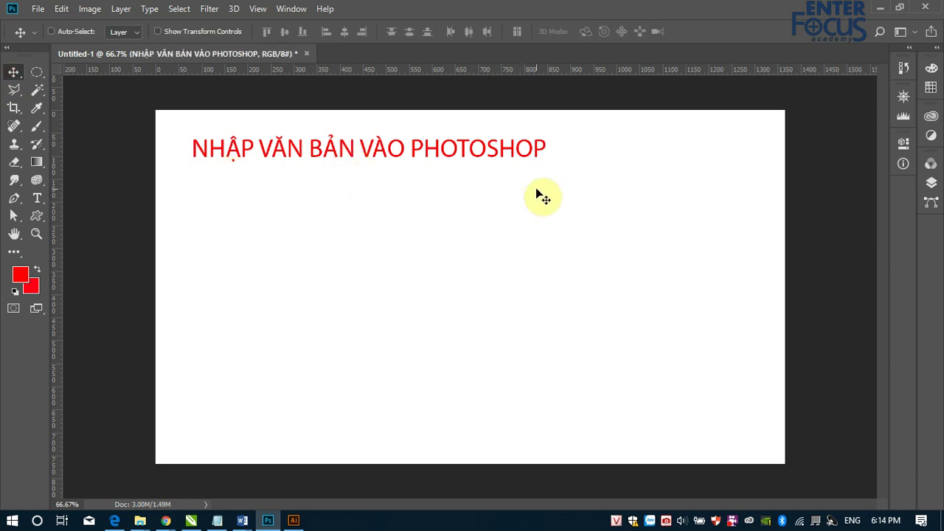
# Add a paragraph box below the title reading 'NHẬP VĂN BẢN VÀO PHOTOSHOP VỚI ĐỊNH DẠNG PARAGRAPHT' and commit it.
pyautogui.click(38, 198)
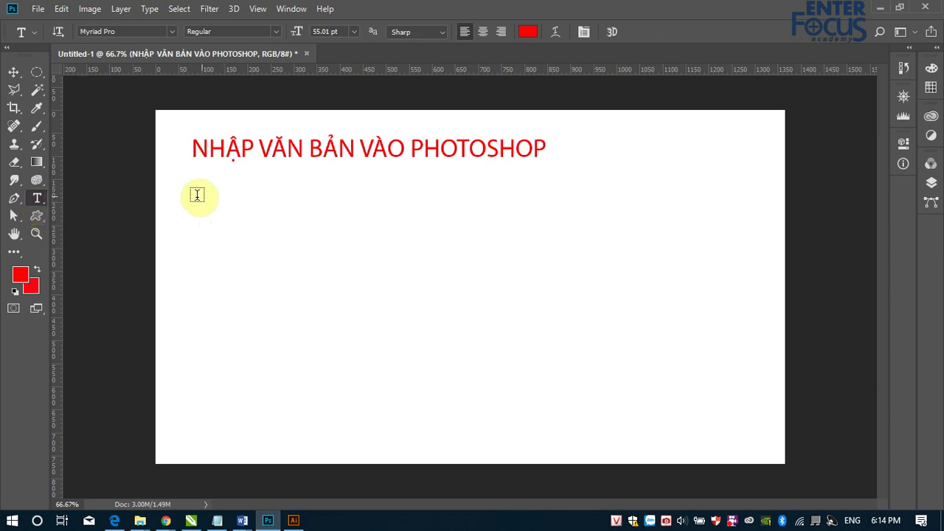
pyautogui.moveTo(194, 194); pyautogui.dragTo(543, 316)
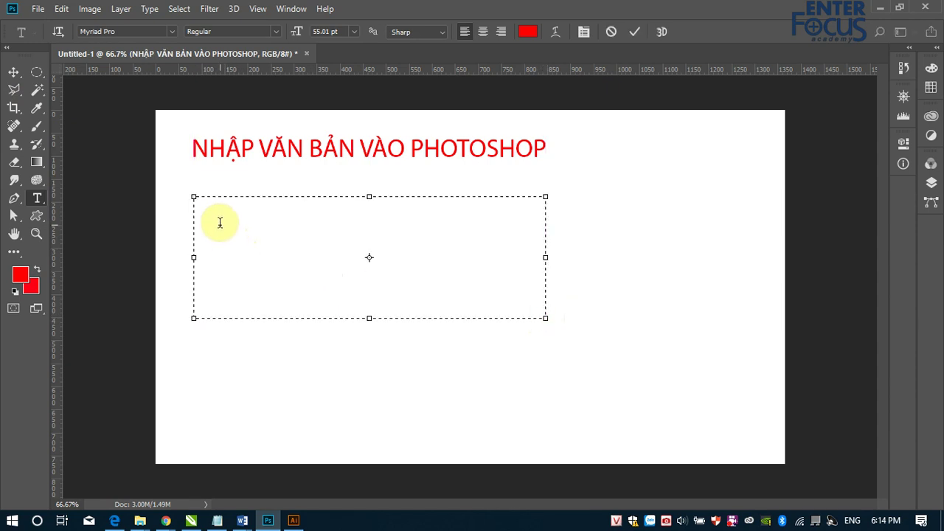
pyautogui.write('NH')
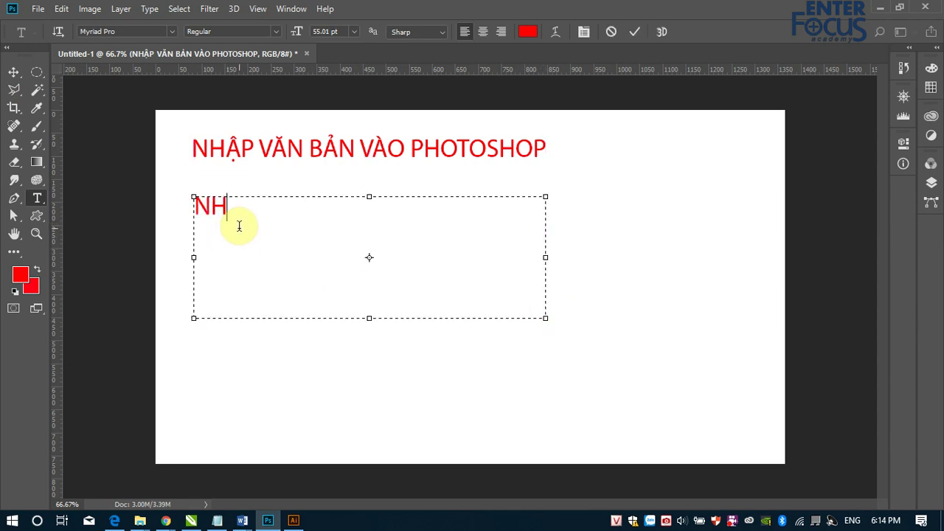
pyautogui.write('AP VAWN BARN VAOF PHOT')
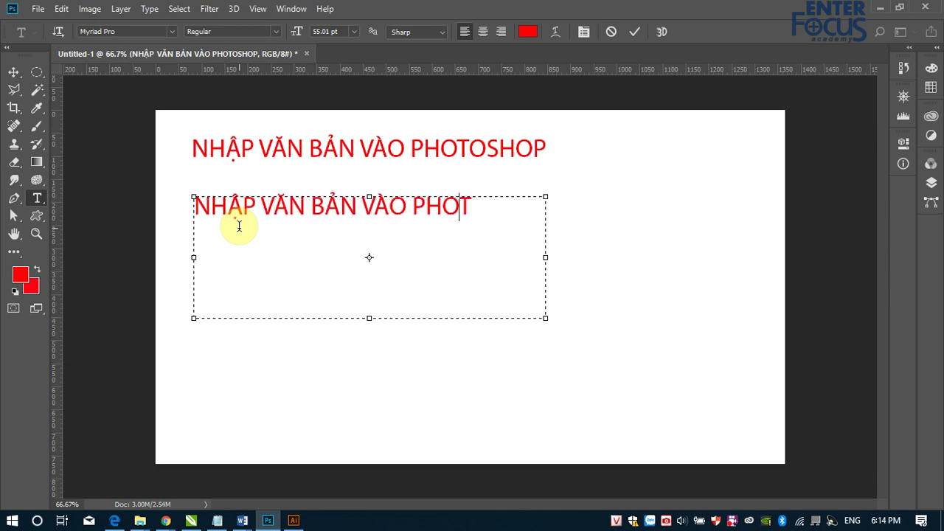
pyautogui.write('OSHOP ')
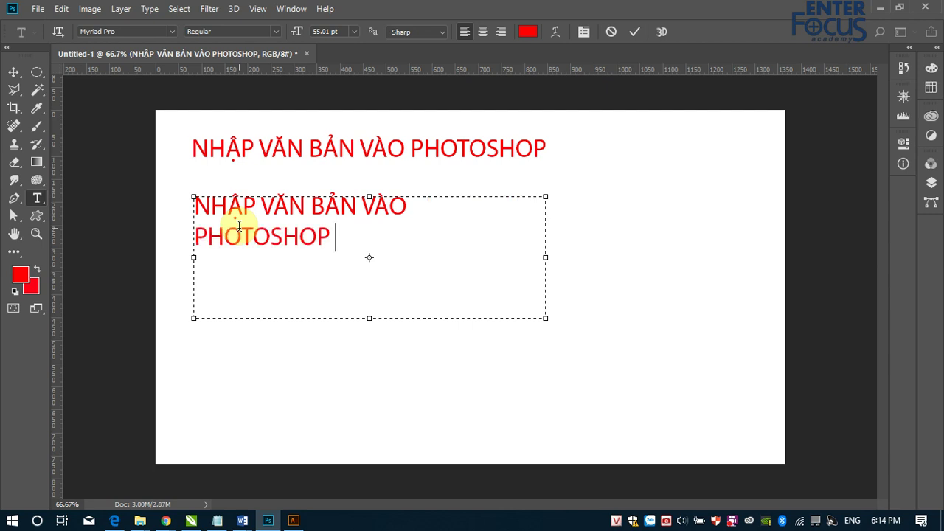
pyautogui.write('VOWIS Ddinhj dangj')
pyautogui.write('PARA')
pyautogui.write('G')
pyautogui.write('RA')
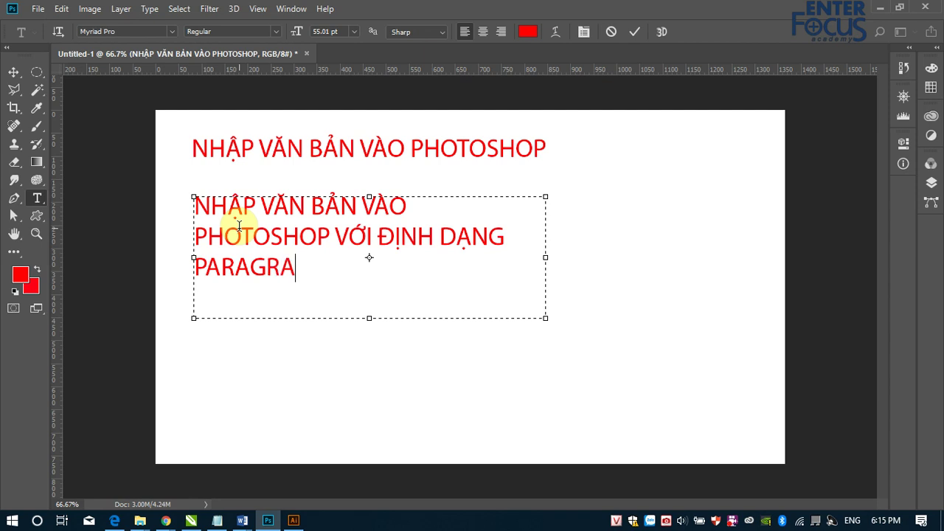
pyautogui.write('PHT')
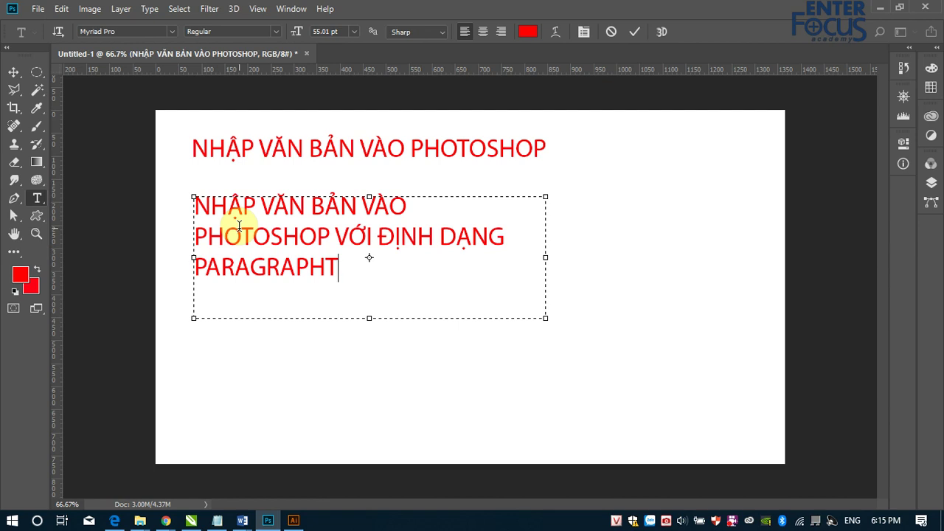
pyautogui.click(13, 71)
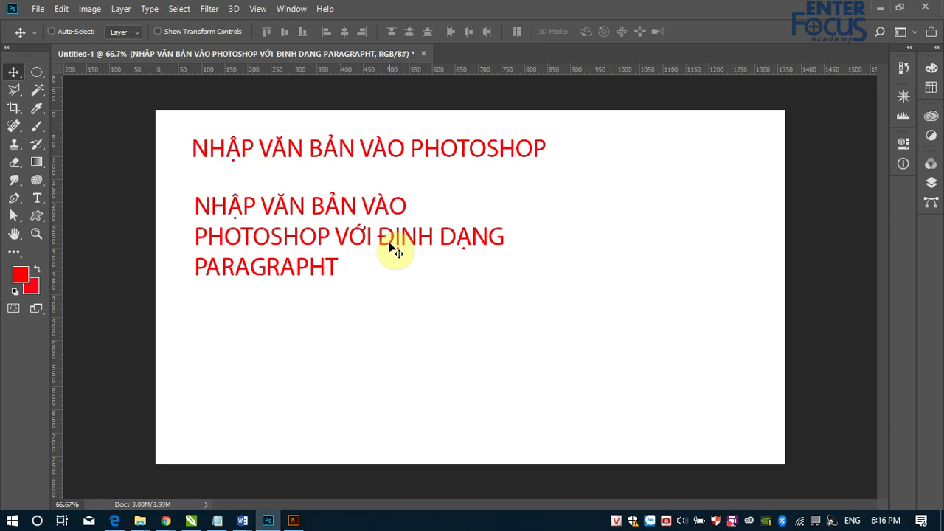
# Select and commit the title text unchanged, then select all of the paragraph text.
pyautogui.click(37, 198)
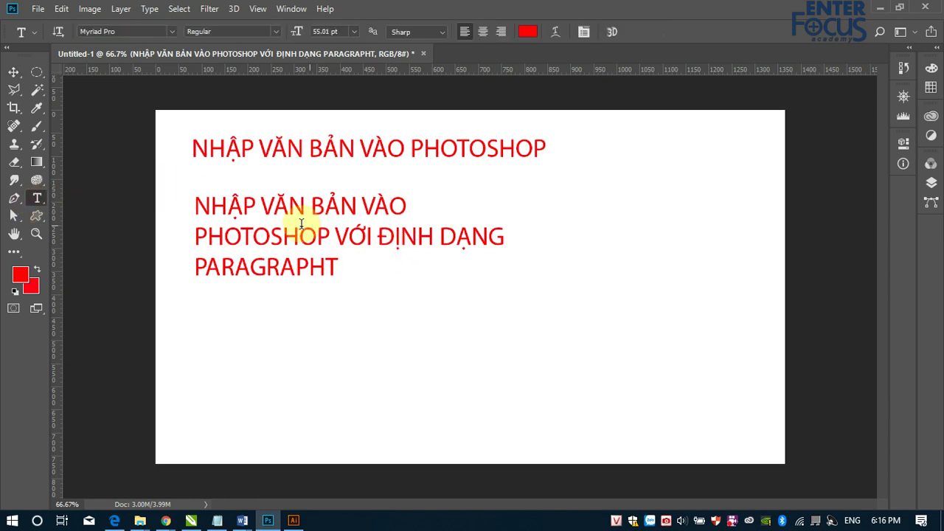
pyautogui.click(298, 236)
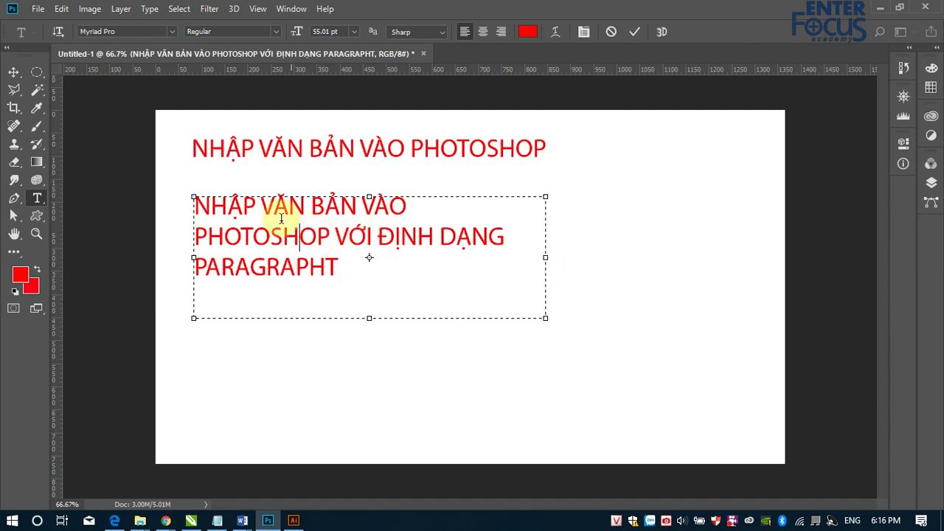
pyautogui.click(237, 151)
pyautogui.click(245, 147)
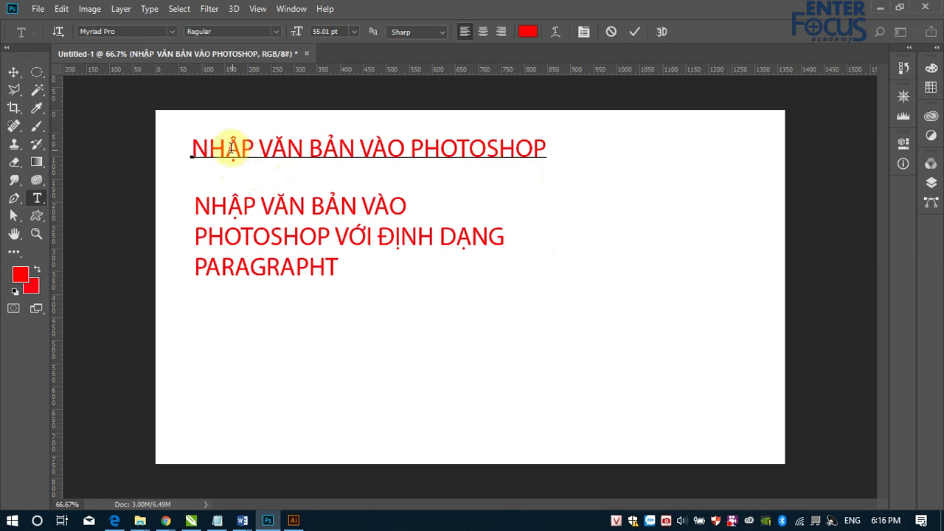
pyautogui.moveTo(192, 148); pyautogui.dragTo(546, 147)
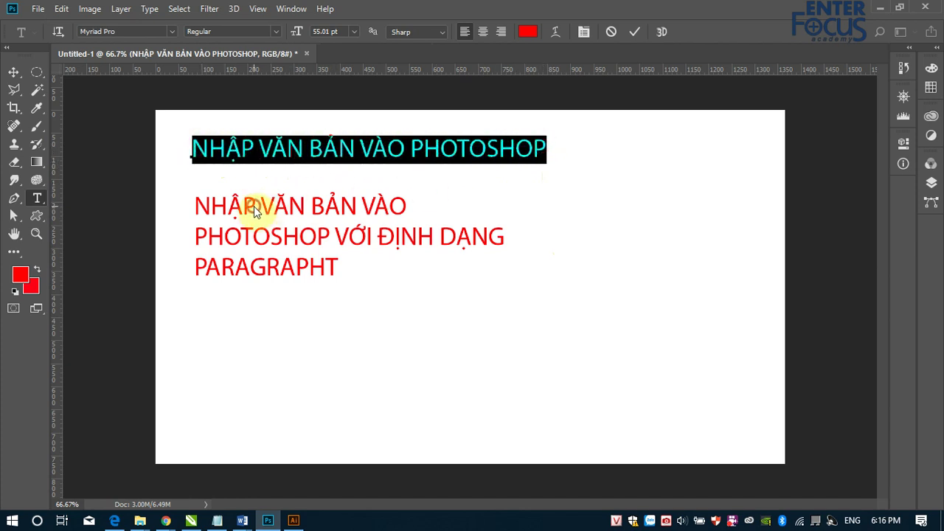
pyautogui.hotkey('ctrl', 'Return')
pyautogui.click(221, 211)
pyautogui.moveTo(193, 204); pyautogui.dragTo(392, 273)
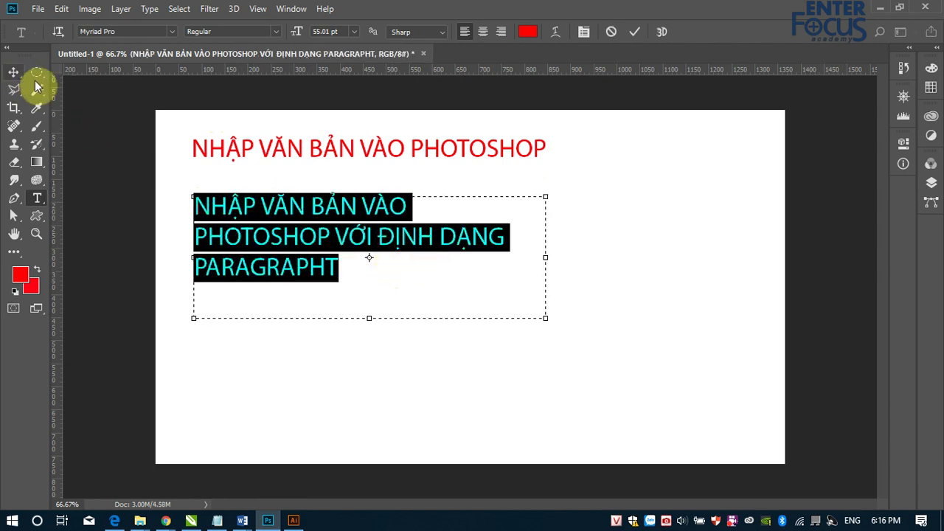
# Drag the paragraph box's right edge until the text wraps onto three lines, then reselect the text.
pyautogui.click(436, 258)
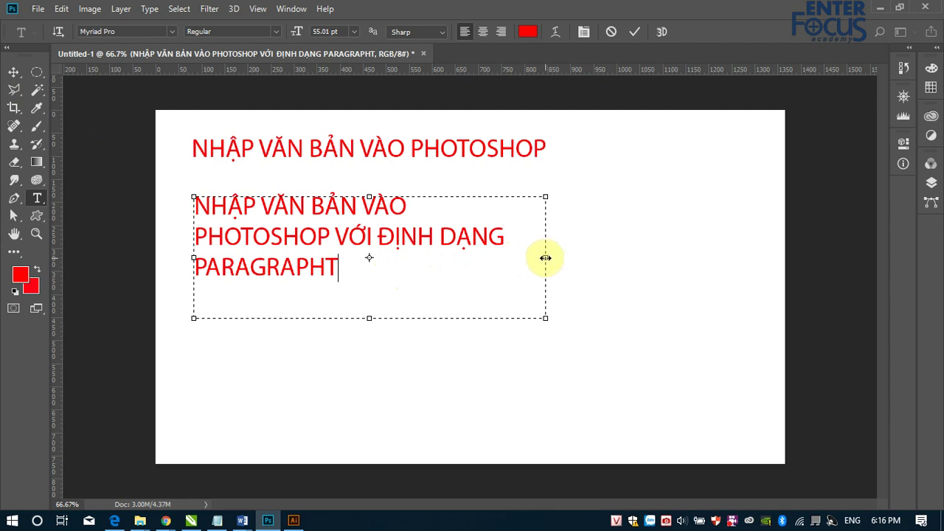
pyautogui.moveTo(545, 258); pyautogui.dragTo(688, 256)
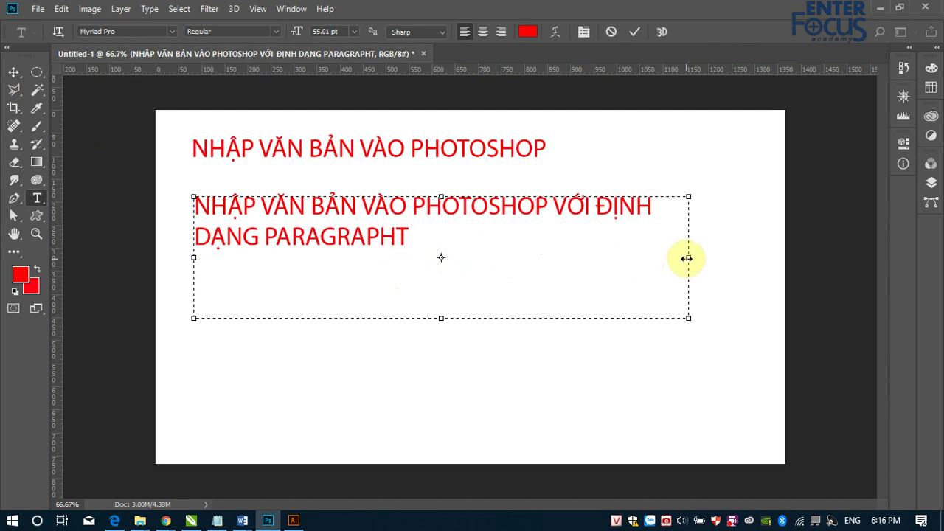
pyautogui.moveTo(686, 256); pyautogui.dragTo(746, 261)
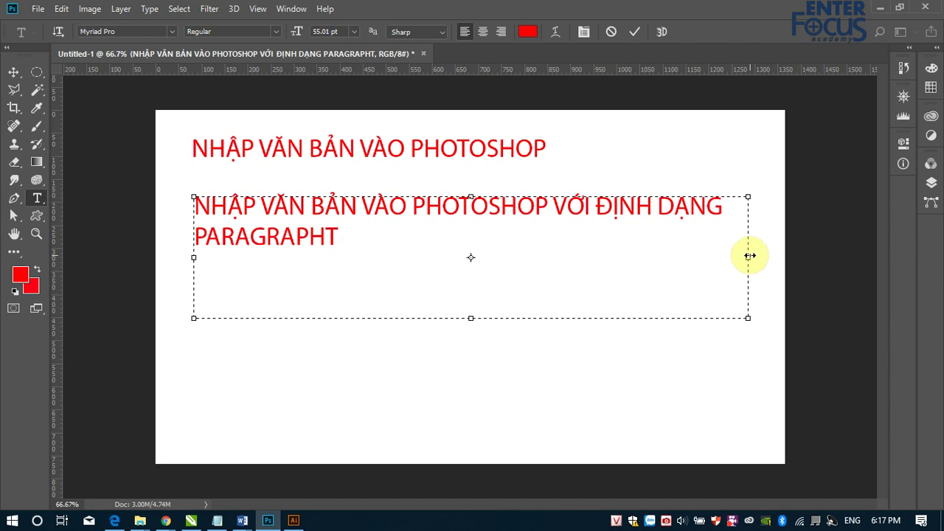
pyautogui.moveTo(749, 256); pyautogui.dragTo(763, 260)
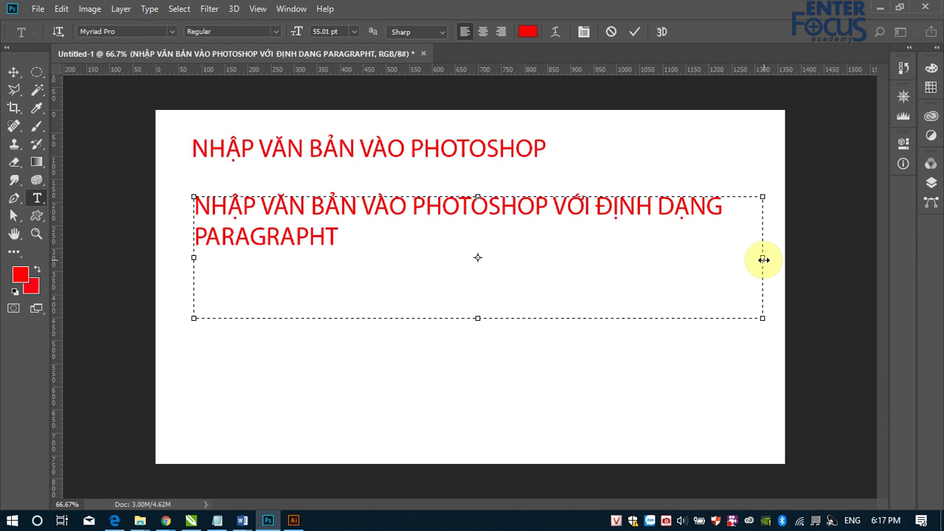
pyautogui.moveTo(764, 260); pyautogui.dragTo(390, 257)
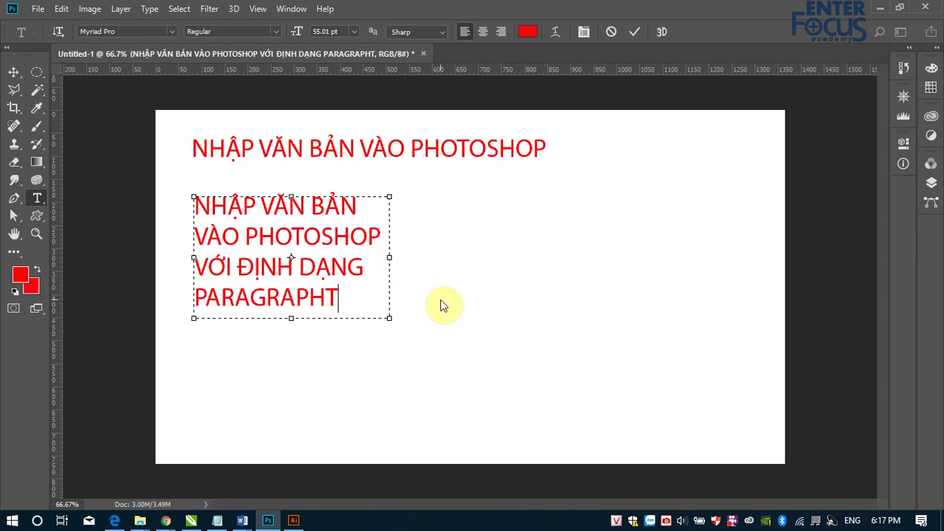
pyautogui.moveTo(389, 257); pyautogui.dragTo(341, 257)
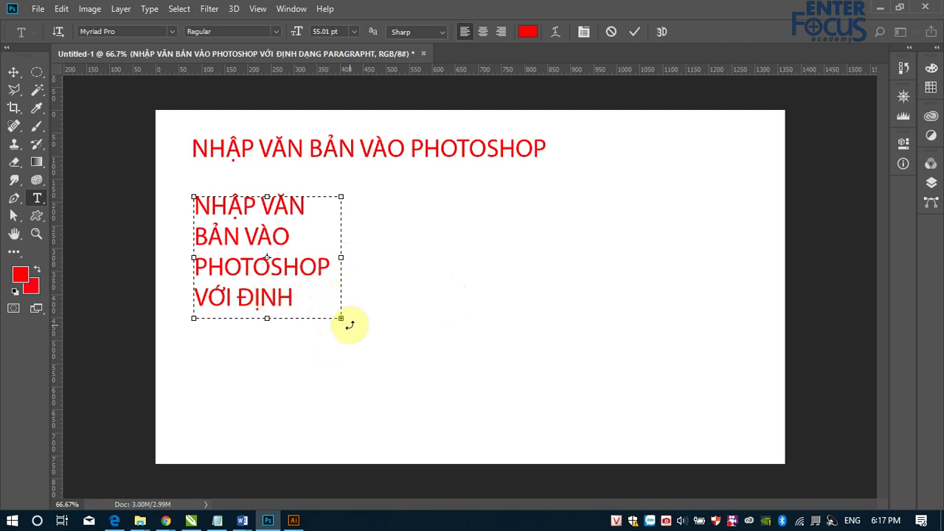
pyautogui.moveTo(341, 258); pyautogui.dragTo(413, 265)
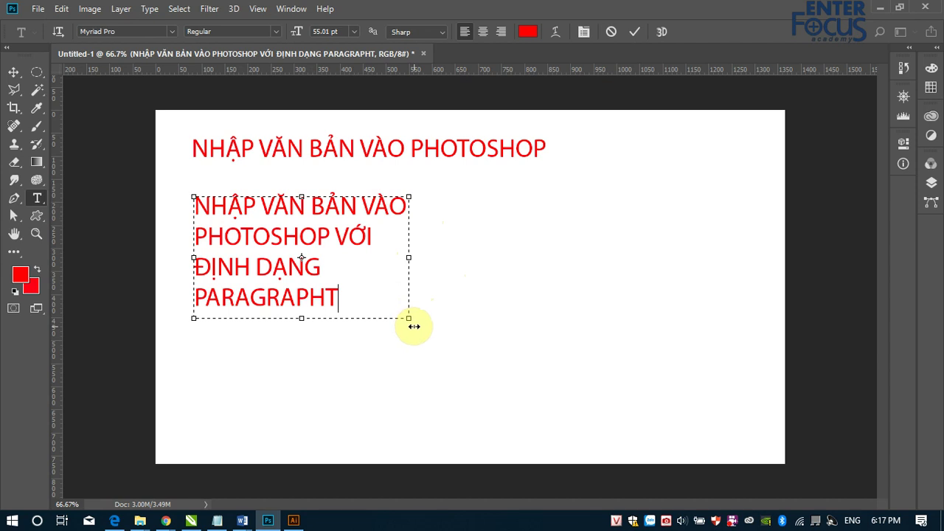
pyautogui.moveTo(408, 258); pyautogui.dragTo(369, 257)
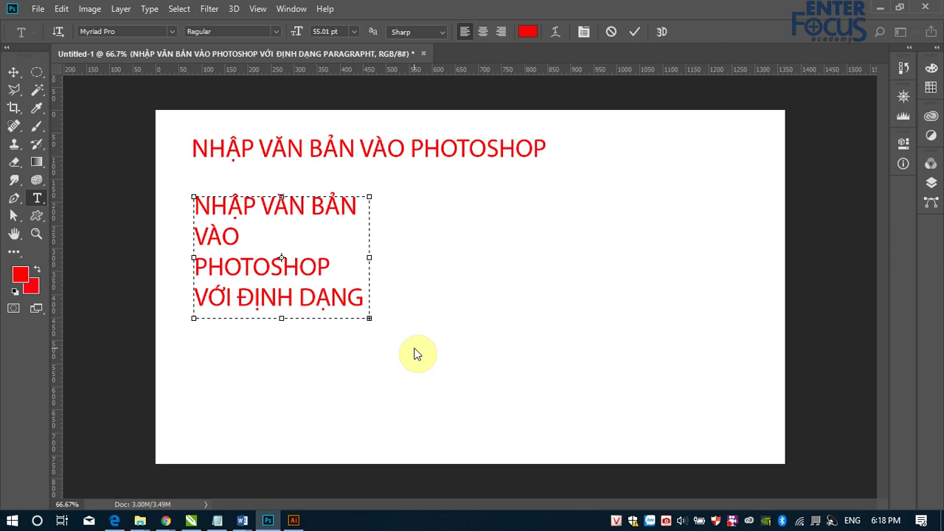
pyautogui.moveTo(370, 257); pyautogui.dragTo(495, 258)
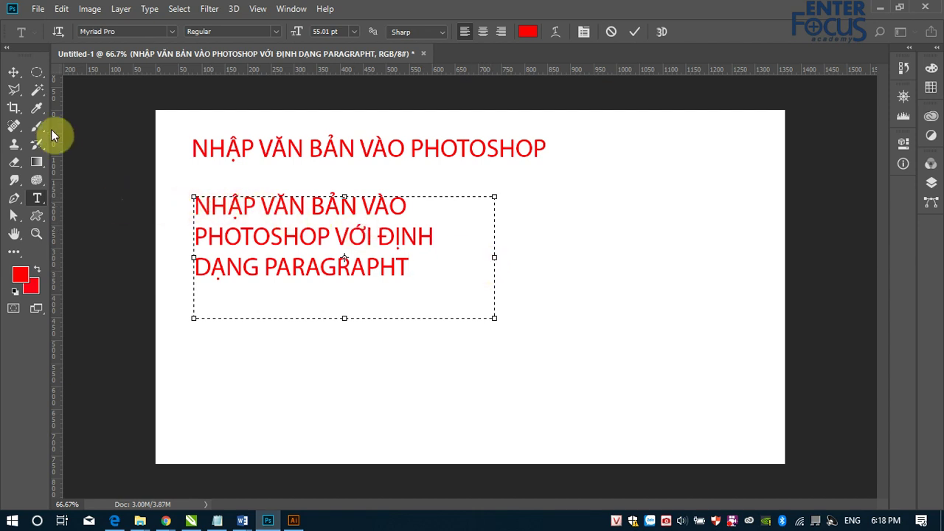
pyautogui.moveTo(411, 267)
pyautogui.mouseDown()
pyautogui.moveTo(218, 250)
pyautogui.moveTo(188, 198)
pyautogui.mouseUp()
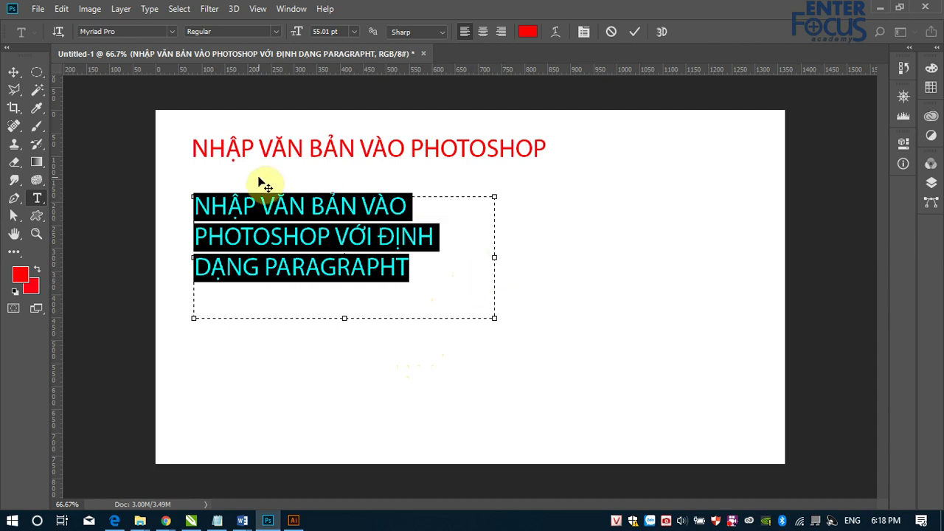
# Commit the paragraph edit and draw a rectangular marquee around the red title.
pyautogui.click(20, 72)
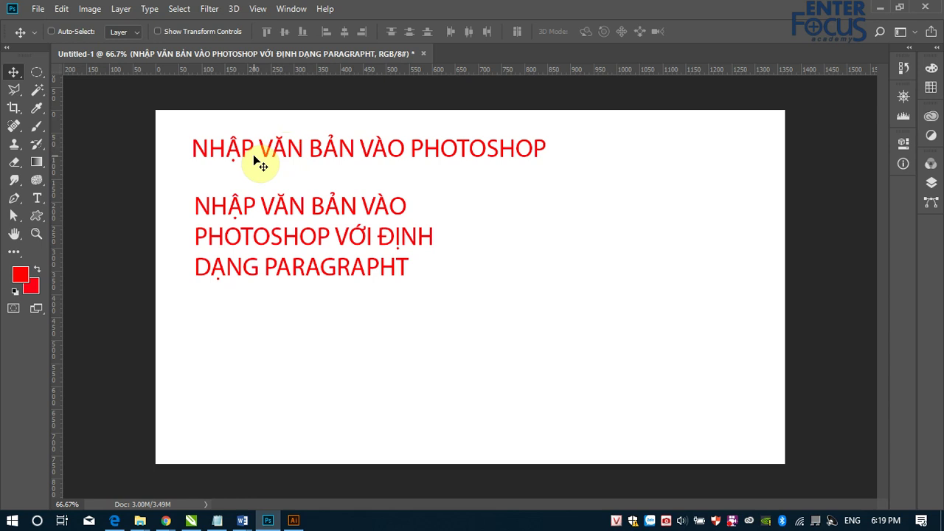
pyautogui.click(36, 72)
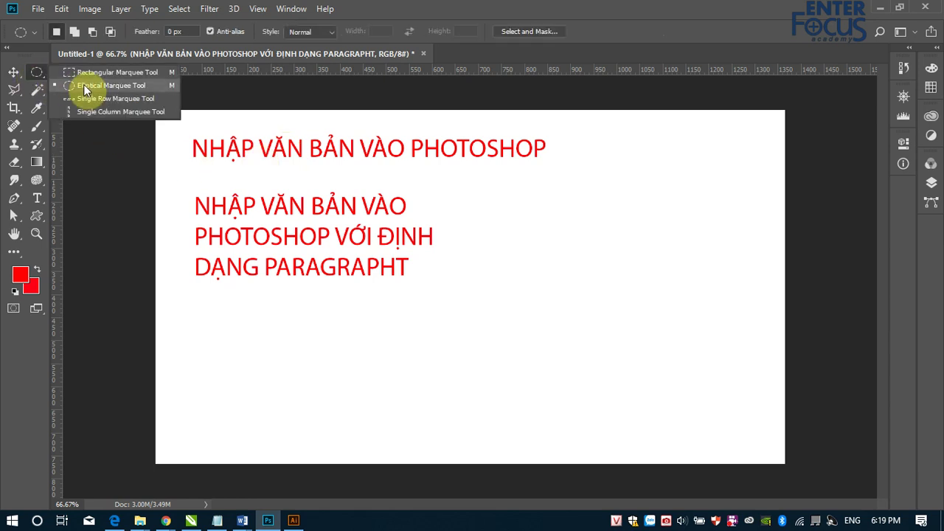
pyautogui.click(80, 73)
pyautogui.moveTo(185, 148); pyautogui.dragTo(566, 176)
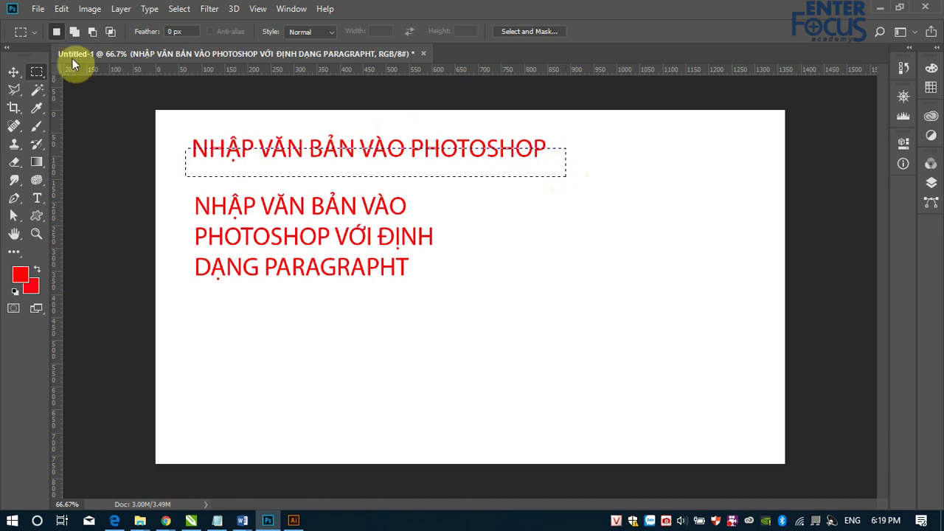
pyautogui.click(14, 72)
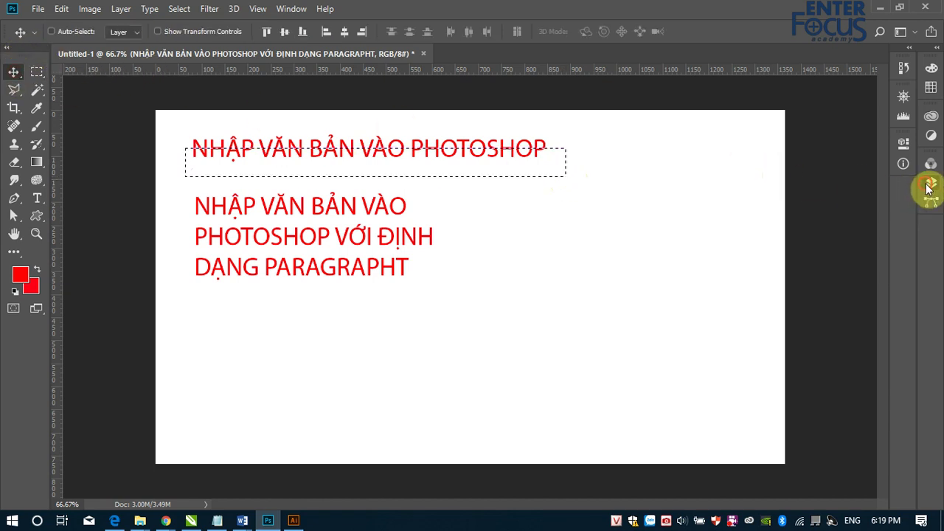
# Show the Layers panel, toggle the paragraph layer's visibility, and select the title text layer.
pyautogui.click(929, 185)
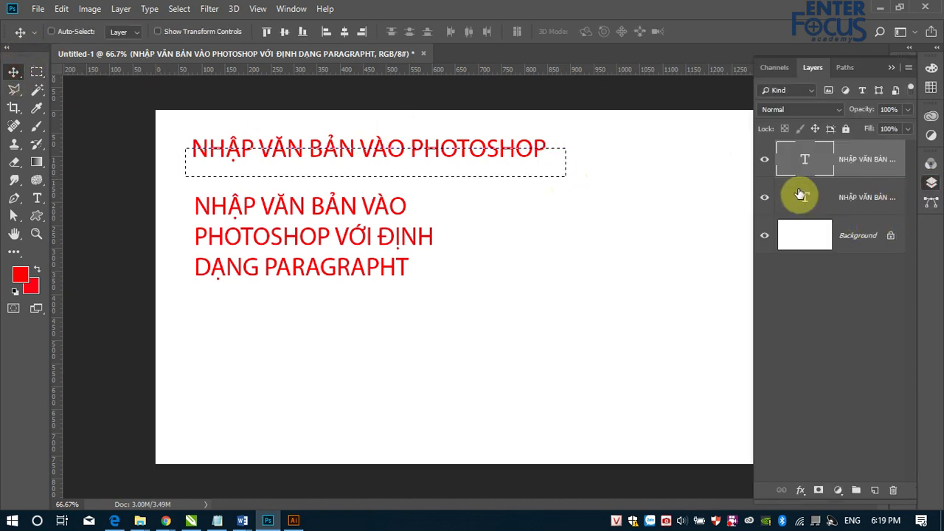
pyautogui.click(764, 159)
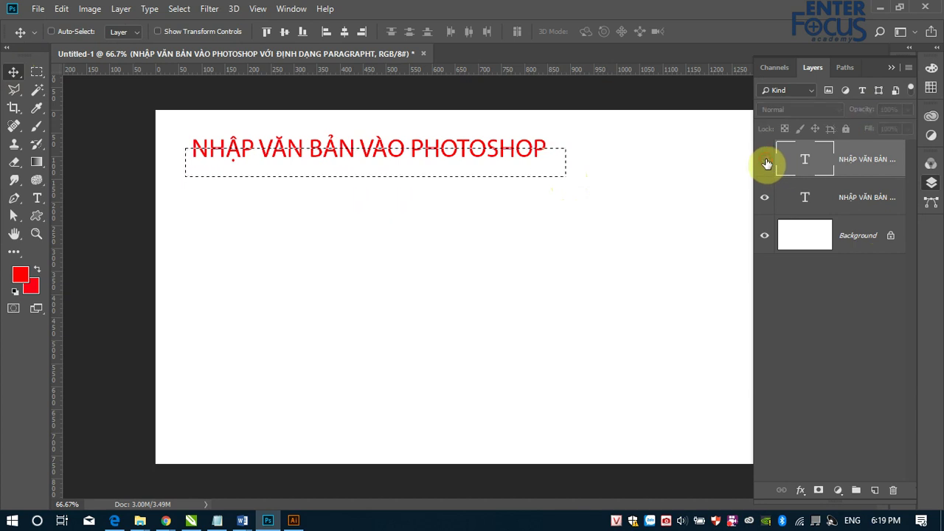
pyautogui.click(832, 201)
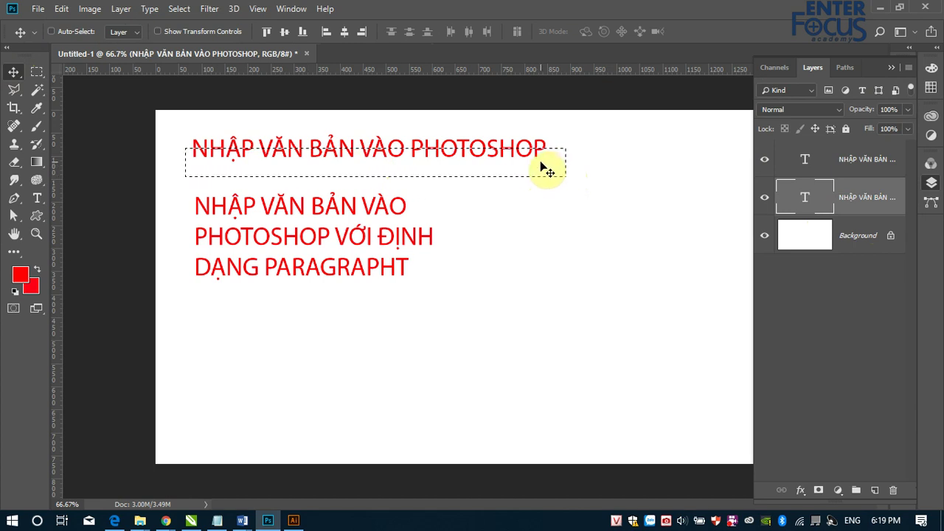
pyautogui.click(541, 168)
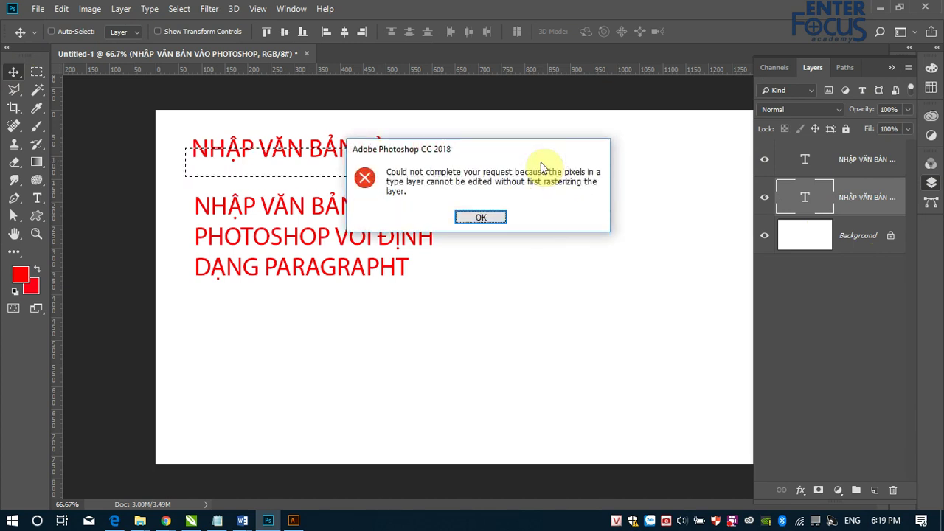
pyautogui.click(478, 215)
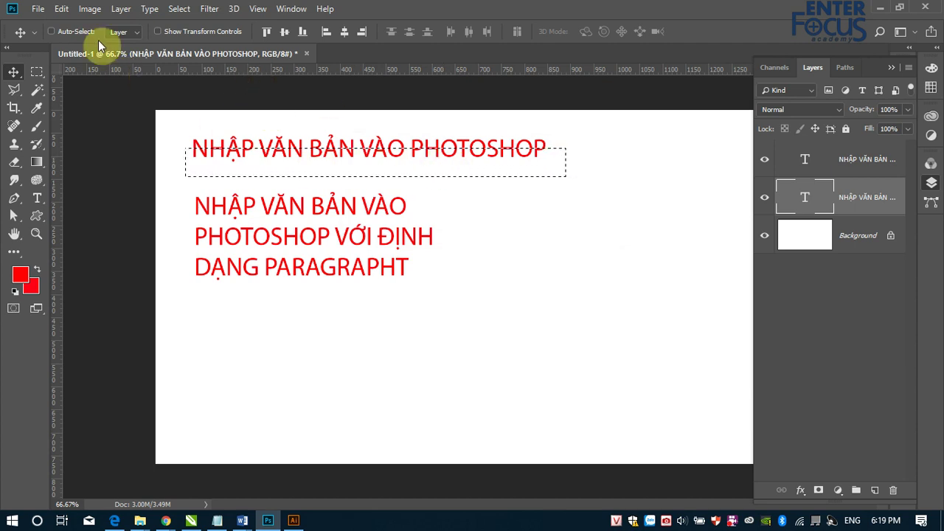
pyautogui.click(62, 9)
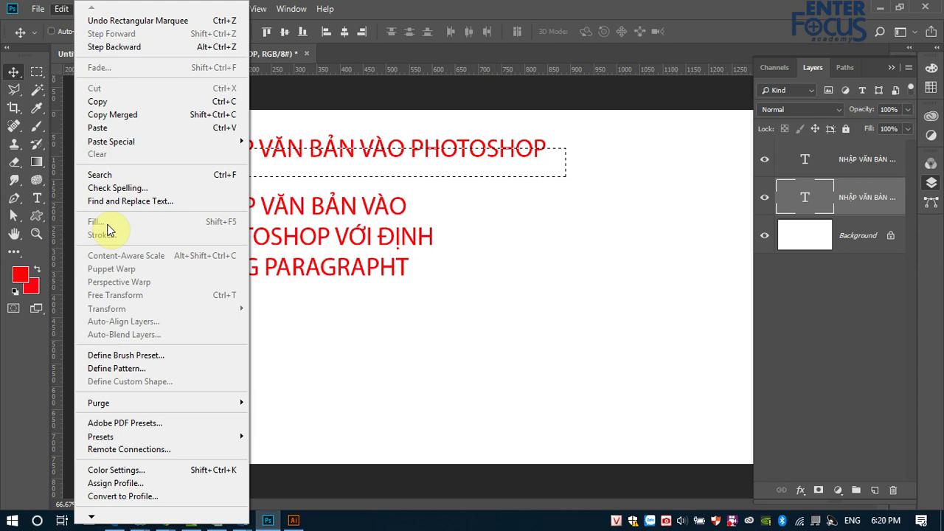
# Deselect the title's marquee with Ctrl+D, checking the Edit menu before and after.
pyautogui.click(530, 217)
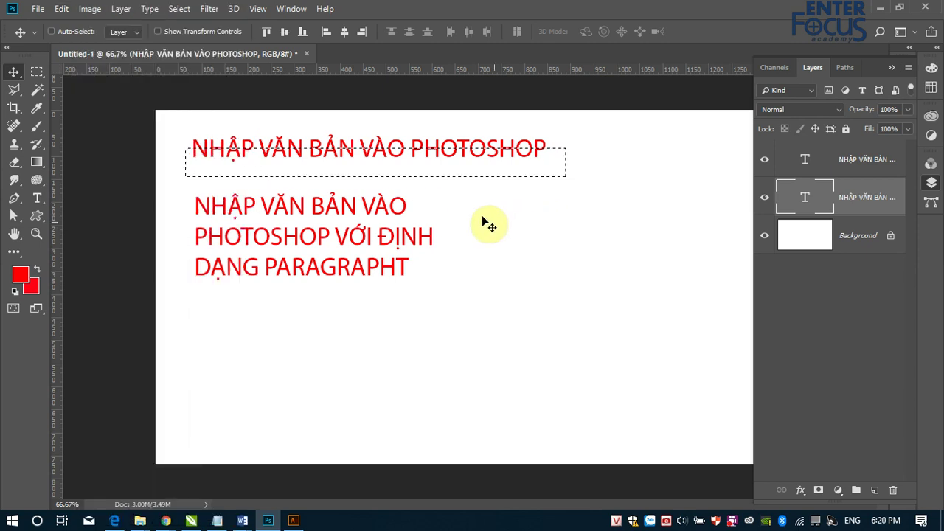
pyautogui.press('ctrl')
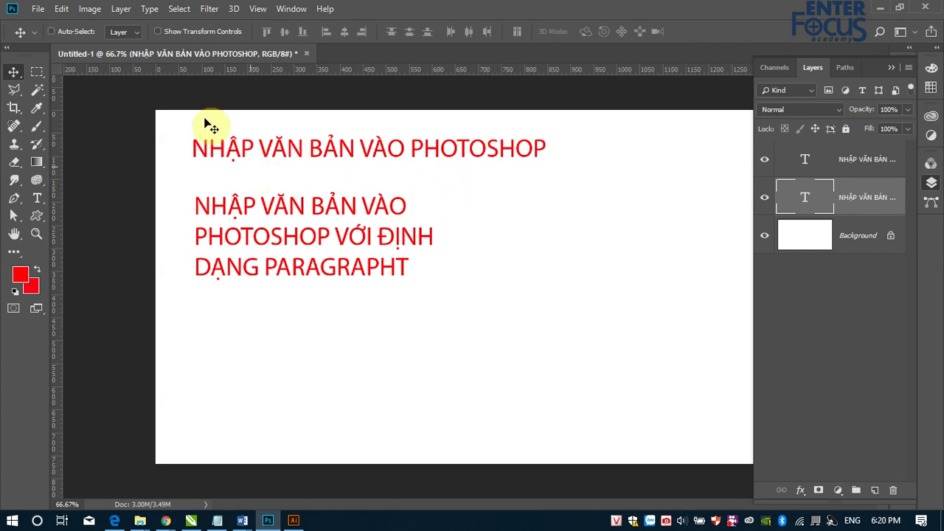
pyautogui.click(61, 9)
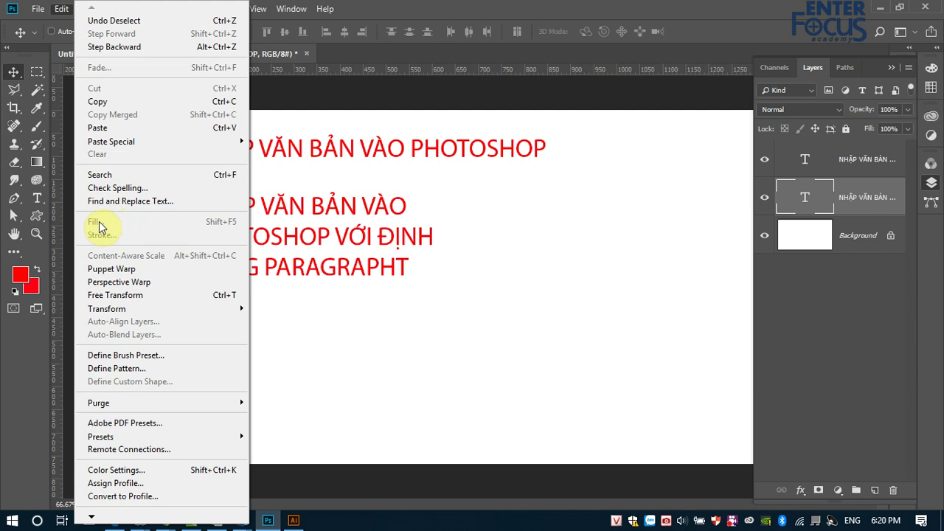
pyautogui.click(439, 196)
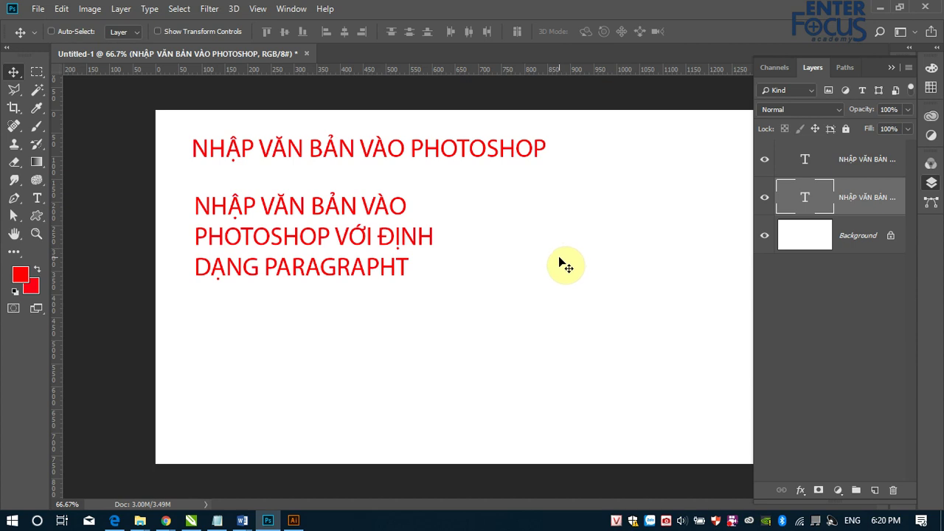
pyautogui.click(61, 8)
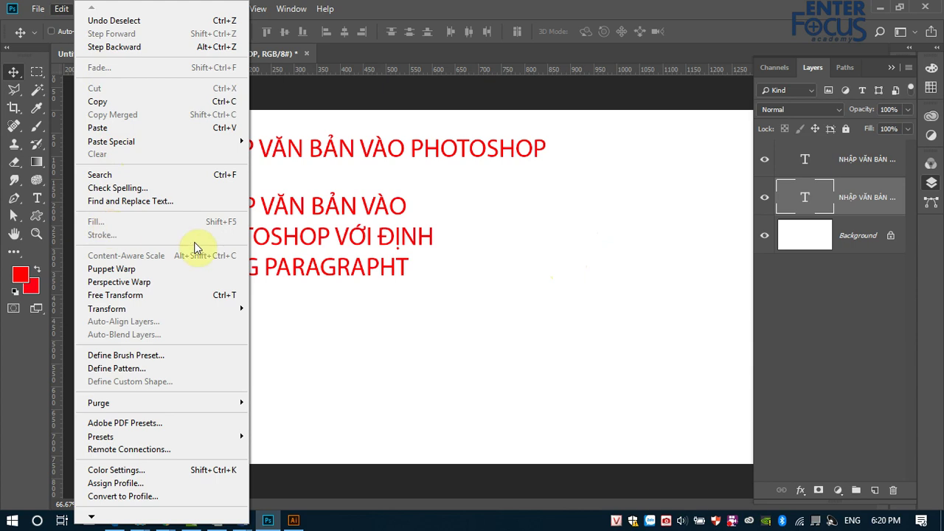
# Set the foreground colour to green, trial-fill the title with it, then undo the fill.
pyautogui.click(451, 312)
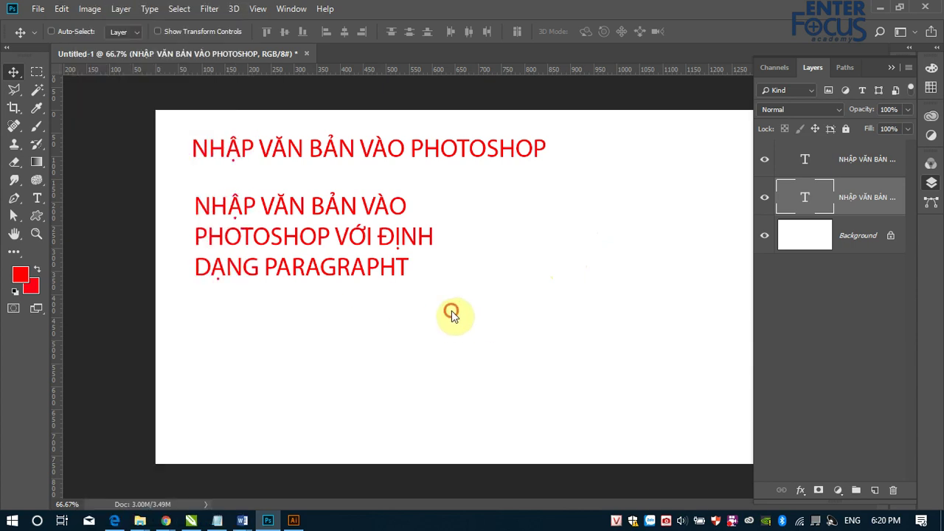
pyautogui.click(20, 275)
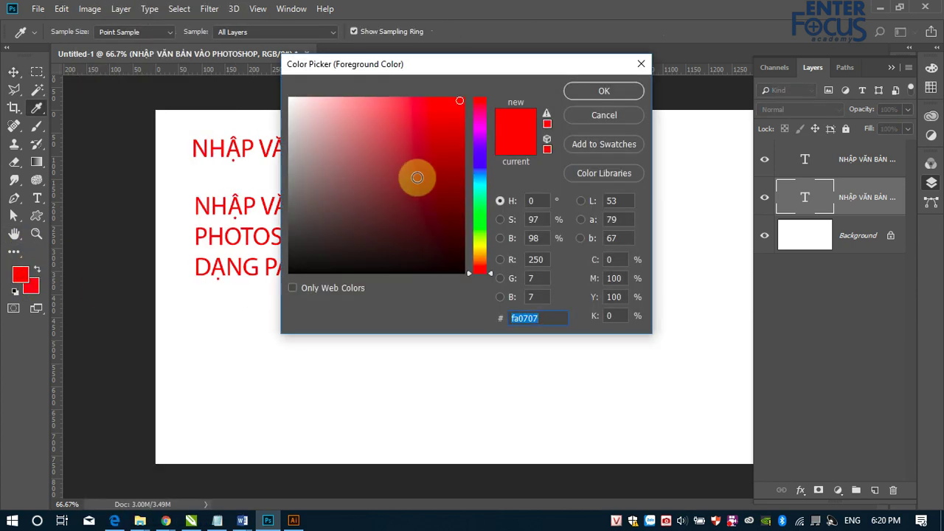
pyautogui.click(480, 212)
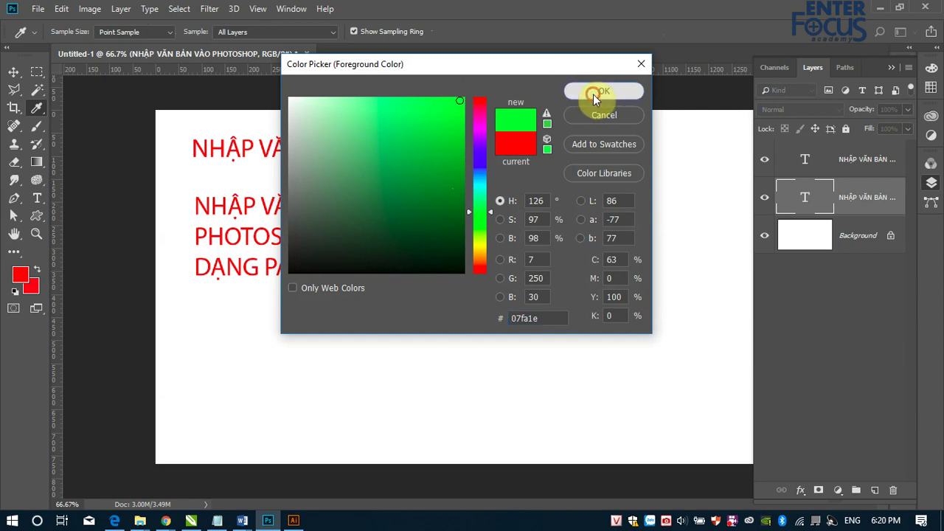
pyautogui.click(593, 94)
pyautogui.hotkey('alt', 'BackSpace')
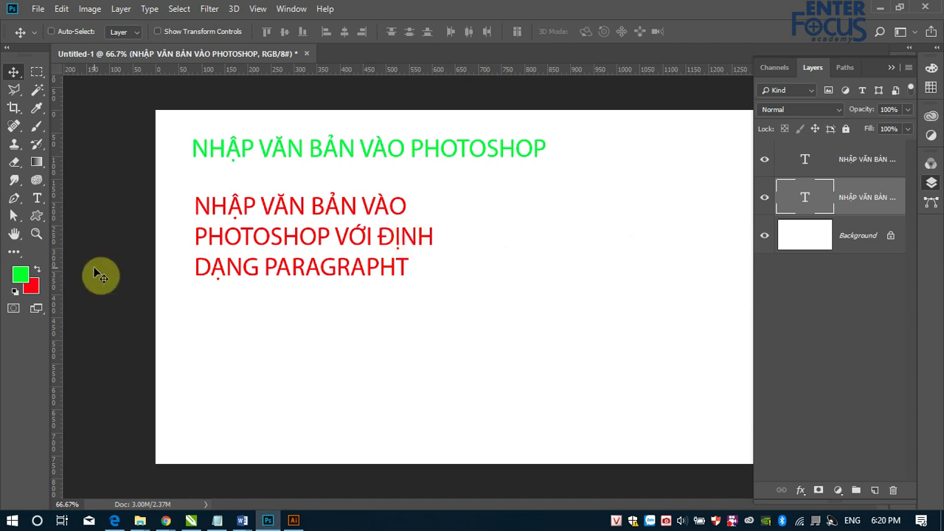
pyautogui.hotkey('ctrl', 'z')
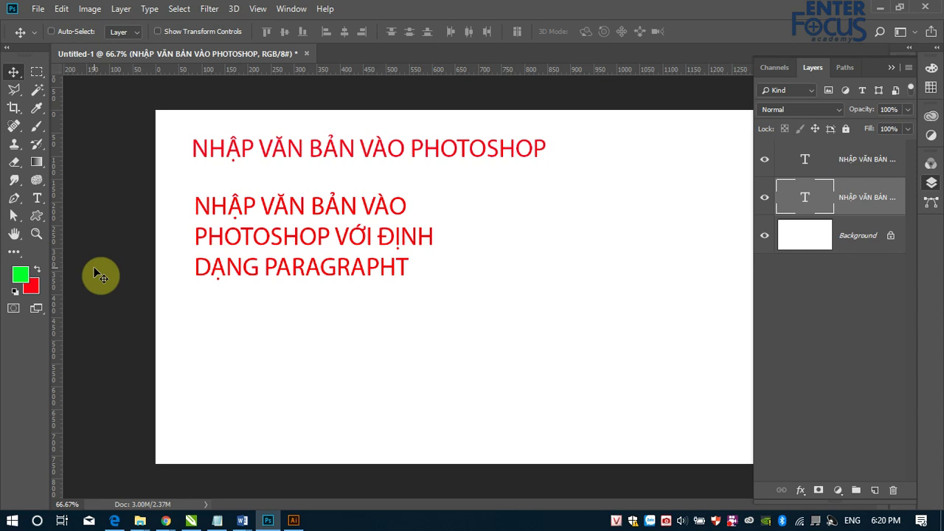
pyautogui.click(34, 77)
pyautogui.moveTo(183, 149); pyautogui.dragTo(552, 175)
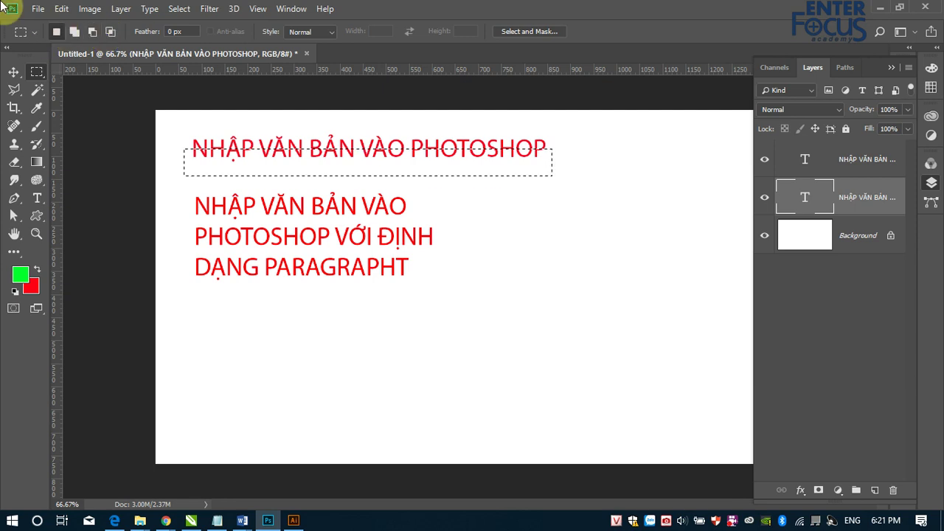
pyautogui.click(14, 71)
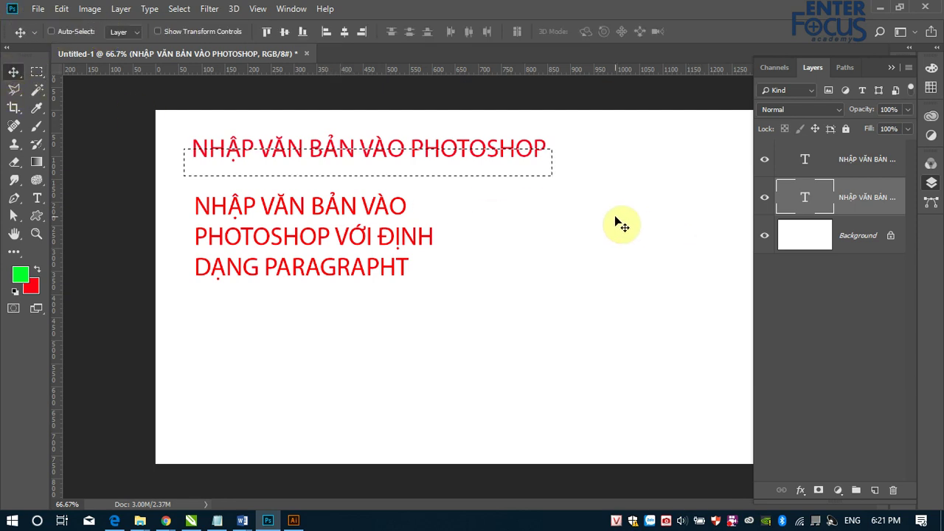
pyautogui.hotkey('ctrl', 'd')
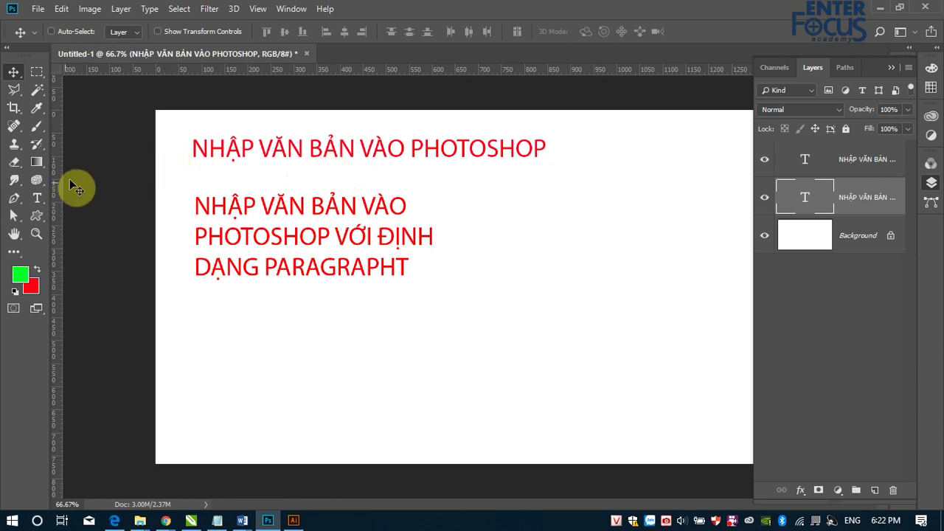
# Preview a bright magenta Color Overlay on the headline, then cancel it so the title stays red.
pyautogui.click(121, 9)
pyautogui.moveTo(170, 141)
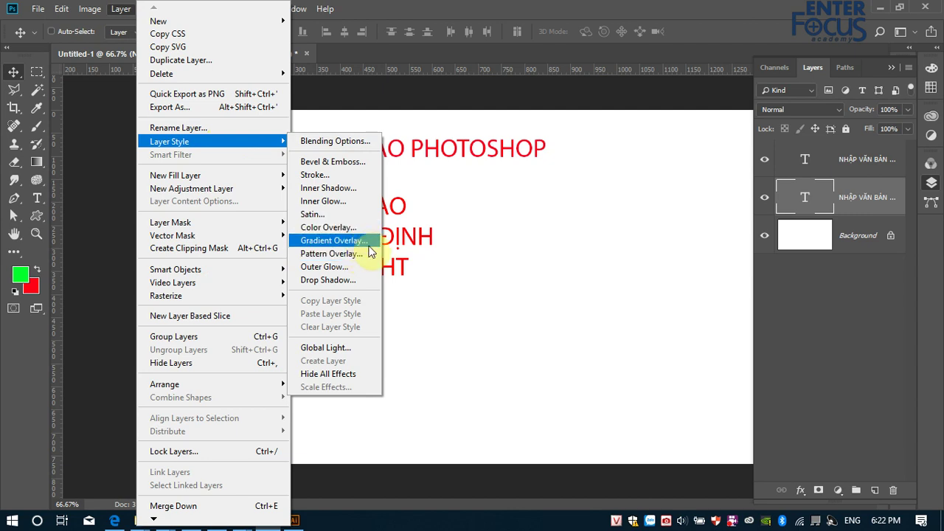
pyautogui.click(353, 229)
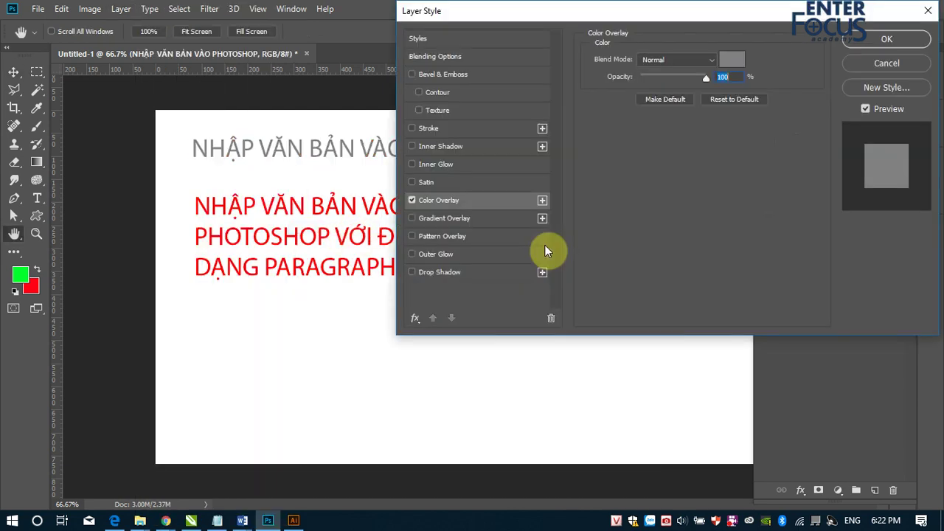
pyautogui.click(737, 59)
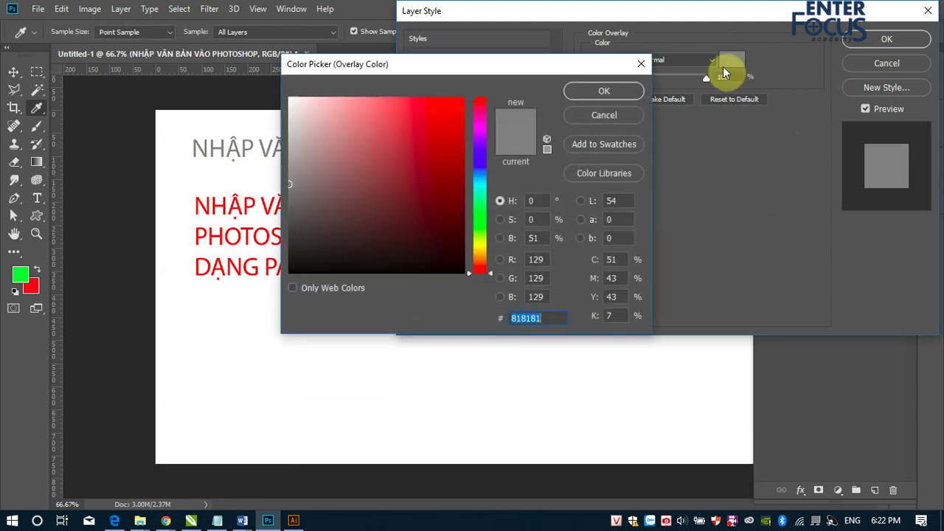
pyautogui.click(481, 127)
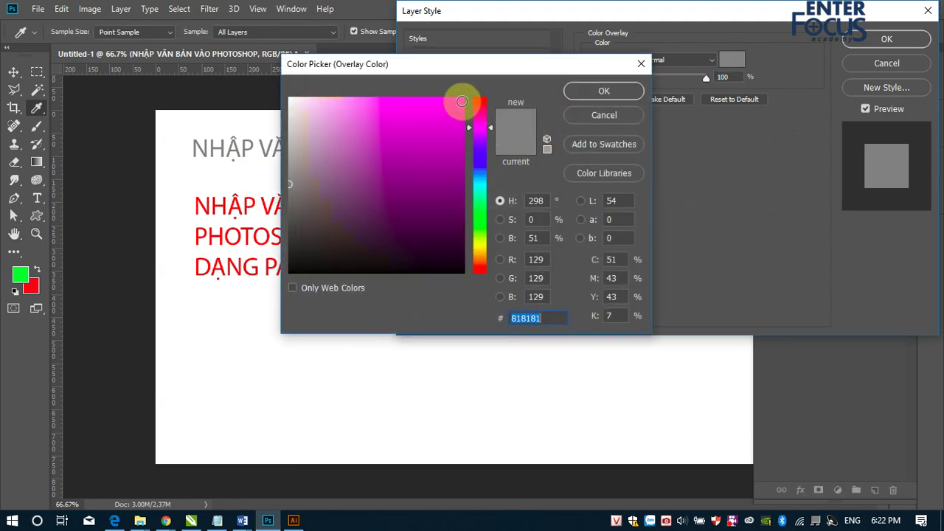
pyautogui.click(462, 101)
pyautogui.click(603, 93)
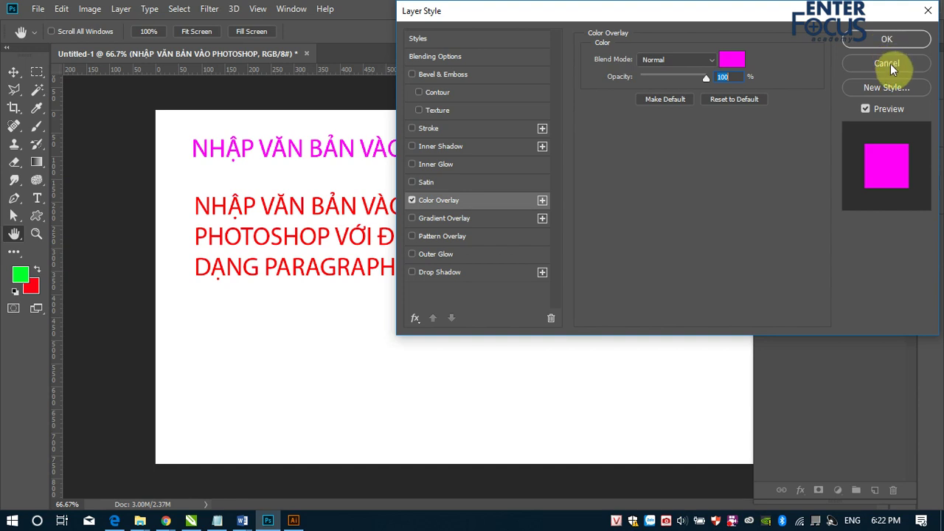
pyautogui.click(891, 64)
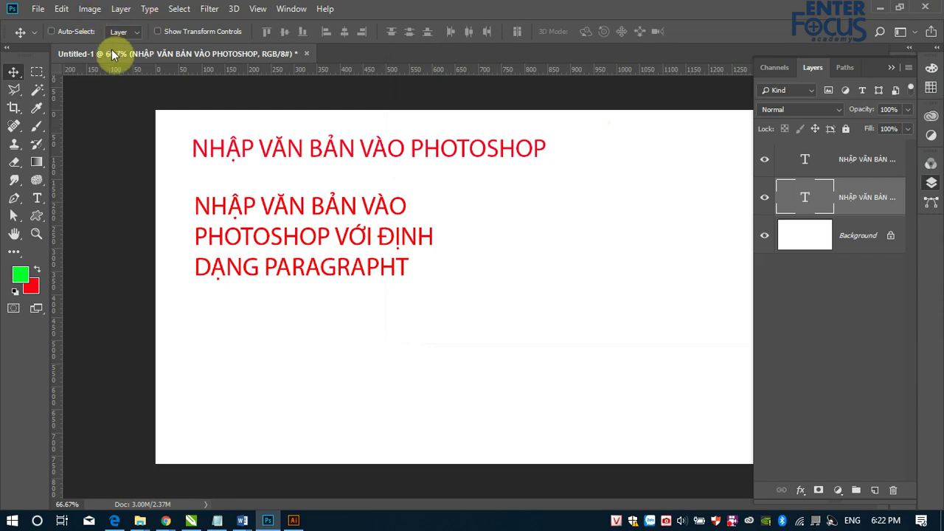
# Apply a Gradient Overlay using the rainbow Spectrum preset to the headline layer.
pyautogui.click(122, 8)
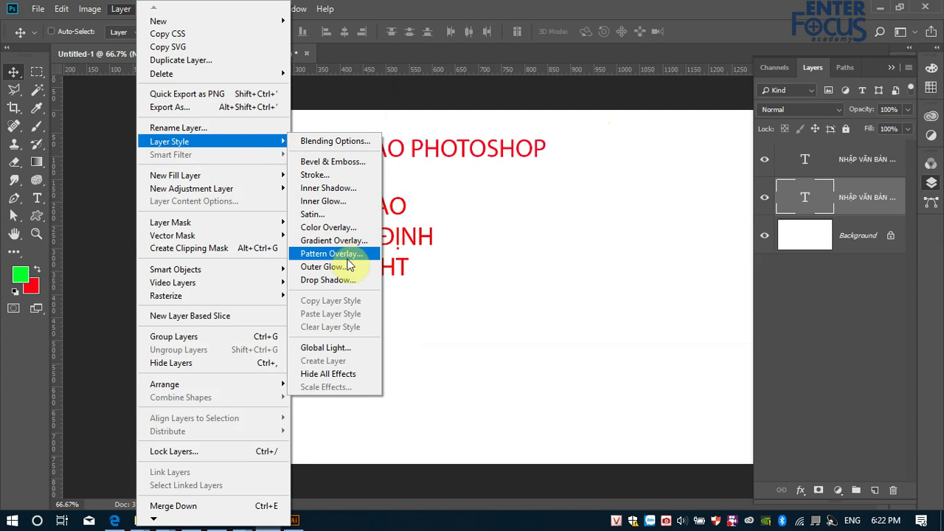
pyautogui.click(366, 242)
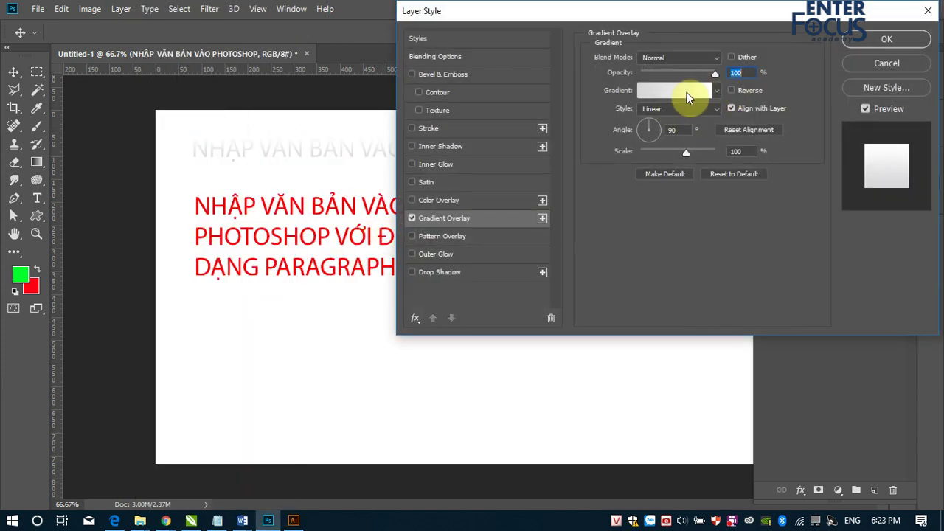
pyautogui.click(686, 92)
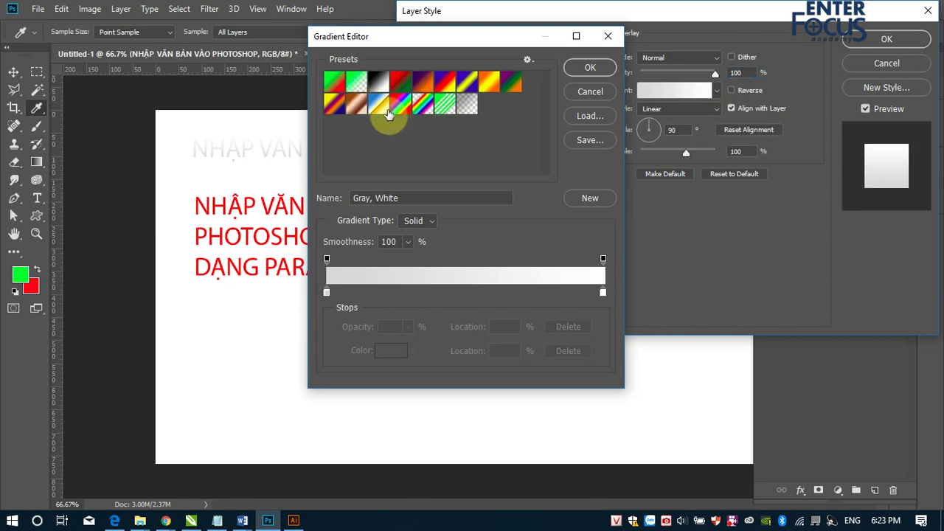
pyautogui.click(400, 104)
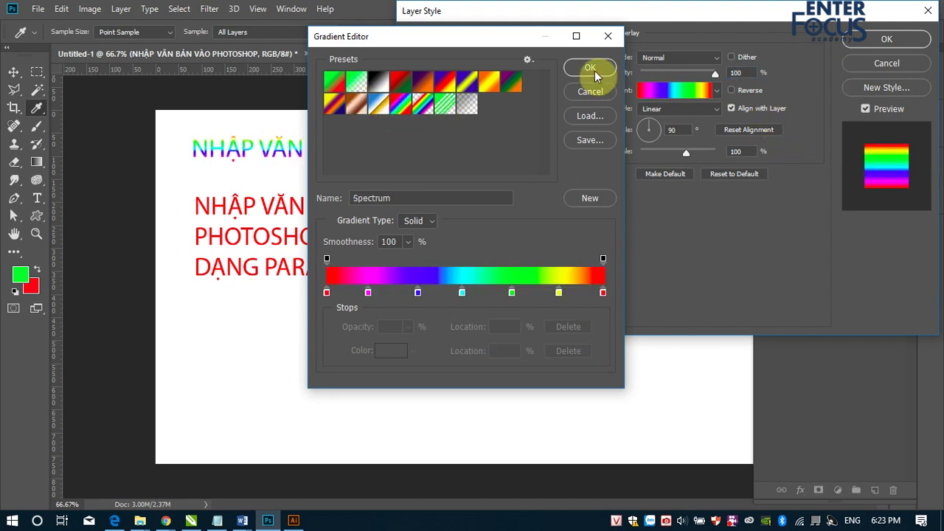
pyautogui.click(594, 71)
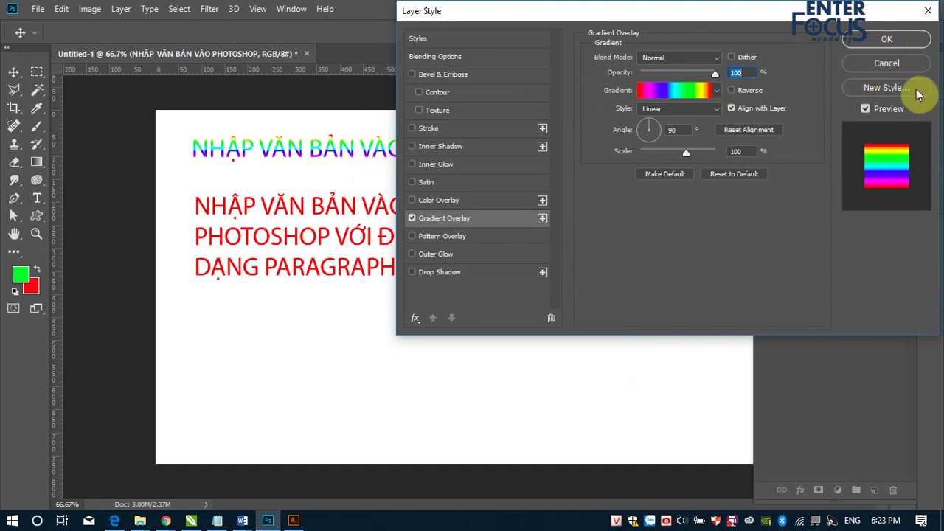
pyautogui.click(878, 40)
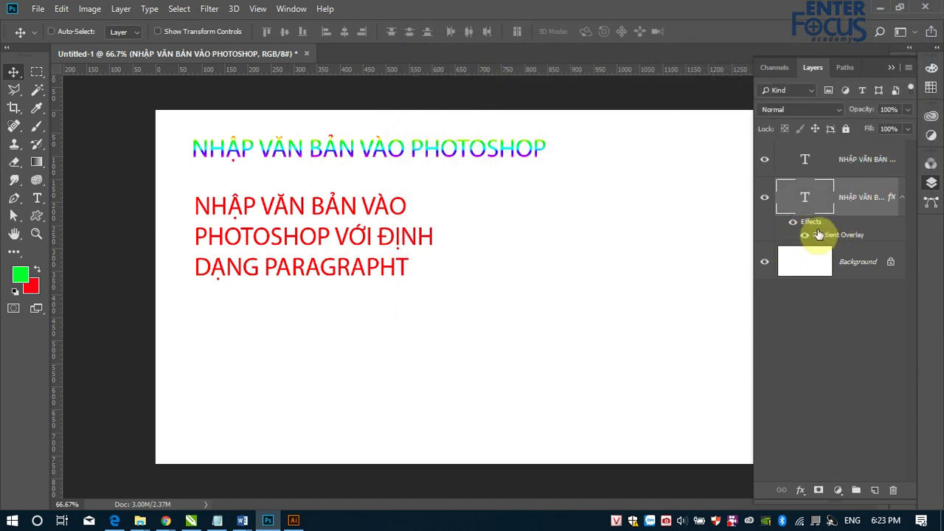
# Hide and reshow the headline's Effects, then bring up the Layer menu again.
pyautogui.click(792, 225)
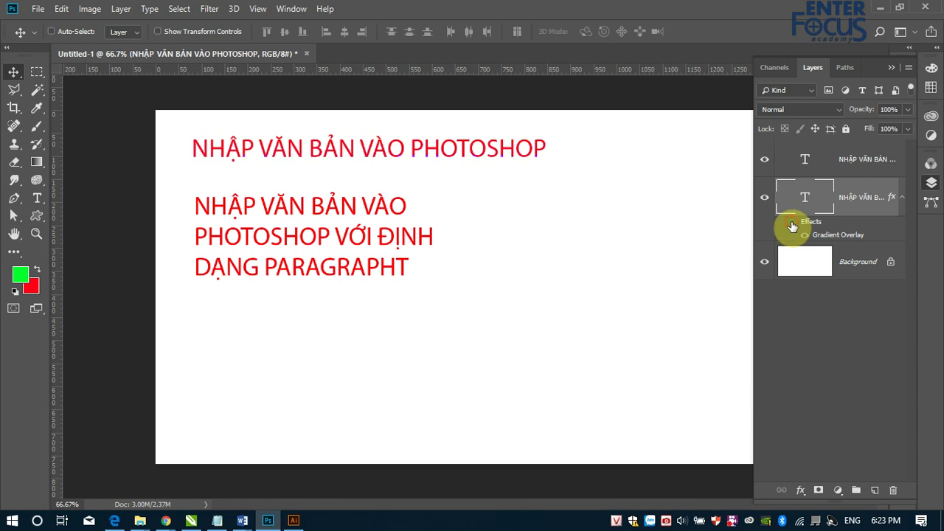
pyautogui.click(792, 223)
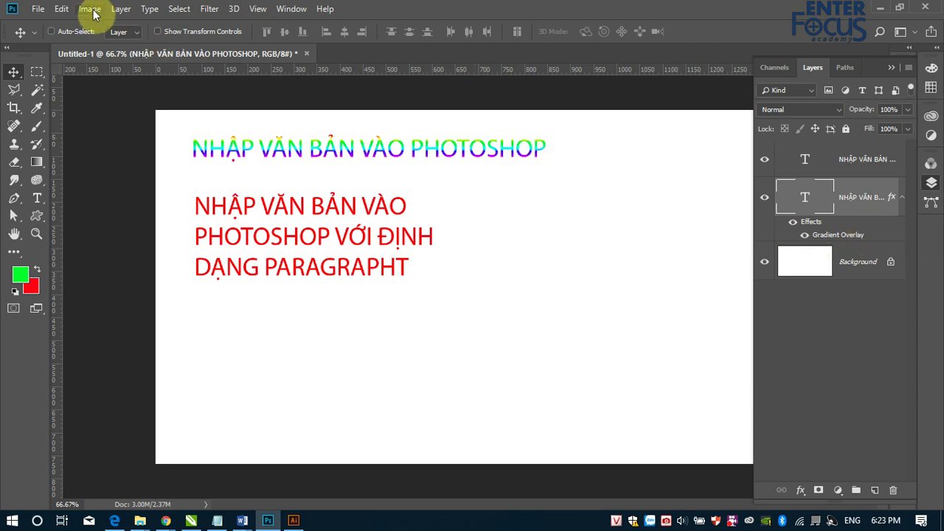
pyautogui.click(117, 9)
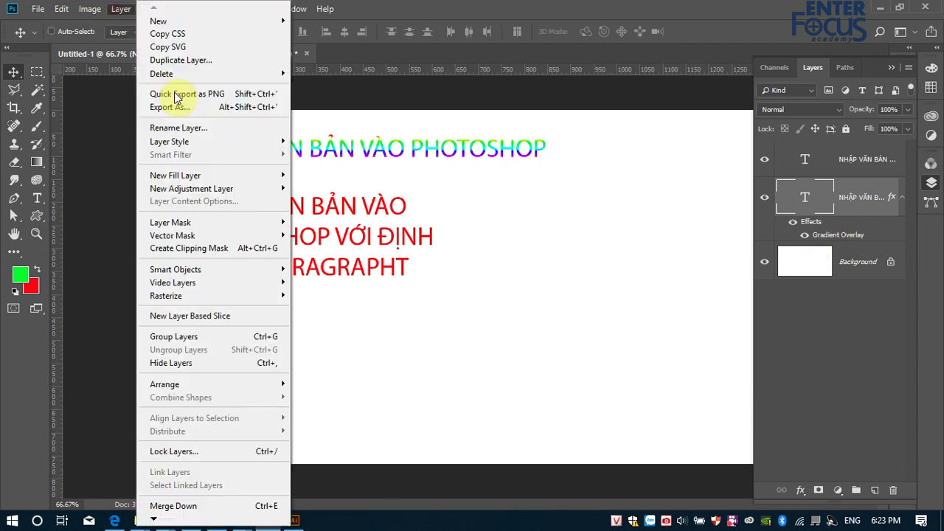
# Add a stone-texture Pattern Overlay to the headline alongside its Gradient Overlay.
pyautogui.click(228, 141)
pyautogui.click(486, 270)
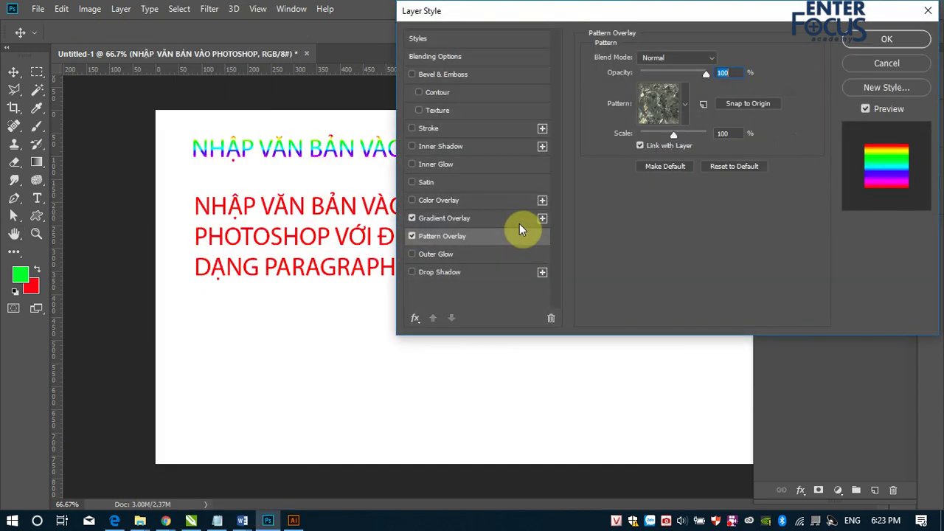
pyautogui.click(658, 110)
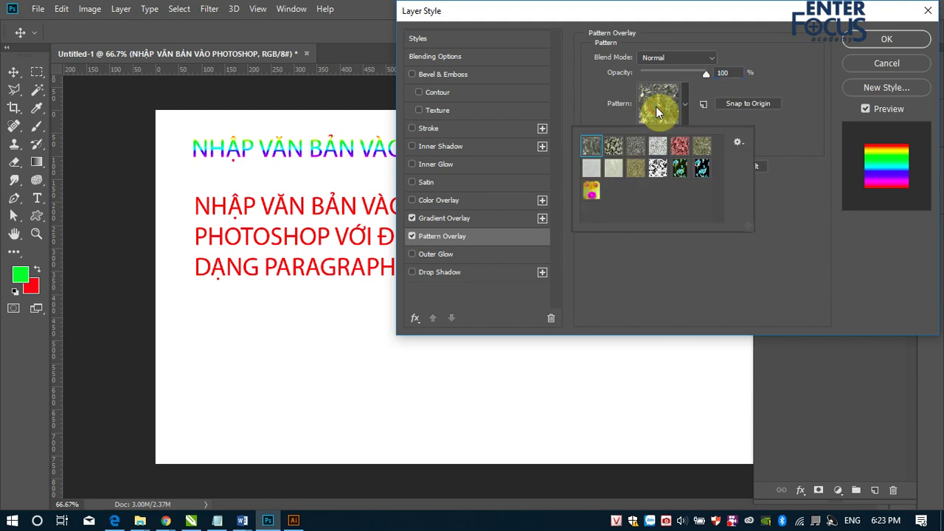
pyautogui.click(876, 41)
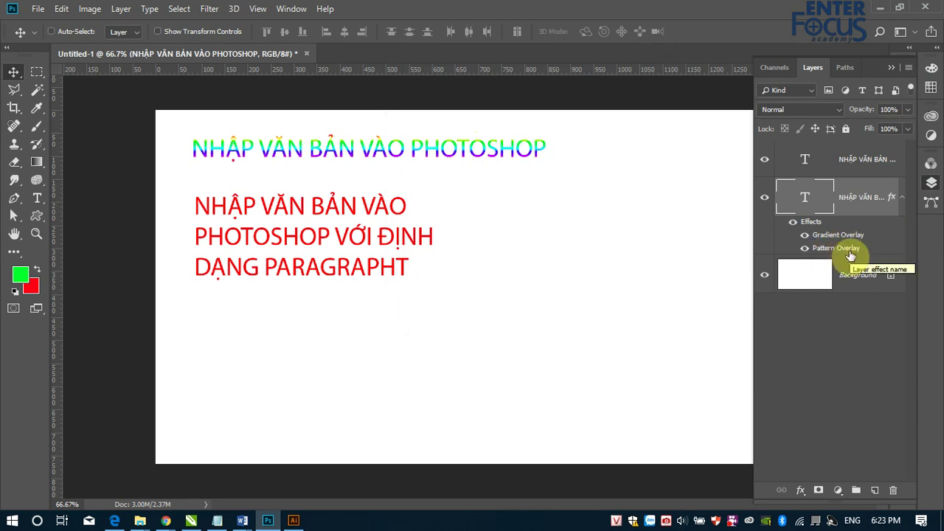
# Remove the Gradient Overlay from the headline and zoom in on its letters.
pyautogui.click(806, 236)
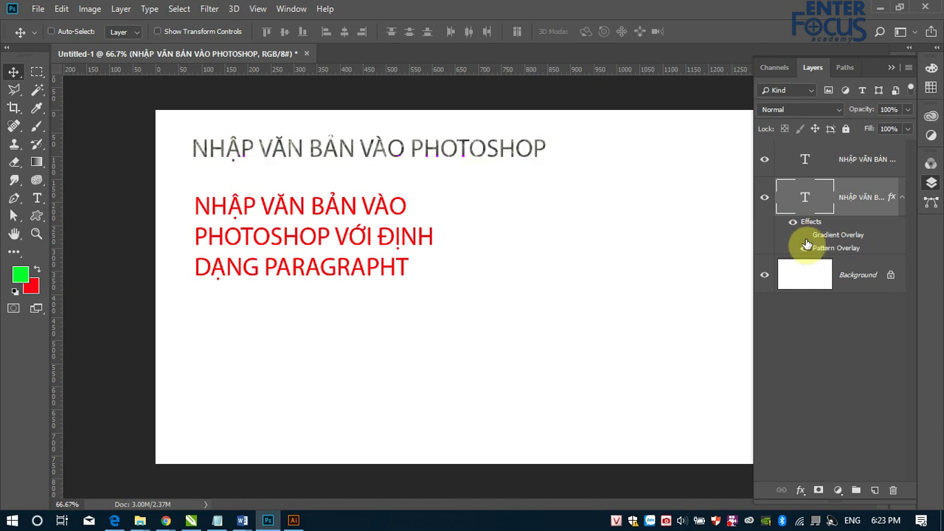
pyautogui.moveTo(806, 238)
pyautogui.mouseDown()
pyautogui.moveTo(880, 278)
pyautogui.moveTo(893, 491)
pyautogui.mouseUp()
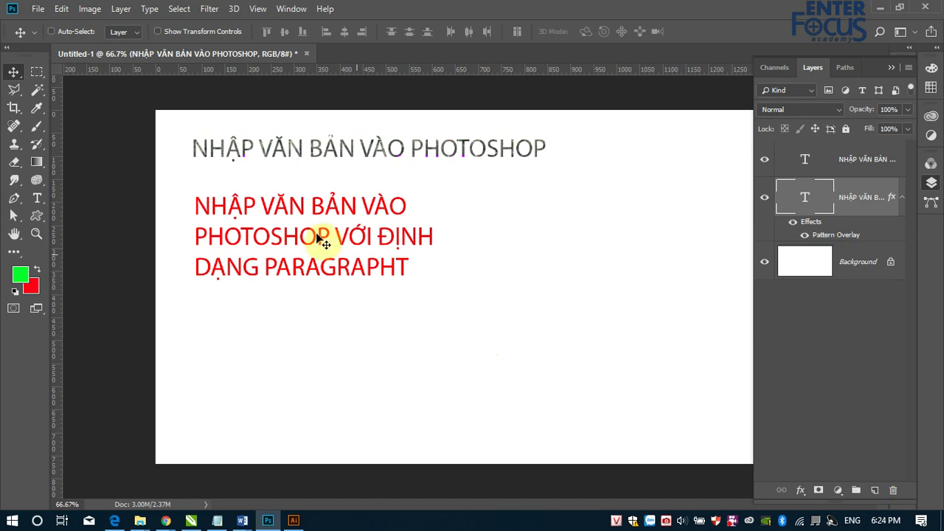
pyautogui.moveTo(197, 132)
pyautogui.mouseDown()
pyautogui.moveTo(298, 180)
pyautogui.moveTo(344, 217)
pyautogui.mouseUp()
pyautogui.moveTo(275, 315); pyautogui.dragTo(211, 148)
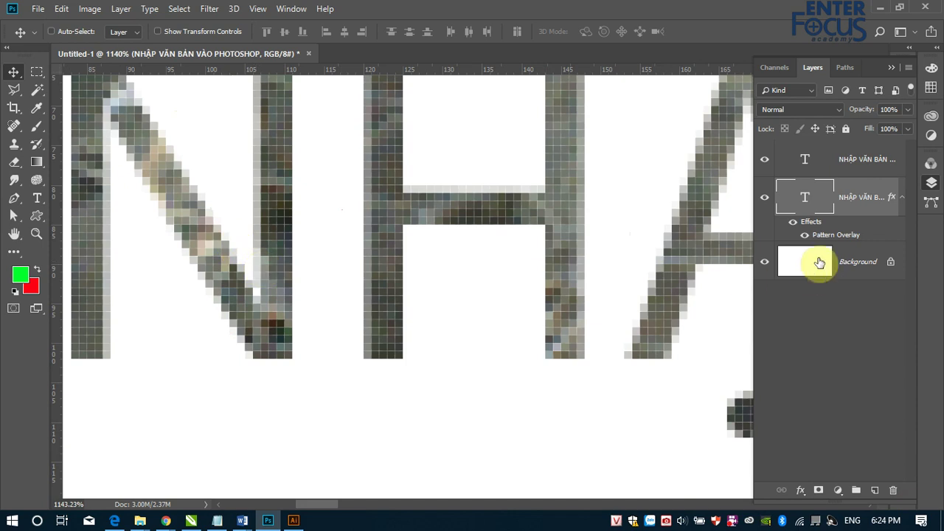
# Reduce the headline's Pattern Overlay scale to 53%.
pyautogui.doubleClick(845, 236)
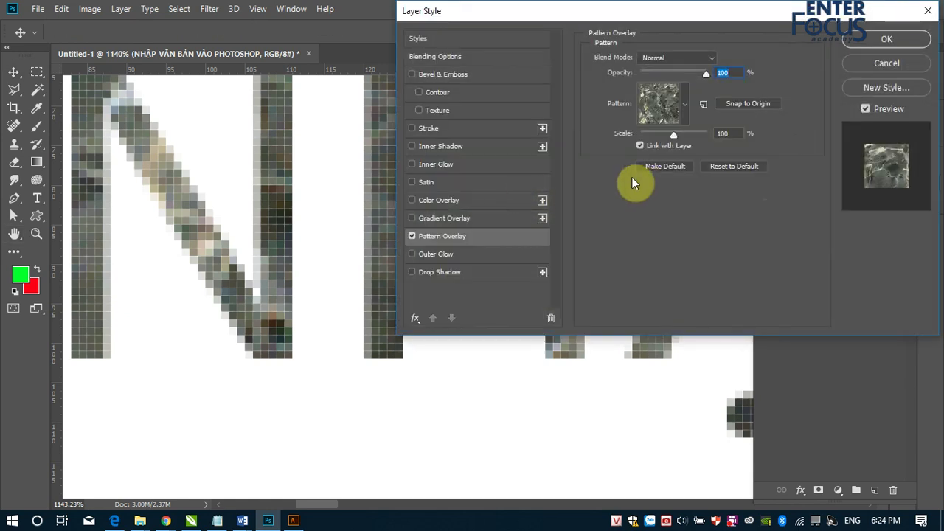
pyautogui.moveTo(580, 19); pyautogui.dragTo(341, 70)
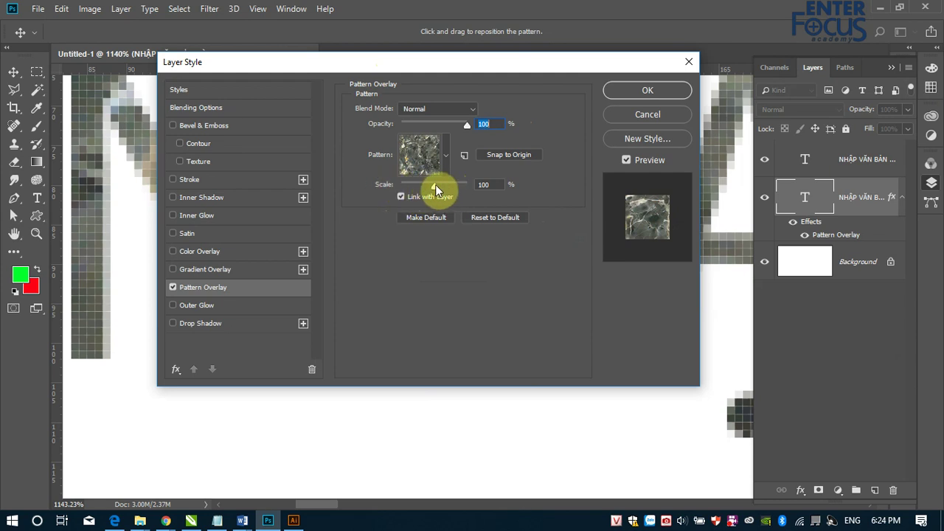
pyautogui.moveTo(435, 189); pyautogui.dragTo(421, 189)
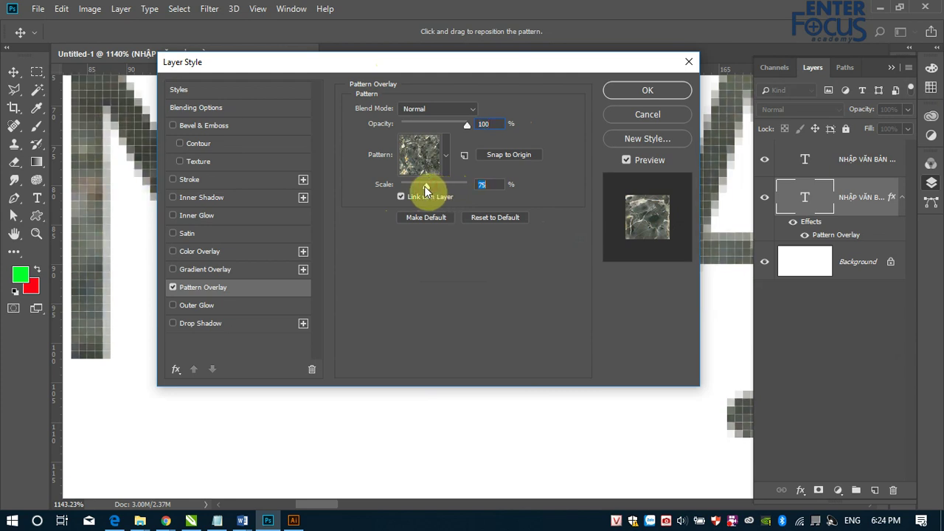
pyautogui.click(410, 155)
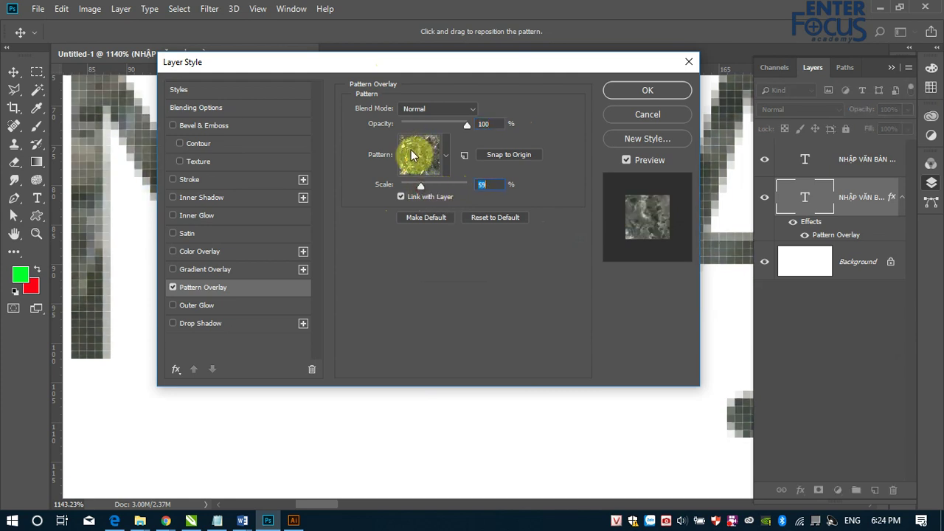
pyautogui.moveTo(420, 185)
pyautogui.mouseDown()
pyautogui.moveTo(453, 186)
pyautogui.moveTo(419, 186)
pyautogui.mouseUp()
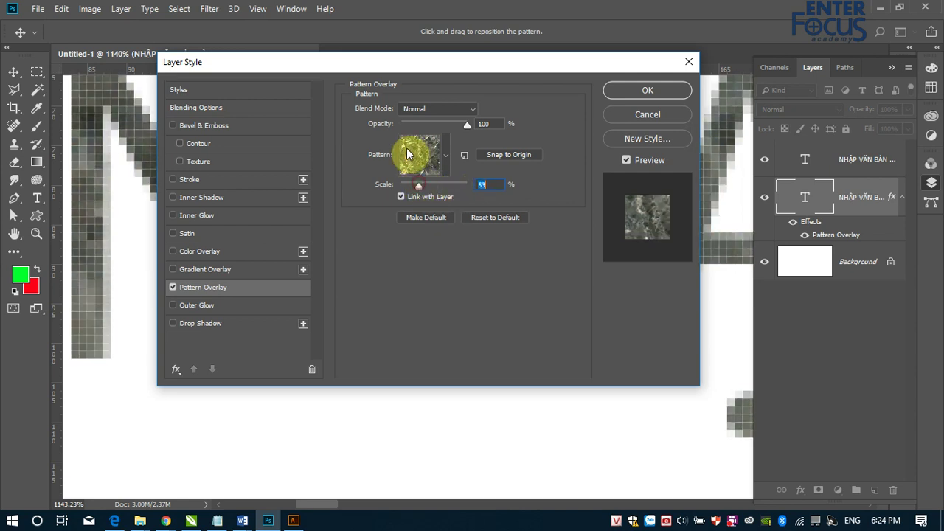
pyautogui.click(639, 91)
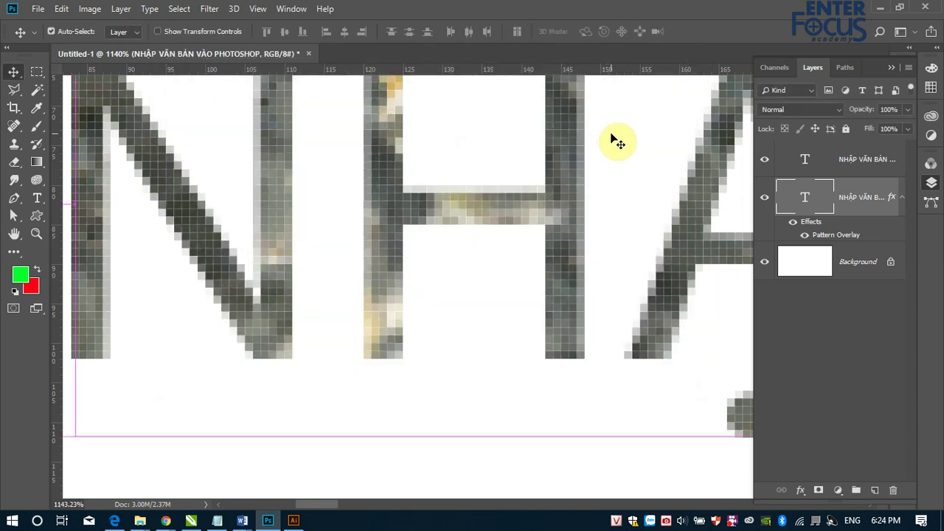
# Zoom out to 66.7% and delete the headline's Pattern Overlay effect, leaving plain red text.
pyautogui.scroll(-2, 612, 141)
pyautogui.scroll(-2, 596, 152)
pyautogui.scroll(-1, 561, 185)
pyautogui.scroll(-1, 544, 196)
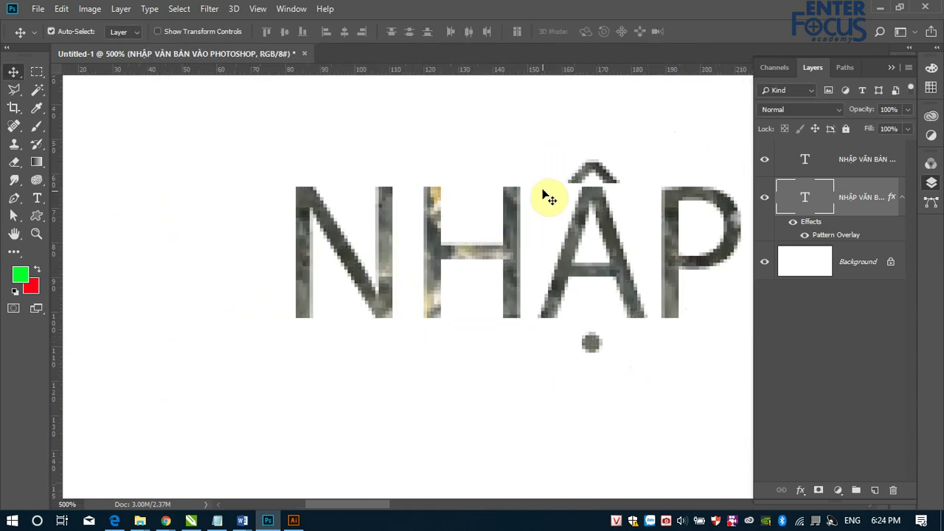
pyautogui.scroll(-2, 543, 192)
pyautogui.scroll(-1, 553, 190)
pyautogui.moveTo(565, 236); pyautogui.dragTo(354, 212)
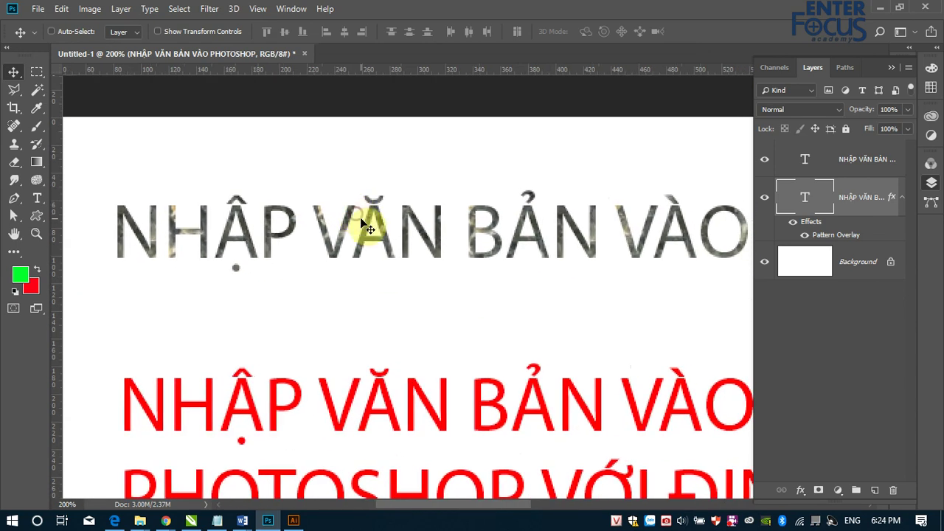
pyautogui.scroll(-2, 365, 221)
pyautogui.scroll(-1, 442, 258)
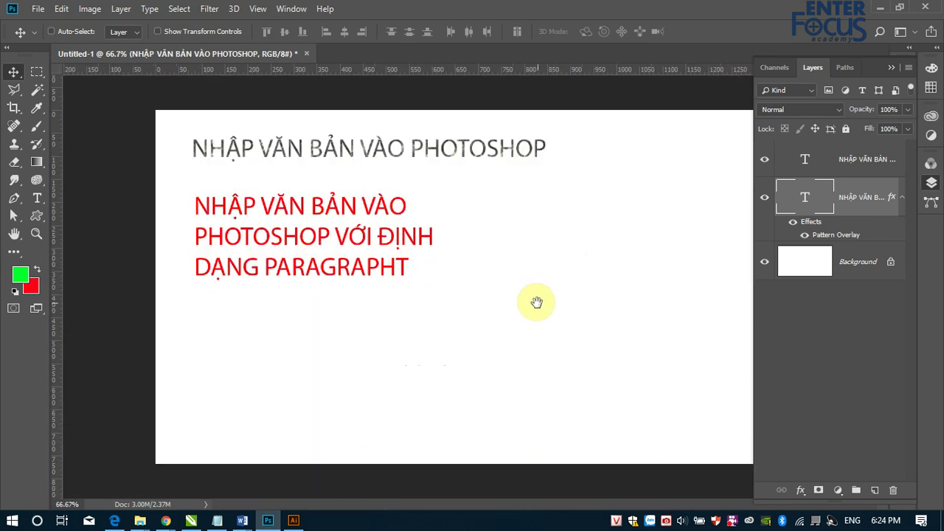
pyautogui.press('ctrl')
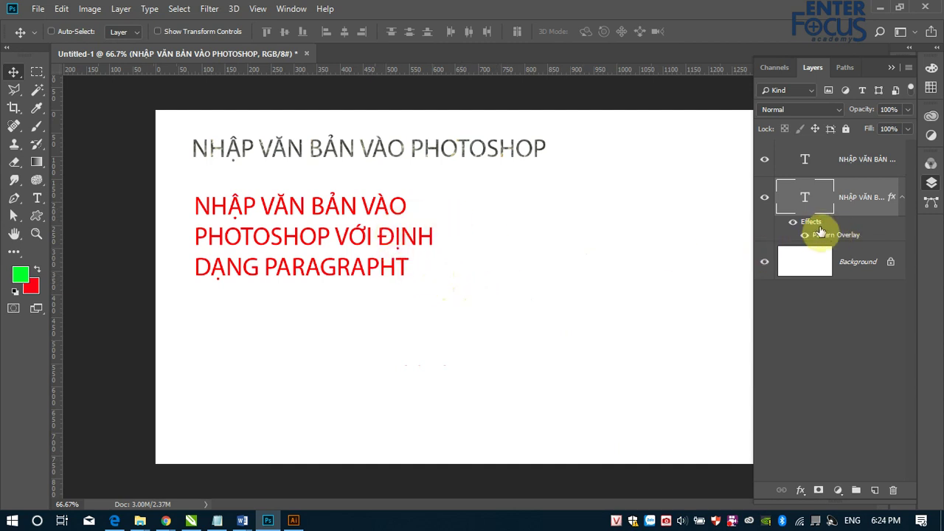
pyautogui.moveTo(816, 227); pyautogui.dragTo(893, 490)
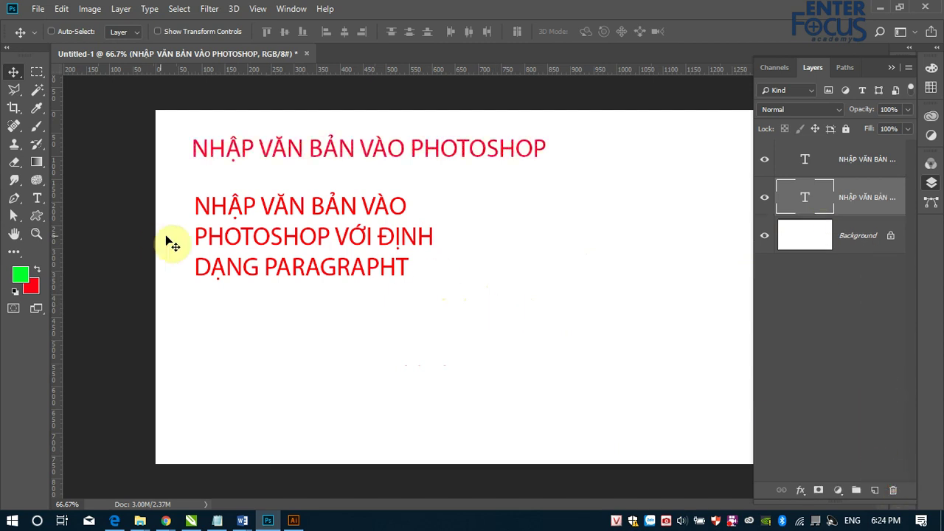
# Create a new empty Layer 1 and dismiss the Fill dialog without filling it.
pyautogui.click(875, 489)
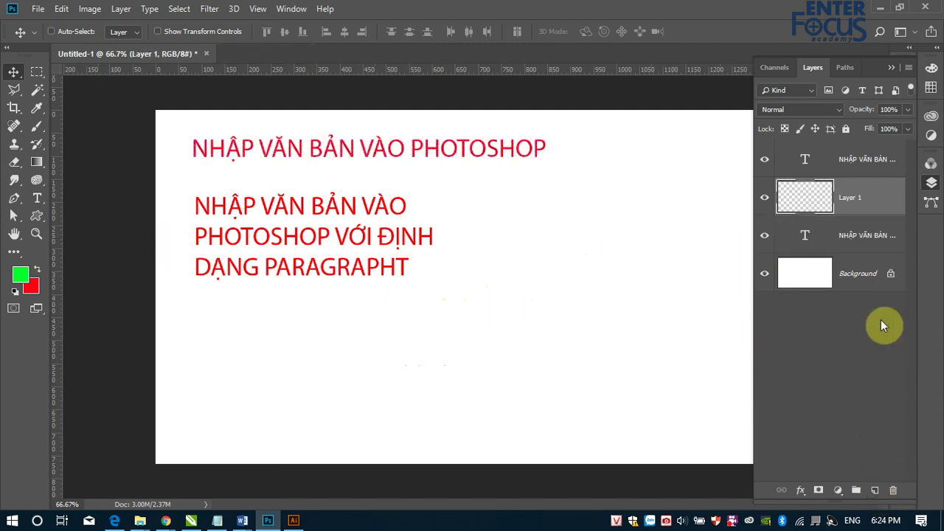
pyautogui.click(62, 8)
pyautogui.click(94, 221)
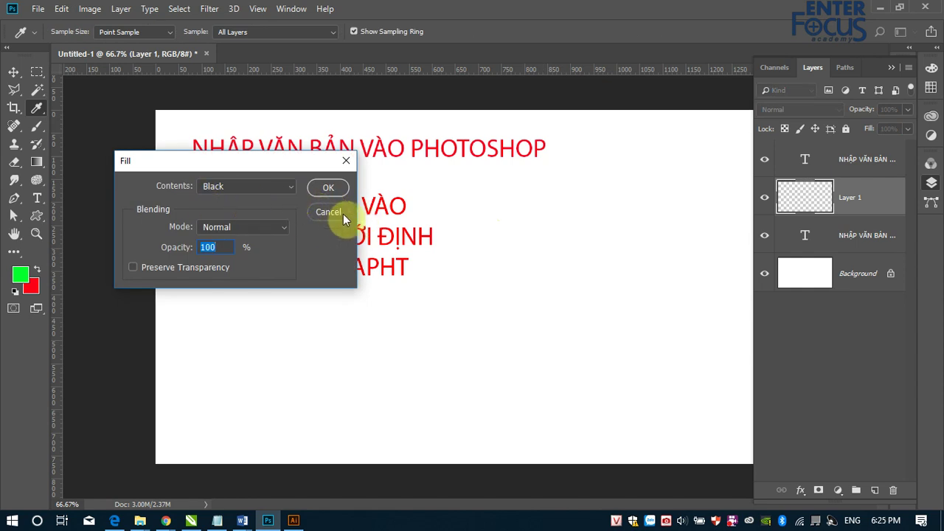
pyautogui.click(331, 213)
# Drag a left-to-right green-to-red gradient across the whole canvas on Layer 1.
pyautogui.press('v')
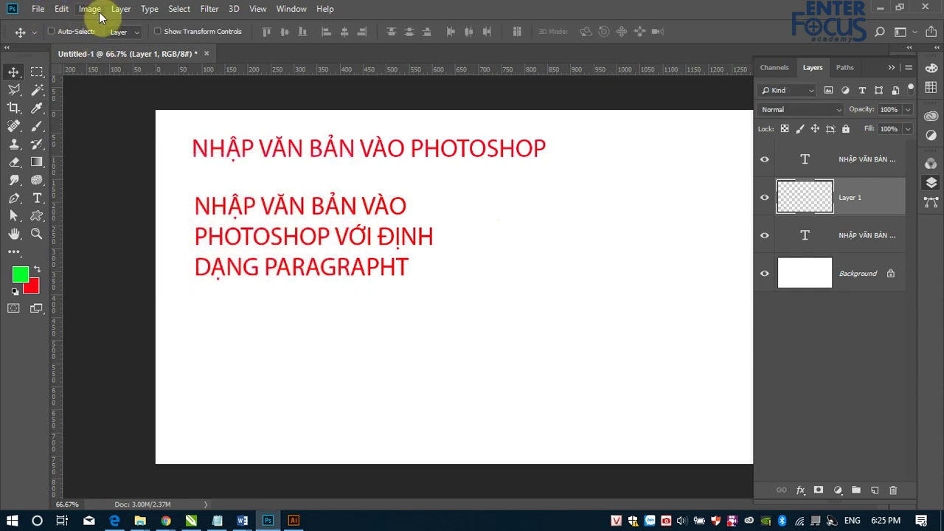
pyautogui.click(37, 162)
pyautogui.moveTo(171, 167)
pyautogui.mouseDown()
pyautogui.moveTo(666, 192)
pyautogui.moveTo(654, 180)
pyautogui.mouseUp()
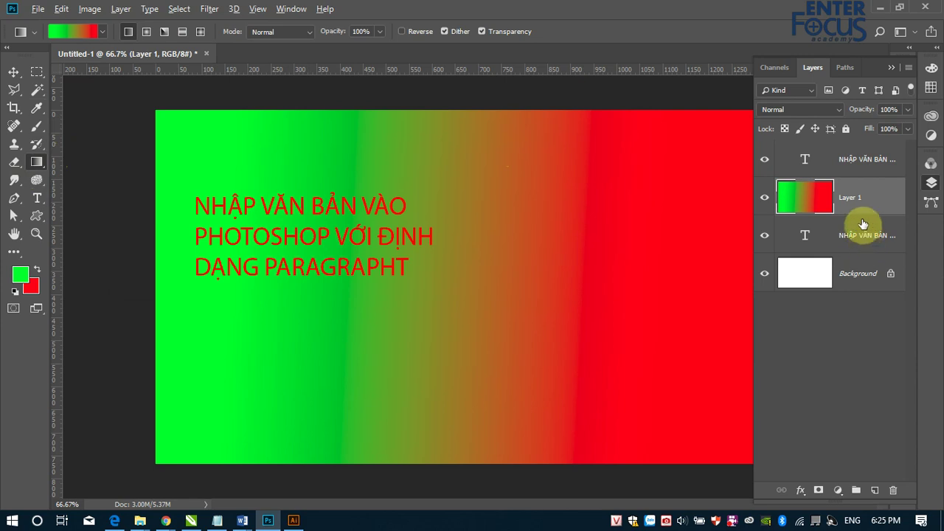
# Clip gradient Layer 1 to the title layer and shift the gradient right across the letters.
pyautogui.keyDown('alt'); pyautogui.click(801, 216); pyautogui.keyUp('alt')
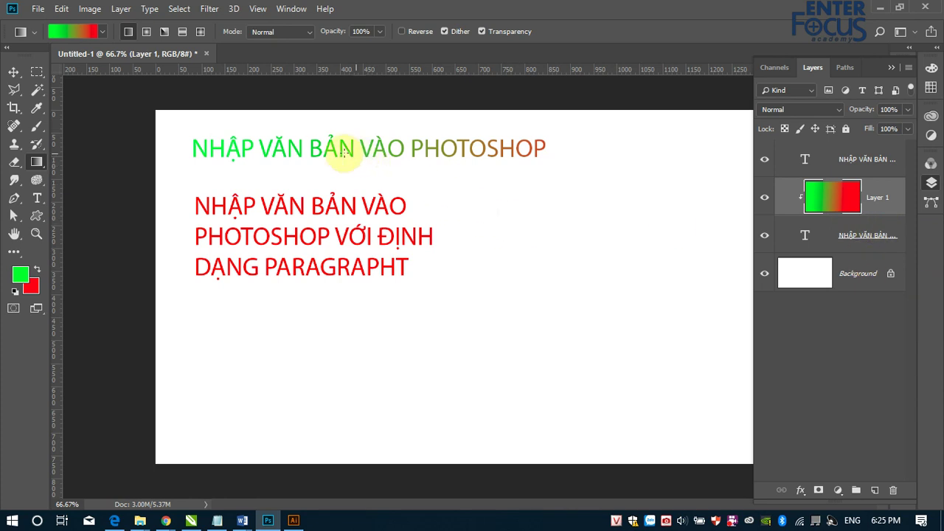
pyautogui.click(9, 76)
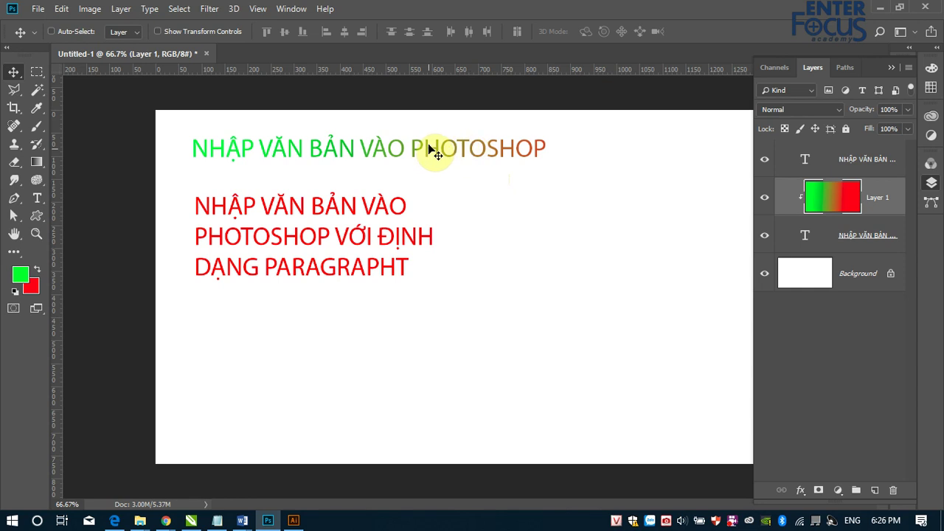
pyautogui.moveTo(425, 157); pyautogui.dragTo(520, 155)
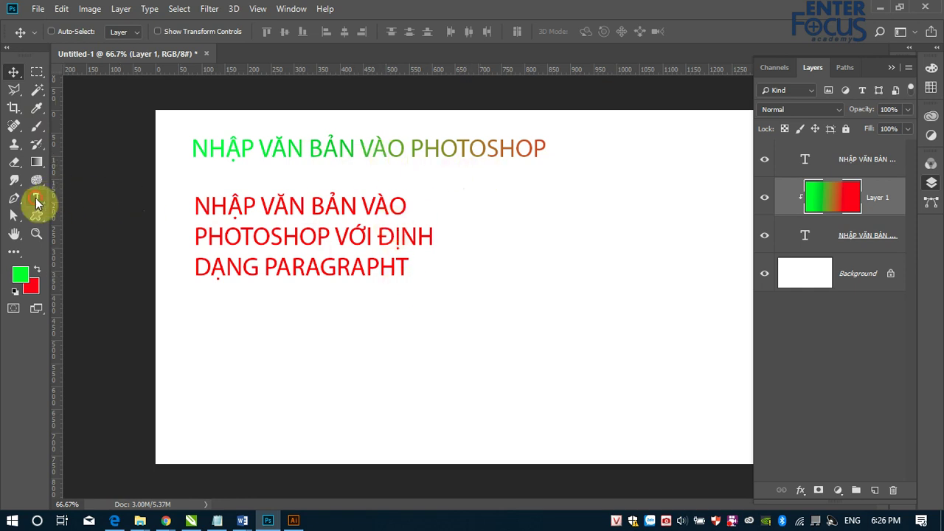
# Edit the red paragraph's text box with the Type tool and commit the edit.
pyautogui.click(37, 198)
pyautogui.click(282, 236)
pyautogui.moveTo(494, 256)
pyautogui.mouseDown()
pyautogui.moveTo(386, 264)
pyautogui.moveTo(458, 258)
pyautogui.mouseUp()
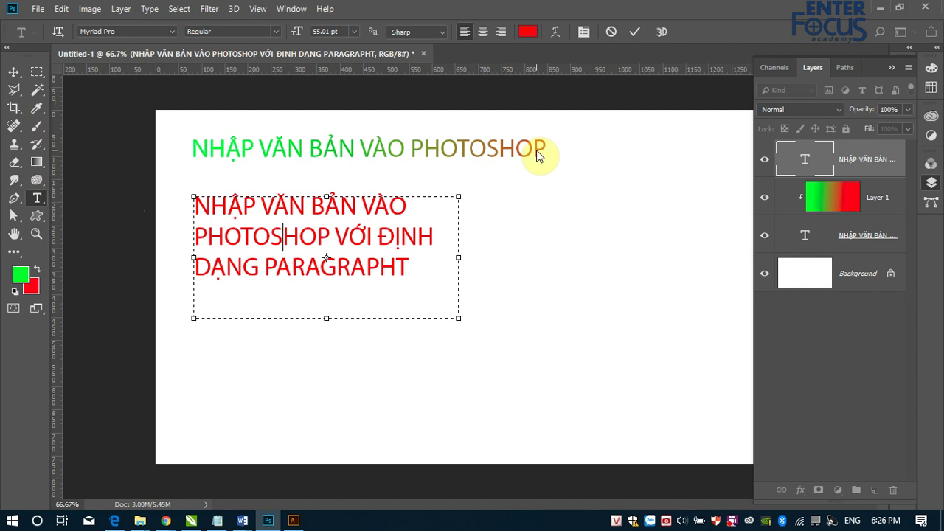
pyautogui.click(13, 72)
pyautogui.click(324, 202)
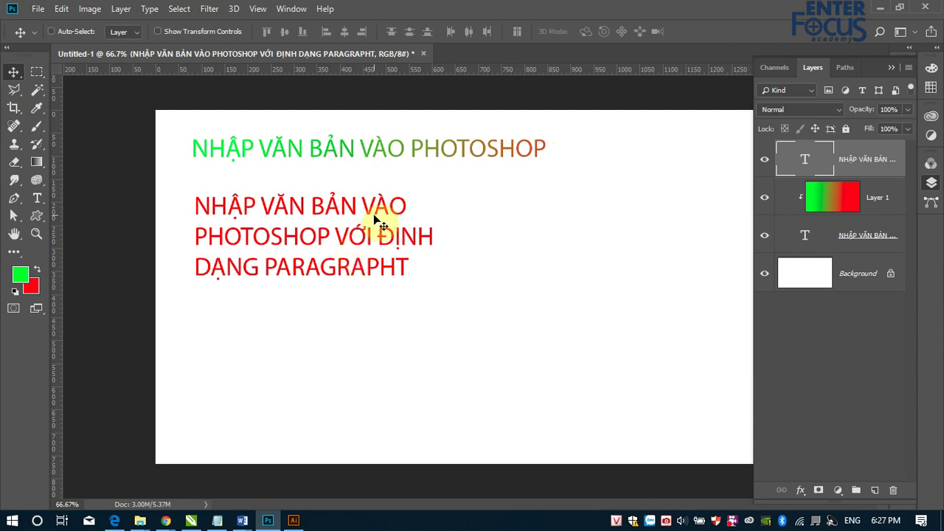
# Select the title's text layer from the canvas context menu and bring up the Type menu.
pyautogui.rightClick(439, 153)
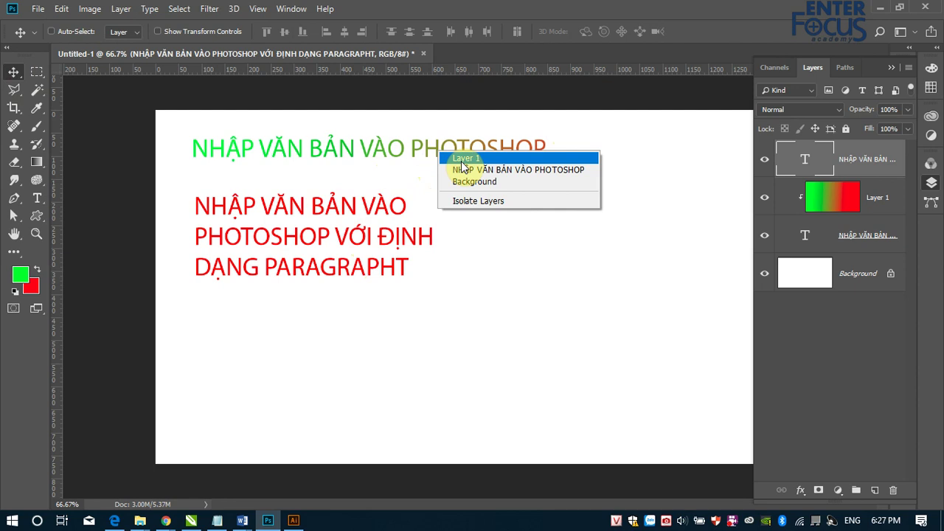
pyautogui.click(492, 170)
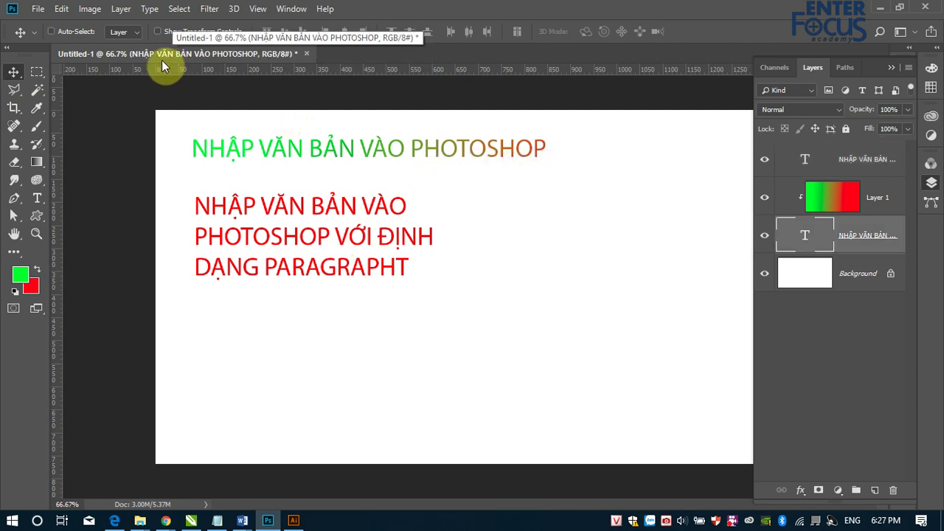
pyautogui.click(149, 9)
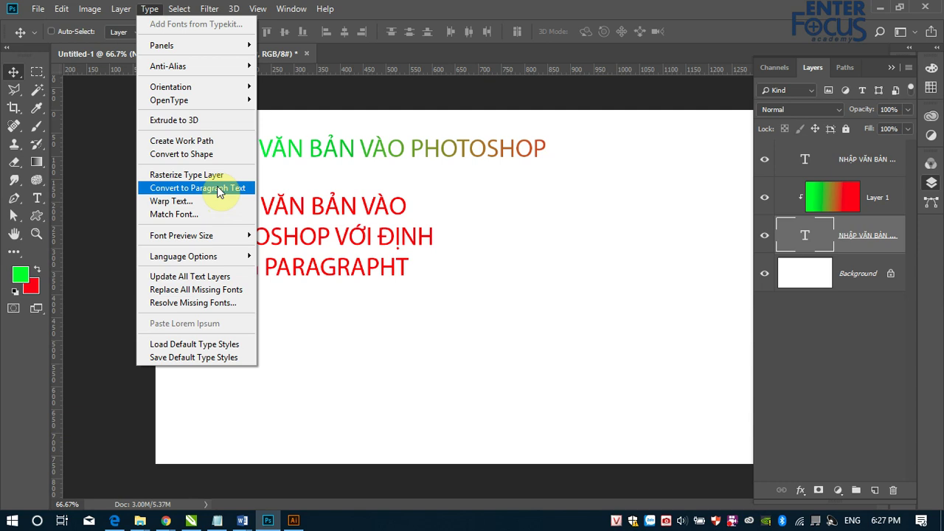
# Convert the title to paragraph text, check its text box, then select the red paragraph's layer.
pyautogui.click(218, 191)
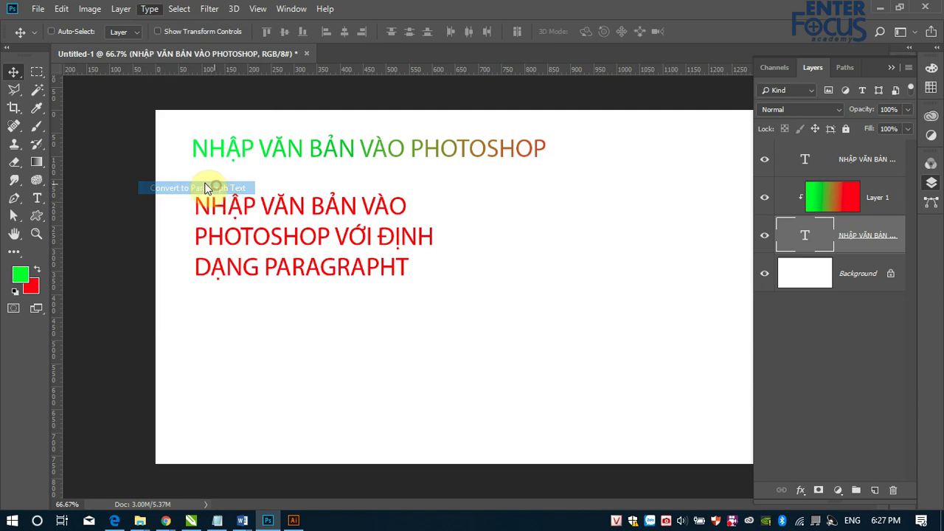
pyautogui.click(37, 198)
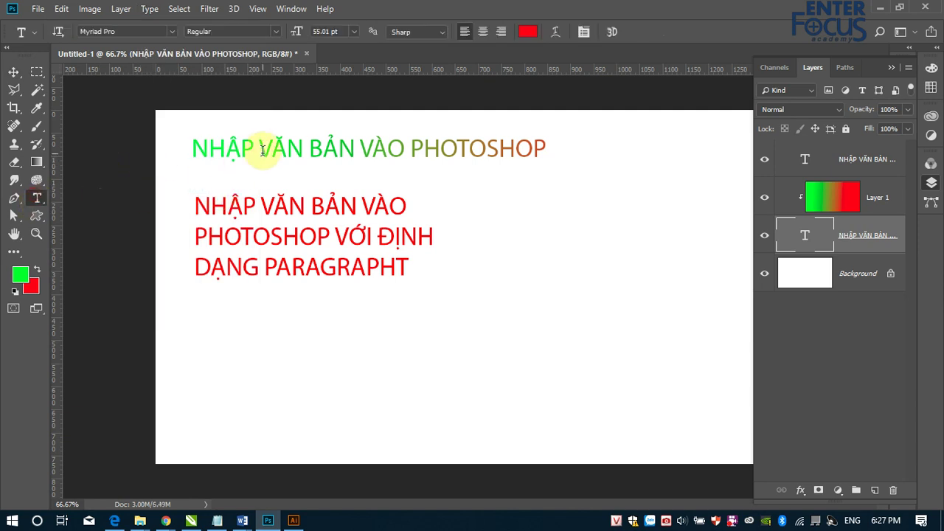
pyautogui.click(260, 149)
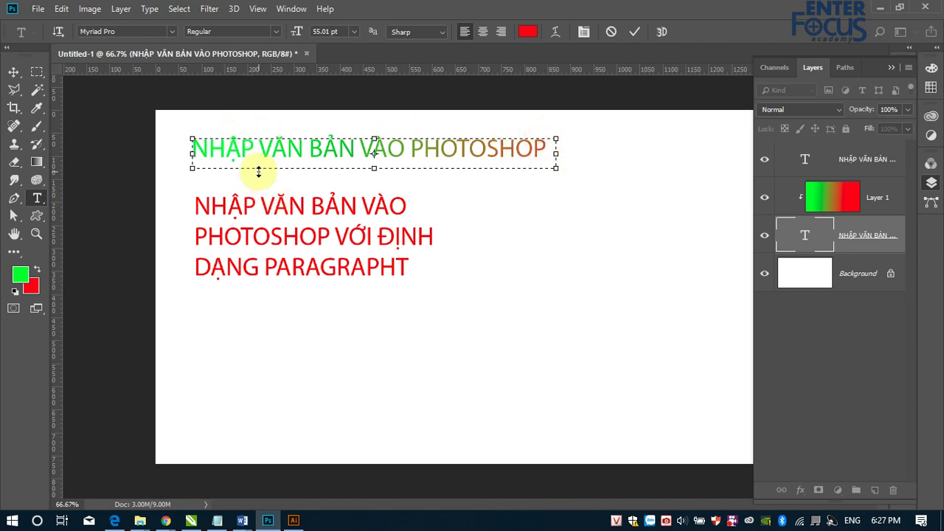
pyautogui.click(13, 71)
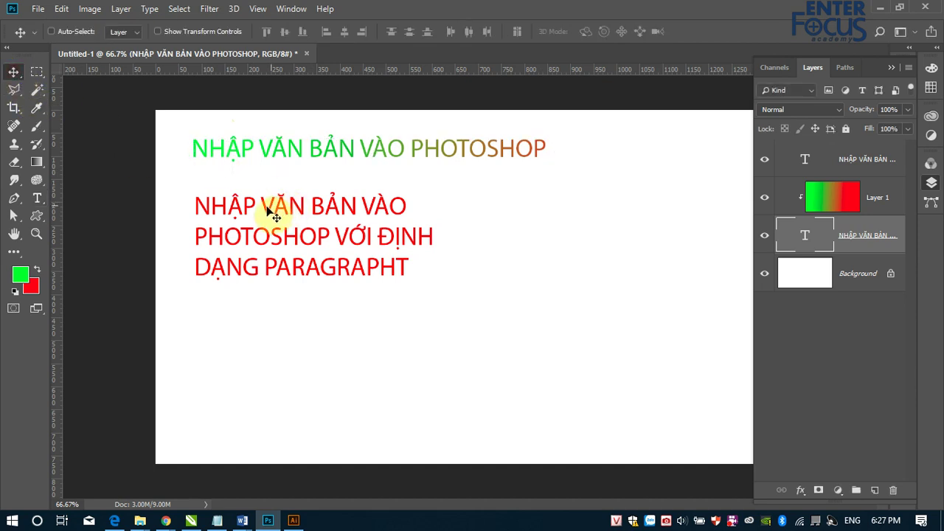
pyautogui.rightClick(268, 211)
pyautogui.click(295, 214)
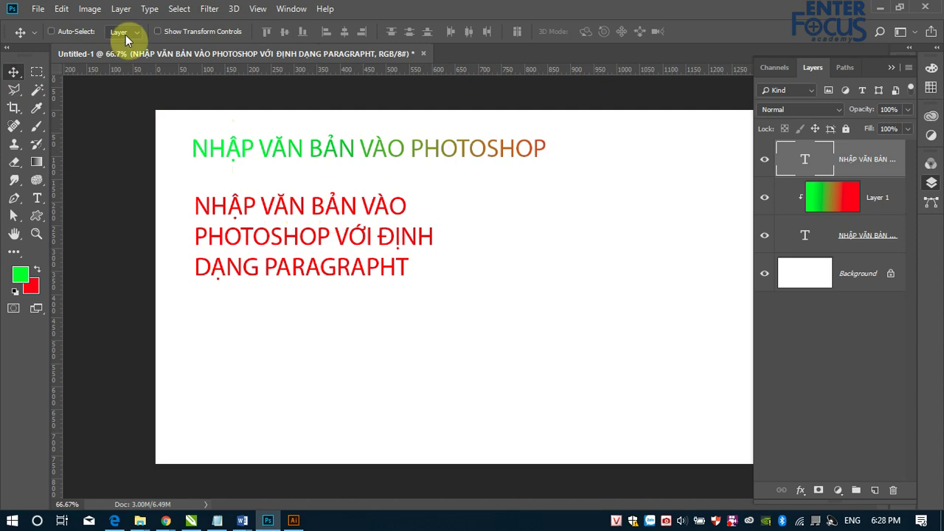
pyautogui.click(150, 9)
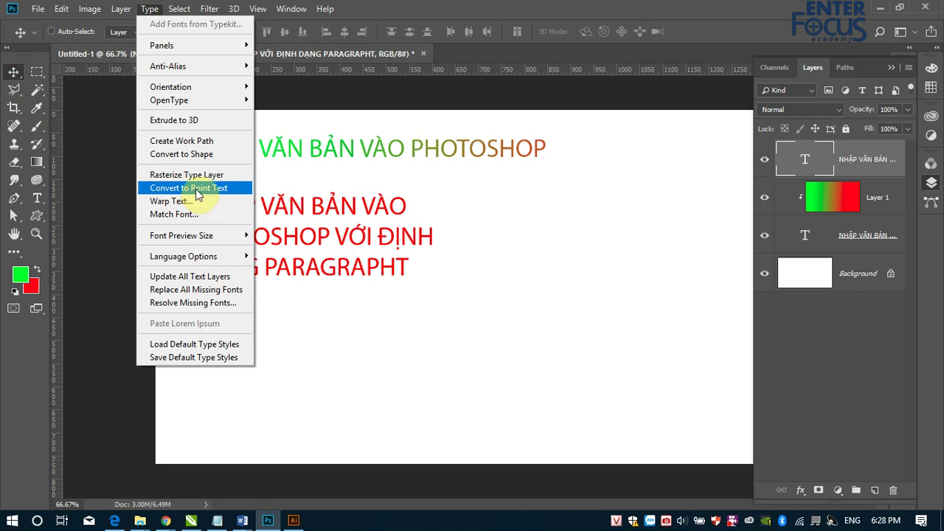
pyautogui.click(196, 194)
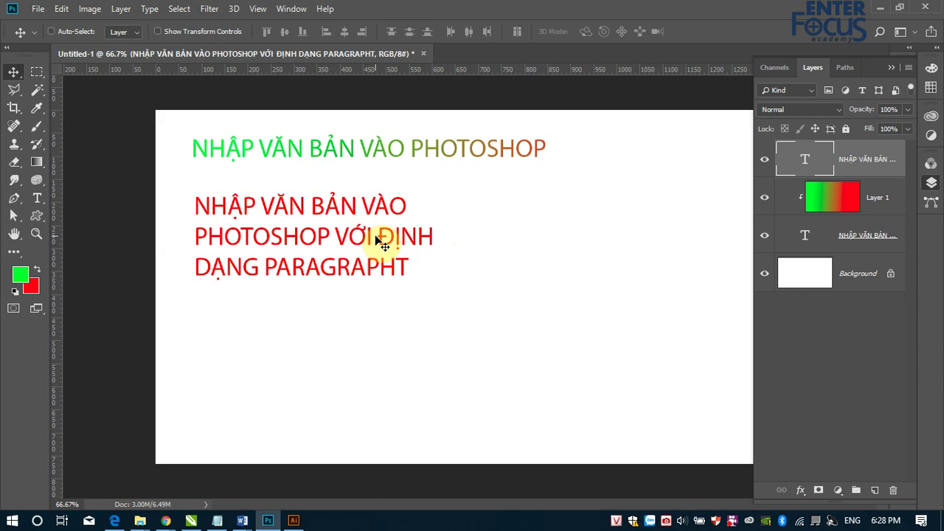
pyautogui.click(42, 197)
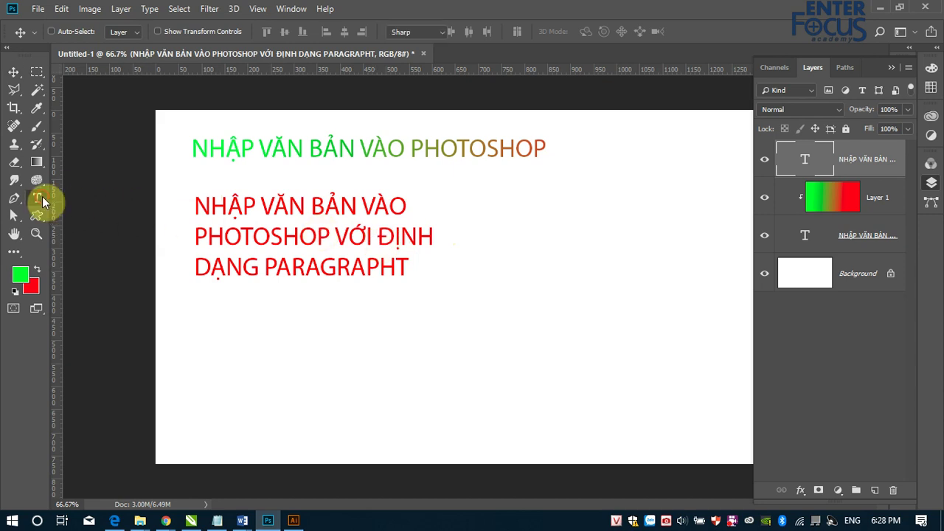
pyautogui.click(263, 228)
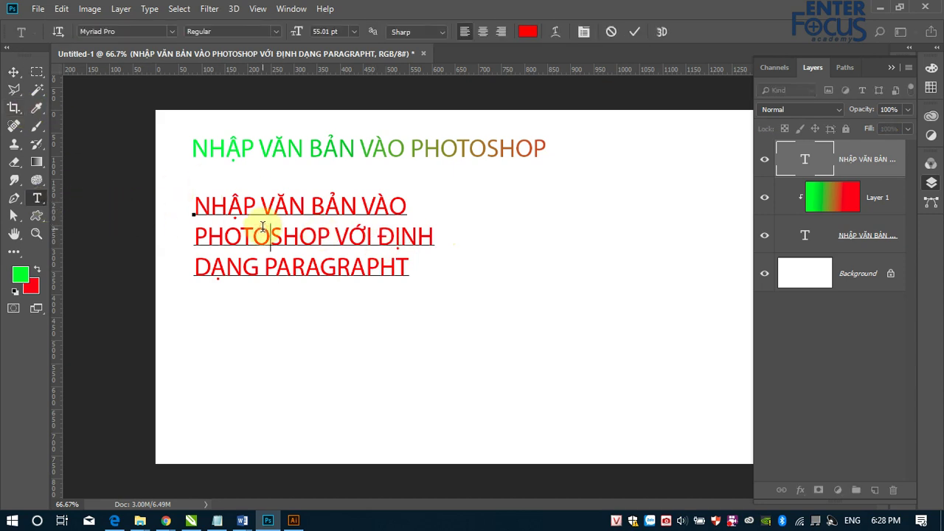
pyautogui.click(13, 72)
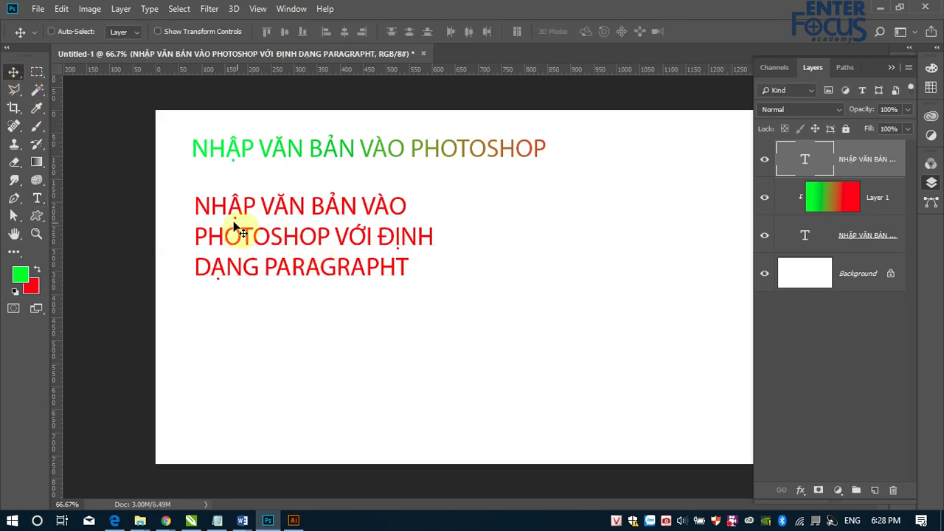
pyautogui.click(51, 31)
pyautogui.click(41, 197)
pyautogui.click(295, 237)
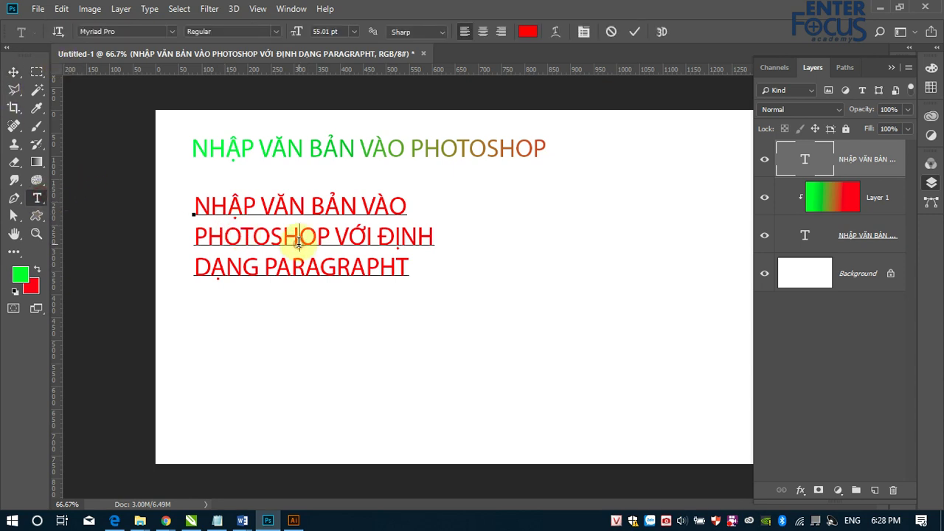
pyautogui.click(14, 74)
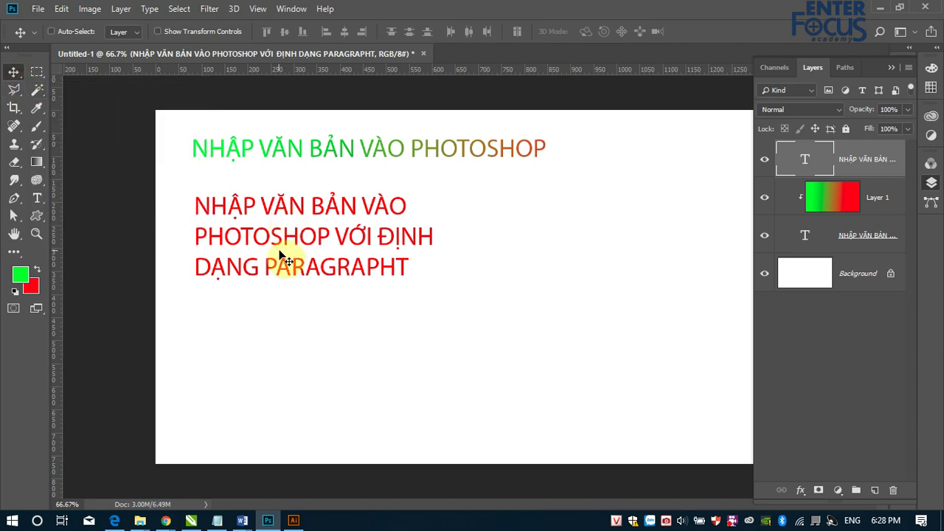
pyautogui.press('ctrl')
pyautogui.click(38, 197)
pyautogui.click(279, 236)
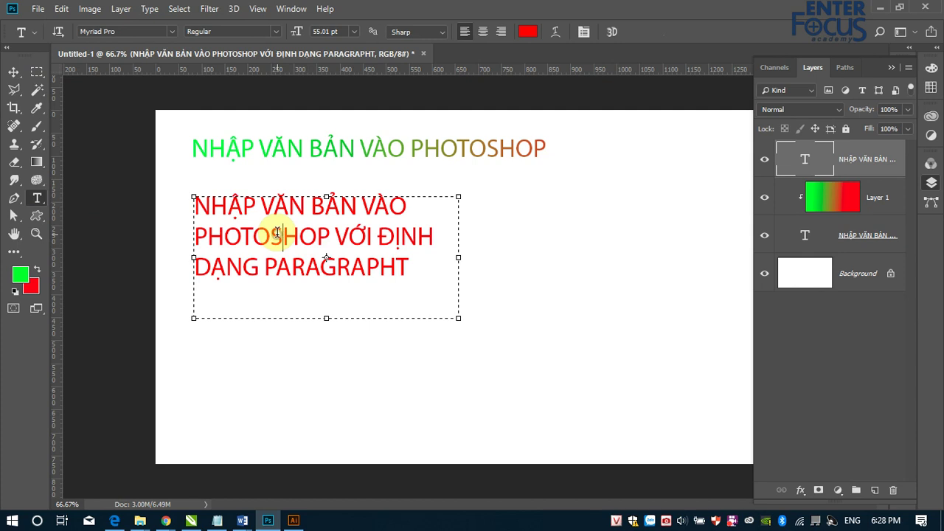
pyautogui.click(14, 72)
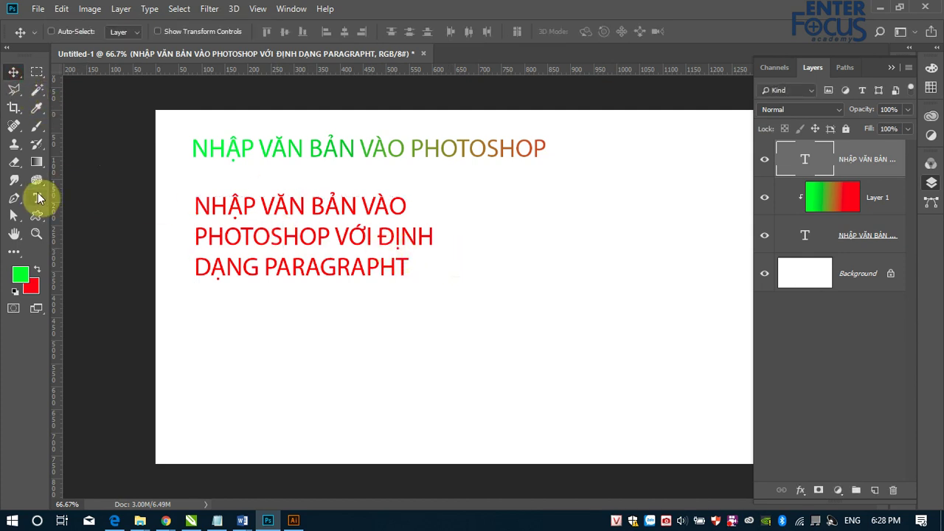
# Narrow the red paragraph's text box so it wraps to four lines.
pyautogui.click(37, 198)
pyautogui.click(329, 236)
pyautogui.moveTo(458, 258); pyautogui.dragTo(356, 258)
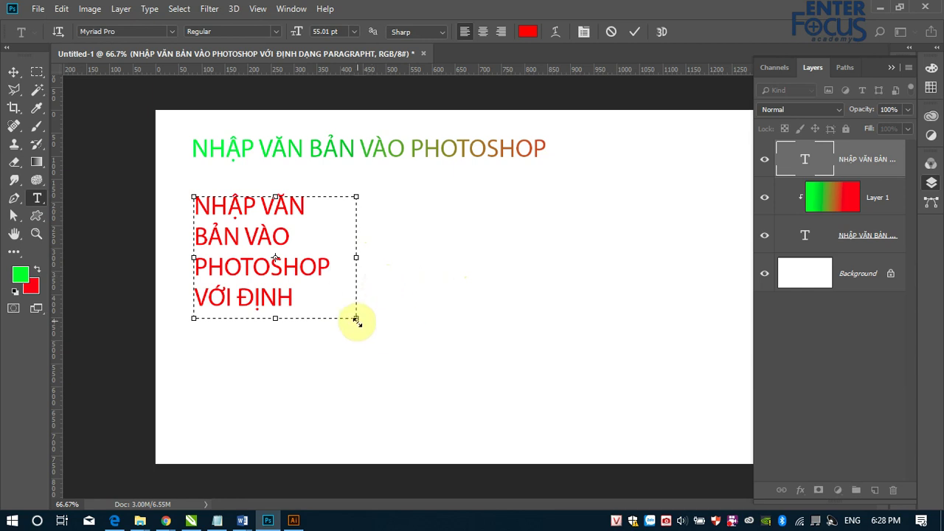
pyautogui.click(14, 72)
# Convert the red paragraph to point text, accepting loss of the overflowing words.
pyautogui.click(150, 8)
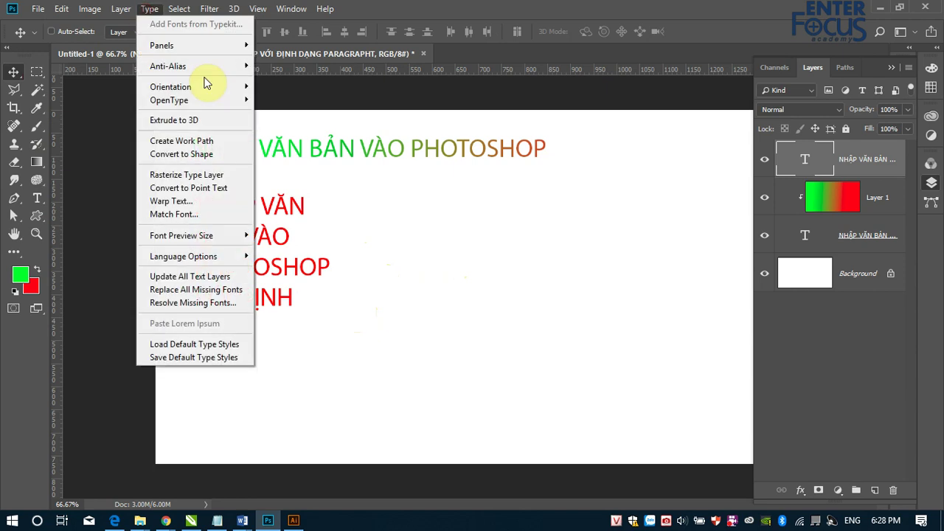
pyautogui.click(208, 188)
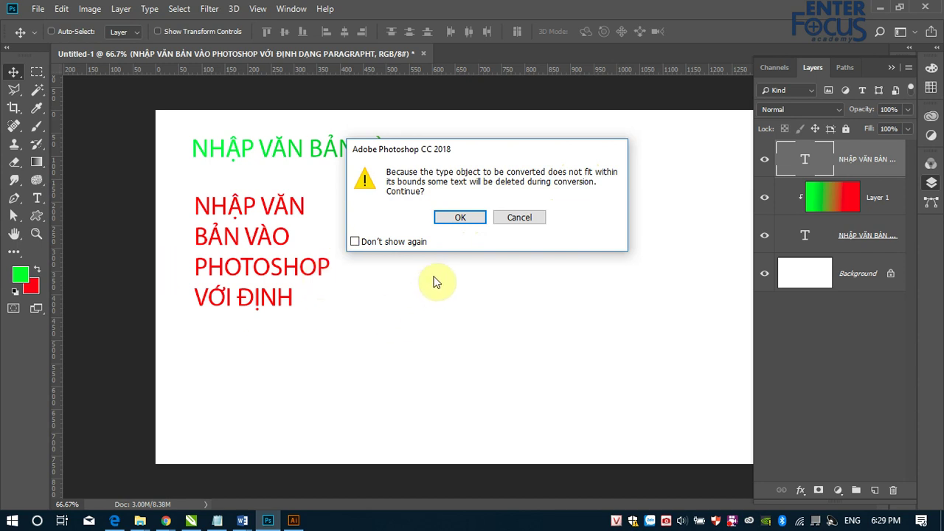
pyautogui.click(460, 219)
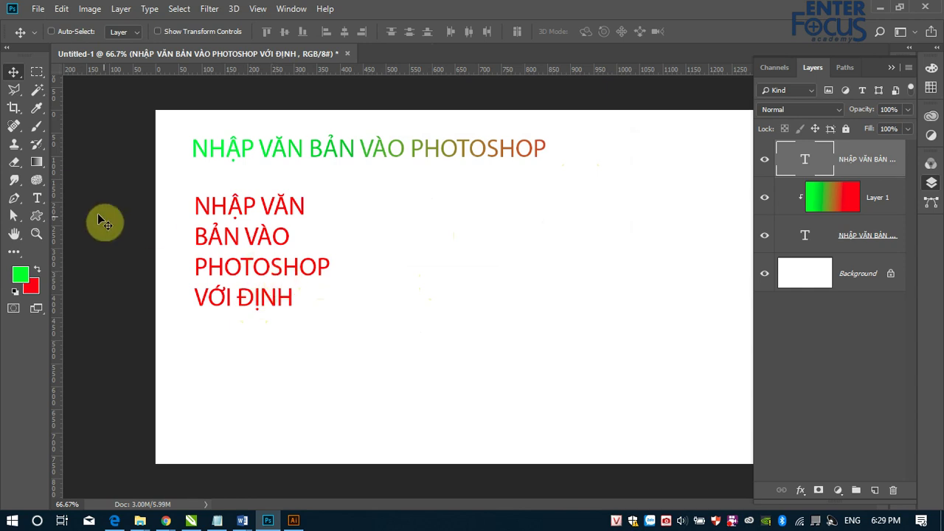
pyautogui.click(37, 197)
pyautogui.click(286, 273)
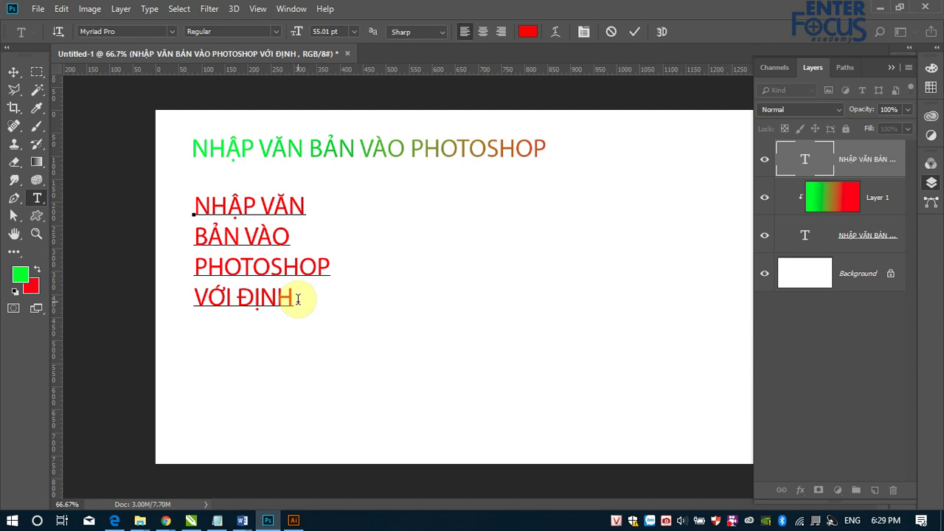
# Commit the text and load a selection from the top gradient title layer's thumbnail.
pyautogui.click(13, 71)
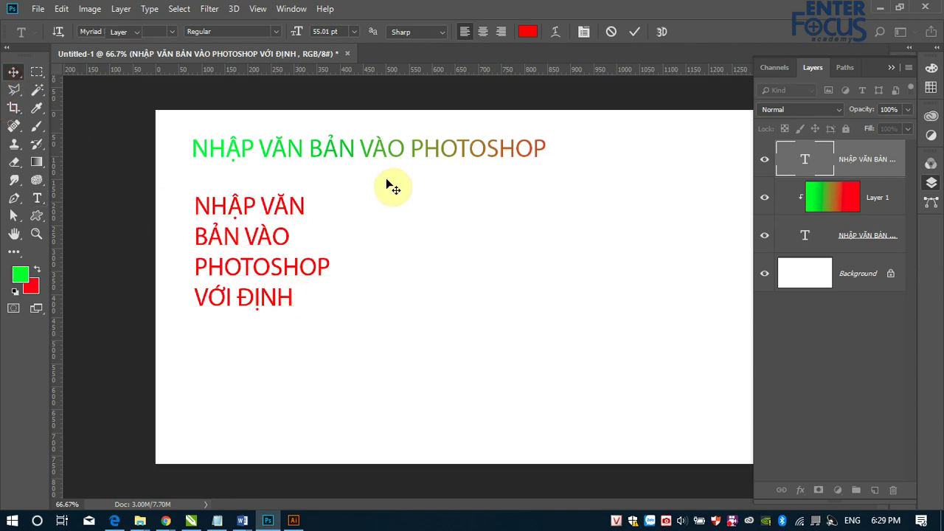
pyautogui.click(287, 246)
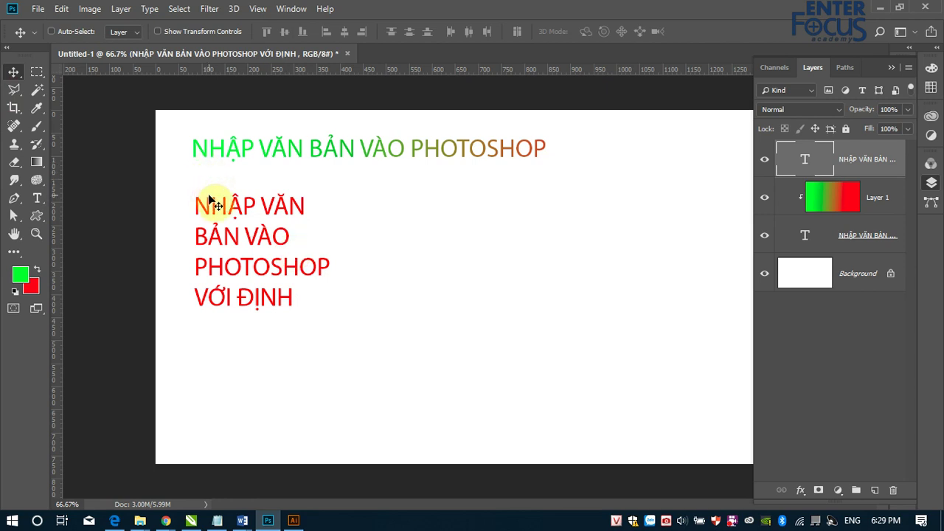
pyautogui.click(114, 14)
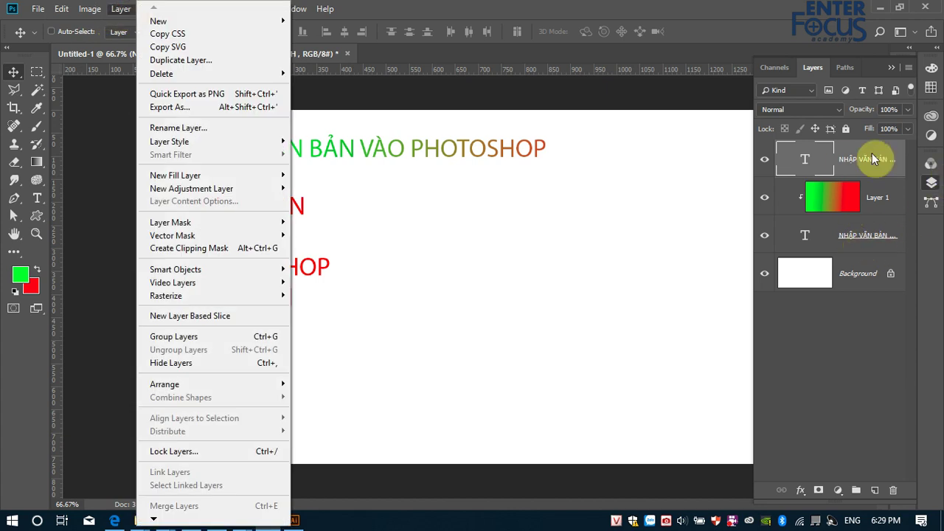
pyautogui.click(727, 293)
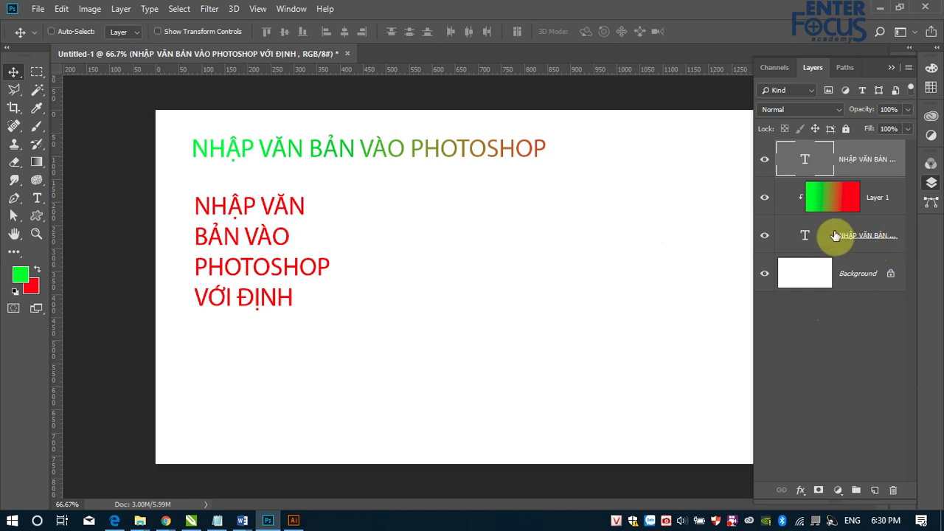
pyautogui.keyDown('ctrl'); pyautogui.click(806, 236); pyautogui.keyUp('ctrl')
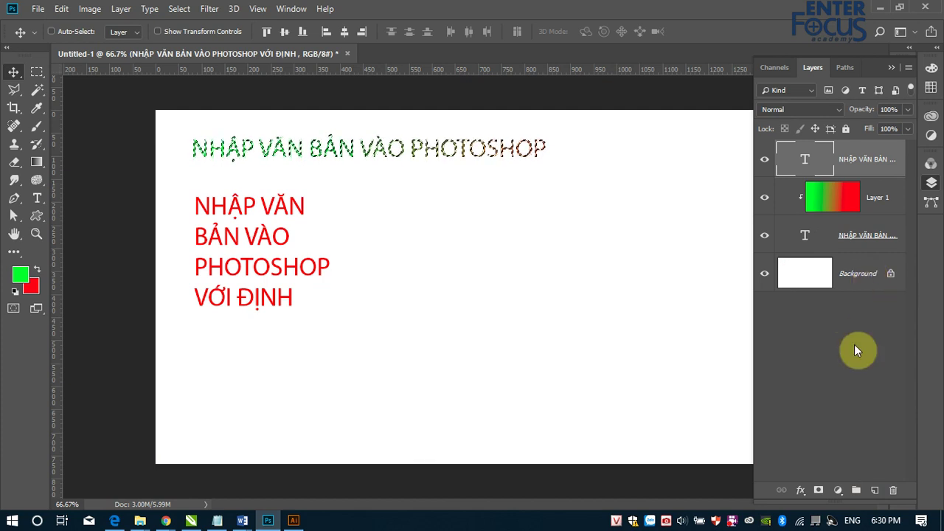
# Deselect the title and dismiss the locked-layer error after trying to move the Background.
pyautogui.click(851, 274)
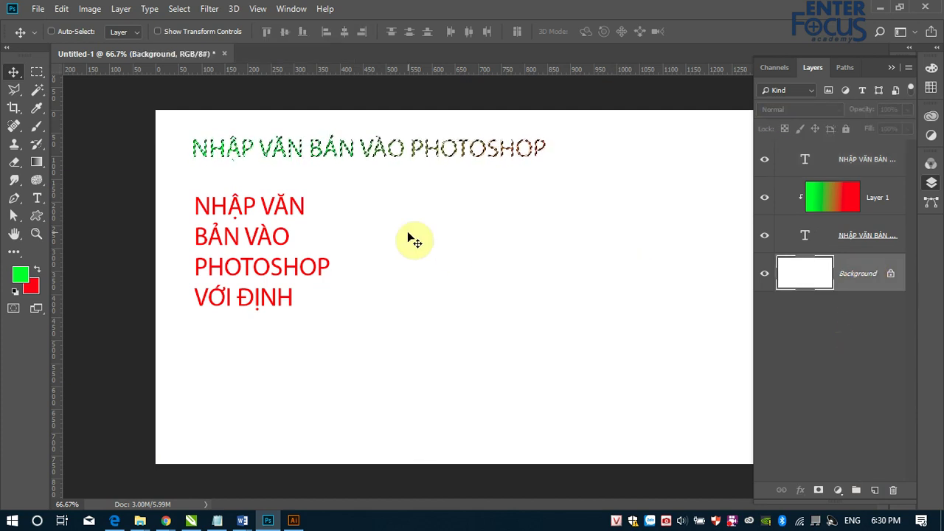
pyautogui.hotkey('ctrl', 'BackSpace')
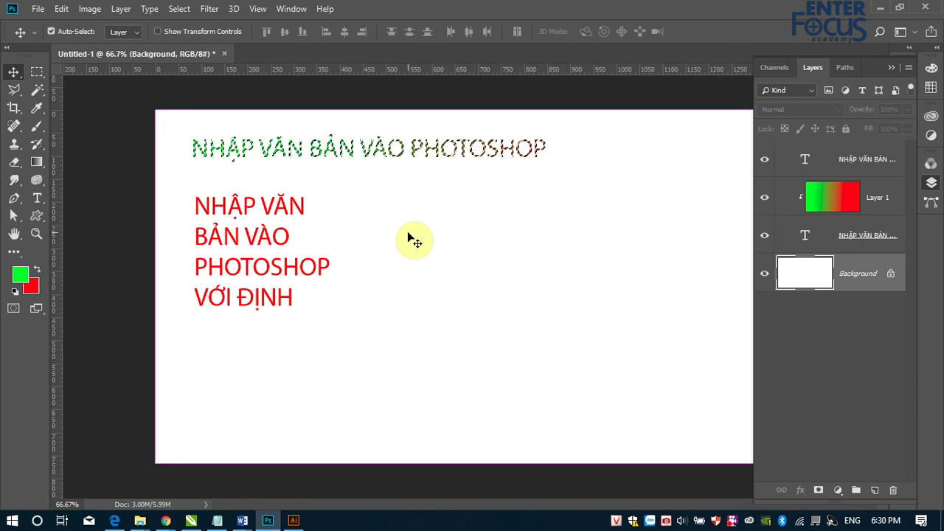
pyautogui.hotkey('ctrl', 'd')
pyautogui.moveTo(389, 153); pyautogui.dragTo(415, 212)
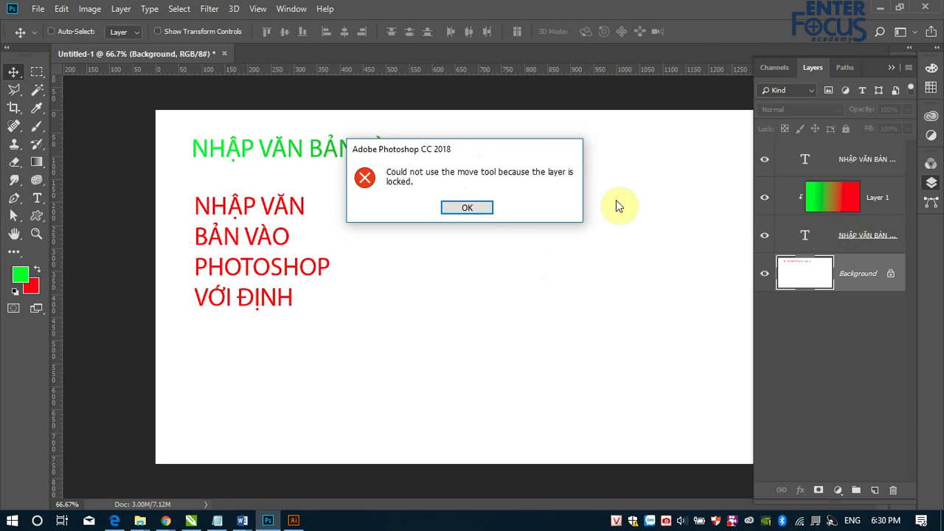
pyautogui.click(480, 206)
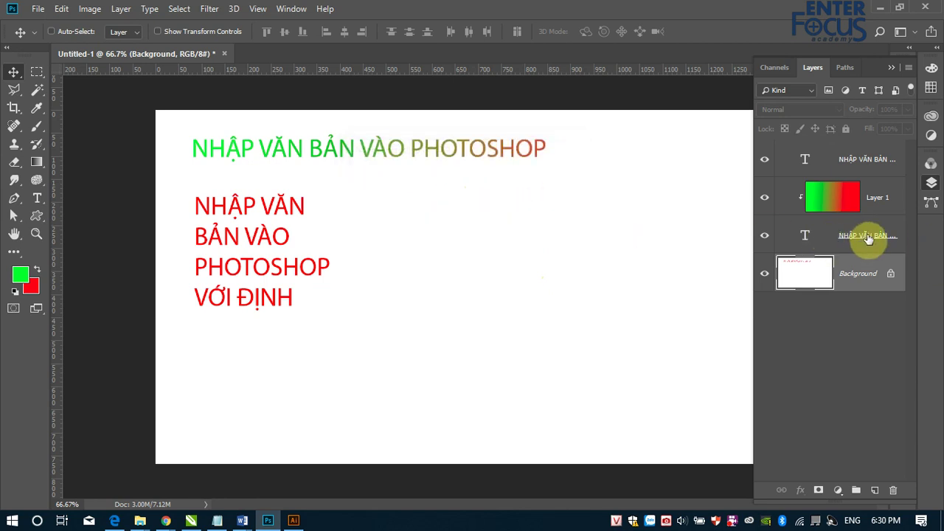
# Move the gradient title down onto the red paragraph and load its outline selection.
pyautogui.click(868, 238)
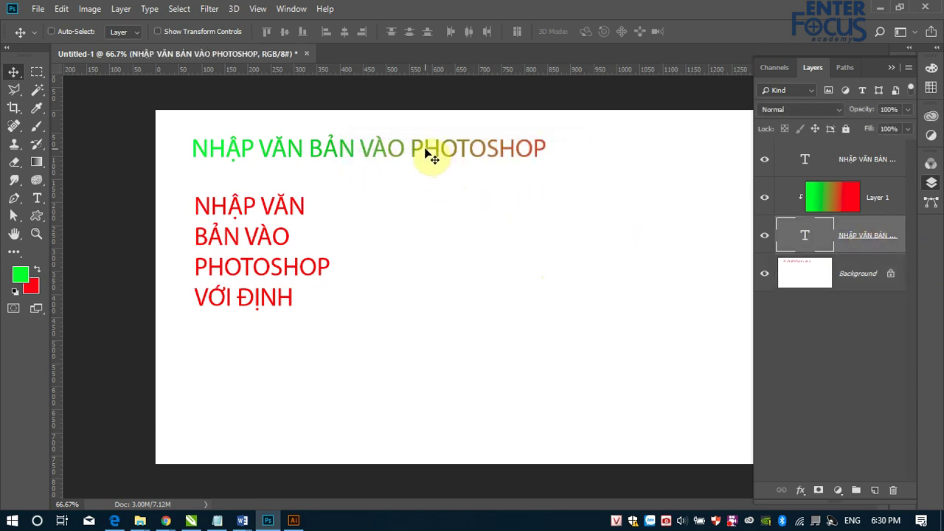
pyautogui.moveTo(424, 152); pyautogui.dragTo(531, 270)
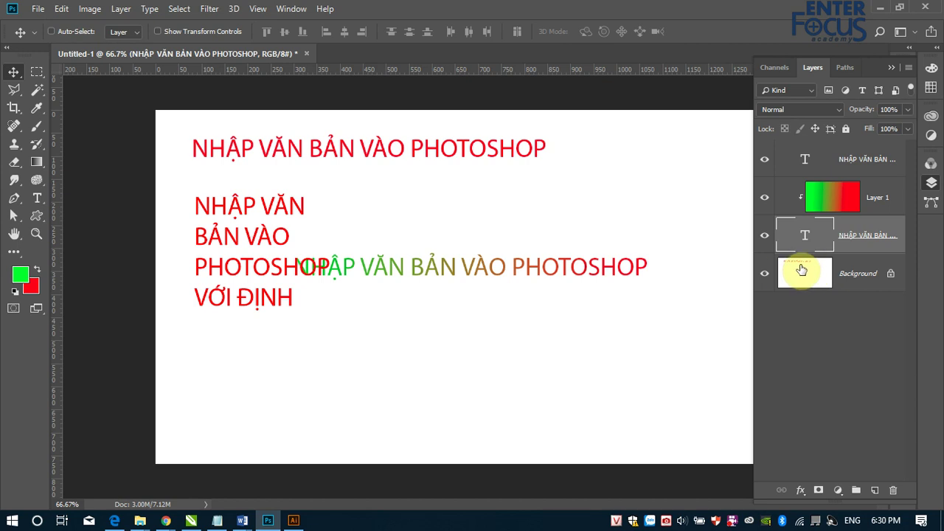
pyautogui.moveTo(809, 270); pyautogui.dragTo(804, 243)
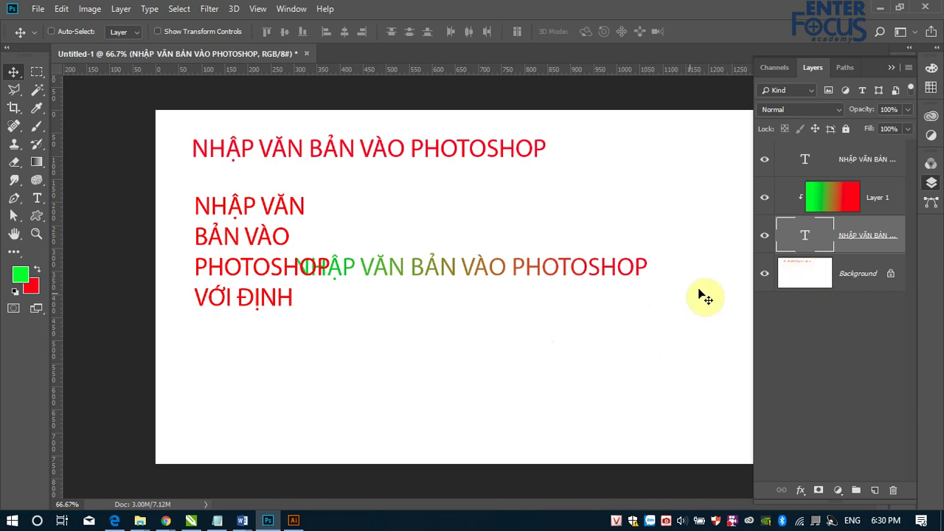
pyautogui.keyDown('ctrl'); pyautogui.click(805, 238); pyautogui.keyUp('ctrl')
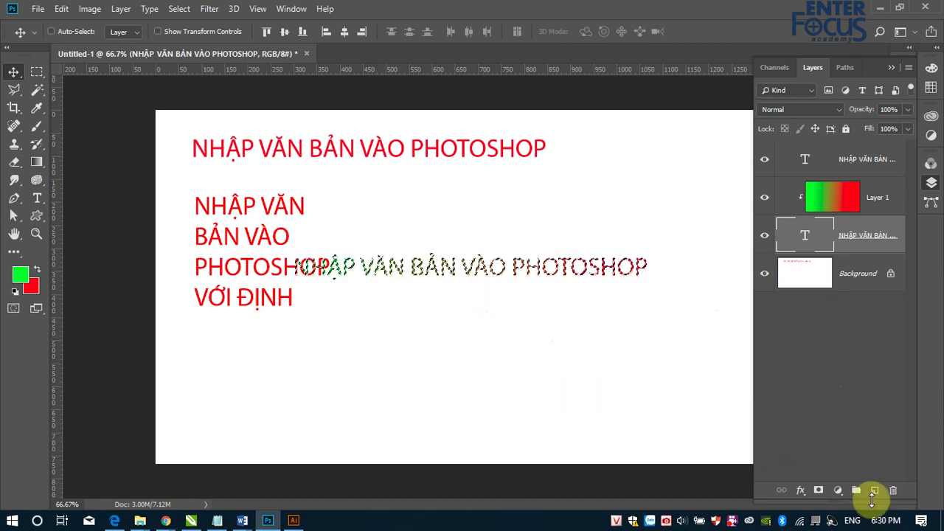
# Add an empty Layer 2, clear the selection, and show the Type tool variants.
pyautogui.click(875, 490)
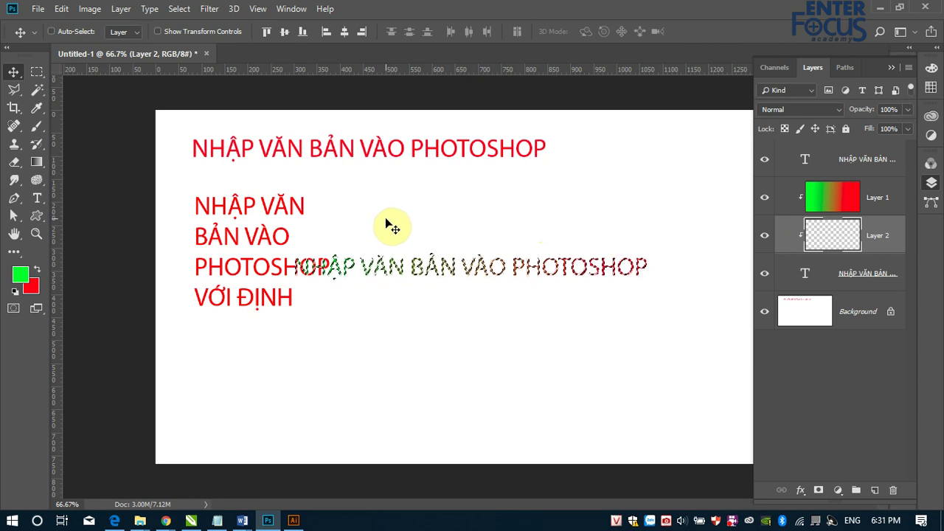
pyautogui.hotkey('ctrl', 'd')
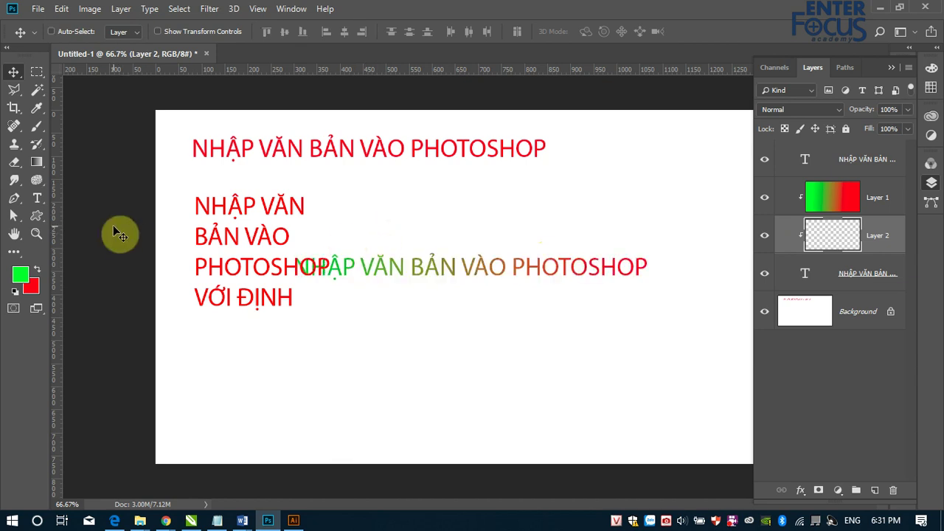
pyautogui.click(35, 204)
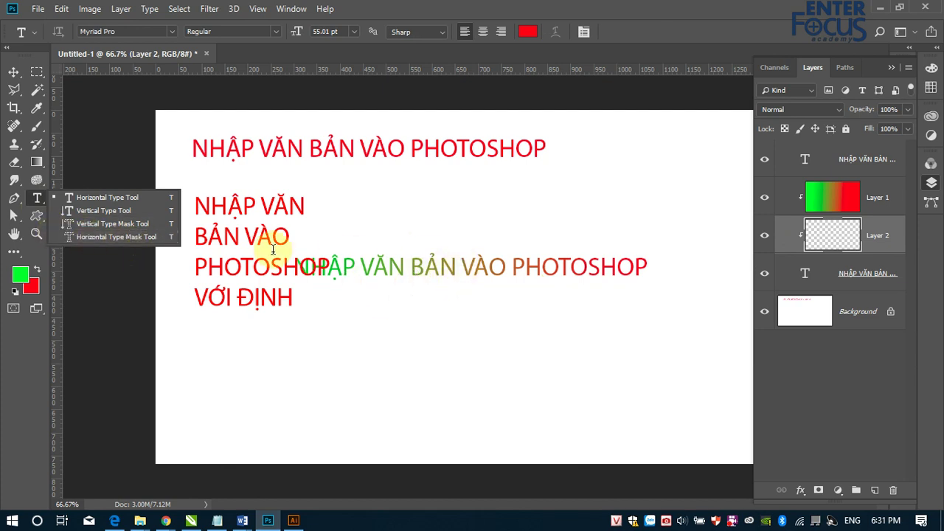
# Type the mask line 'NHẬP VĂN BẢN VÀO PHOTOSHOP' below the paragraph and select PHOTOSHOP.
pyautogui.click(118, 237)
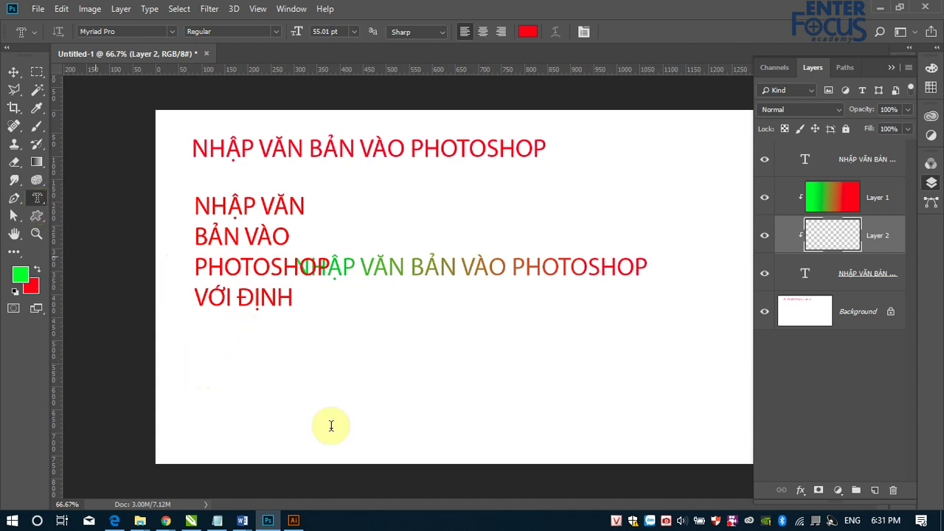
pyautogui.click(219, 371)
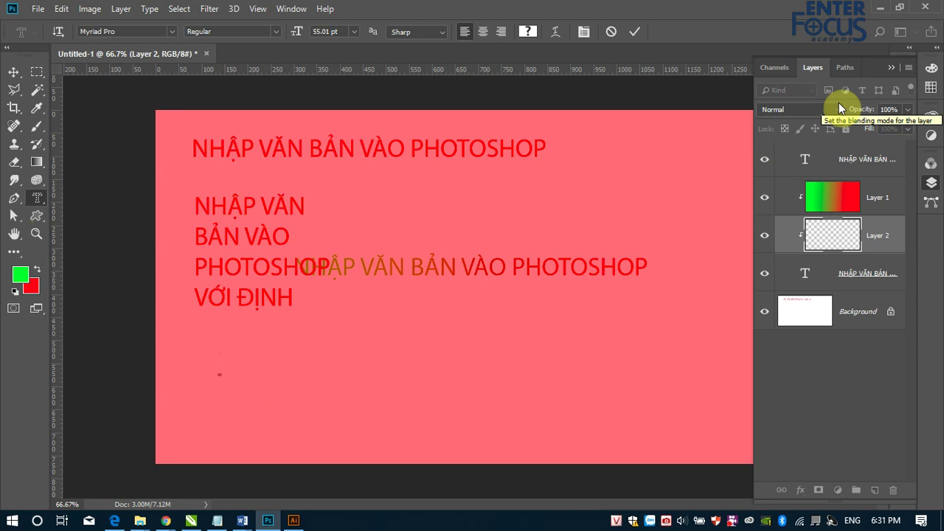
pyautogui.write('NHA')
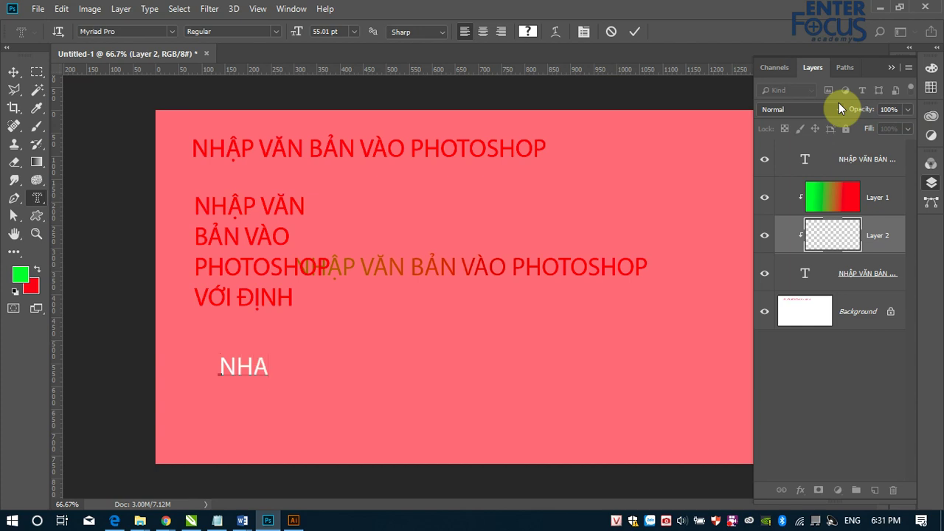
pyautogui.write('pj vawn ban')
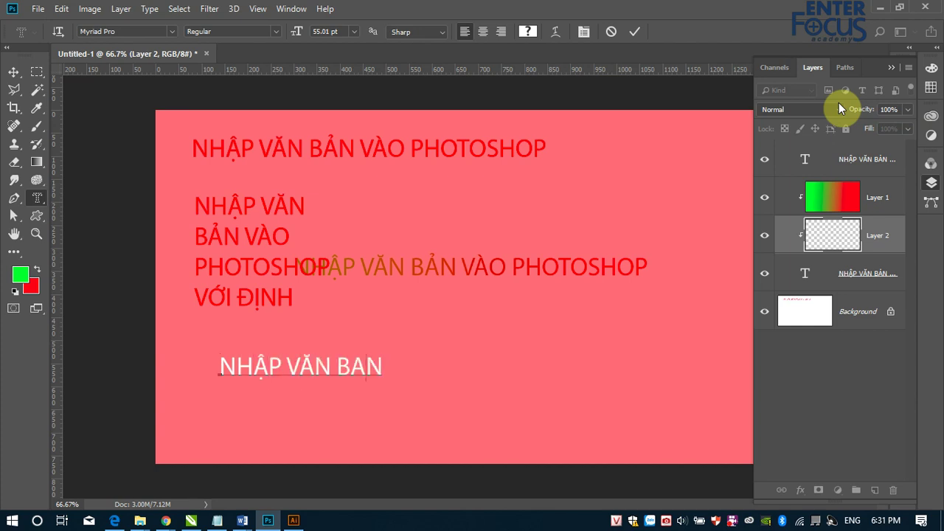
pyautogui.write('vao')
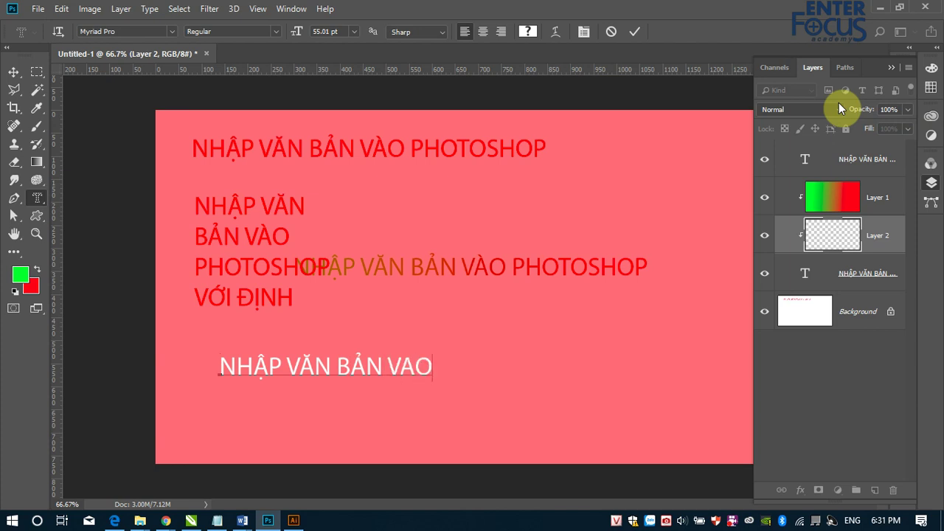
pyautogui.write(' photoshop')
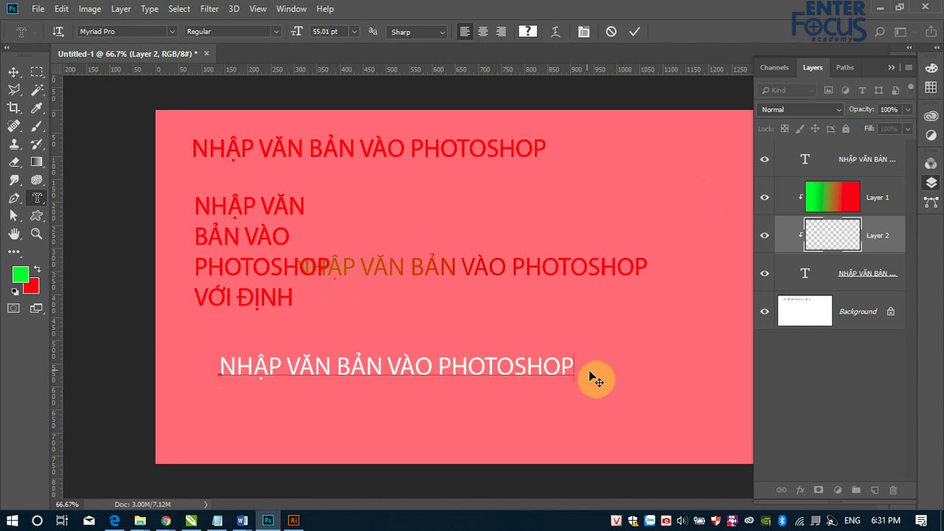
pyautogui.press('Left')
pyautogui.press('Left')
pyautogui.press('Left')
pyautogui.press('Delete')
pyautogui.press('Delete')
pyautogui.press('Delete')
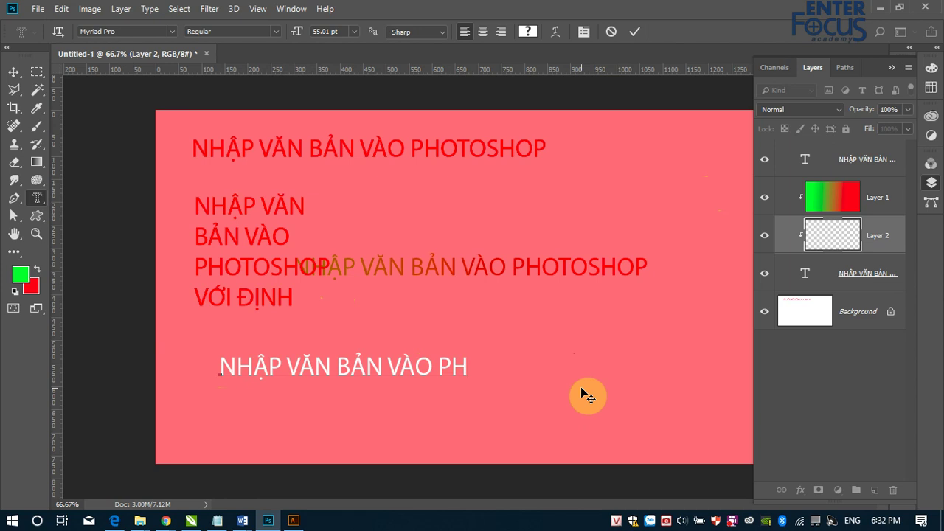
pyautogui.write('OTO')
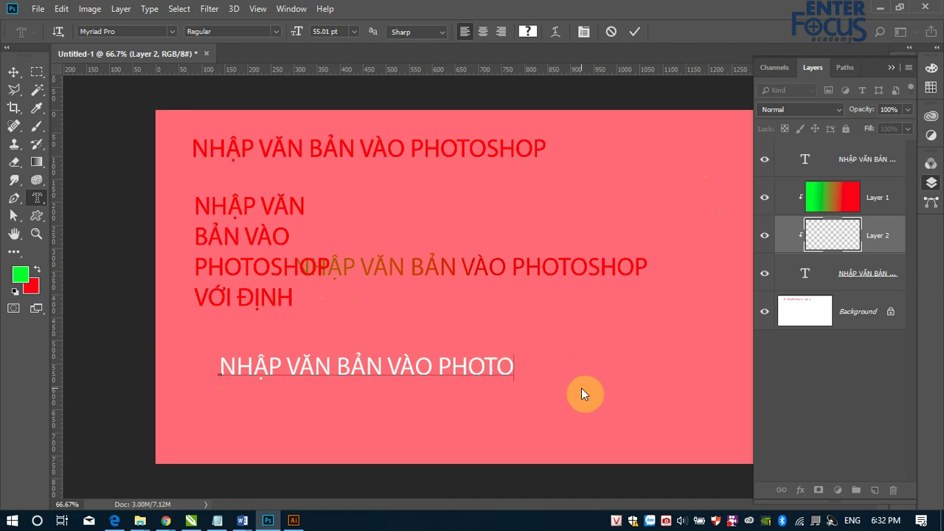
pyautogui.write('SHOP')
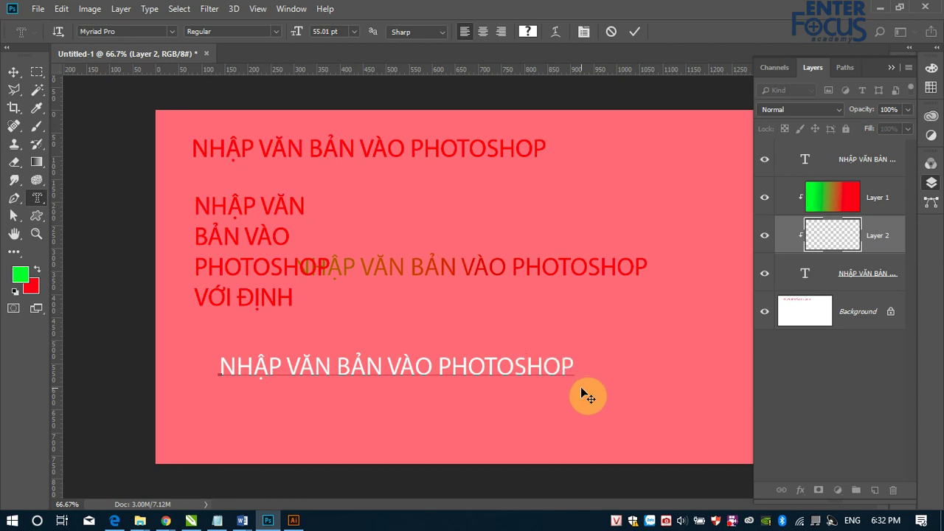
pyautogui.moveTo(437, 369); pyautogui.dragTo(590, 367)
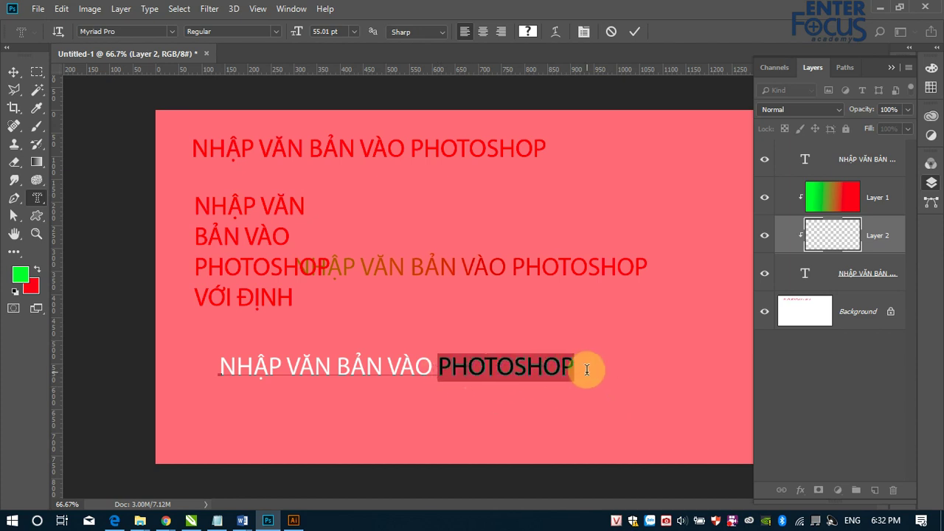
# Set PHOTOSHOP to Majoris at 72 pt and commit the mask text as a selection.
pyautogui.click(173, 34)
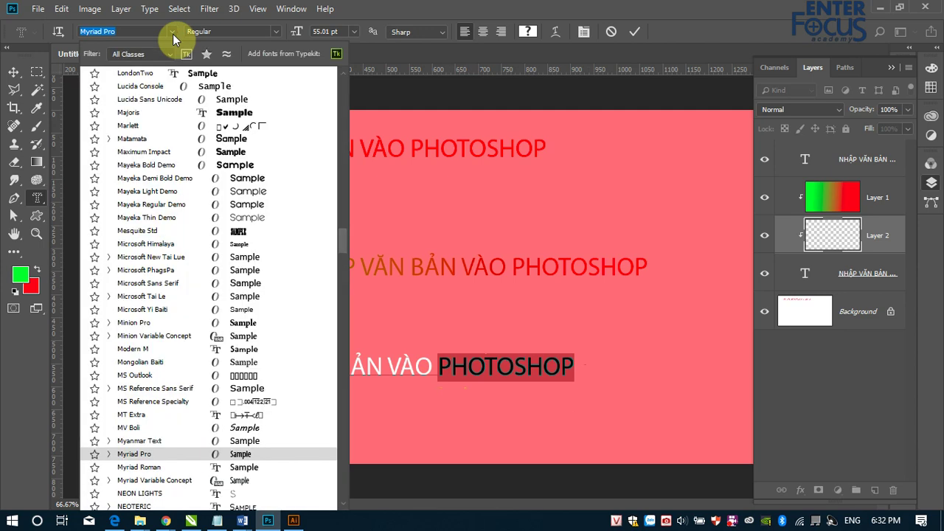
pyautogui.click(126, 113)
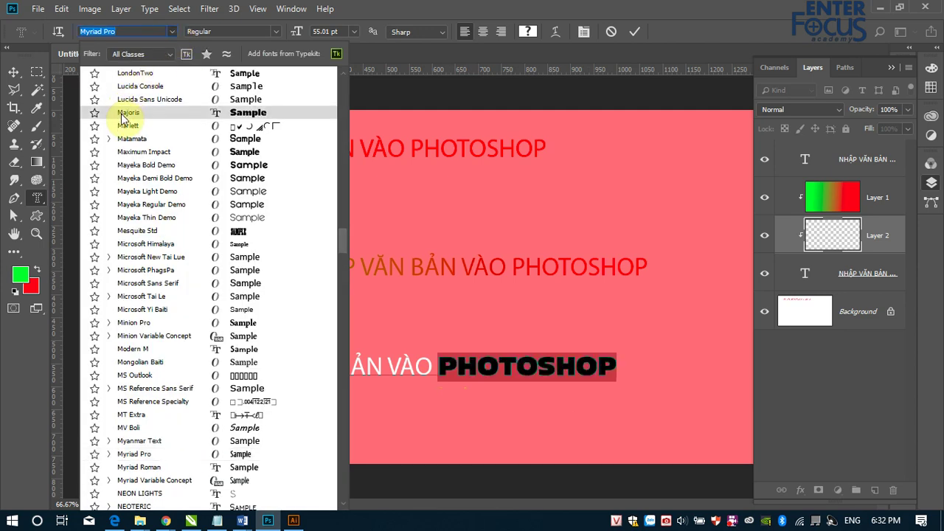
pyautogui.click(354, 34)
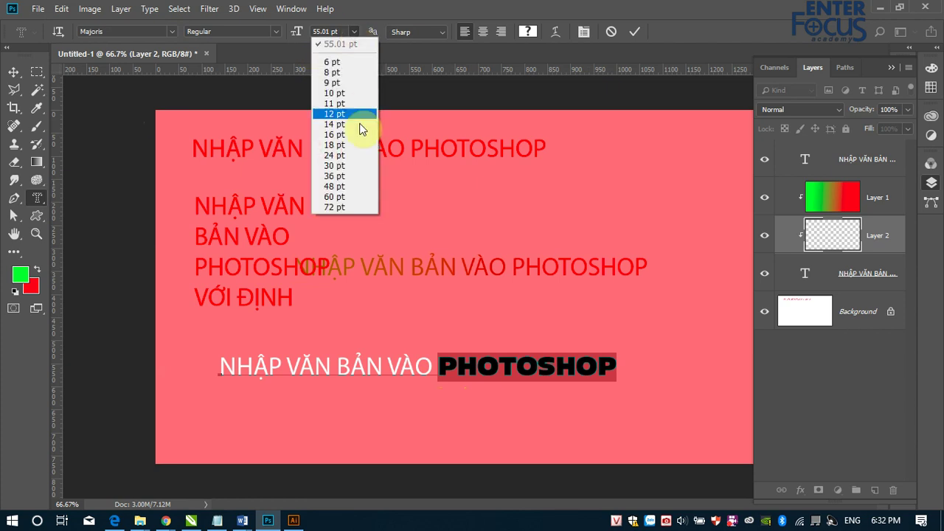
pyautogui.click(341, 198)
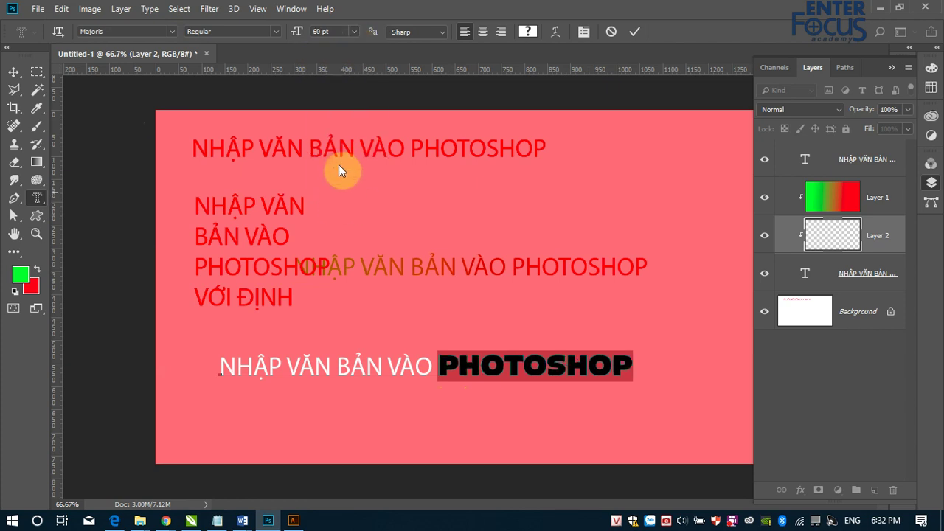
pyautogui.click(353, 32)
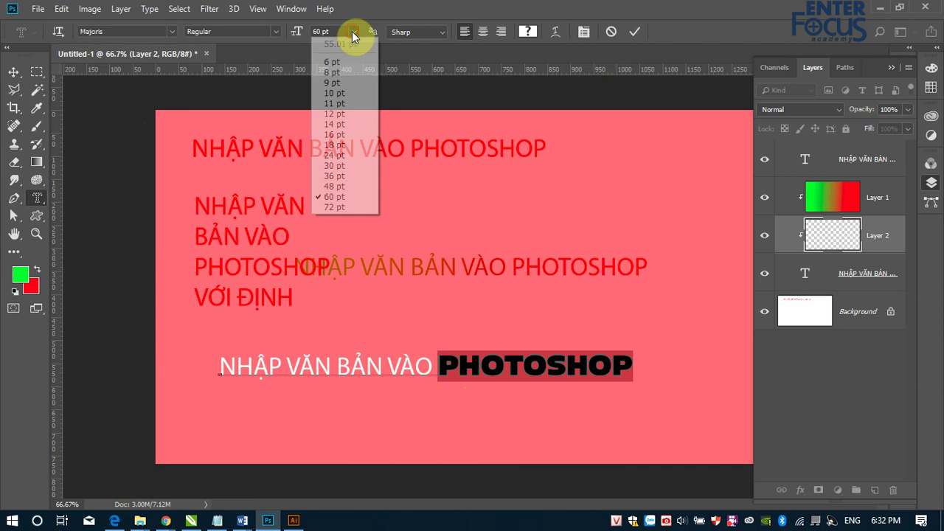
pyautogui.click(343, 206)
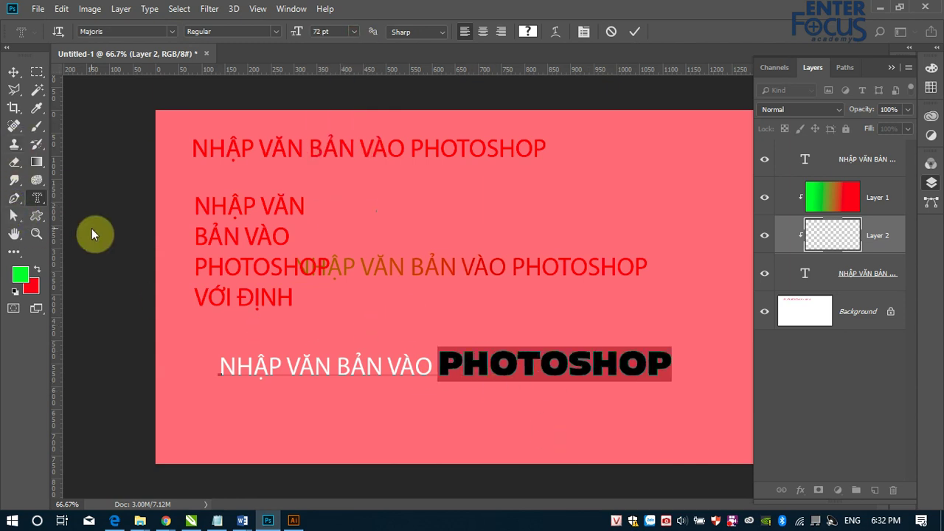
pyautogui.click(15, 74)
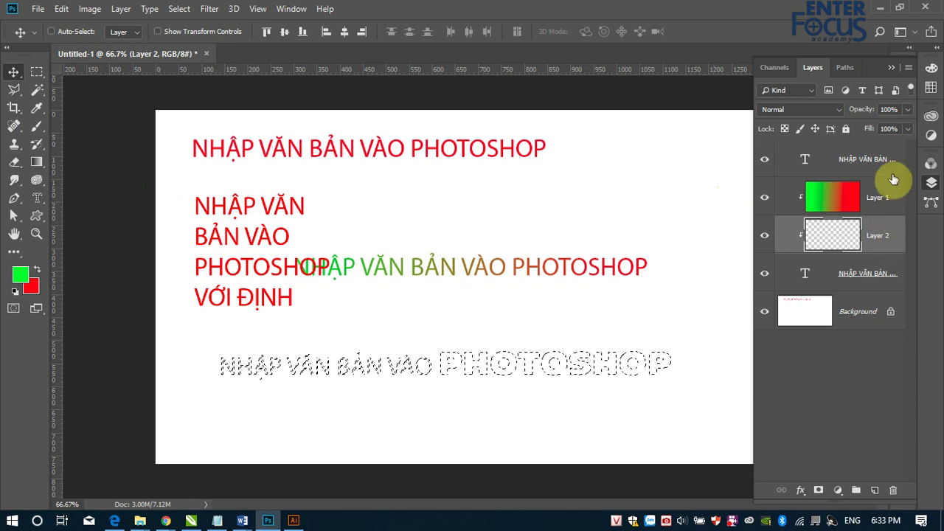
# Select and delete all layers above Background, then clear the leftover selection.
pyautogui.click(873, 161)
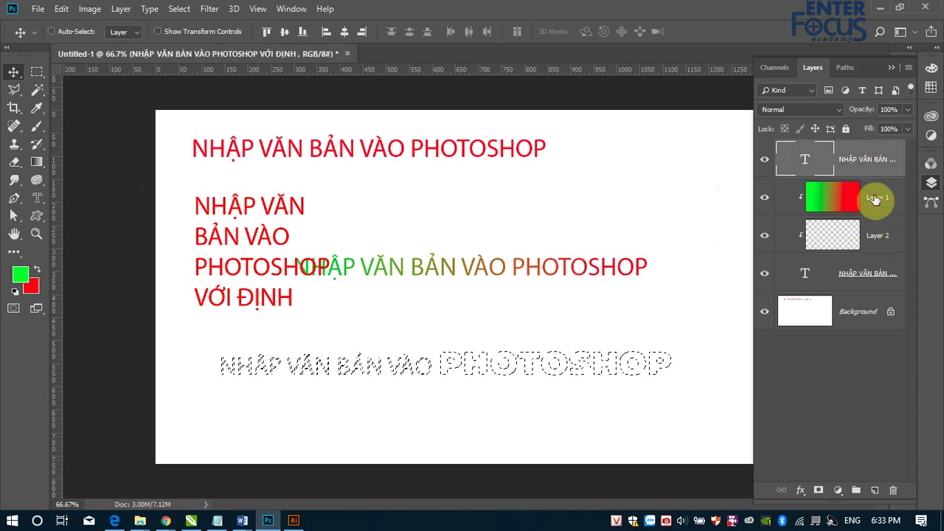
pyautogui.keyDown('shift'); pyautogui.click(870, 284); pyautogui.keyUp('shift')
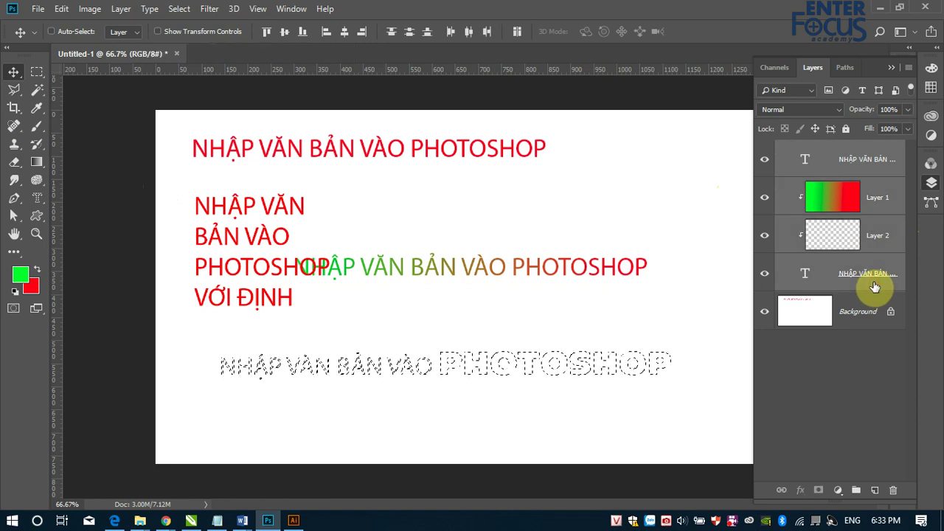
pyautogui.click(892, 492)
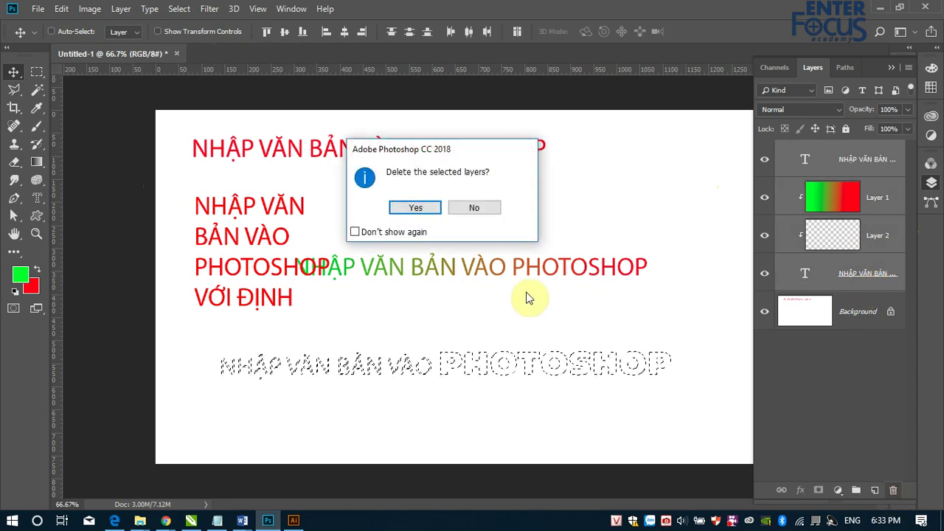
pyautogui.click(418, 206)
pyautogui.hotkey('ctrl', 'd')
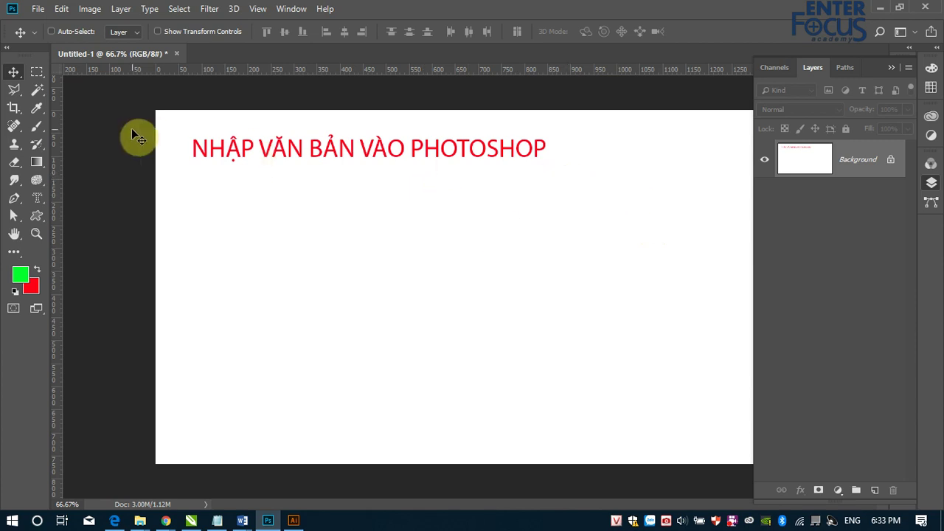
# Type the green line 'Nhập văn bản và hiệu chỉnh văn bản trong Photoshop' below the title.
pyautogui.click(37, 197)
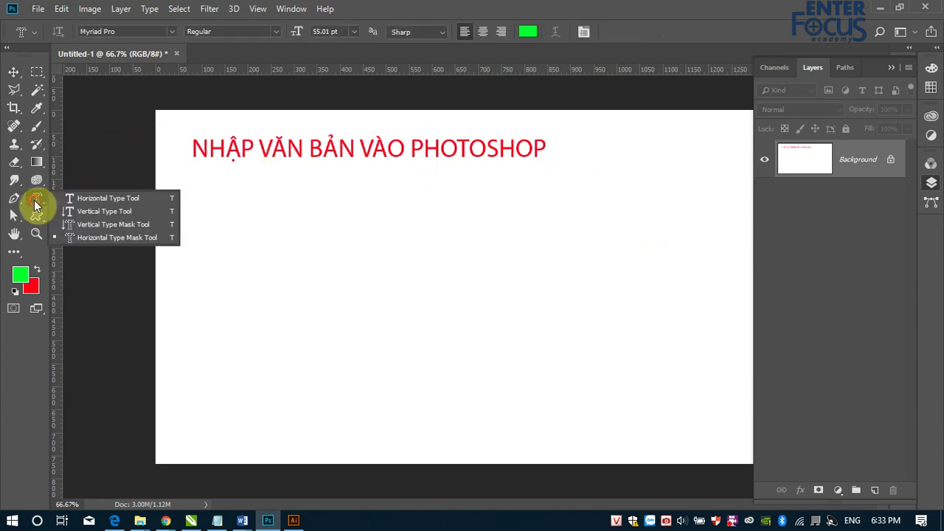
pyautogui.click(92, 196)
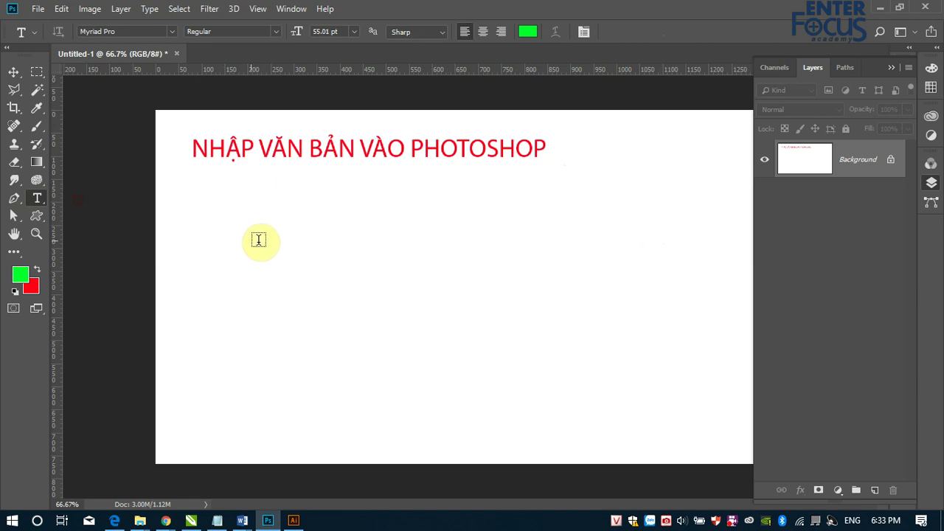
pyautogui.click(196, 270)
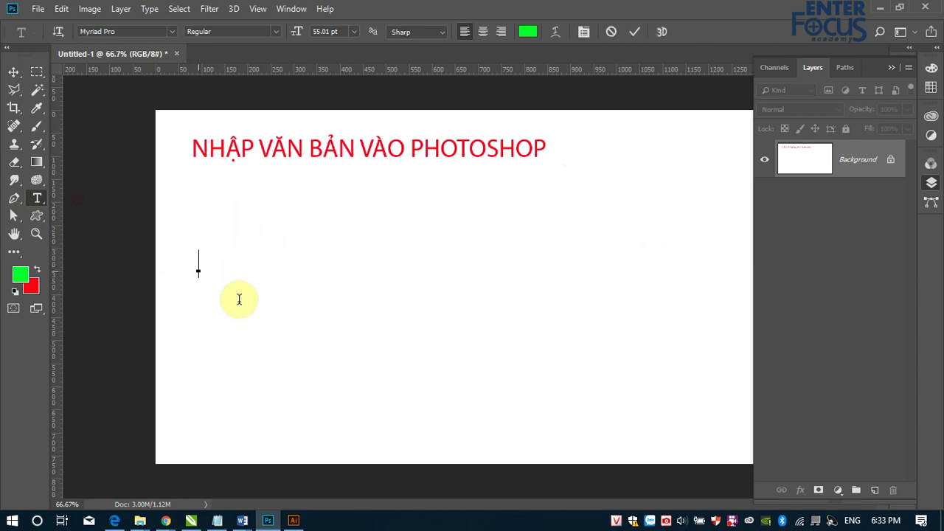
pyautogui.write('Nhâp')
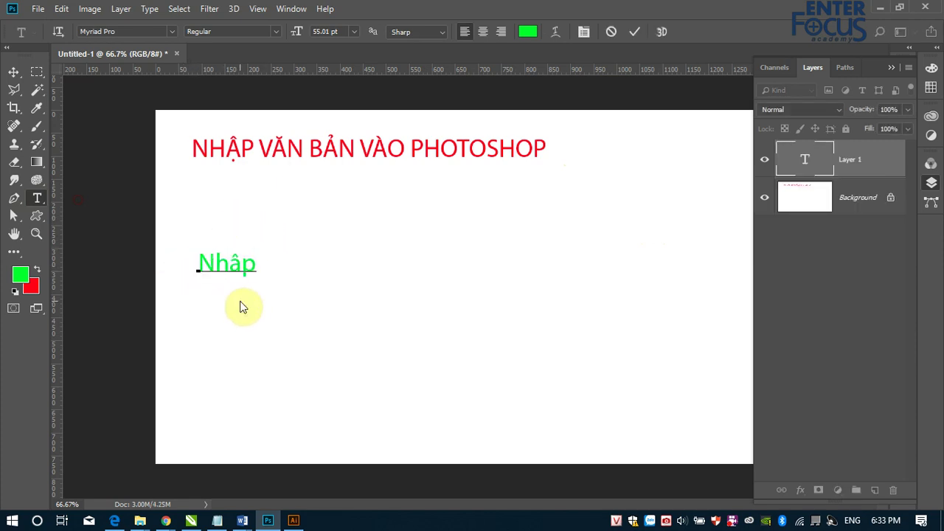
pyautogui.write('văn b')
pyautogui.write('ản và he')
pyautogui.write('ệu chin')
pyautogui.write('hr v')
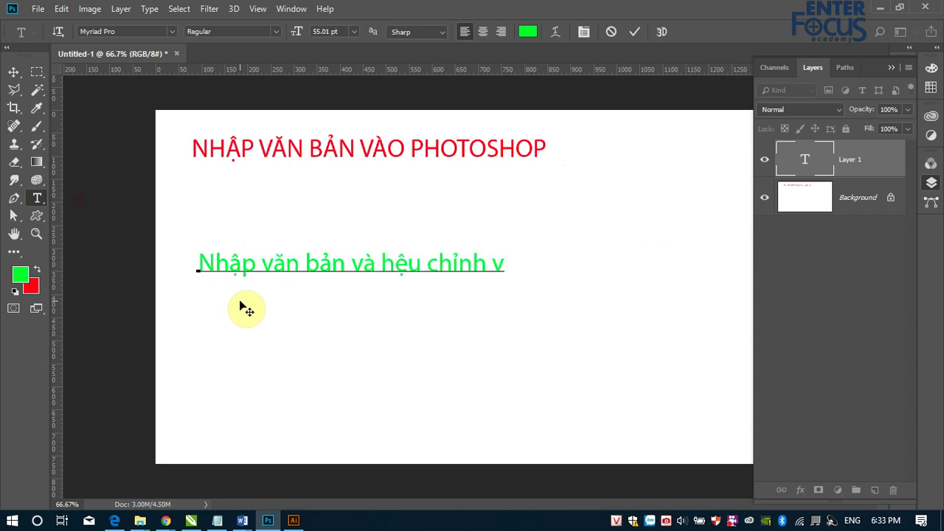
pyautogui.write('awn ')
pyautogui.write('anr trong P ho')
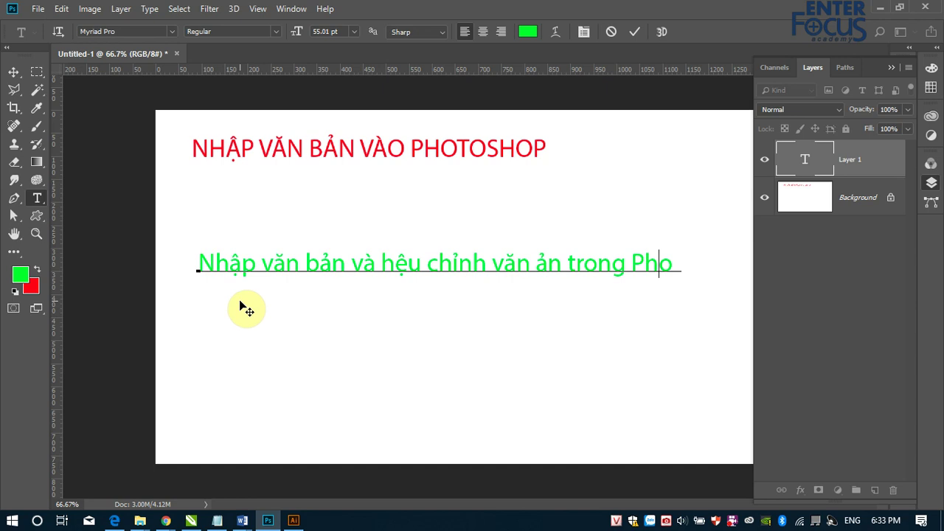
pyautogui.write('toshop')
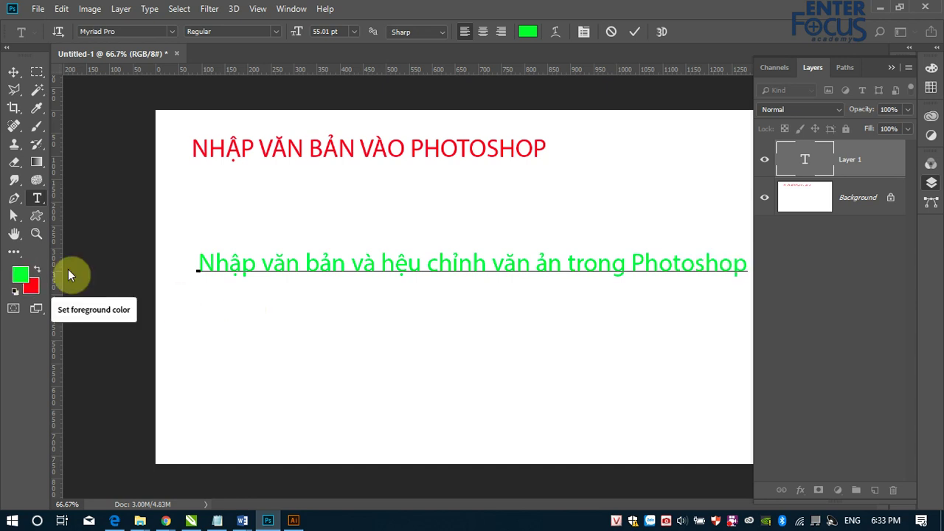
pyautogui.click(395, 264)
pyautogui.write('i')
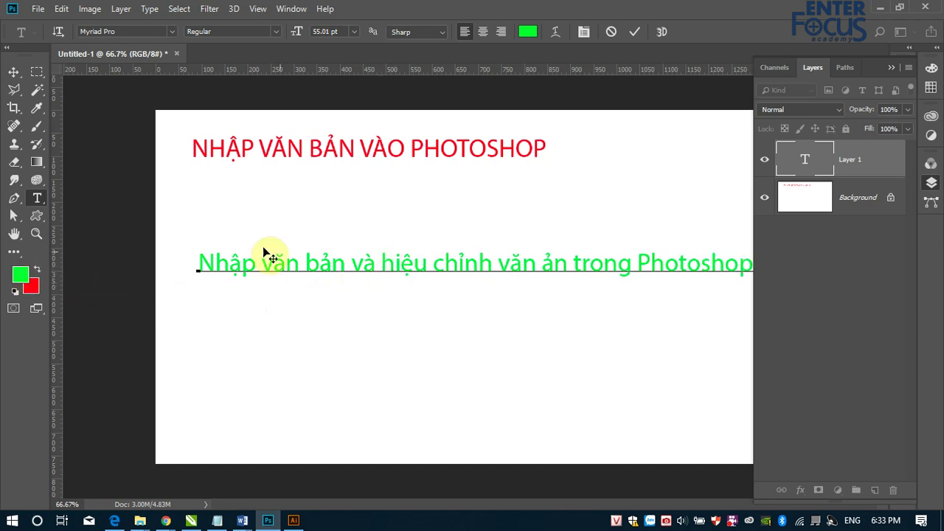
pyautogui.hotkey('ctrl', 'Return')
# Shift the green line left and down, correct 'ản' to 'bản', and collapse the Layers panel.
pyautogui.press('v')
pyautogui.moveTo(417, 275)
pyautogui.mouseDown()
pyautogui.moveTo(381, 280)
pyautogui.moveTo(391, 280)
pyautogui.mouseUp()
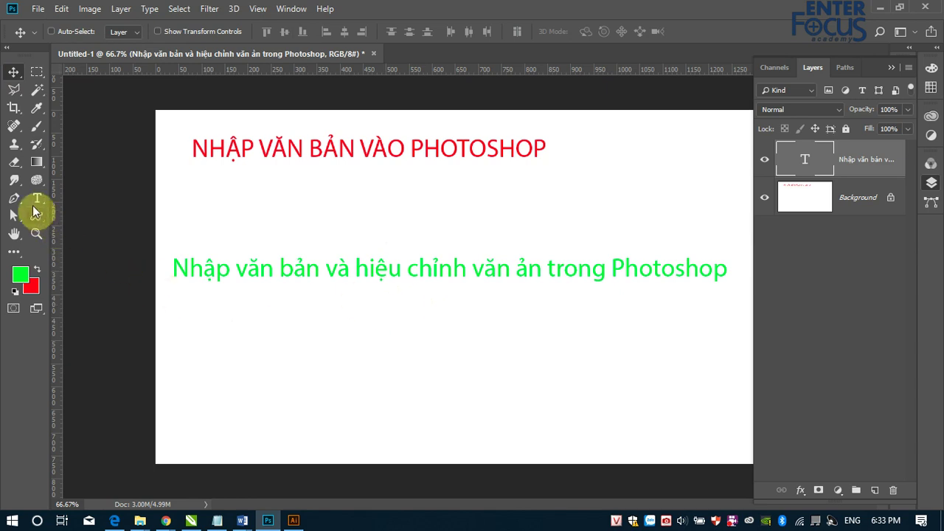
pyautogui.click(37, 198)
pyautogui.click(518, 271)
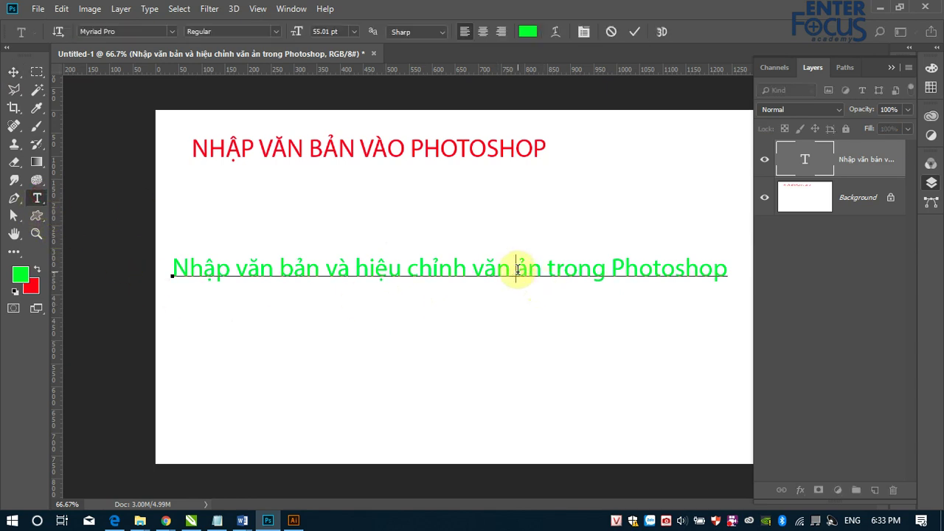
pyautogui.write('b')
pyautogui.click(13, 72)
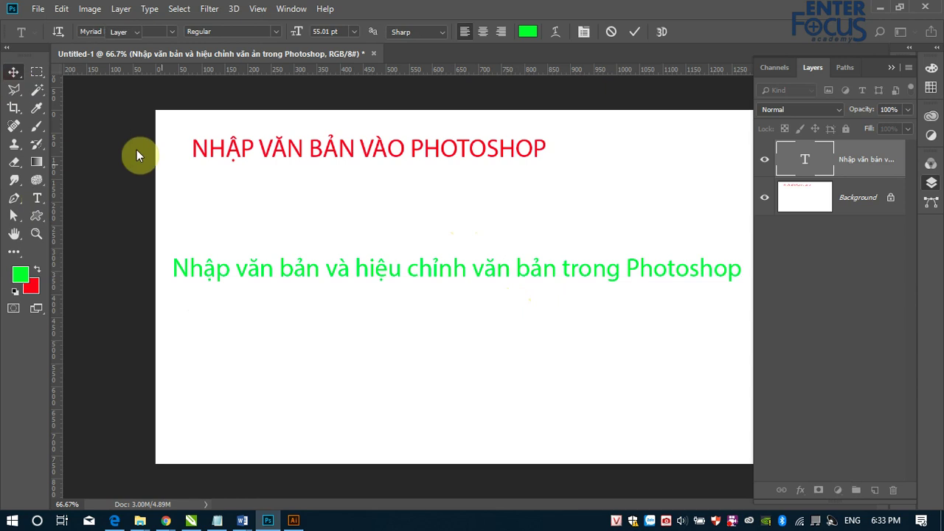
pyautogui.click(893, 64)
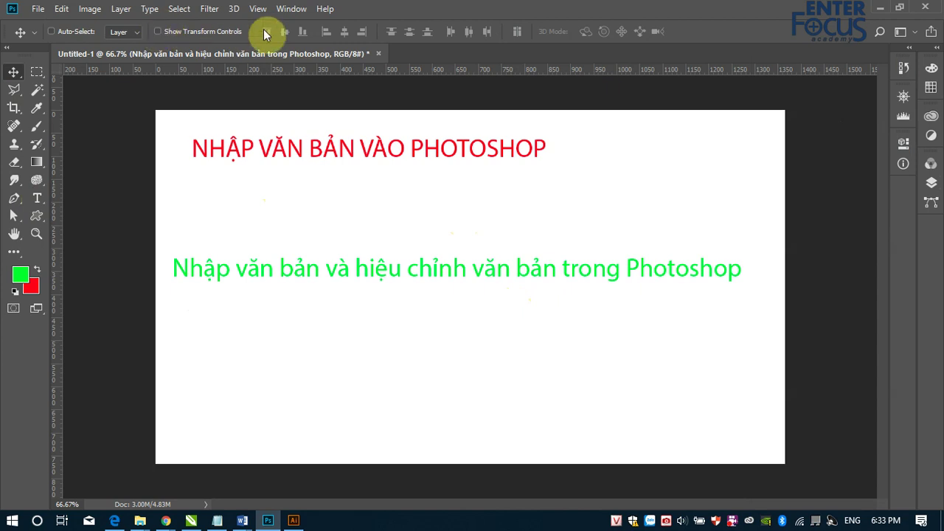
# Make the green text Bold at 30 pt in the Character panel.
pyautogui.click(290, 9)
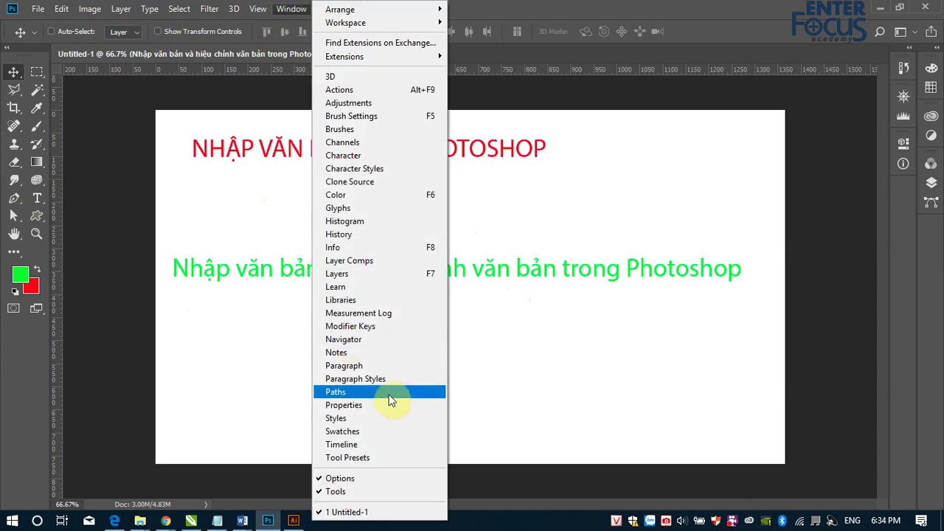
pyautogui.click(369, 156)
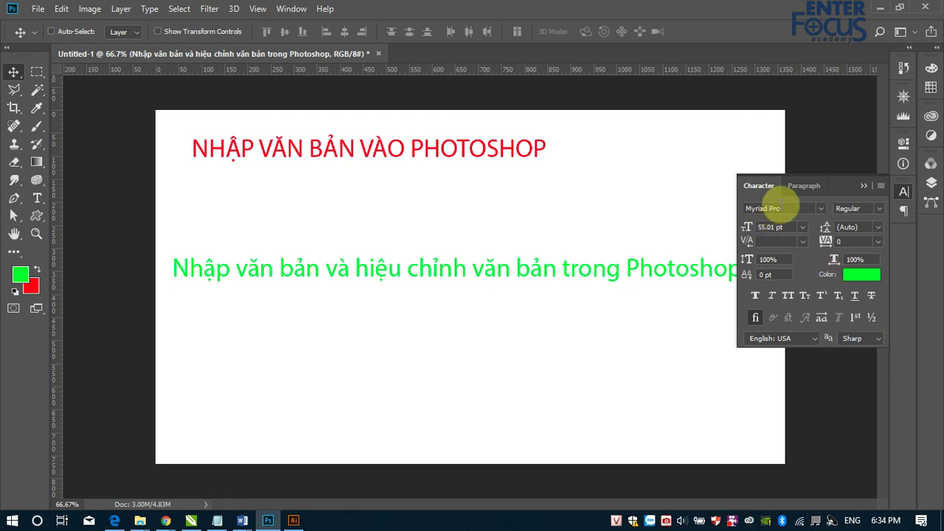
pyautogui.click(882, 208)
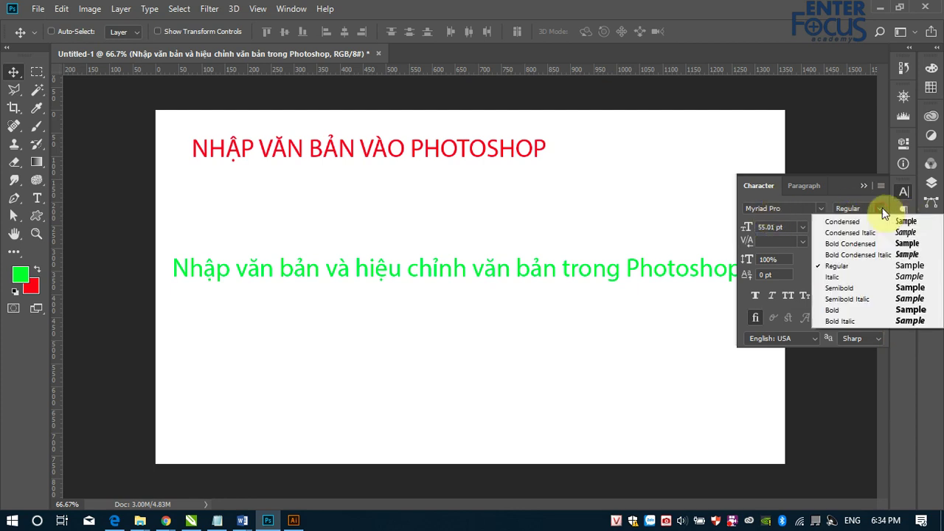
pyautogui.click(850, 310)
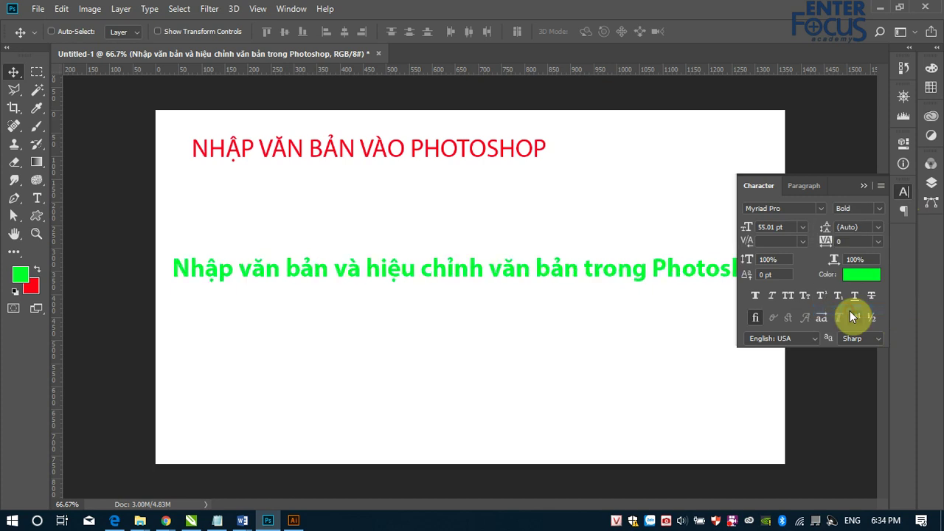
pyautogui.click(802, 228)
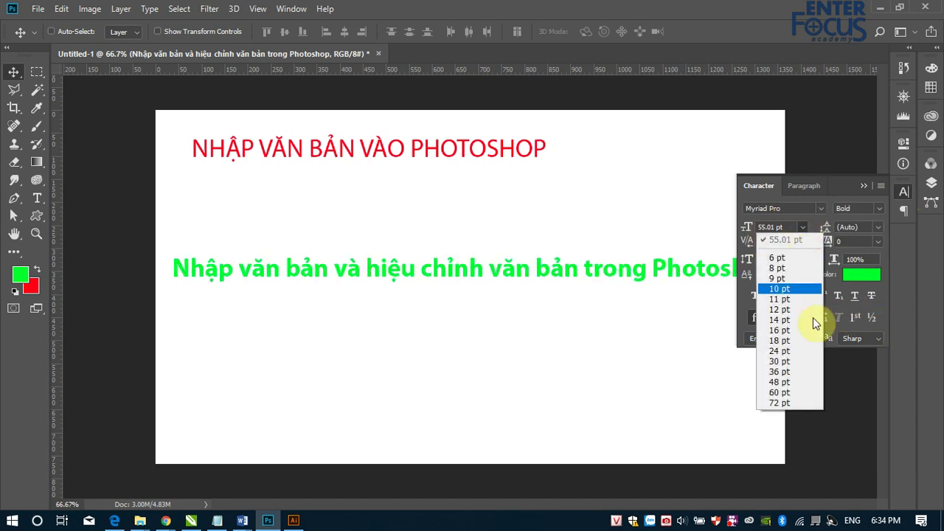
pyautogui.click(785, 358)
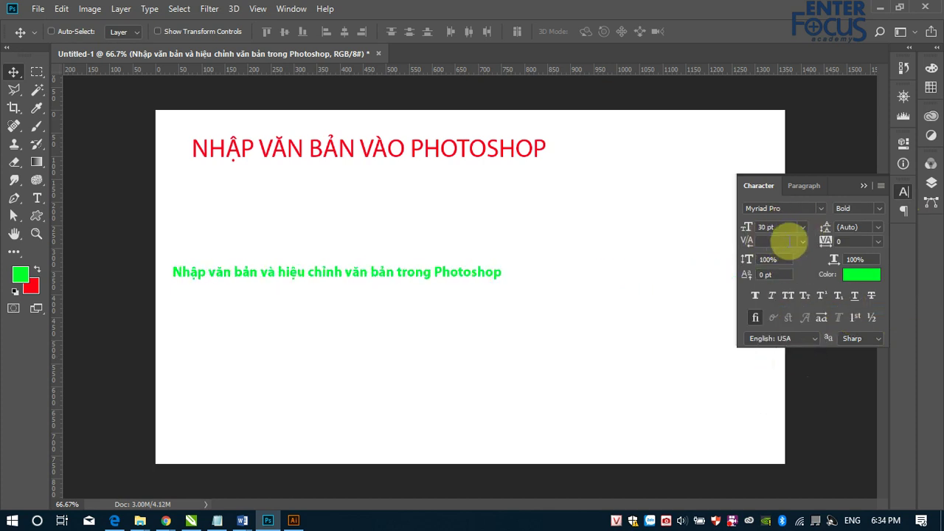
pyautogui.click(878, 228)
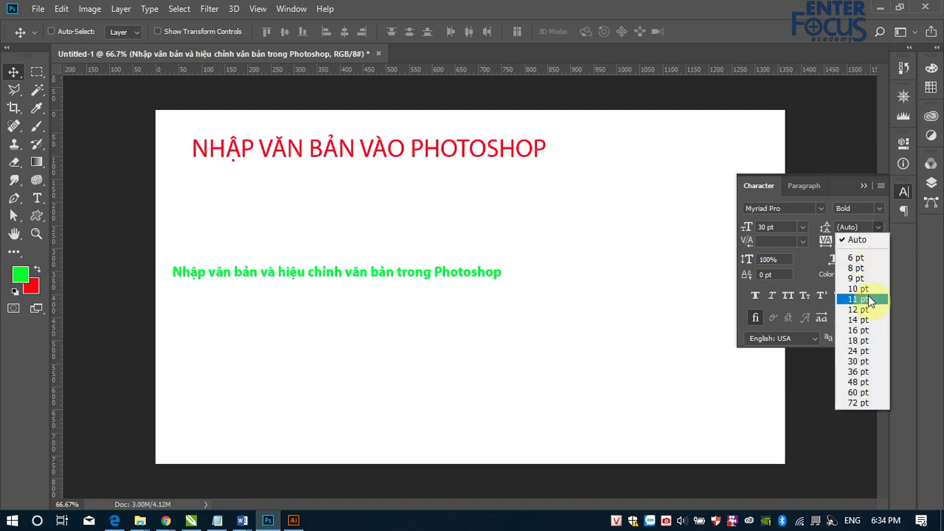
pyautogui.click(323, 244)
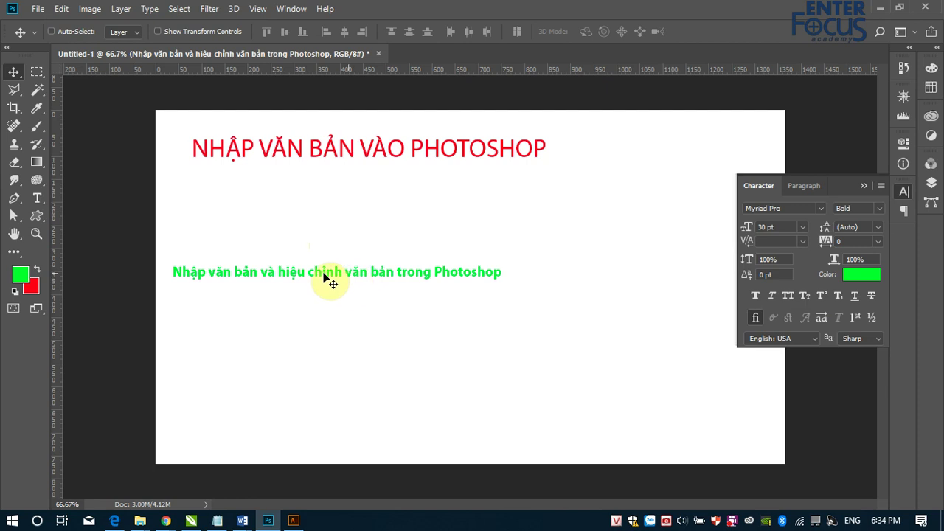
# Break the green text onto two lines before the second 'văn'.
pyautogui.click(37, 199)
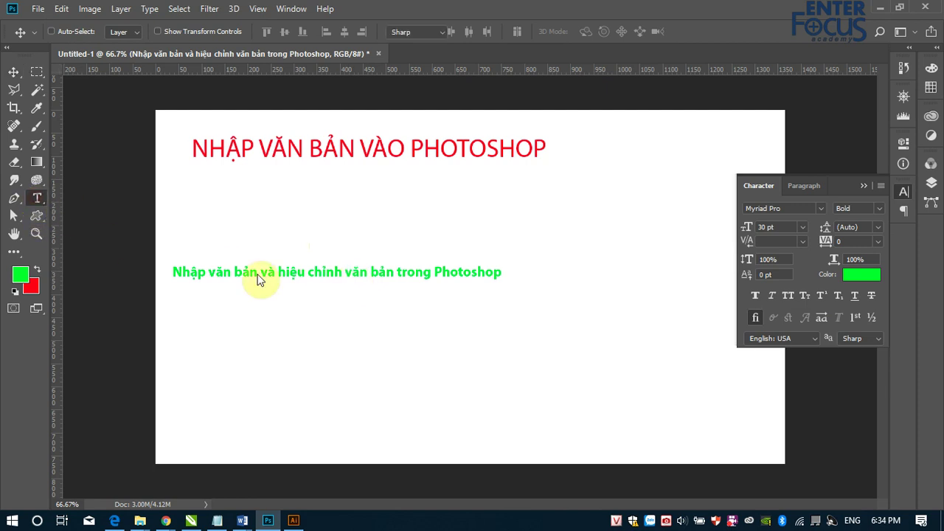
pyautogui.click(346, 273)
pyautogui.press('Return')
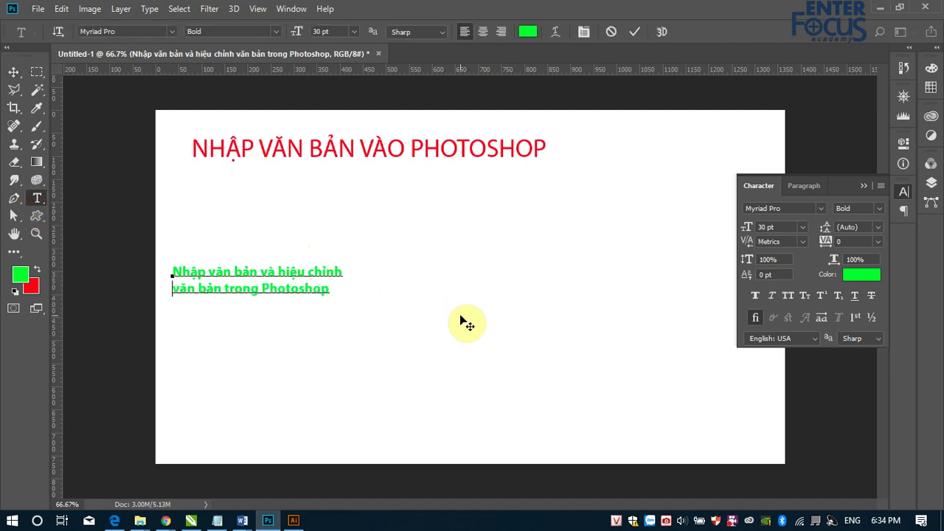
pyautogui.click(13, 71)
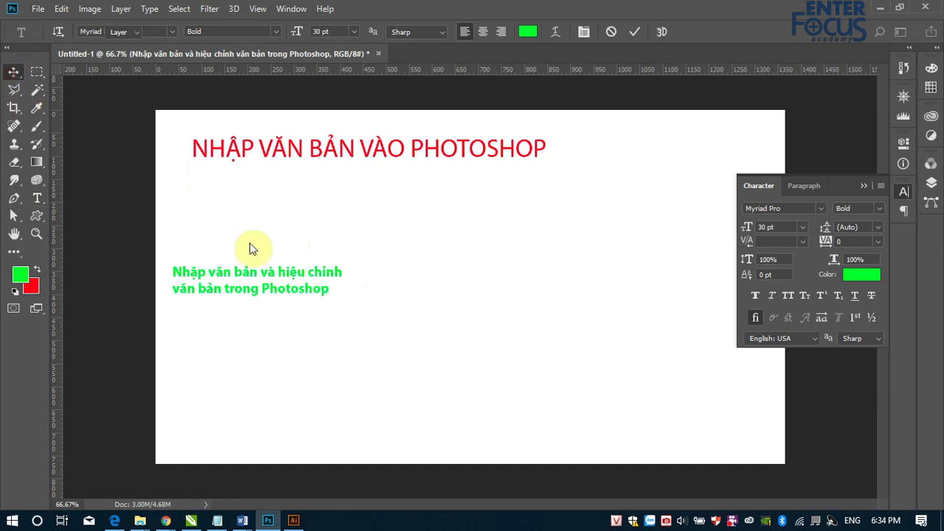
pyautogui.hotkey('ctrl', 'space')
# Zoom in on the green text, then try 36 pt and 48 pt line spacing.
pyautogui.click(315, 209)
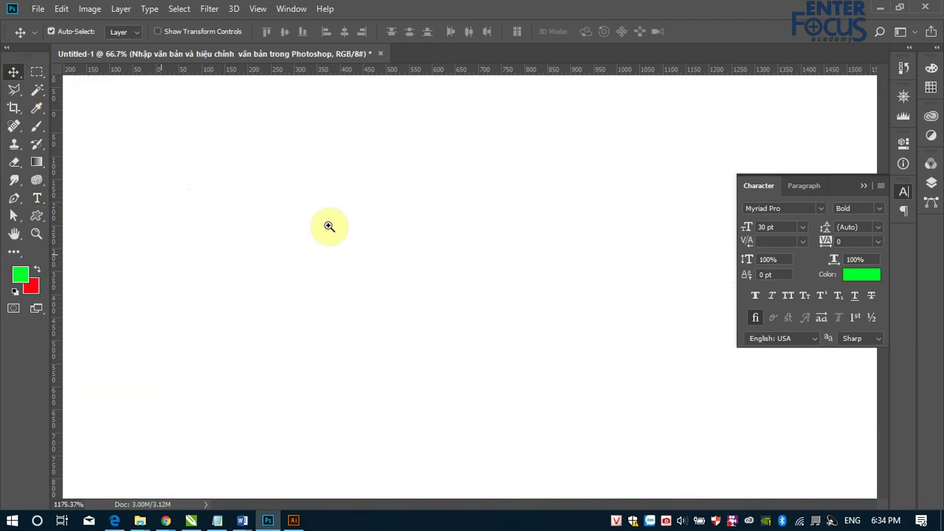
pyautogui.moveTo(406, 318); pyautogui.dragTo(387, 287)
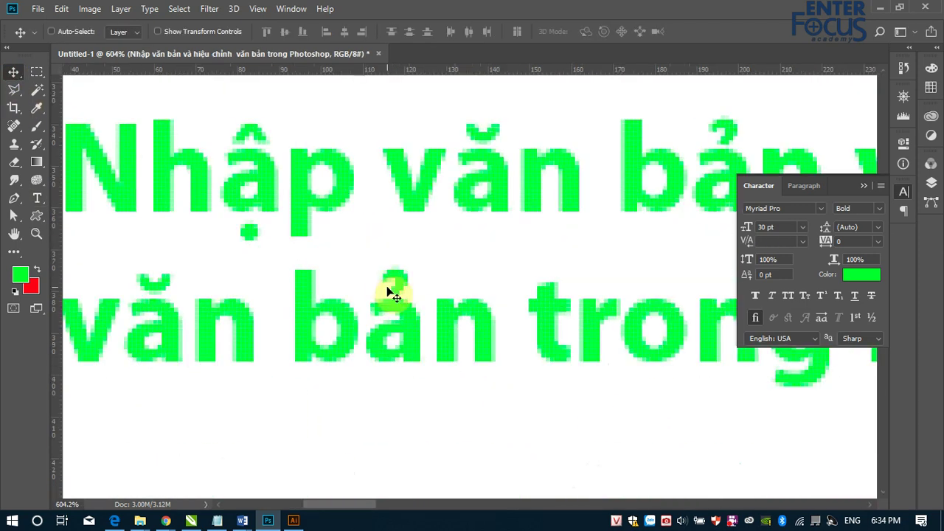
pyautogui.hotkey('ctrl', '-')
pyautogui.hotkey('ctrl', '-')
pyautogui.hotkey('ctrl', '-')
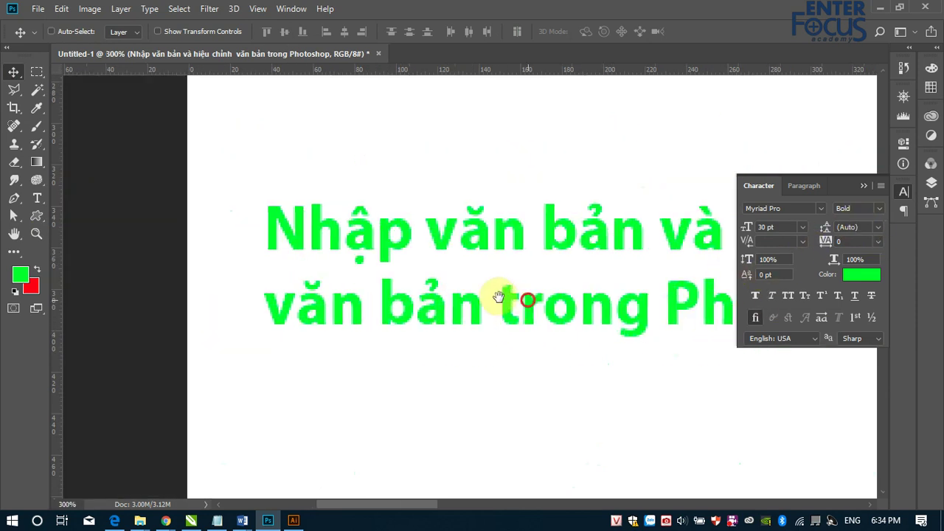
pyautogui.moveTo(509, 303); pyautogui.dragTo(350, 280)
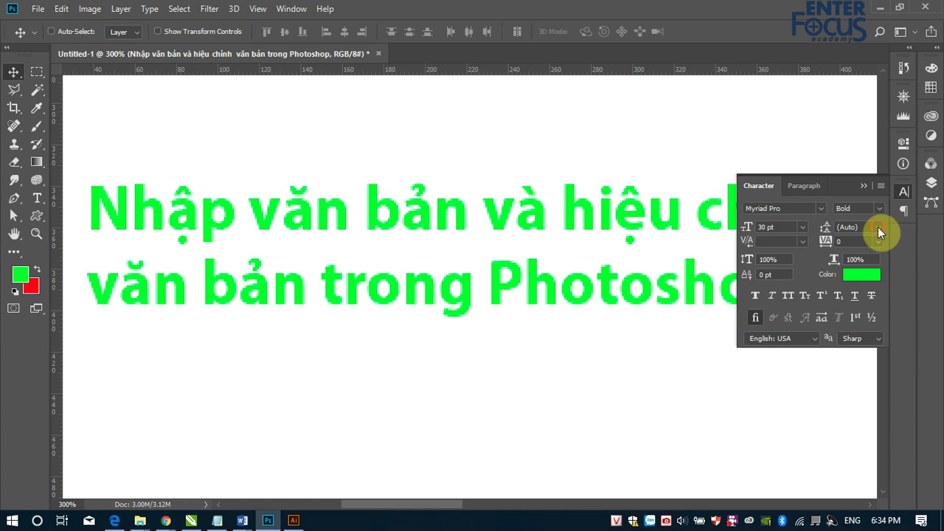
pyautogui.click(877, 227)
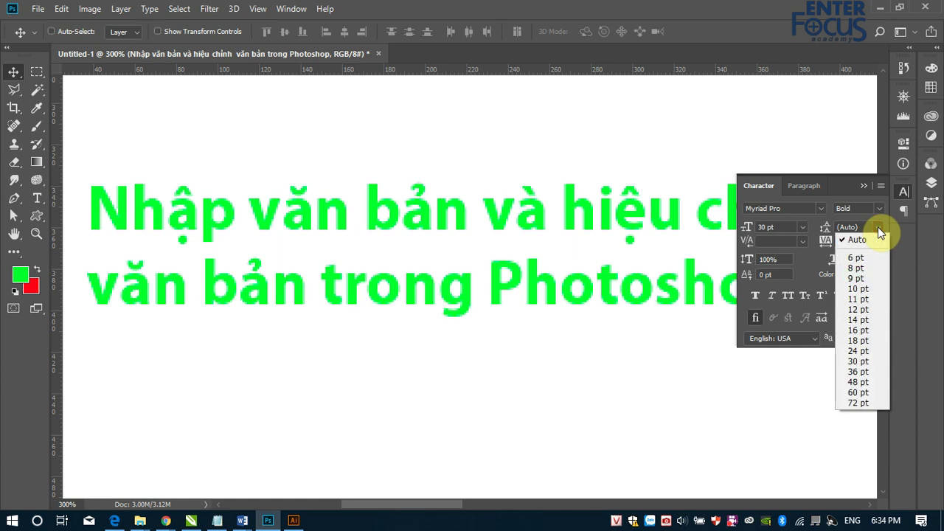
pyautogui.click(859, 370)
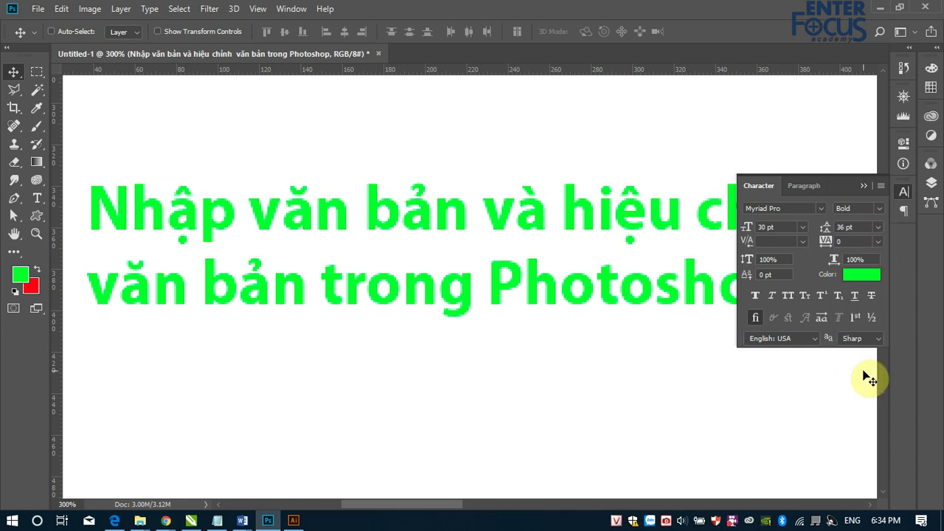
pyautogui.click(877, 227)
pyautogui.click(859, 382)
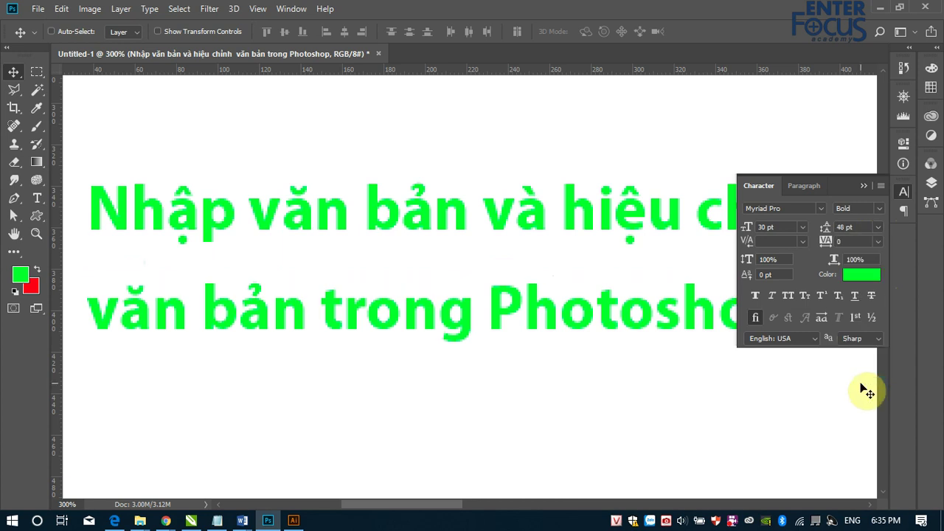
# Try 72 pt and 24 pt line spacing, then scrub the leading to 45 and 52 pt.
pyautogui.click(875, 229)
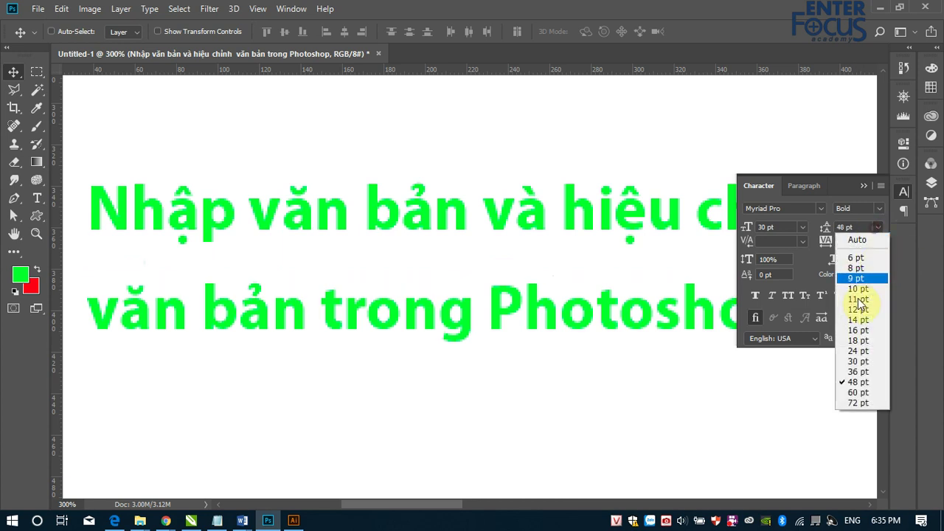
pyautogui.click(845, 402)
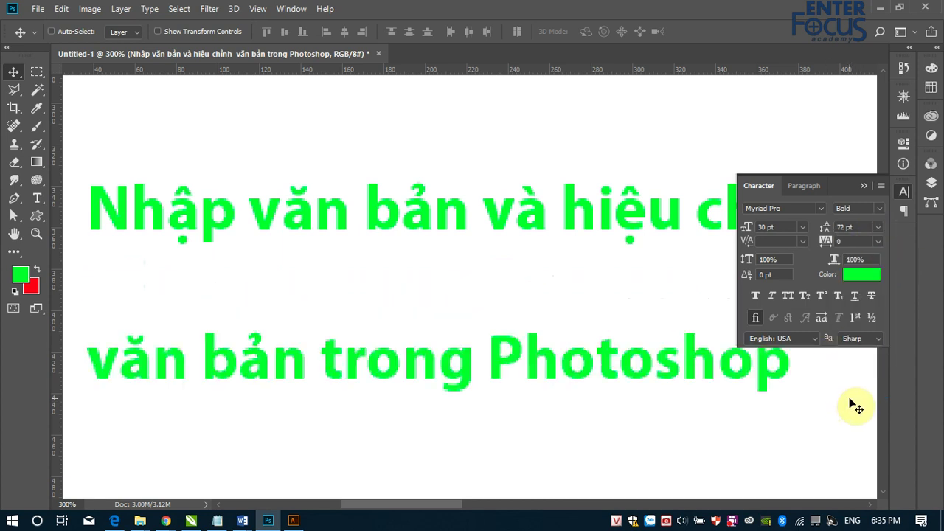
pyautogui.click(876, 229)
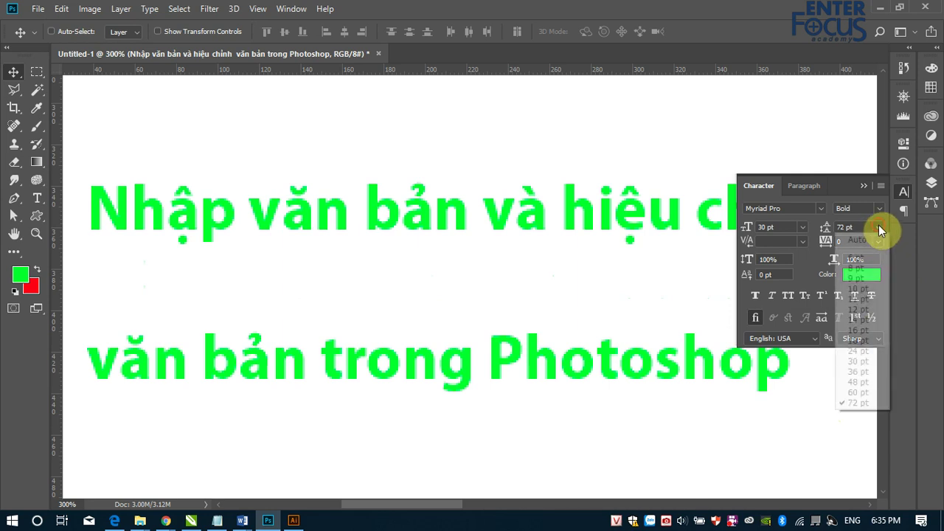
pyautogui.click(862, 353)
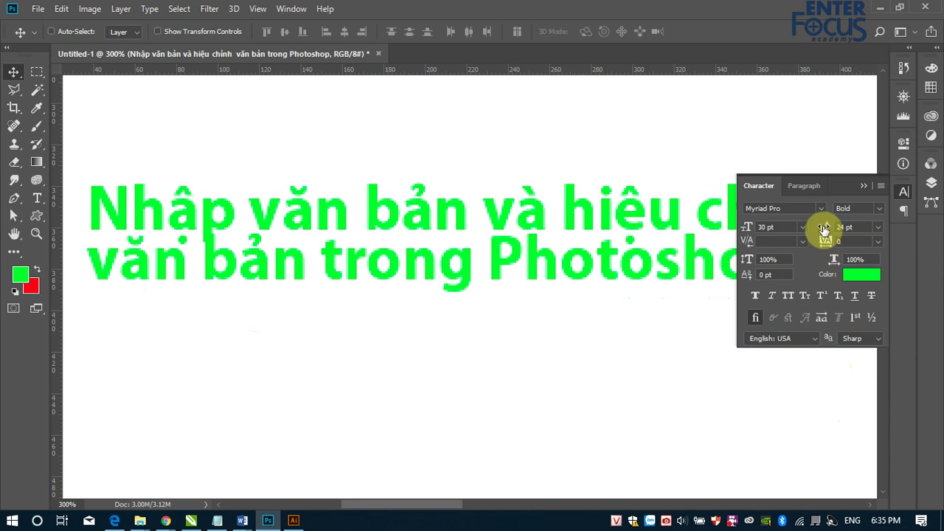
pyautogui.moveTo(825, 230); pyautogui.dragTo(825, 230)
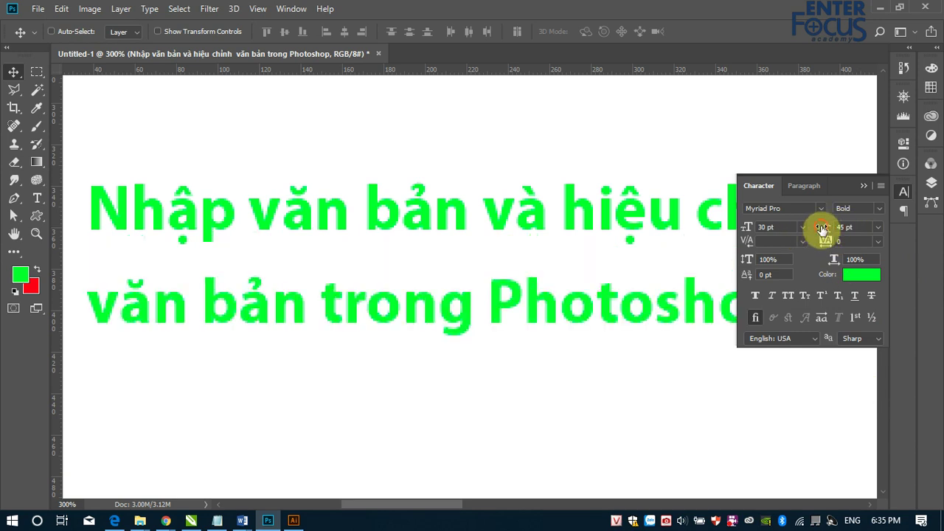
pyautogui.moveTo(826, 230); pyautogui.dragTo(820, 229)
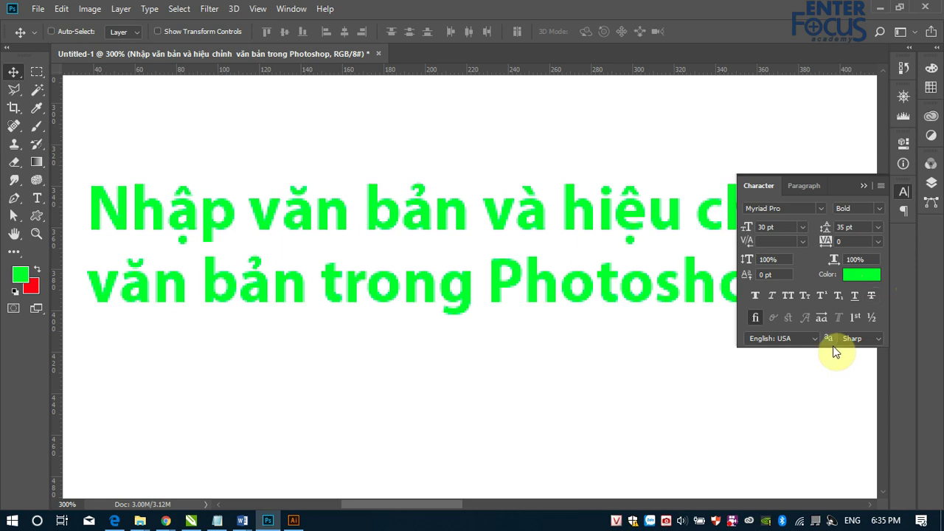
# Set the green text's anti-aliasing to None and zoom in to inspect its pixel edges.
pyautogui.click(878, 338)
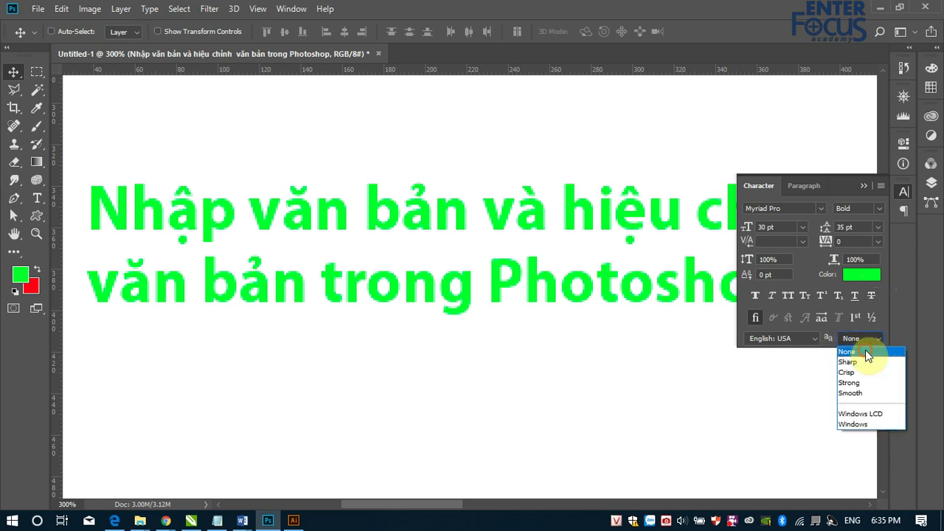
pyautogui.click(865, 351)
pyautogui.hotkey('ctrl', 'space')
pyautogui.moveTo(96, 180); pyautogui.dragTo(173, 226)
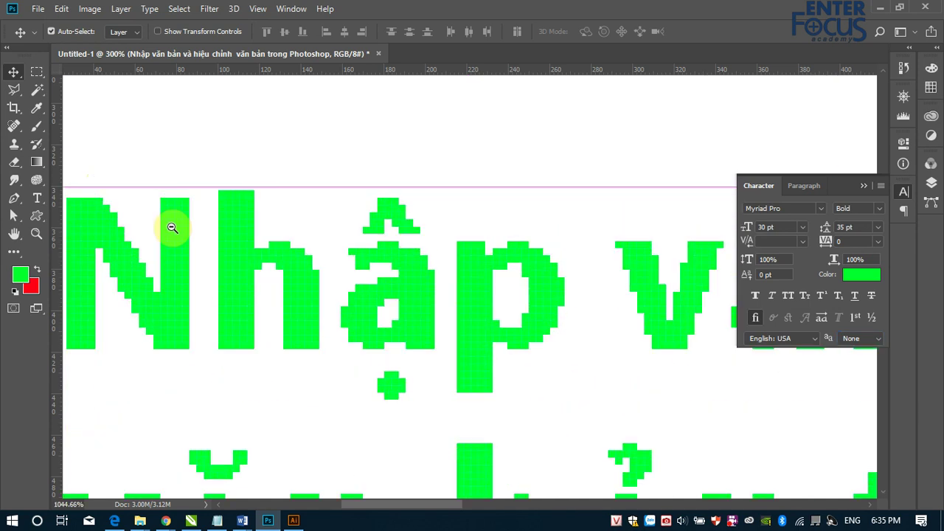
pyautogui.moveTo(166, 267); pyautogui.dragTo(231, 242)
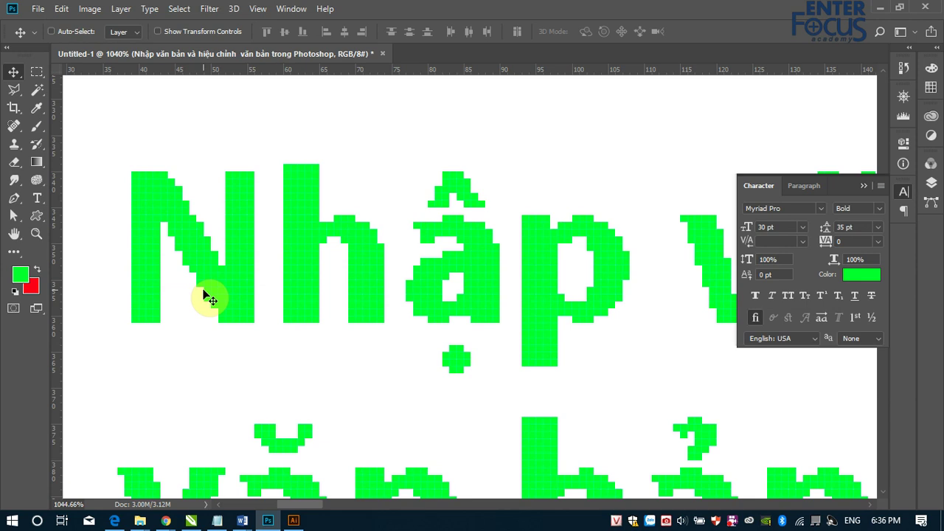
# Try Sharp, Crisp and Strong anti-aliasing on the text, finishing with Smooth.
pyautogui.click(876, 341)
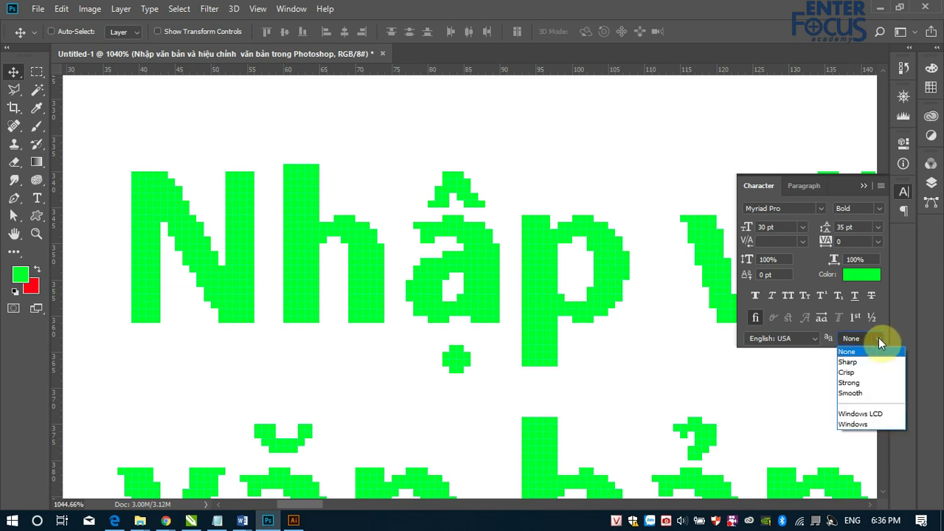
pyautogui.click(855, 363)
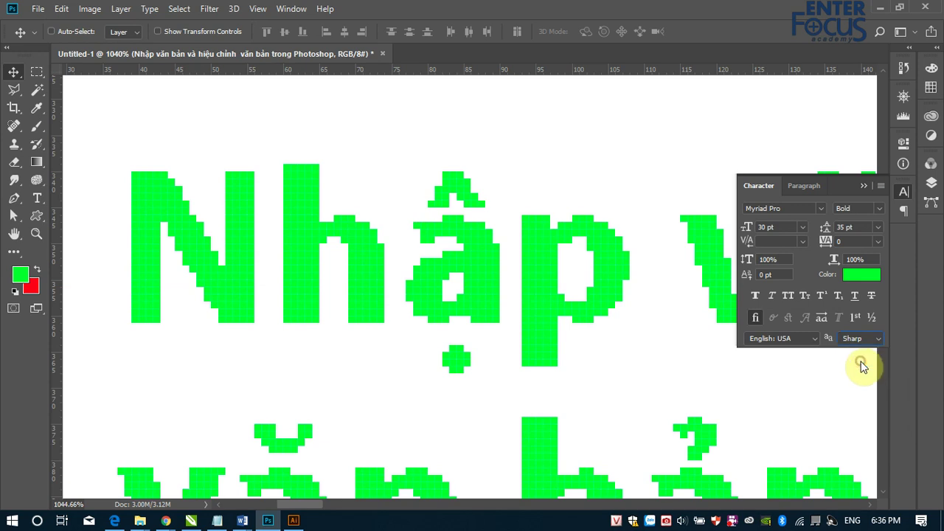
pyautogui.click(875, 336)
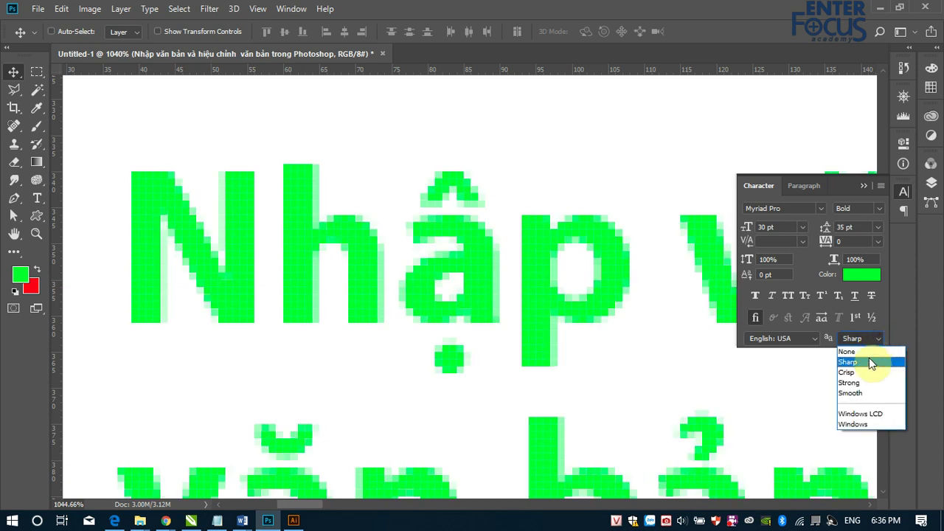
pyautogui.click(863, 375)
pyautogui.click(879, 338)
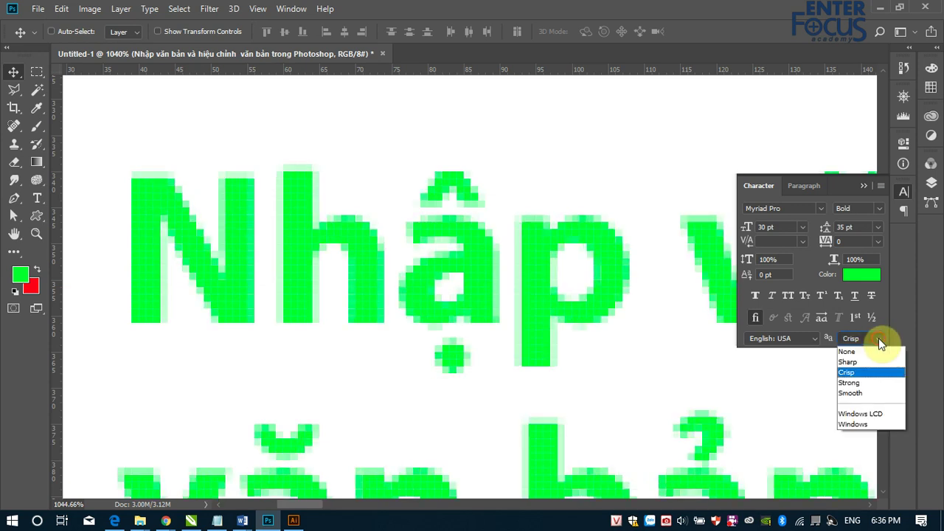
pyautogui.click(861, 384)
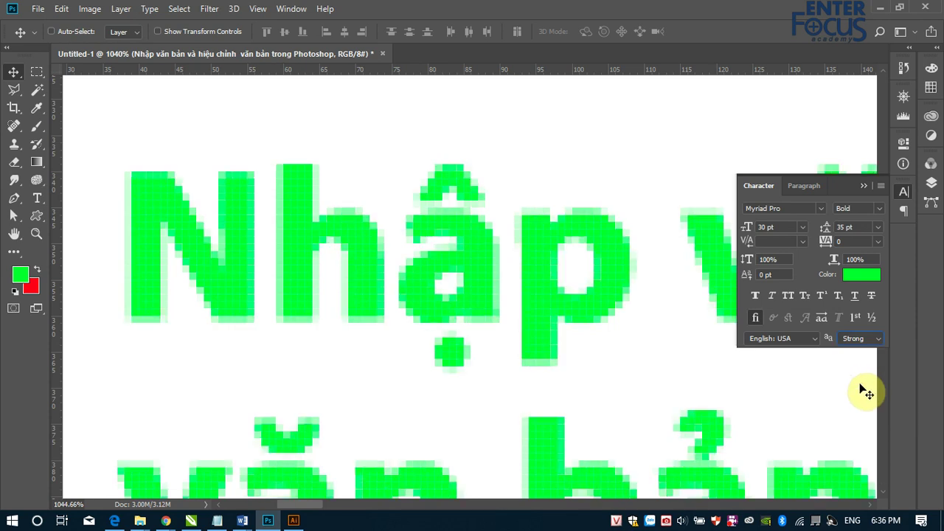
pyautogui.click(868, 338)
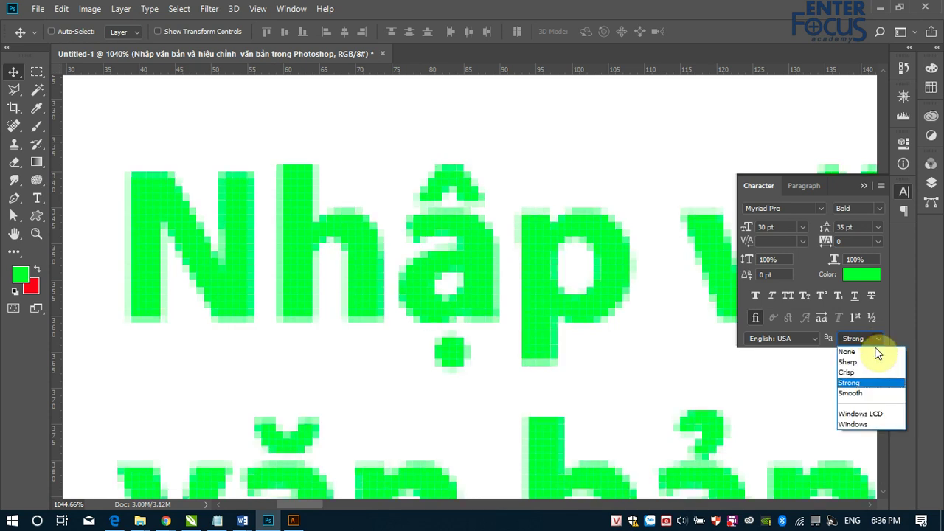
pyautogui.click(861, 392)
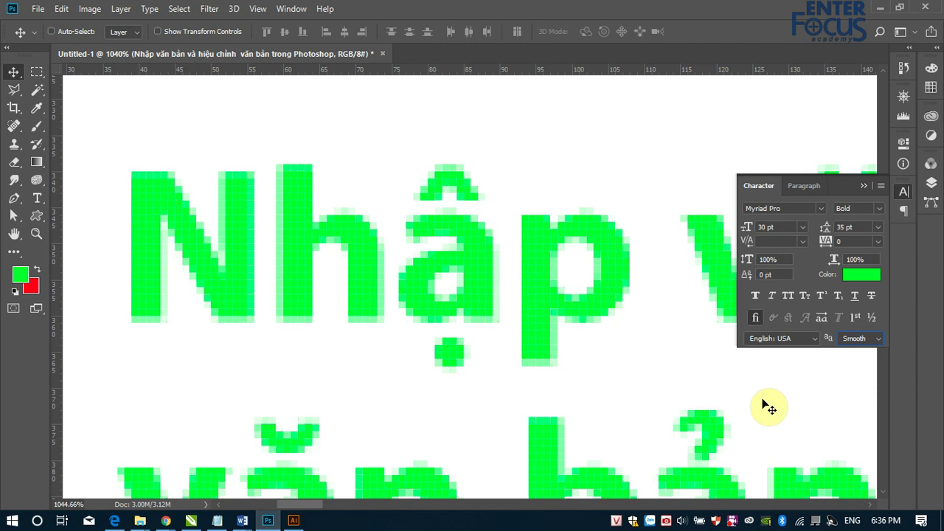
pyautogui.click(37, 73)
pyautogui.rightClick(37, 73)
pyautogui.click(76, 82)
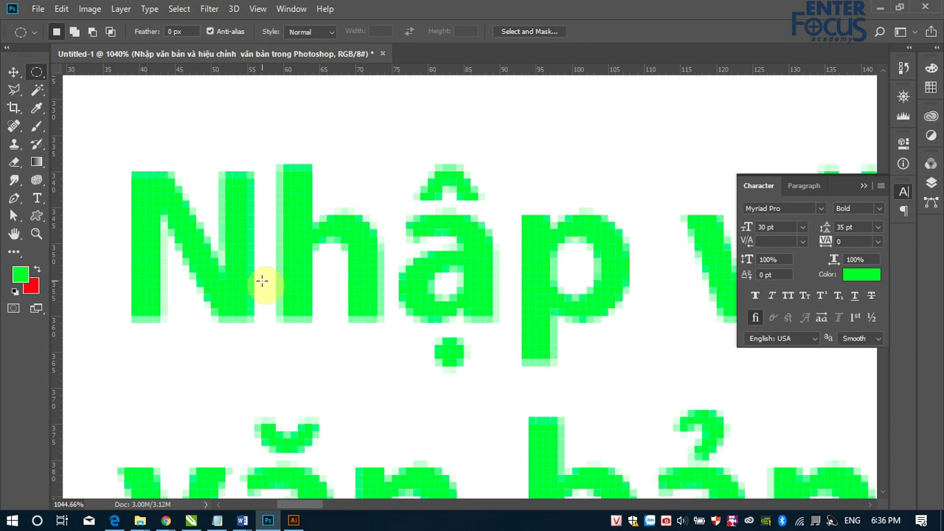
pyautogui.click(13, 72)
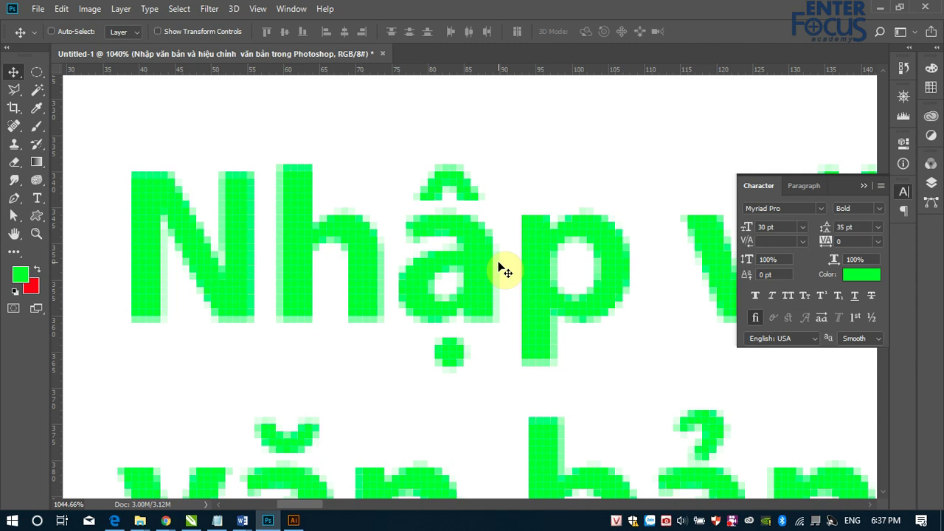
# Zoom out to 300% and place the Type cursor in the green two-line text.
pyautogui.scroll(-2, 505, 272)
pyautogui.scroll(-1, 506, 273)
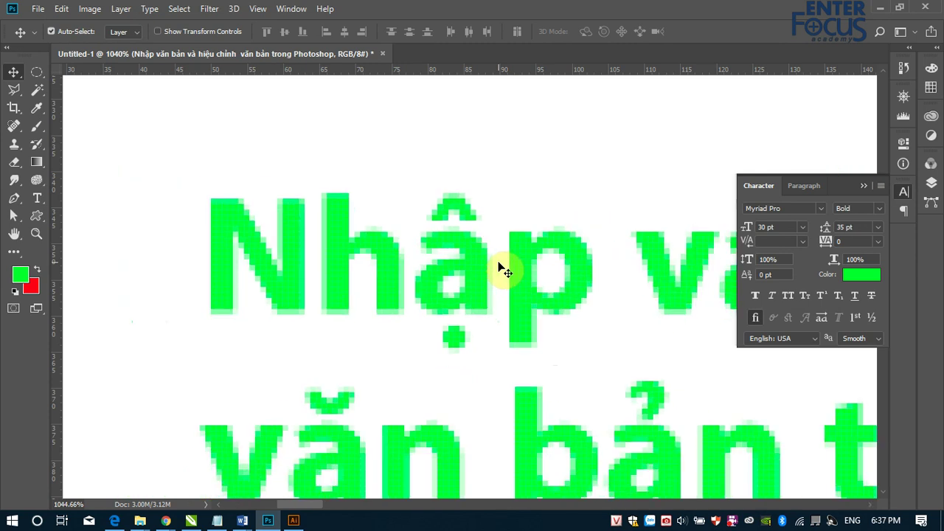
pyautogui.scroll(-1, 505, 273)
pyautogui.scroll(-1, 505, 273)
pyautogui.scroll(-2, 506, 272)
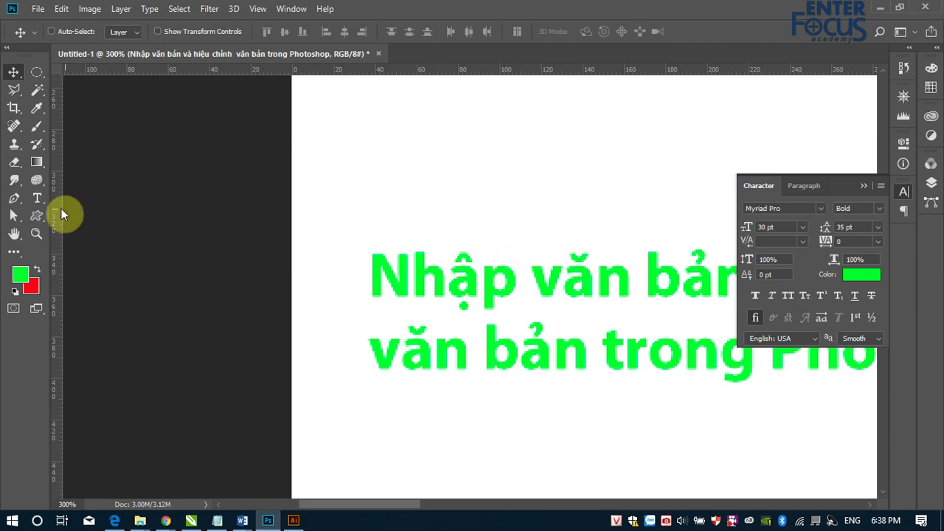
pyautogui.click(38, 197)
pyautogui.click(424, 286)
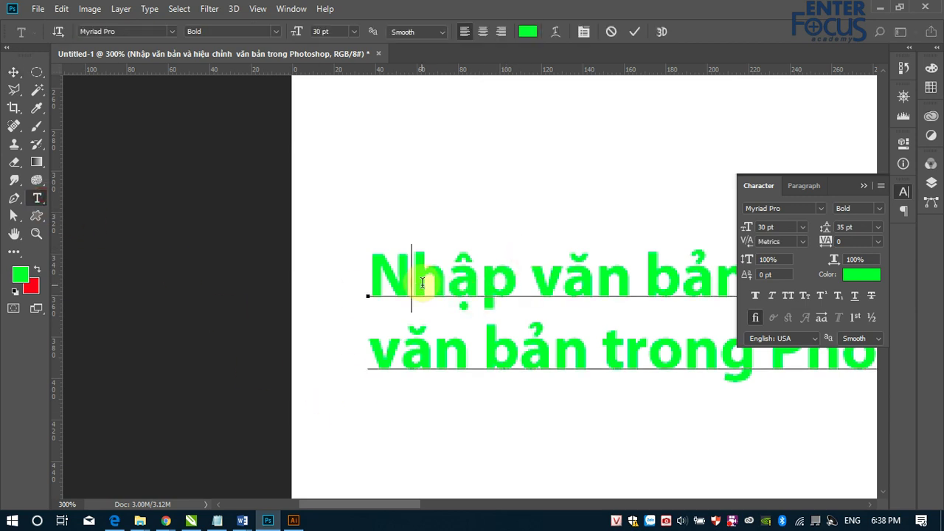
# Select all the green text, commit the edit, and switch to Adobe Illustrator.
pyautogui.hotkey('ctrl', 'a')
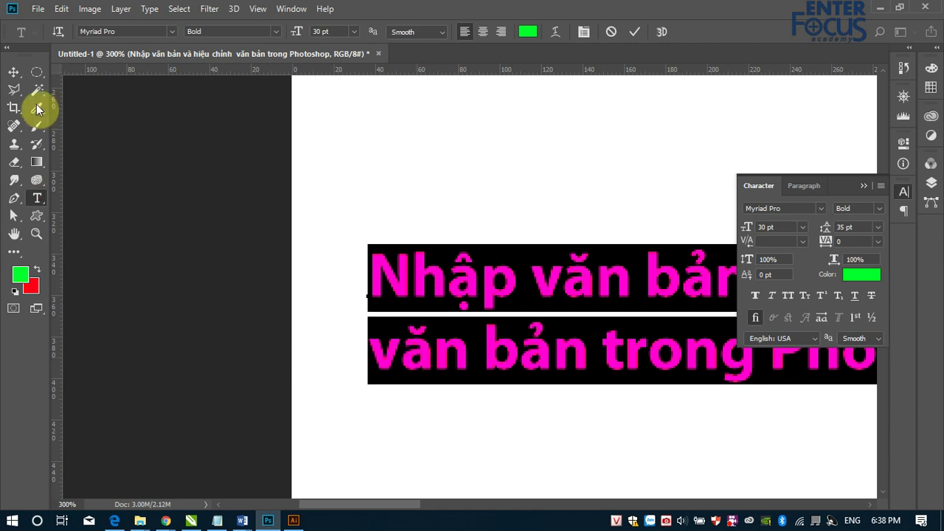
pyautogui.click(14, 72)
pyautogui.click(293, 520)
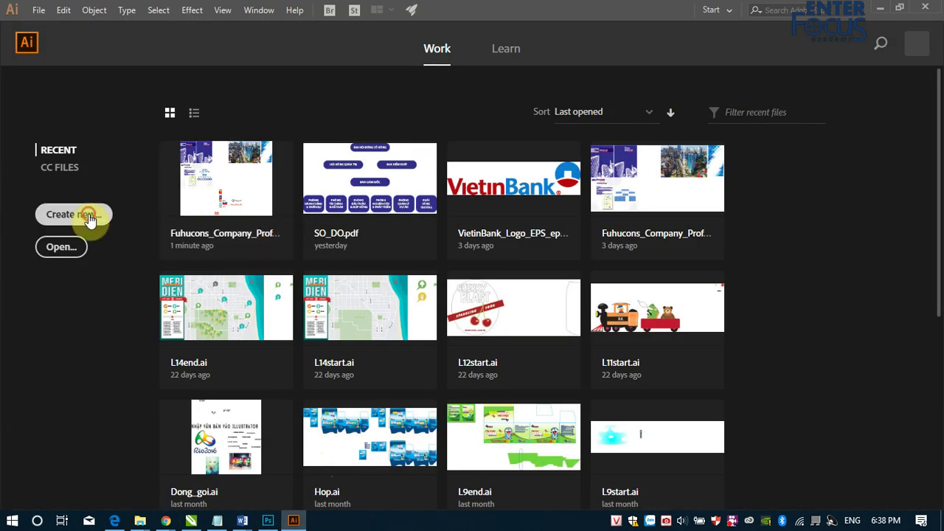
# Create a new A4 Illustrator document, deleting an accidental small text frame.
pyautogui.hotkey('ctrl', 'n')
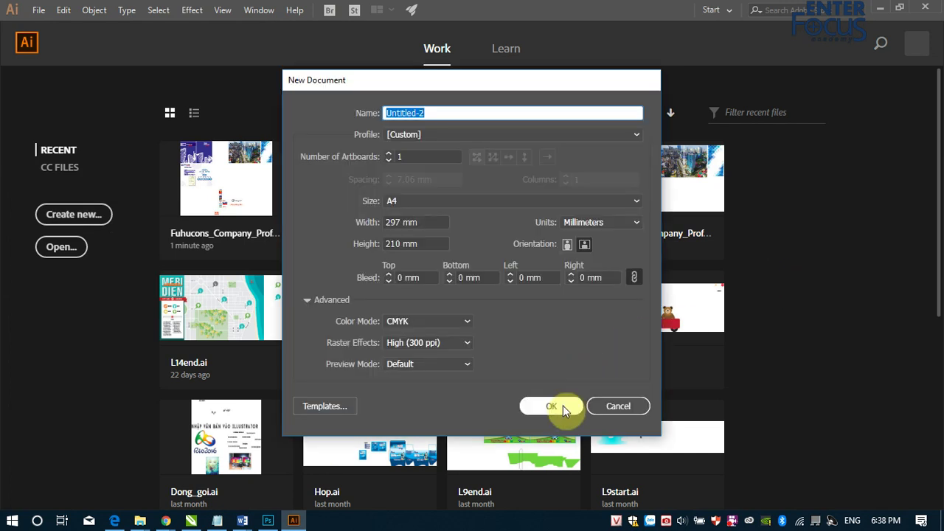
pyautogui.click(561, 406)
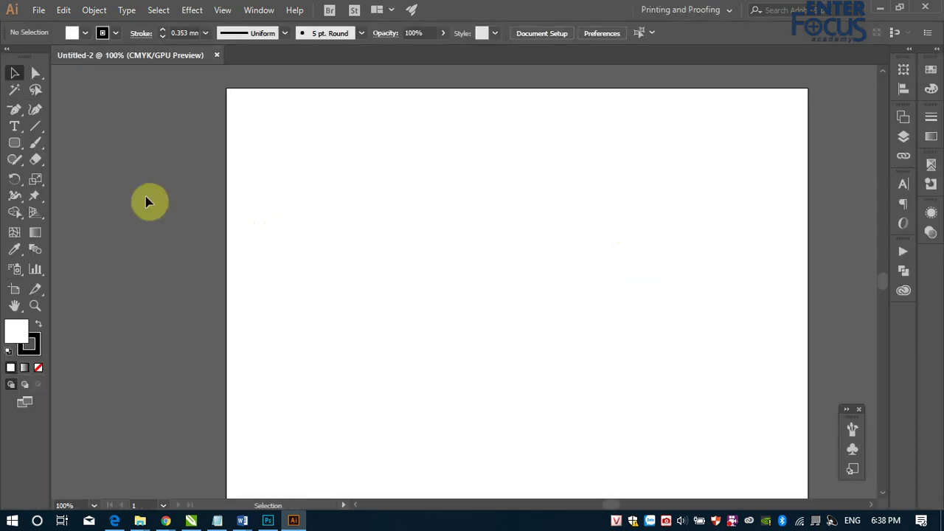
pyautogui.click(16, 128)
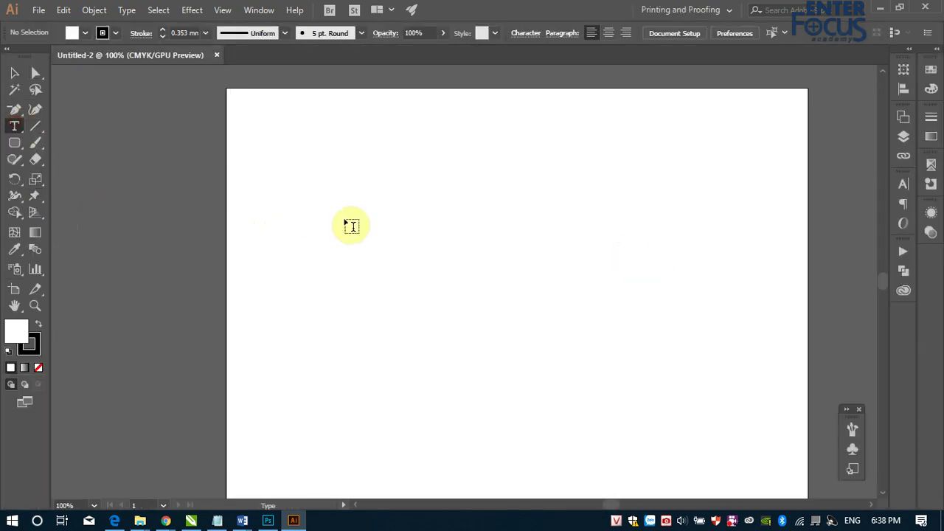
pyautogui.moveTo(269, 178); pyautogui.dragTo(279, 202)
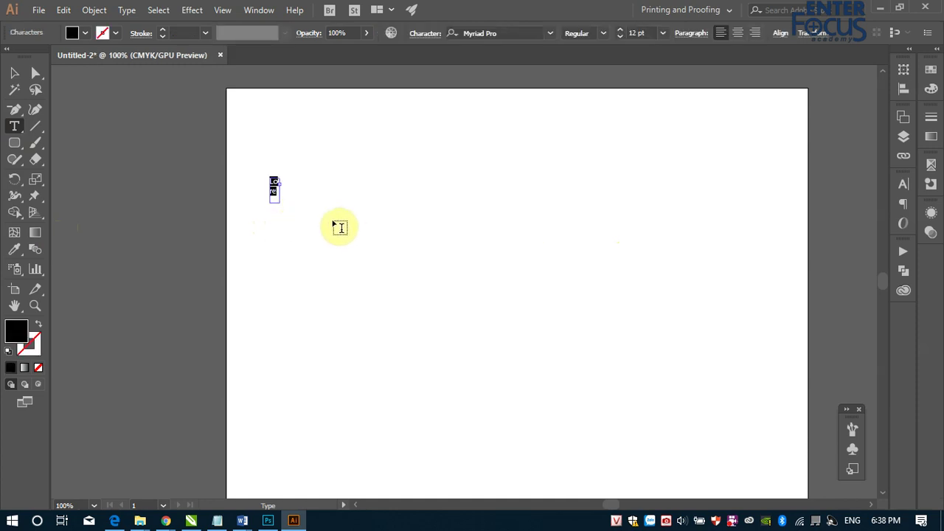
pyautogui.click(15, 73)
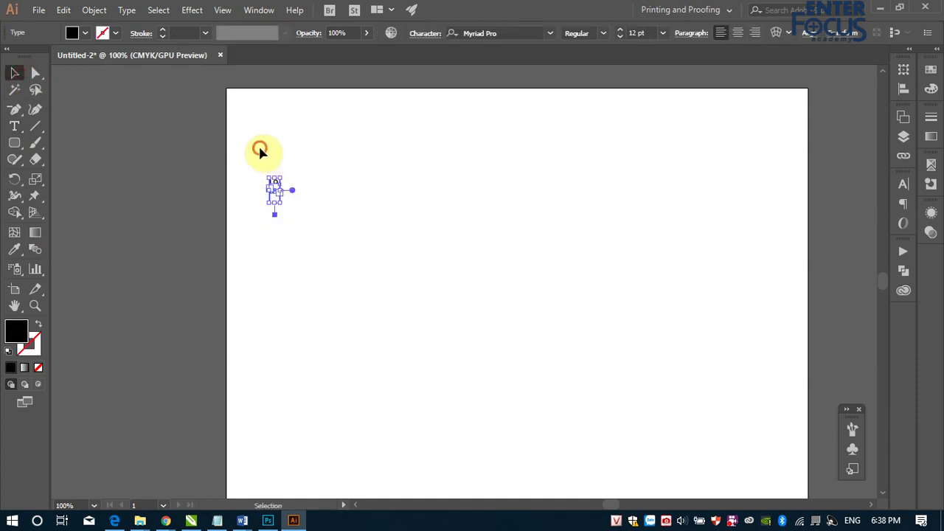
pyautogui.press('Delete')
# Paste the green two-line text near the artboard's top left and scale it larger.
pyautogui.click(14, 126)
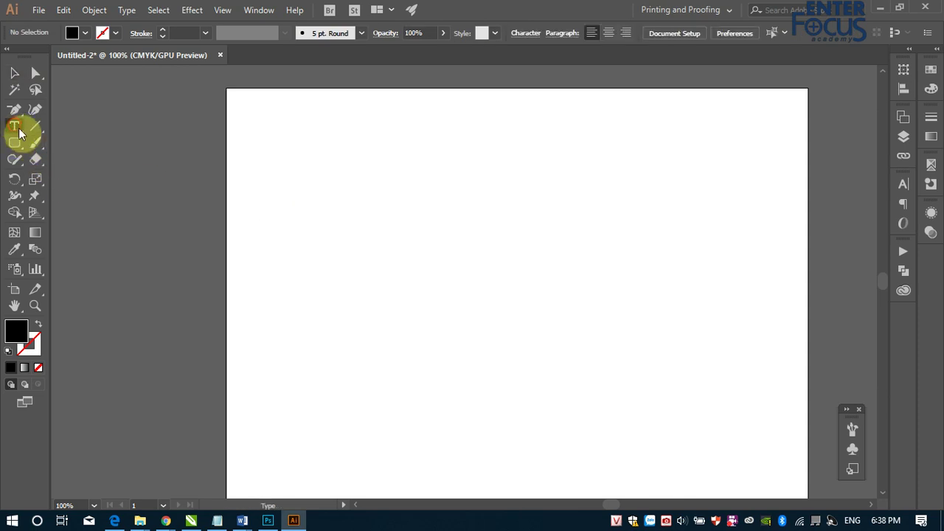
pyautogui.click(270, 171)
pyautogui.press('Escape')
pyautogui.hotkey('ctrl', 'v')
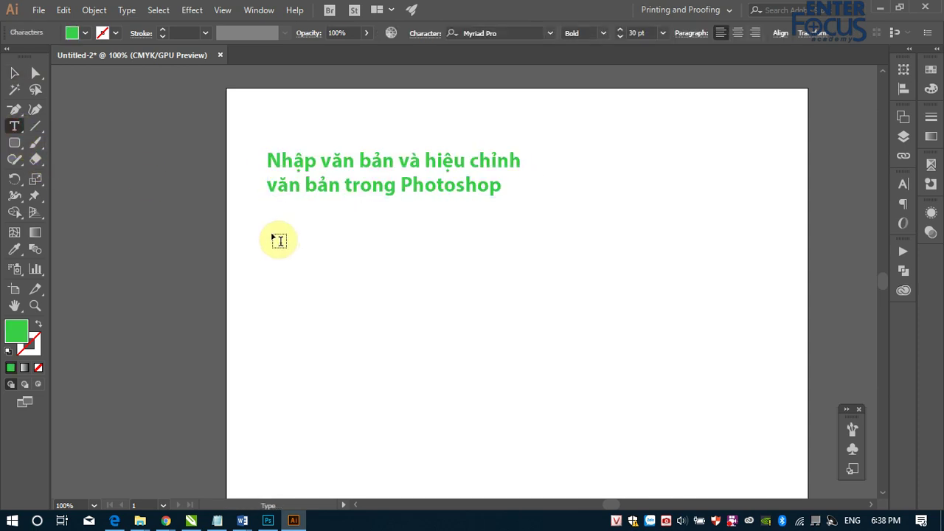
pyautogui.click(14, 73)
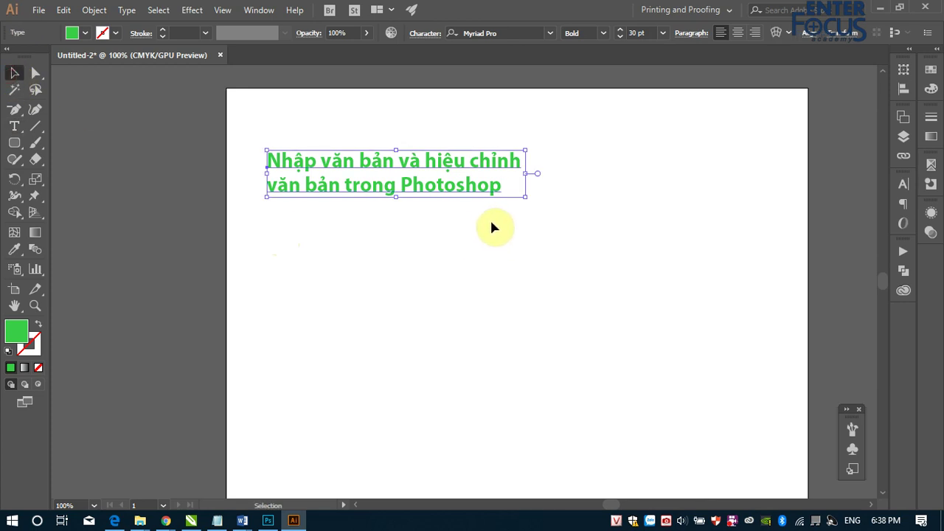
pyautogui.moveTo(526, 197); pyautogui.dragTo(734, 280)
pyautogui.click(529, 292)
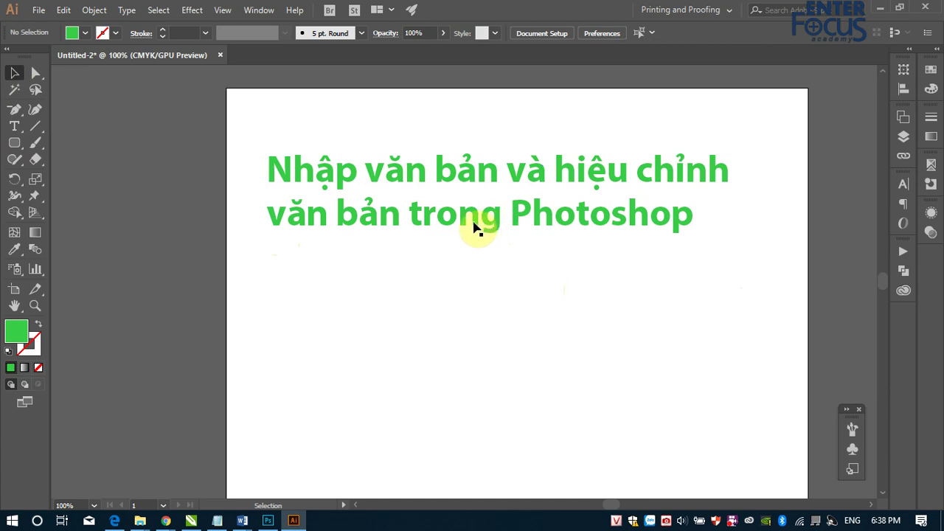
# Select the green text object in Illustrator and return to Photoshop.
pyautogui.rightClick(339, 177)
pyautogui.click(334, 182)
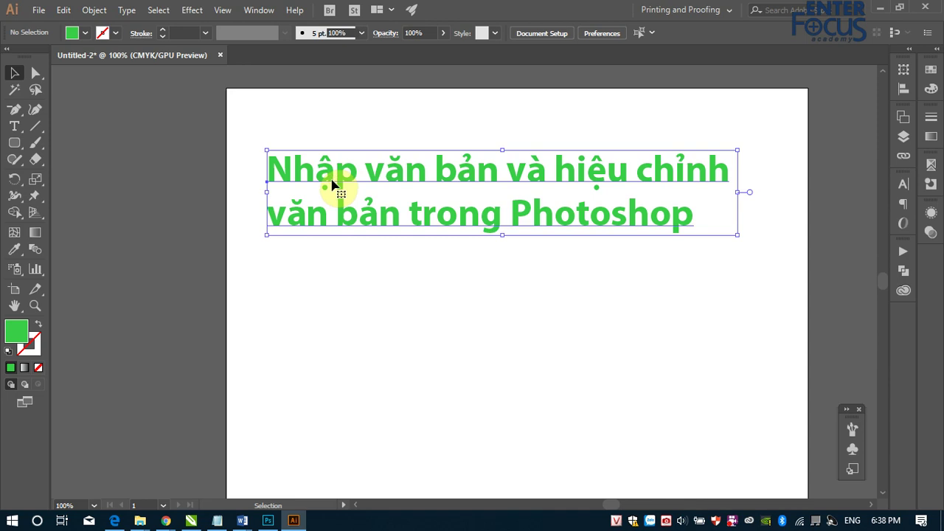
pyautogui.click(332, 183)
pyautogui.moveTo(242, 520)
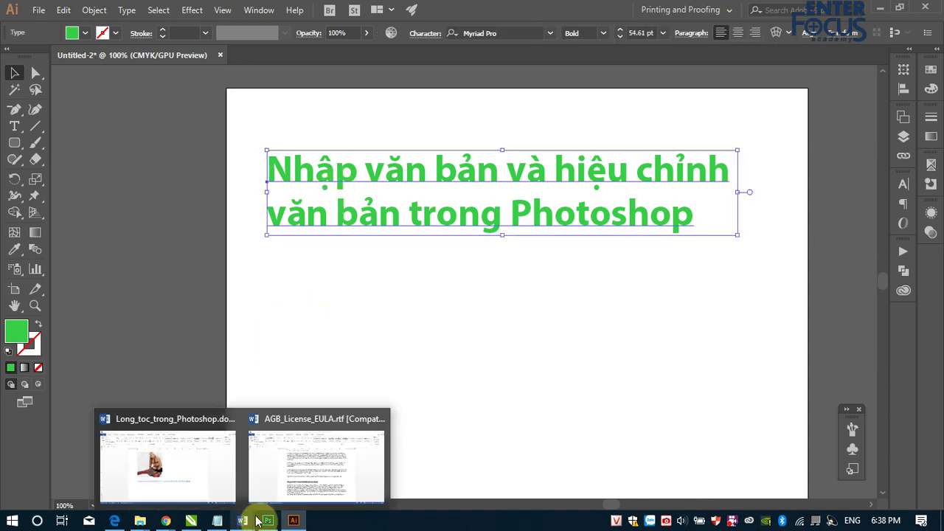
pyautogui.click(268, 520)
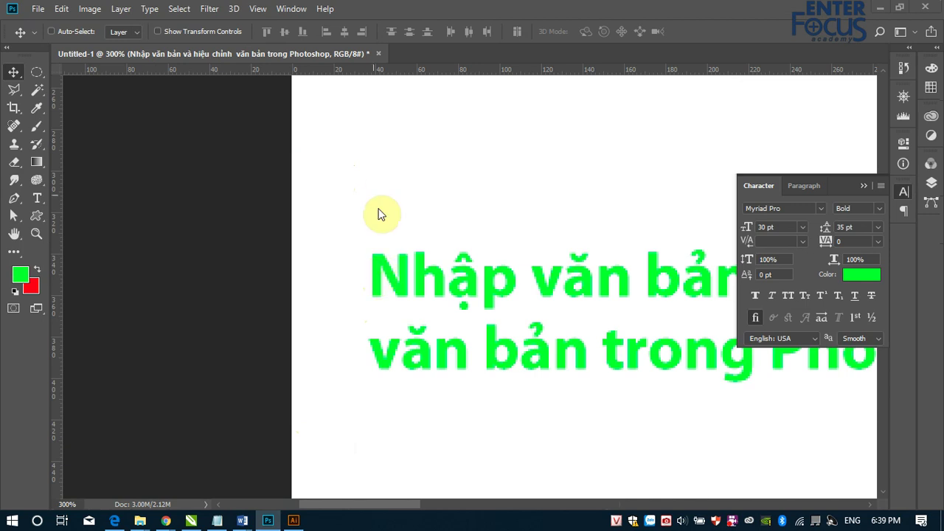
# Paste the Illustrator text as a shape layer and move it up-right, clear of the small text.
pyautogui.hotkey('ctrl', 'v')
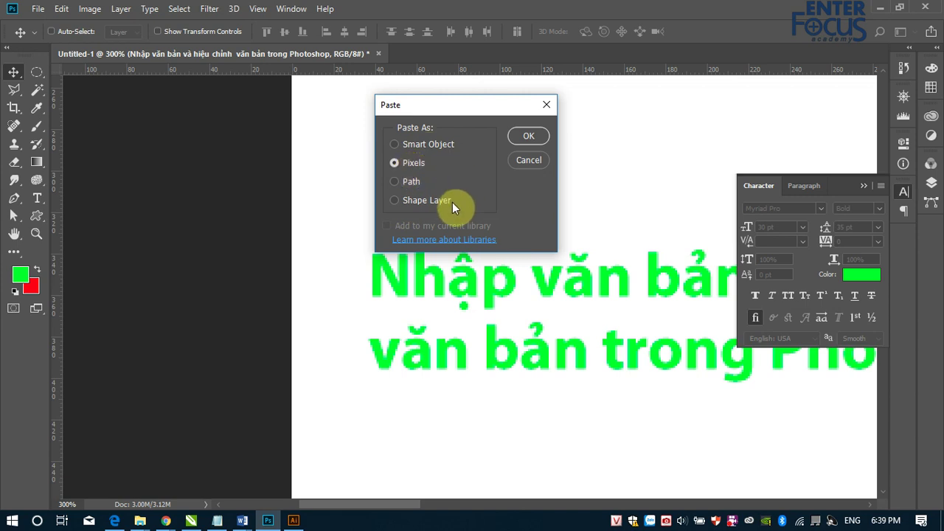
pyautogui.click(529, 136)
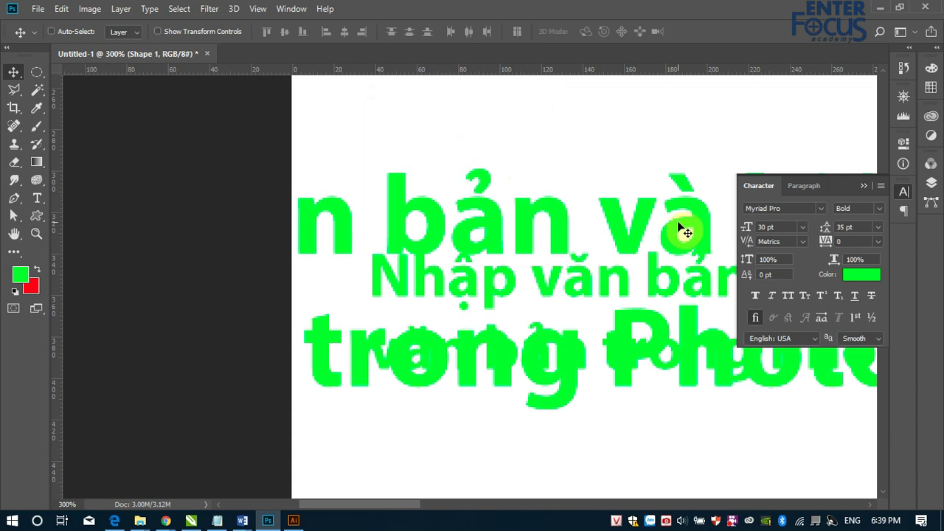
pyautogui.hotkey('ctrl', '0')
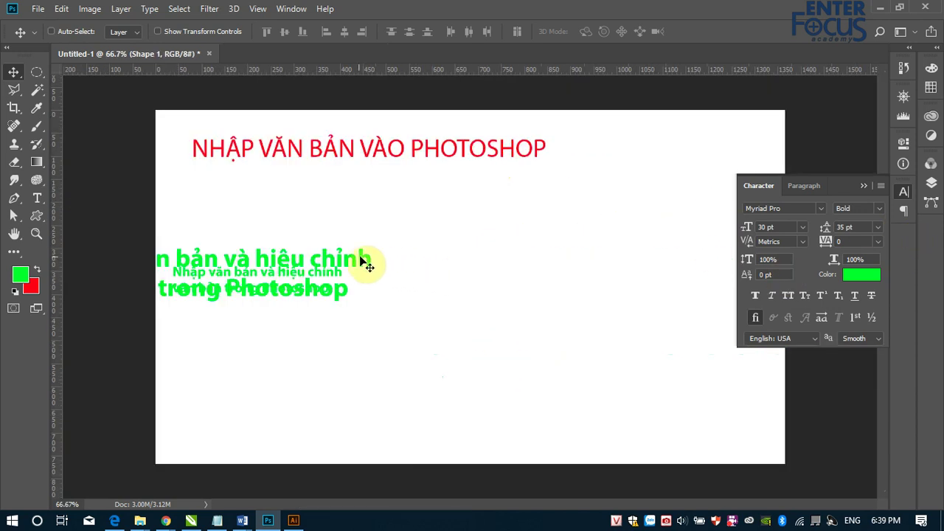
pyautogui.moveTo(356, 264); pyautogui.dragTo(583, 212)
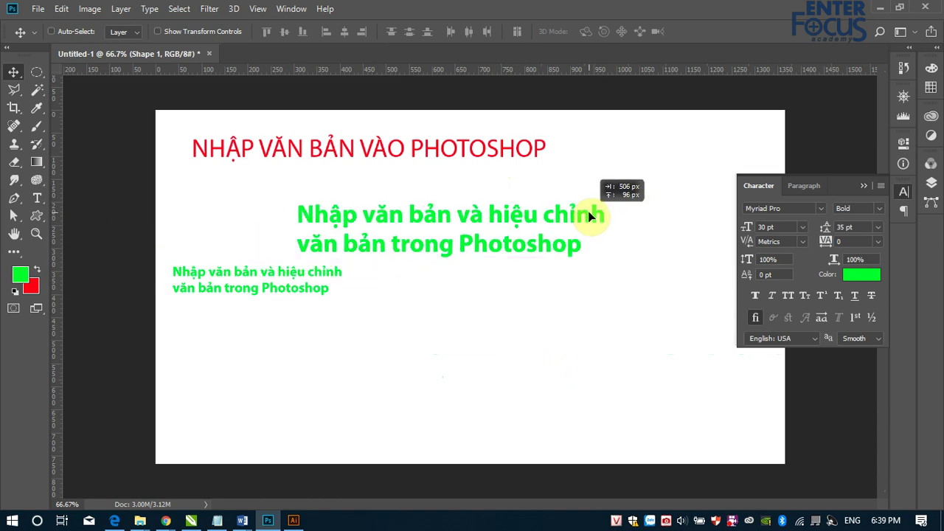
pyautogui.click(931, 182)
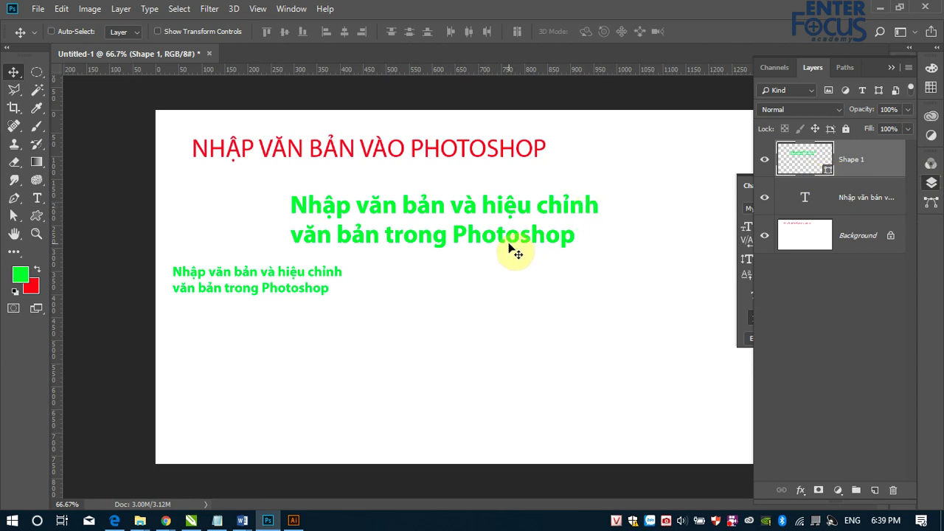
# Zoom in on the pasted green text and shrink Shape 1 to under half its size.
pyautogui.hotkey('ctrl', 'space')
pyautogui.moveTo(286, 183); pyautogui.dragTo(413, 231)
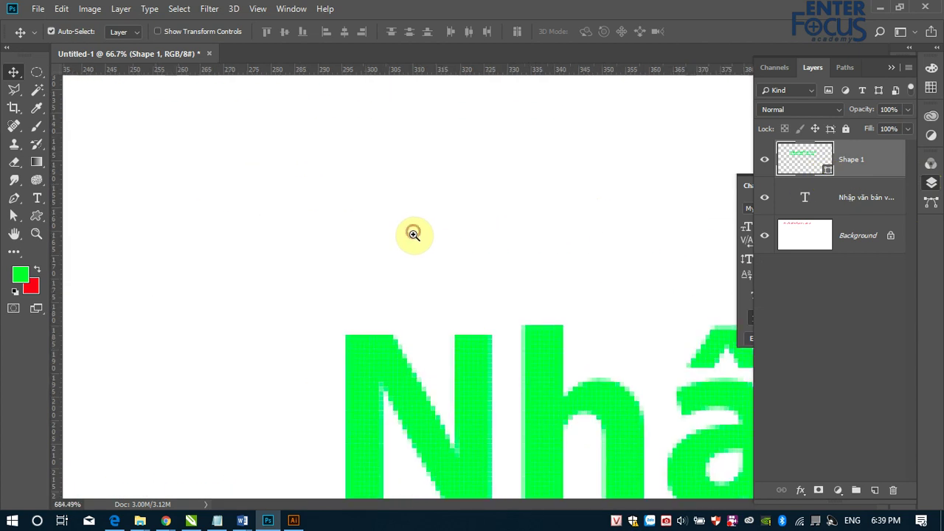
pyautogui.scroll(-3, 304, 150)
pyautogui.moveTo(312, 164); pyautogui.dragTo(411, 204)
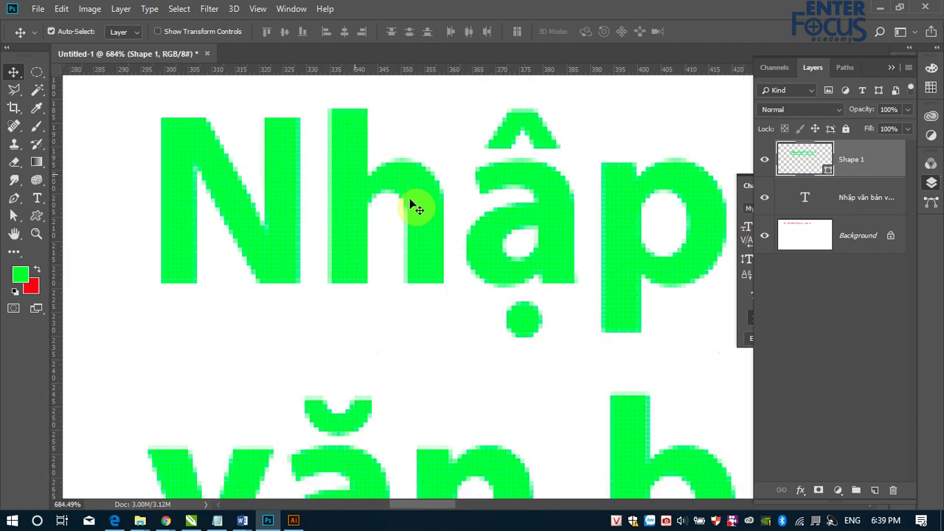
pyautogui.scroll(-6, 420, 214)
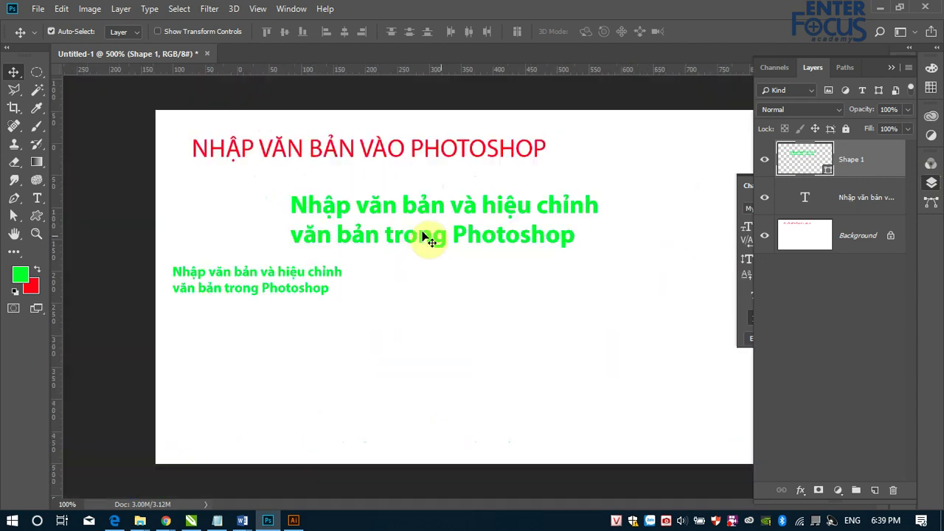
pyautogui.scroll(-1, 430, 241)
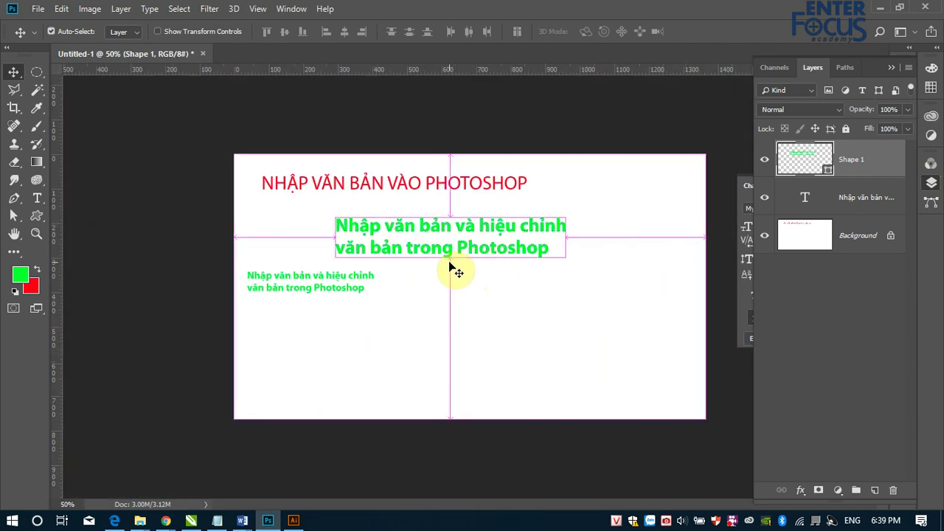
pyautogui.hotkey('ctrl', 't')
pyautogui.moveTo(565, 257); pyautogui.dragTo(446, 237)
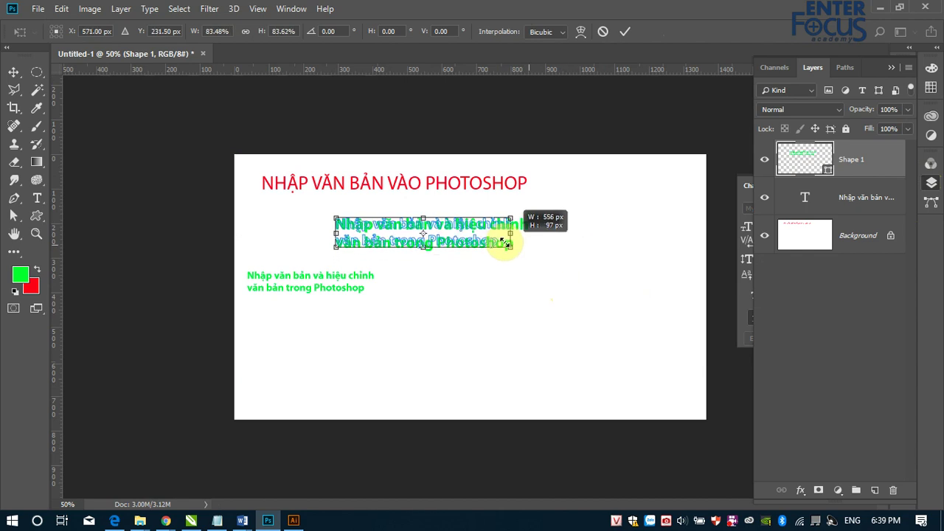
pyautogui.press('Return')
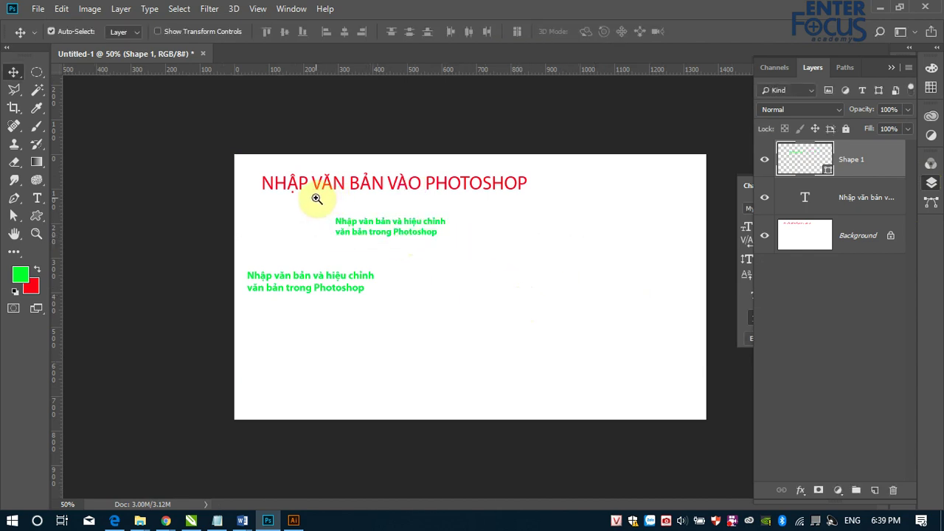
# Enlarge Shape 1 to roughly four times its size and nudge it up-left under the red title.
pyautogui.scroll(5, 317, 194)
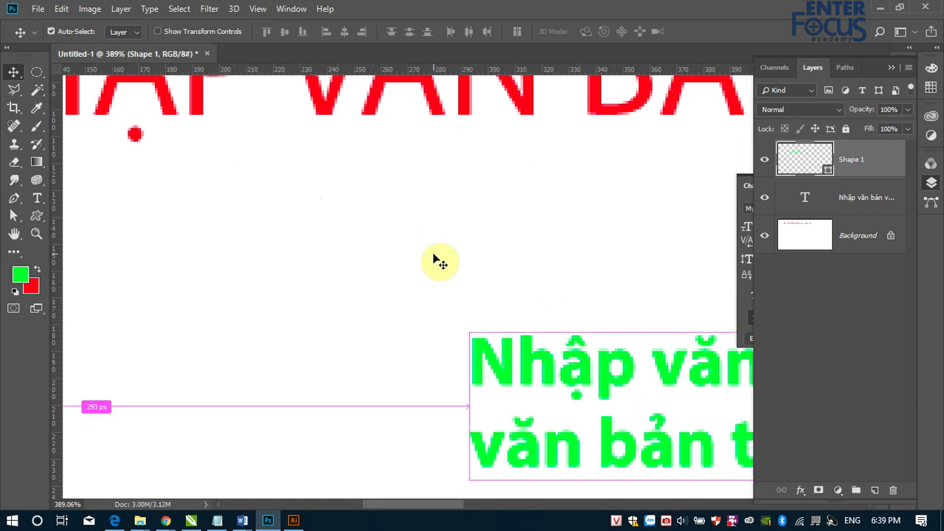
pyautogui.scroll(-2, 437, 261)
pyautogui.scroll(-2, 437, 261)
pyautogui.scroll(-1, 453, 276)
pyautogui.scroll(-1, 457, 280)
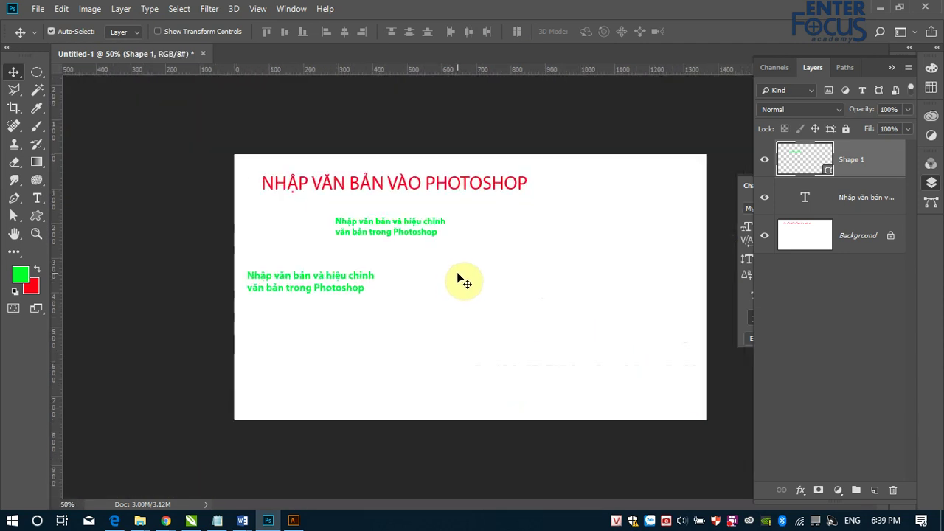
pyautogui.hotkey('ctrl', 't')
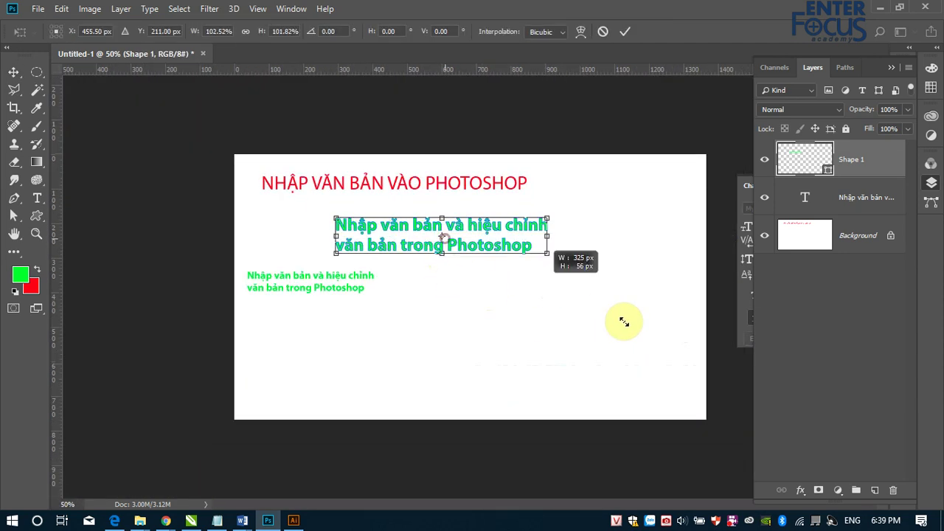
pyautogui.moveTo(445, 237); pyautogui.dragTo(696, 358)
pyautogui.moveTo(334, 282); pyautogui.dragTo(258, 320)
pyautogui.press('Return')
pyautogui.moveTo(401, 251); pyautogui.dragTo(396, 232)
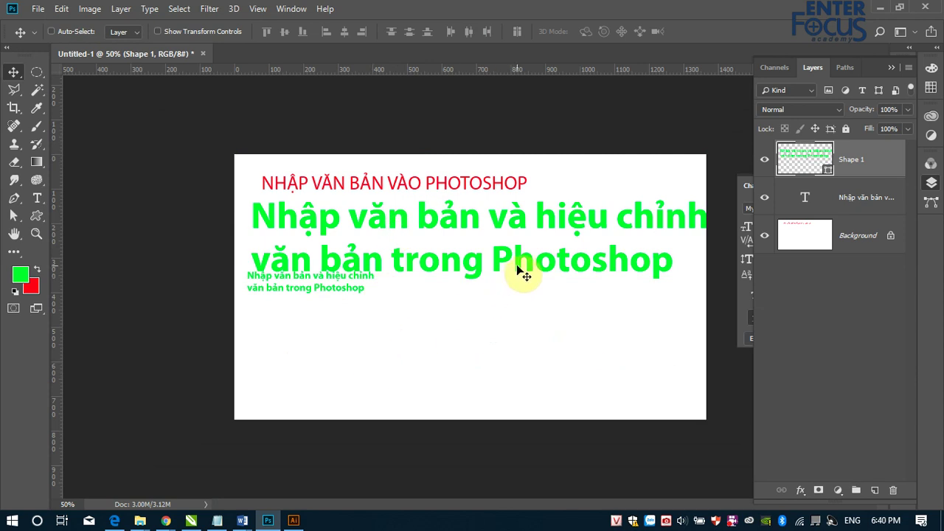
# Paste the text again as a vector smart object, move it lower, and merge it down into the shape layer.
pyautogui.hotkey('ctrl', 'v')
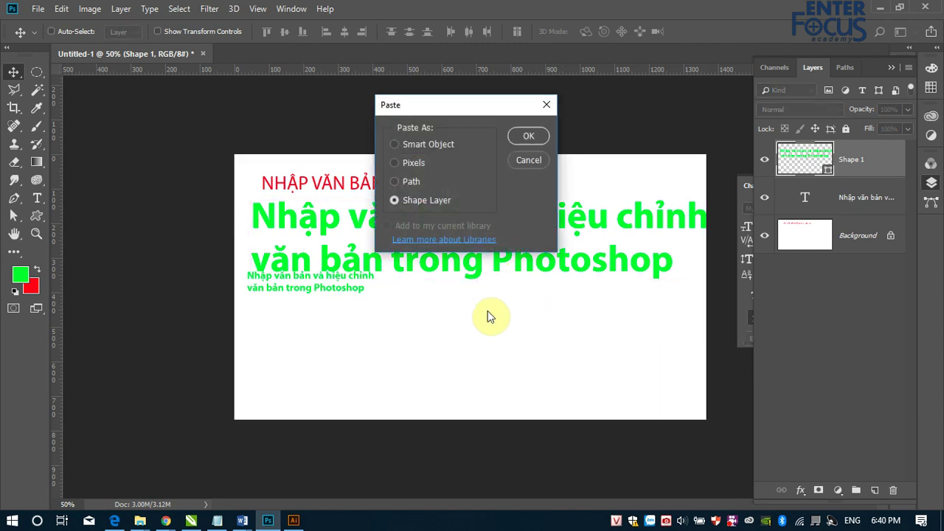
pyautogui.click(419, 144)
pyautogui.click(527, 137)
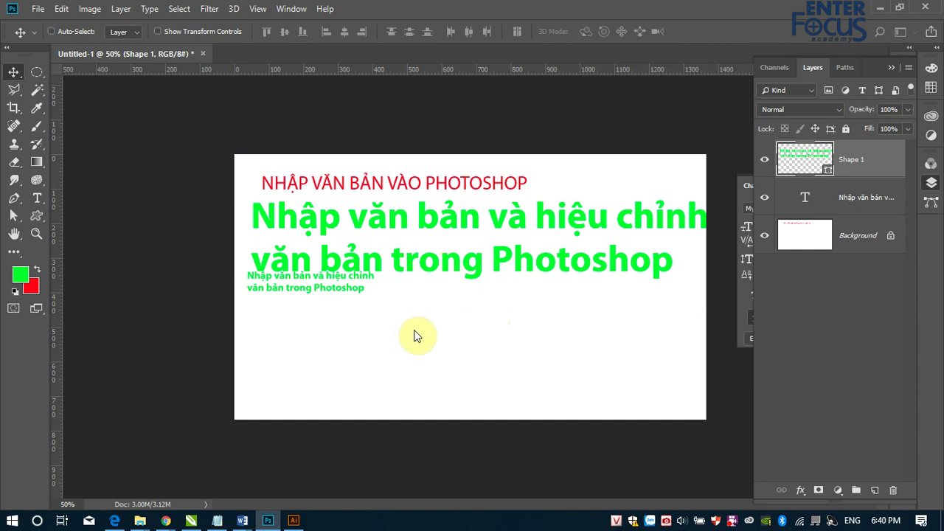
pyautogui.hotkey('ctrl', 't')
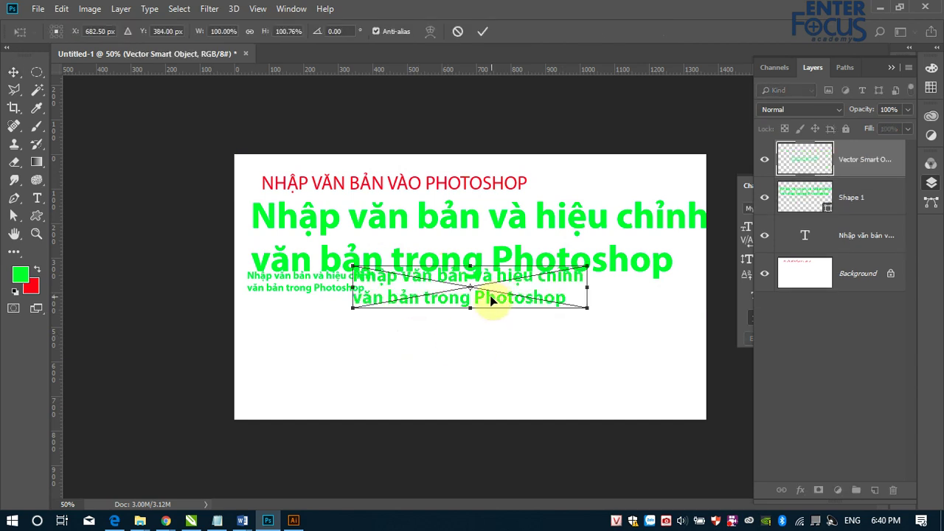
pyautogui.moveTo(491, 295); pyautogui.dragTo(487, 340)
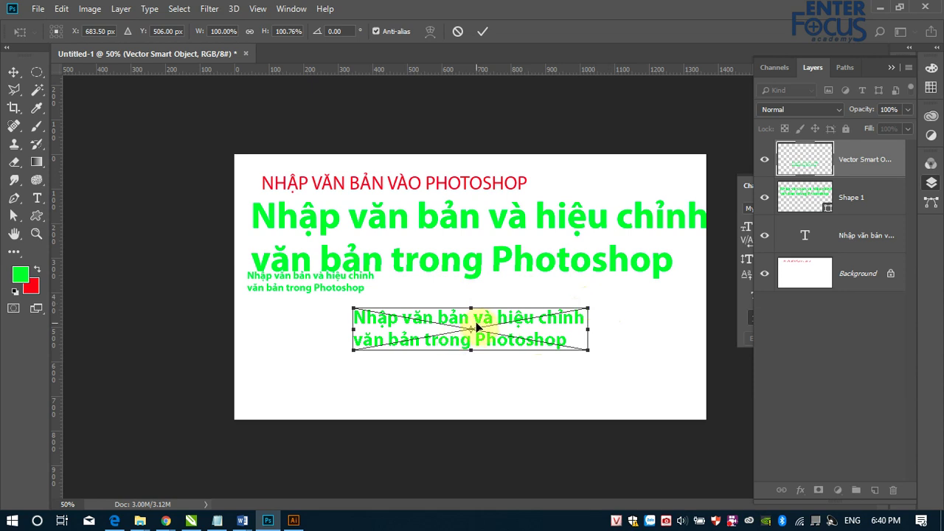
pyautogui.press('Return')
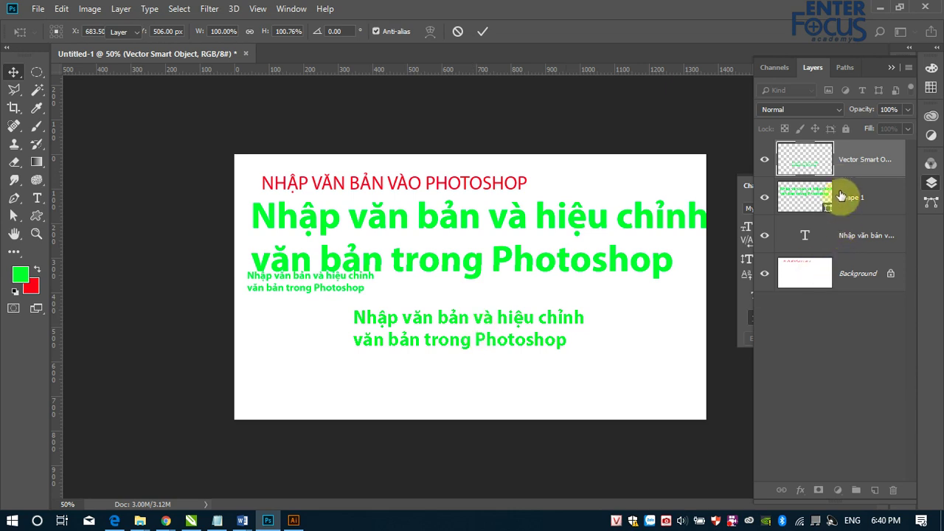
pyautogui.hotkey('ctrl', 'e')
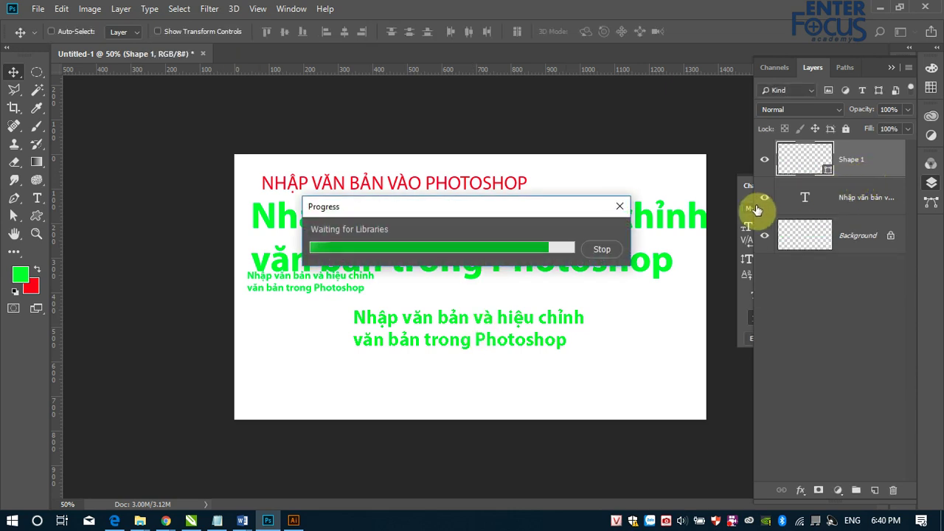
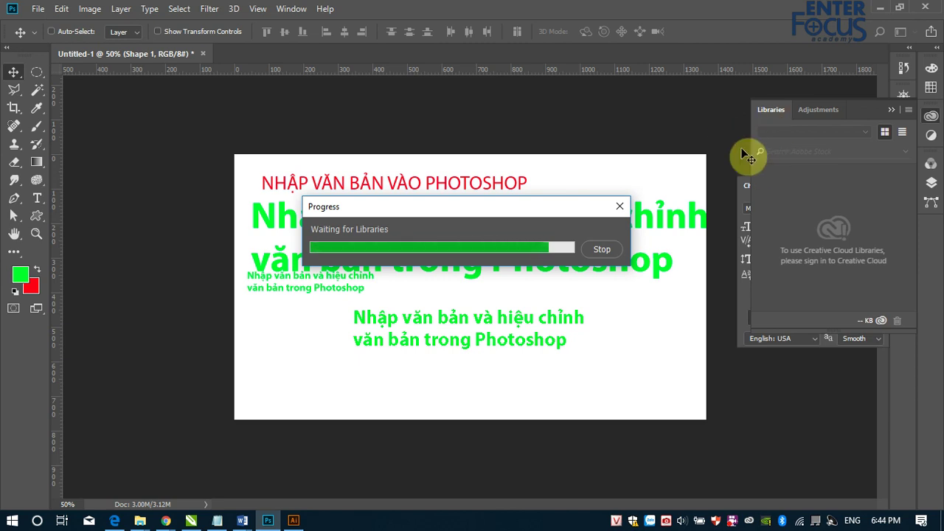
# Cancel the Libraries loading, show the Layers panel, and open the Vector Smart Object's contents for editing.
pyautogui.click(604, 251)
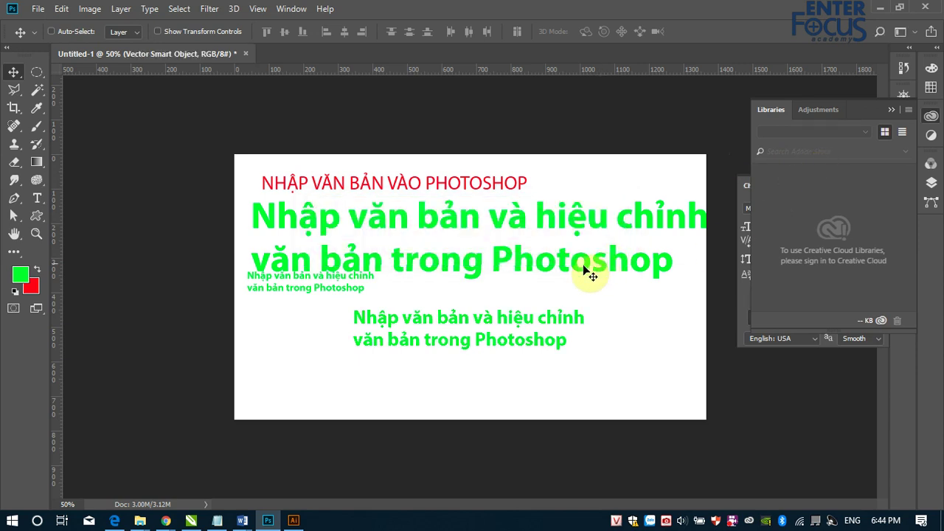
pyautogui.click(891, 109)
pyautogui.click(931, 183)
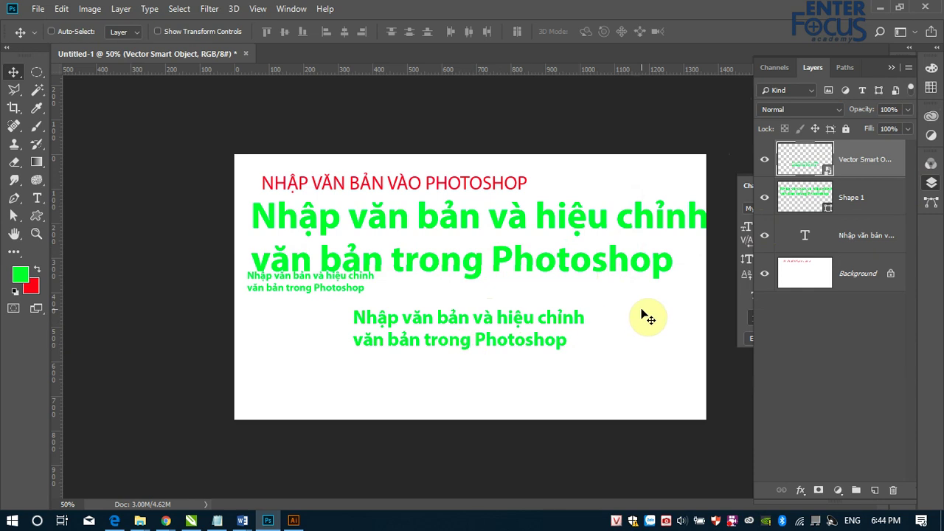
pyautogui.doubleClick(826, 173)
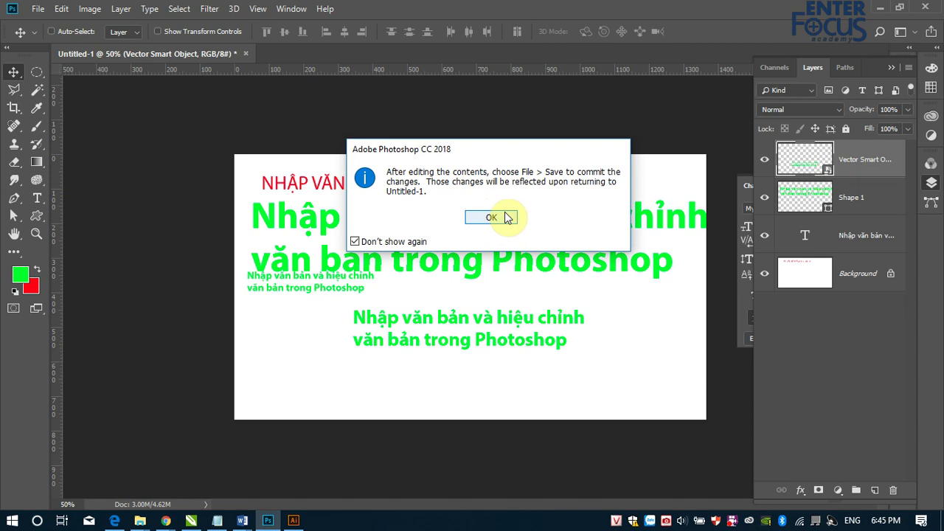
pyautogui.click(506, 216)
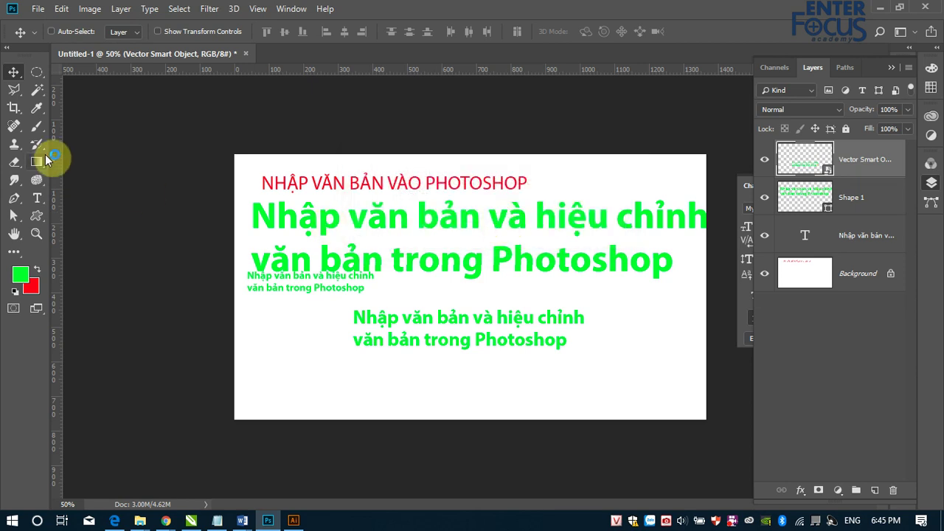
# Save the document to the Desktop as Text.psd in Photoshop format.
pyautogui.click(39, 10)
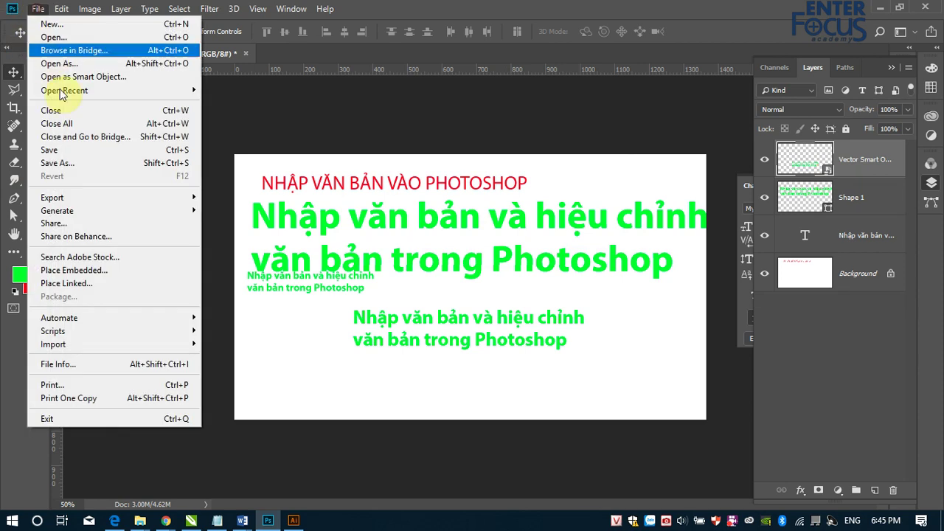
pyautogui.click(67, 151)
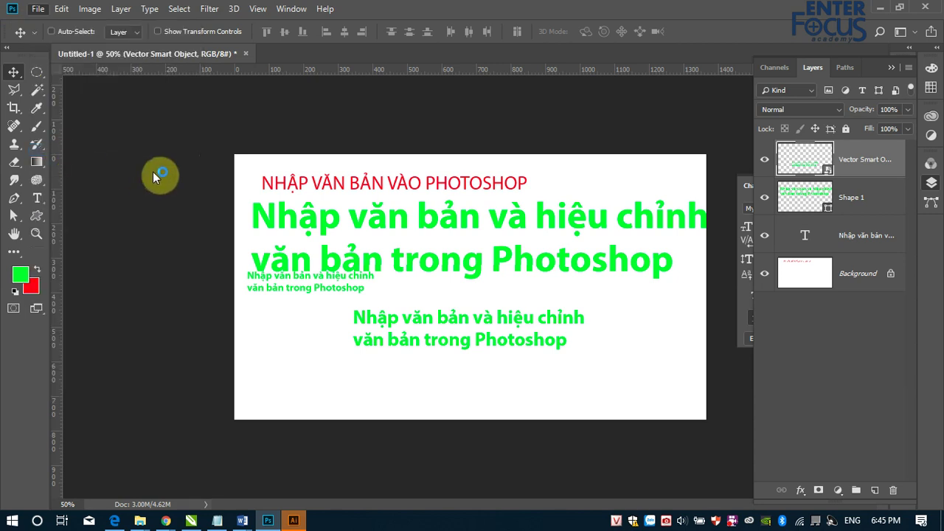
pyautogui.click(212, 249)
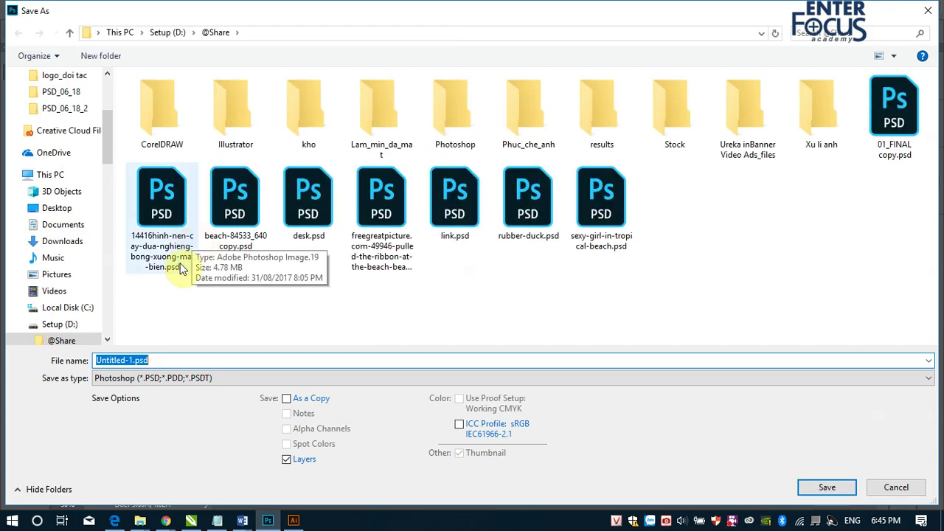
pyautogui.scroll(3, 52, 105)
pyautogui.click(51, 104)
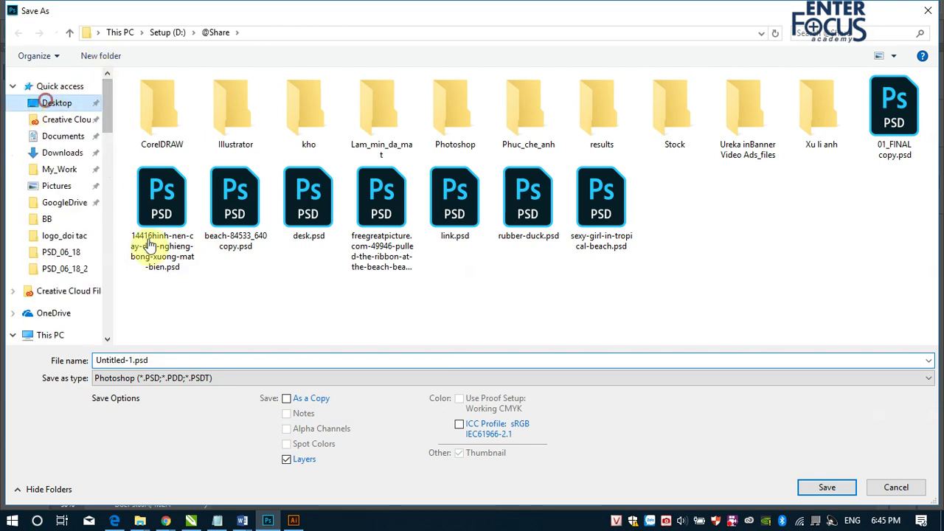
pyautogui.write('Te')
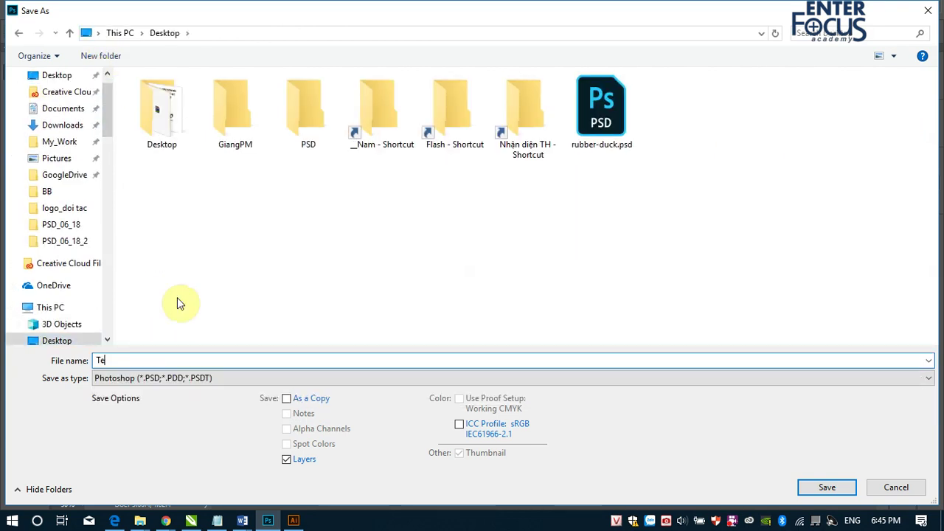
pyautogui.write('xt')
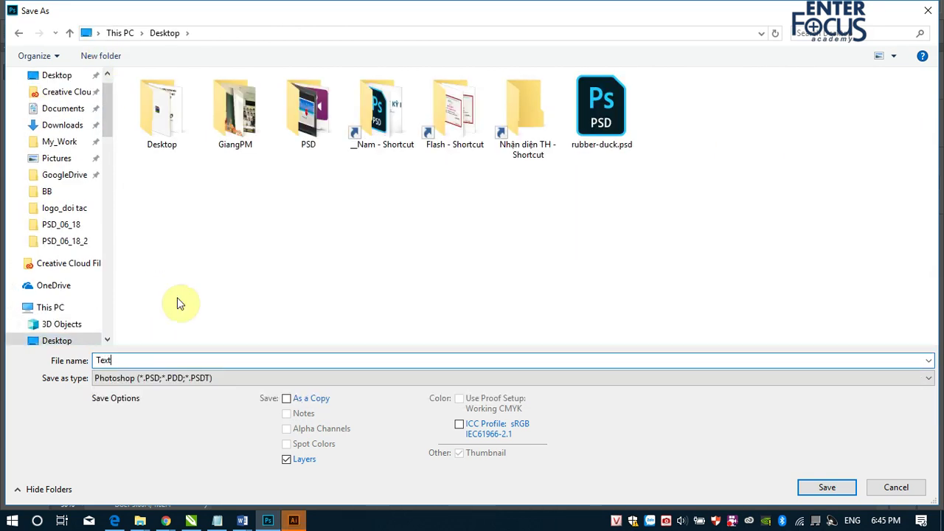
pyautogui.press('Return')
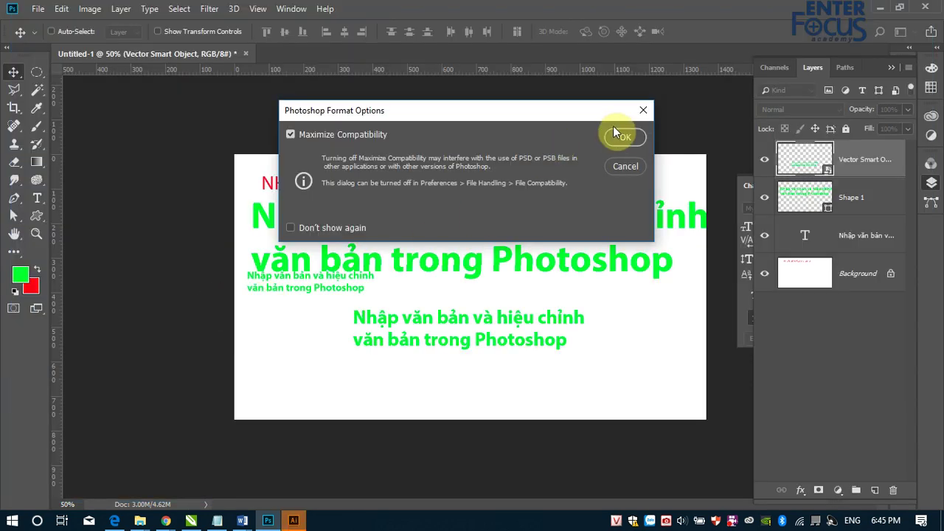
pyautogui.click(623, 135)
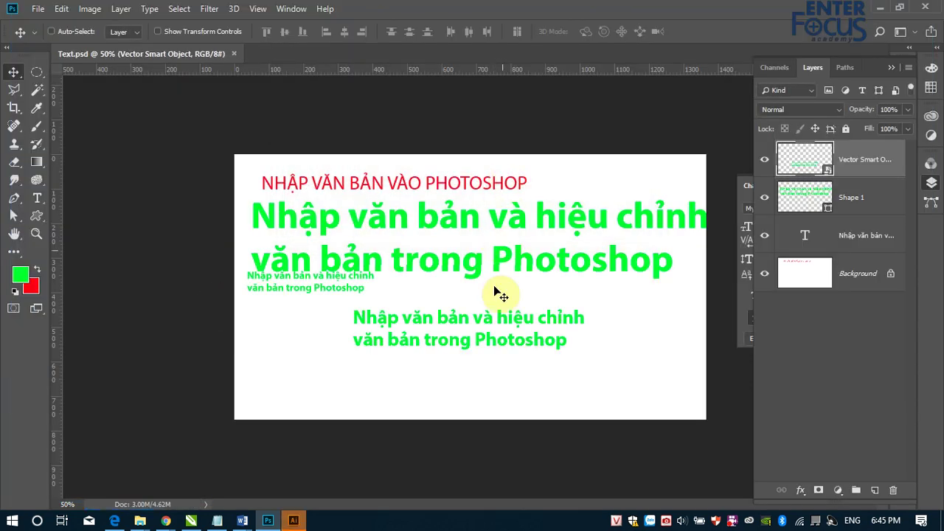
pyautogui.click(294, 520)
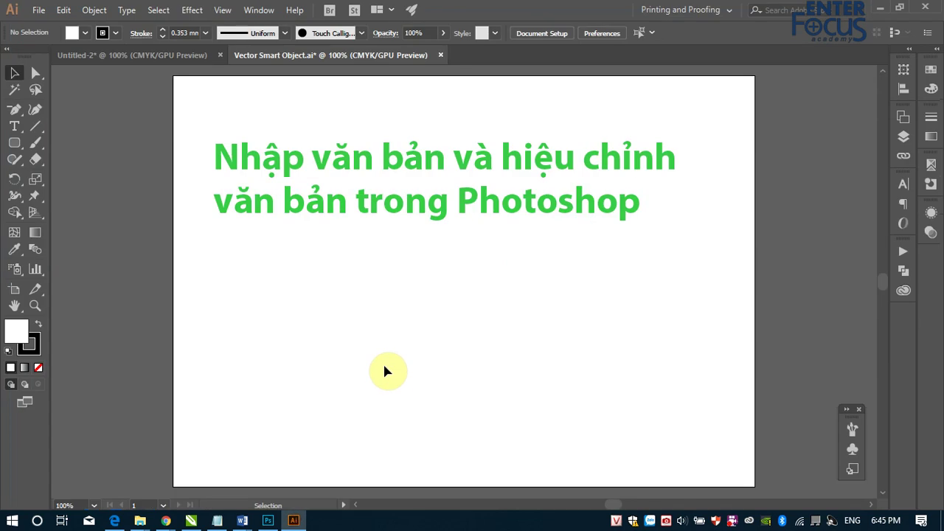
# Reopen the smart object in Illustrator and change the green heading's fill to magenta.
pyautogui.click(266, 520)
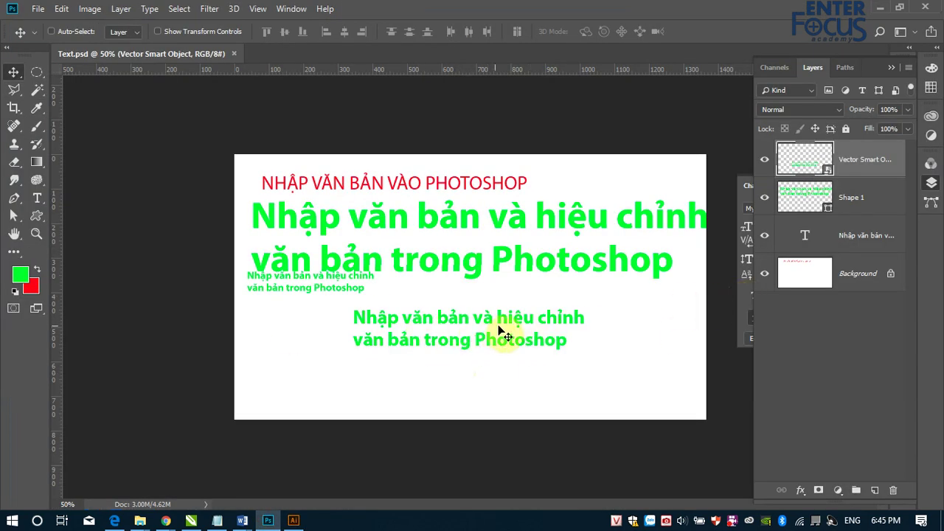
pyautogui.doubleClick(829, 173)
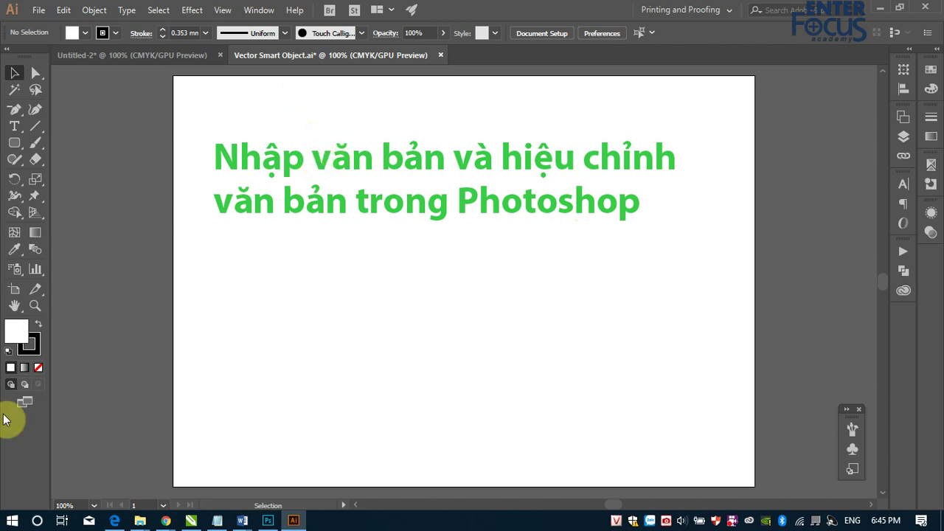
pyautogui.click(249, 169)
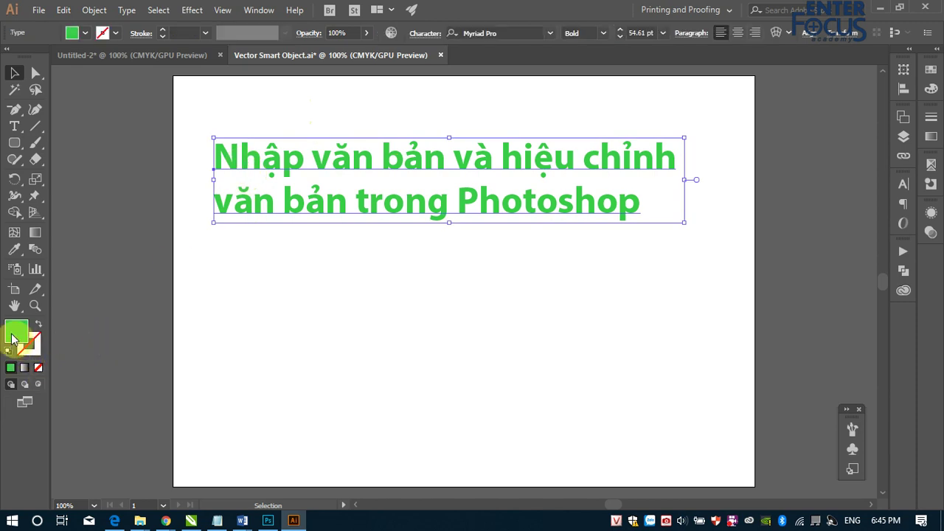
pyautogui.doubleClick(14, 333)
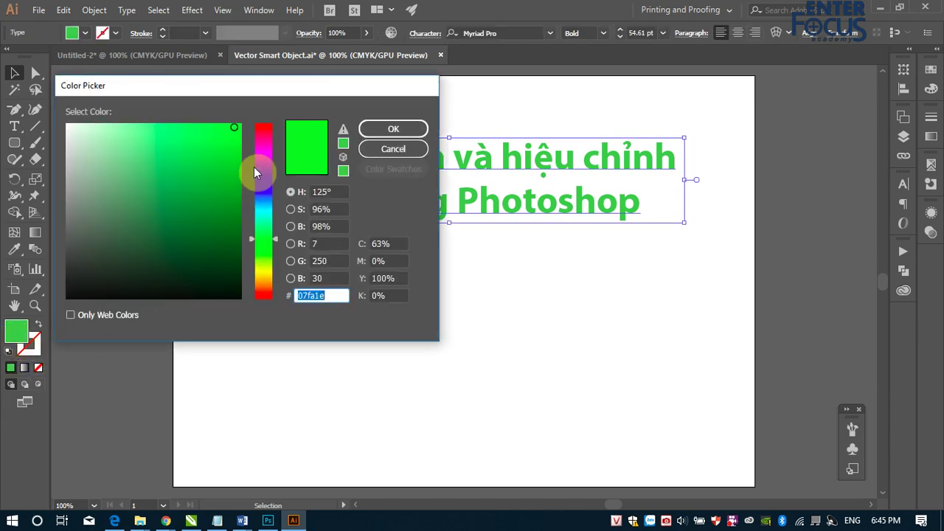
pyautogui.click(262, 157)
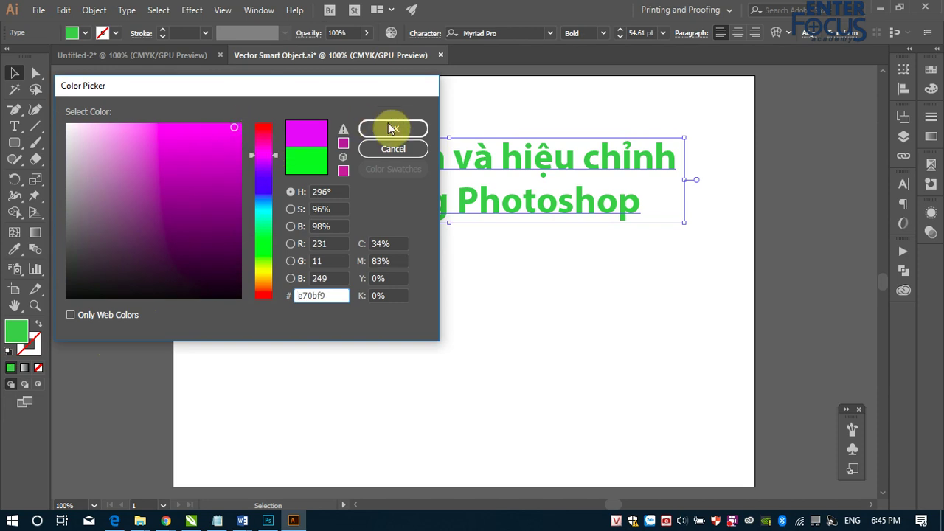
pyautogui.click(391, 129)
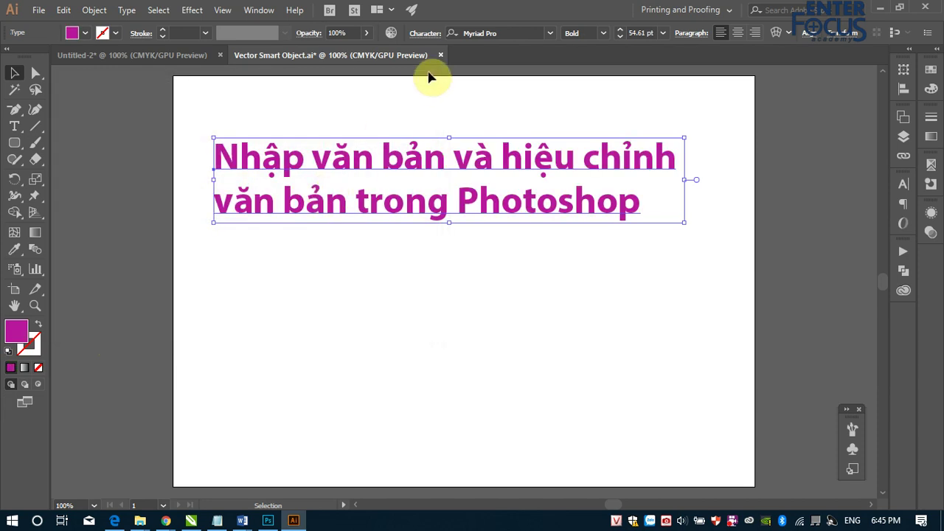
# Save and close the smart object document, returning to Photoshop.
pyautogui.click(440, 55)
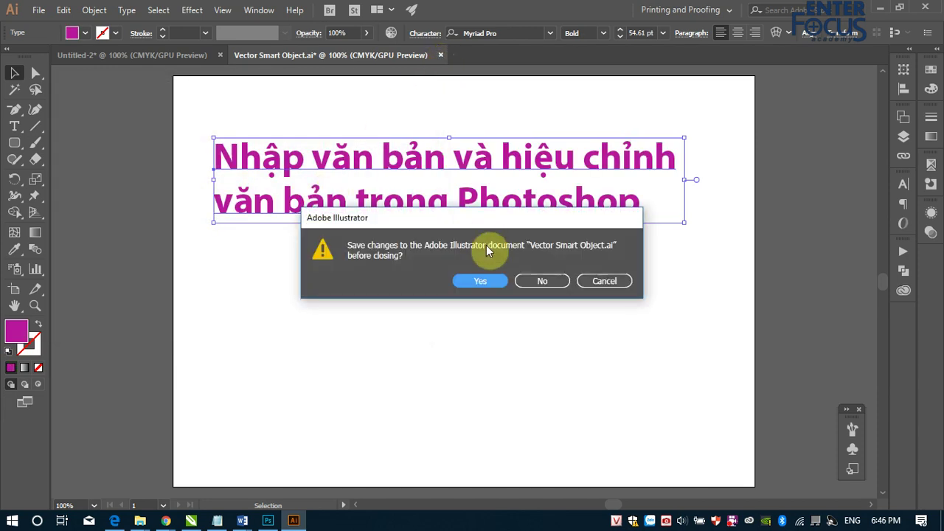
pyautogui.click(484, 280)
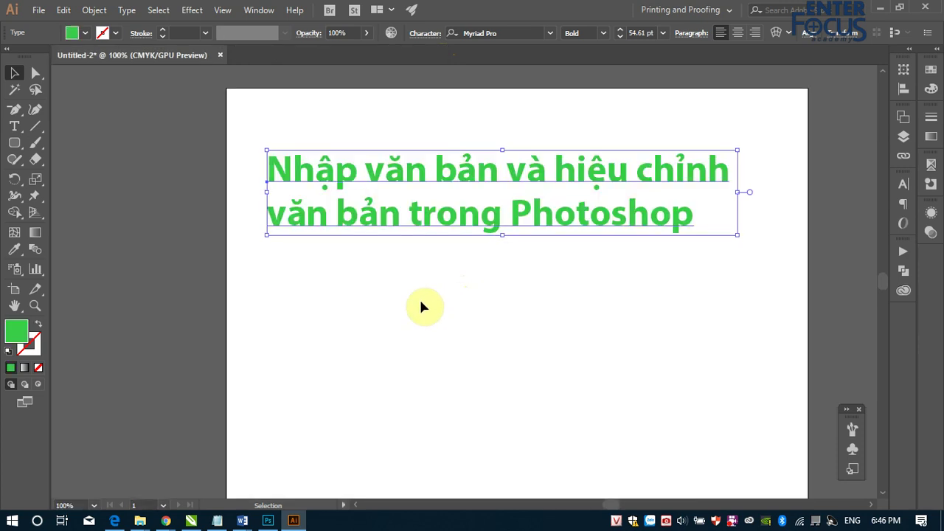
pyautogui.click(268, 520)
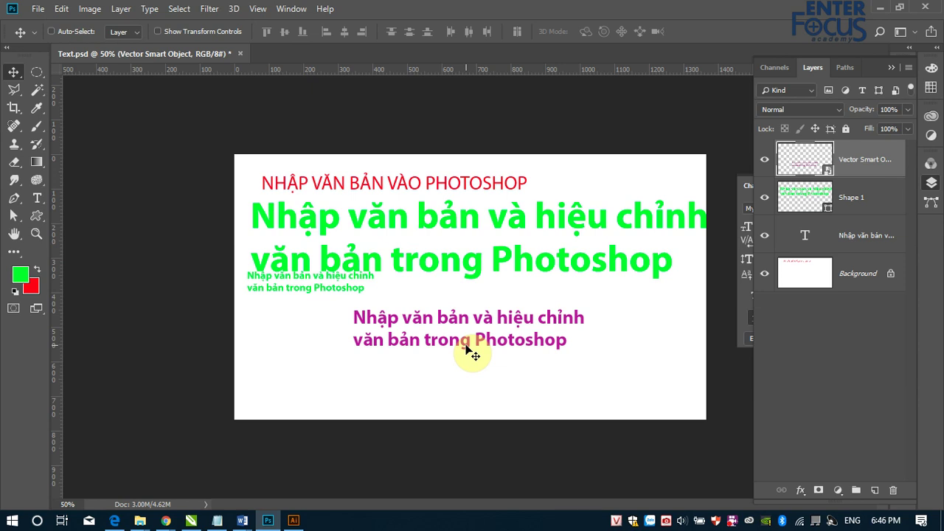
# Reopen the smart object's contents in Illustrator and select the magenta heading text.
pyautogui.rightClick(894, 160)
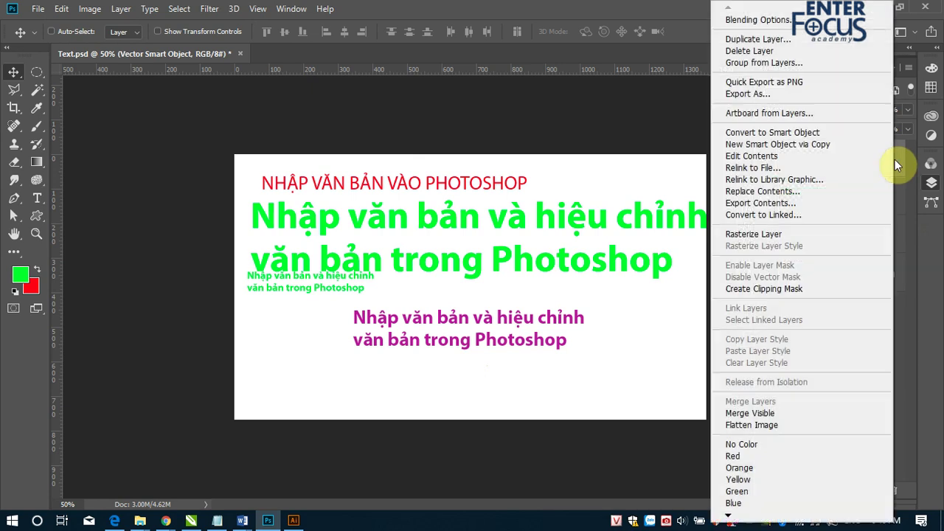
pyautogui.click(757, 158)
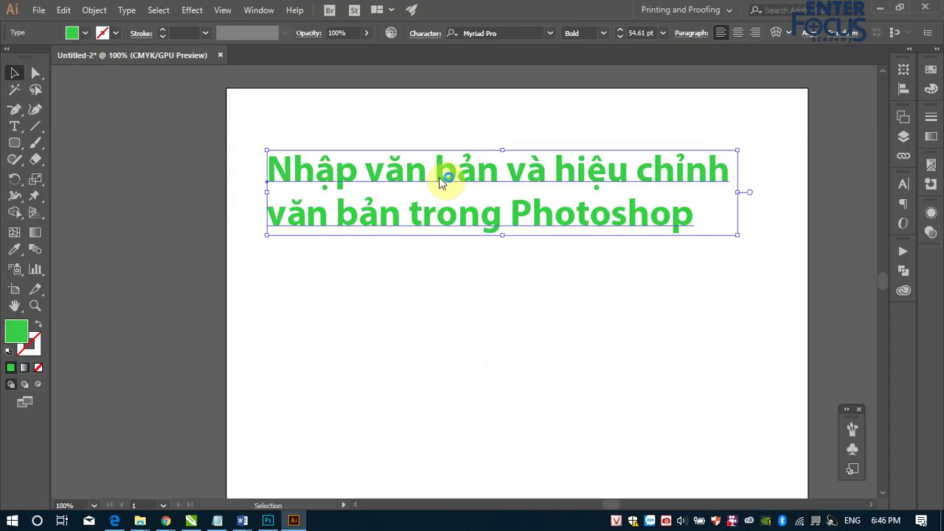
pyautogui.press('Delete')
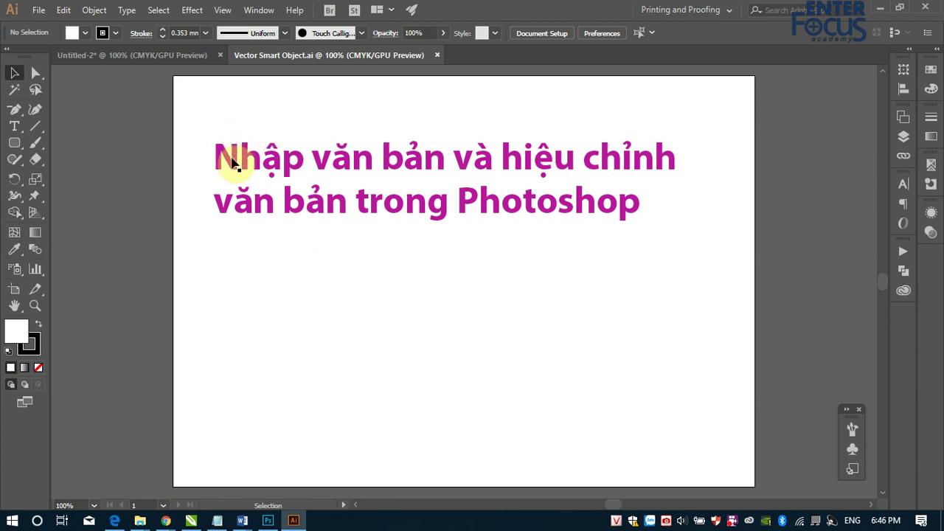
pyautogui.rightClick(232, 158)
pyautogui.click(220, 157)
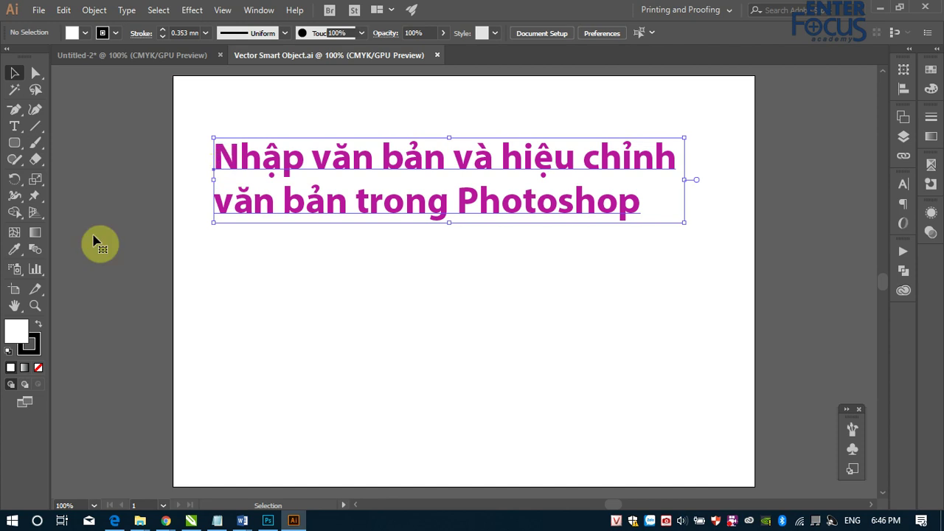
# Change the heading fill to yellow #f7c90b, then save and close Vector Smart Object.ai.
pyautogui.doubleClick(15, 334)
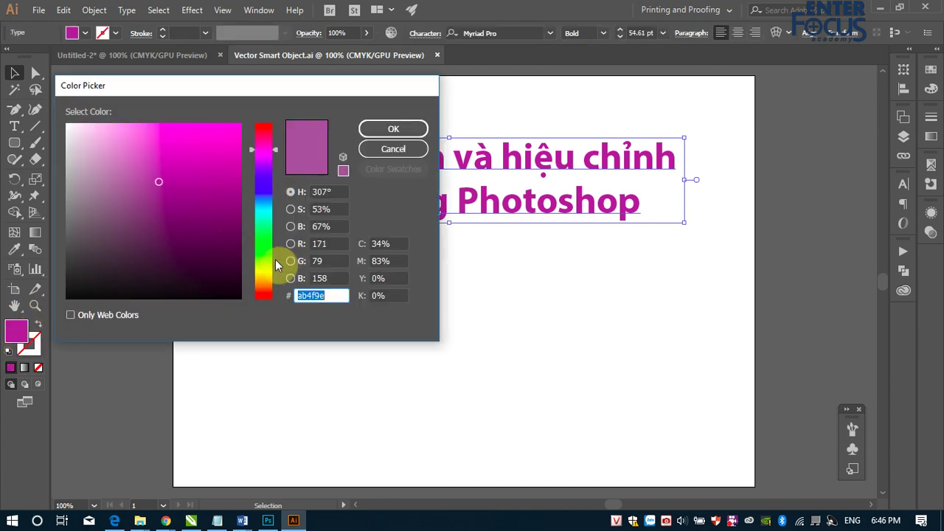
pyautogui.click(264, 277)
pyautogui.click(233, 128)
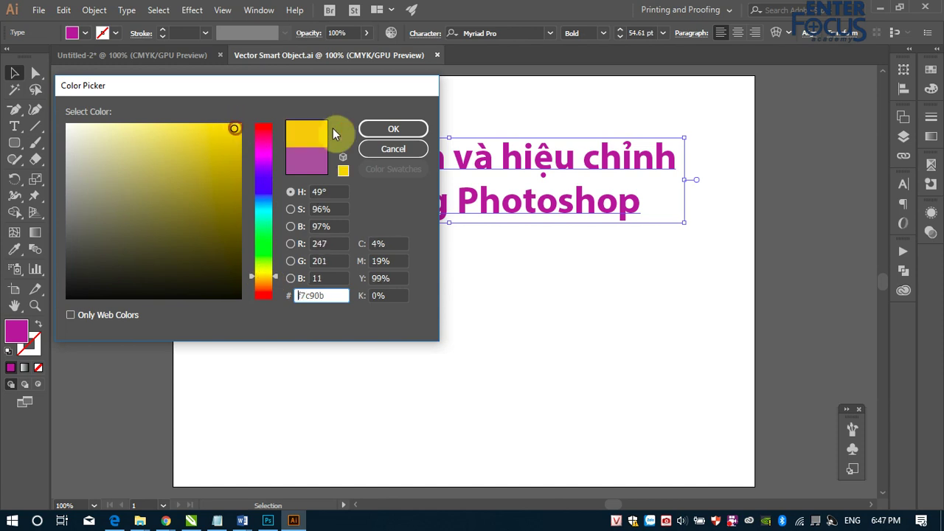
pyautogui.click(384, 129)
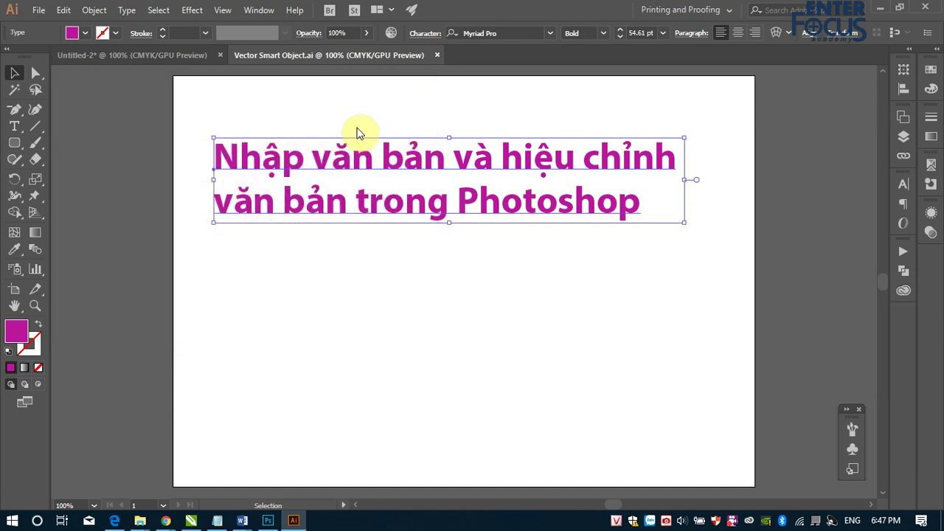
pyautogui.click(440, 55)
pyautogui.click(458, 279)
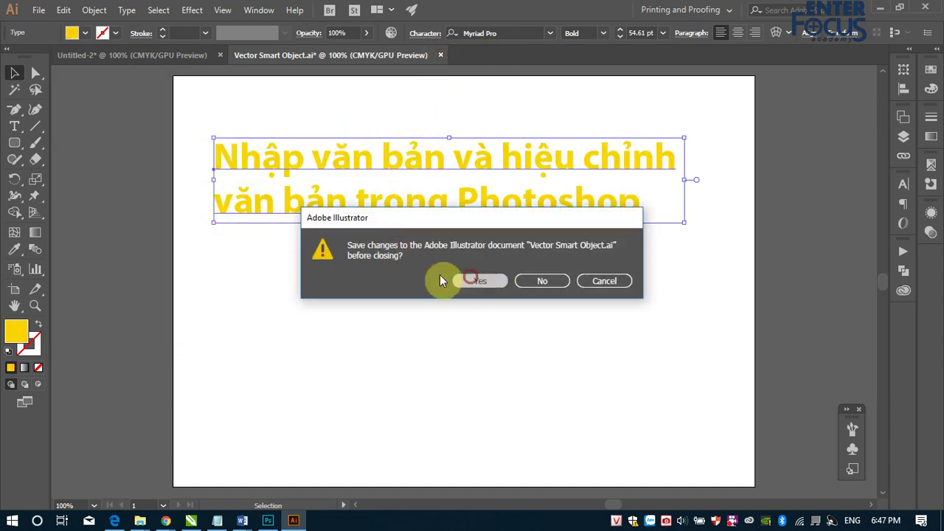
# Return to Text.psd and zoom to about 580% on the yellow heading's letters.
pyautogui.click(268, 520)
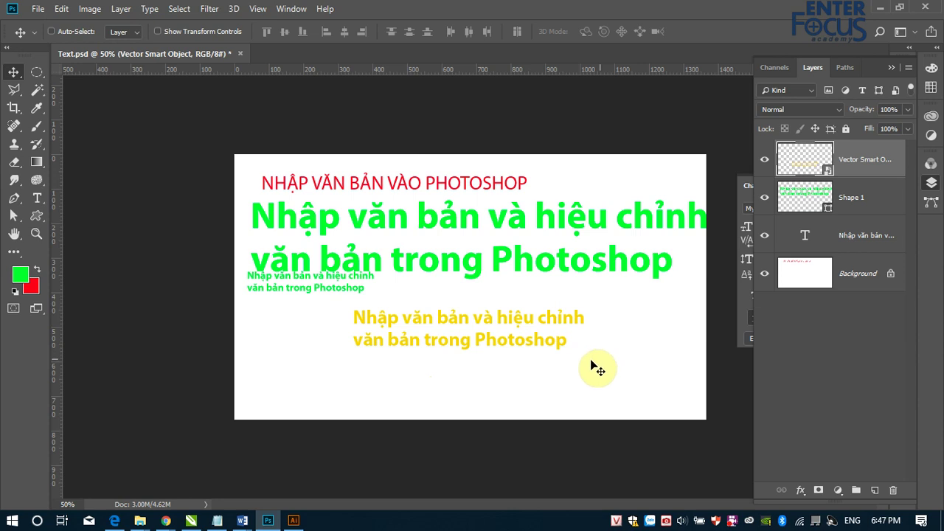
pyautogui.moveTo(346, 301)
pyautogui.mouseDown()
pyautogui.moveTo(420, 368)
pyautogui.moveTo(476, 391)
pyautogui.moveTo(358, 258)
pyautogui.mouseUp()
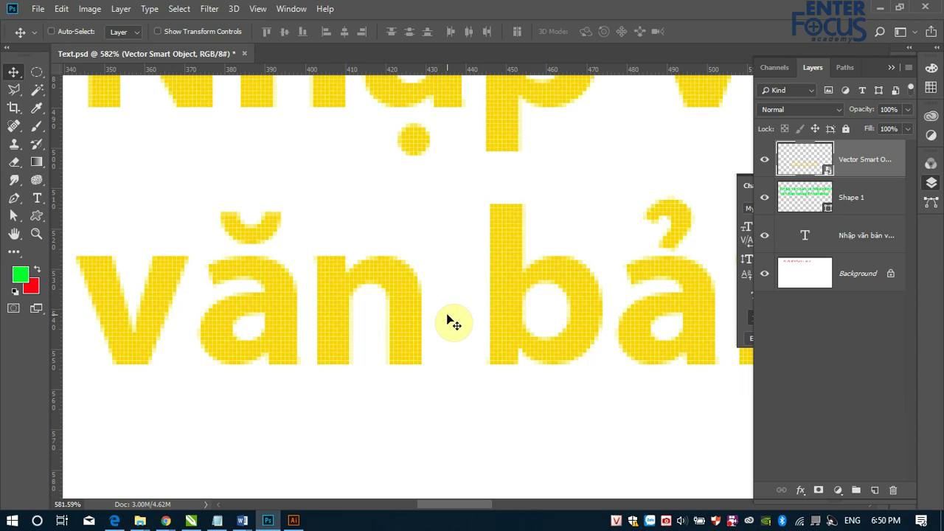
# Zoom back out from the yellow heading close-up toward the whole canvas.
pyautogui.hotkey('ctrl', '-')
pyautogui.hotkey('ctrl', '-')
pyautogui.hotkey('ctrl', '-')
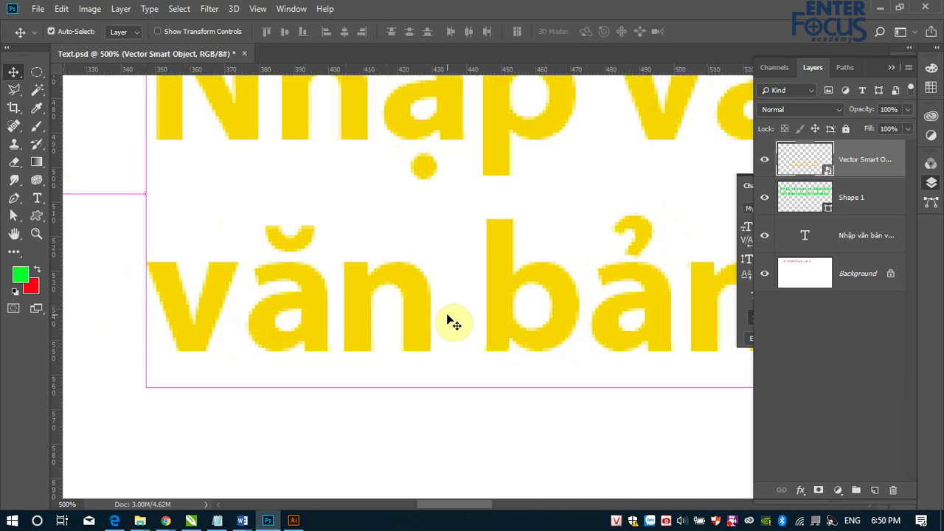
pyautogui.hotkey('ctrl', '-')
pyautogui.hotkey('ctrl', '-')
pyautogui.hotkey('ctrl', '-')
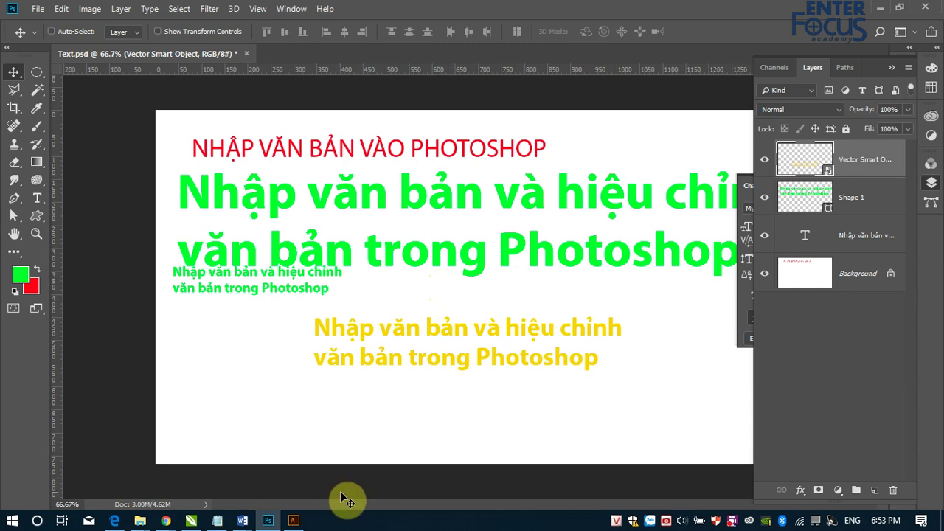
# Close Untitled-2 in Illustrator without saving, then return to Text.psd.
pyautogui.click(294, 518)
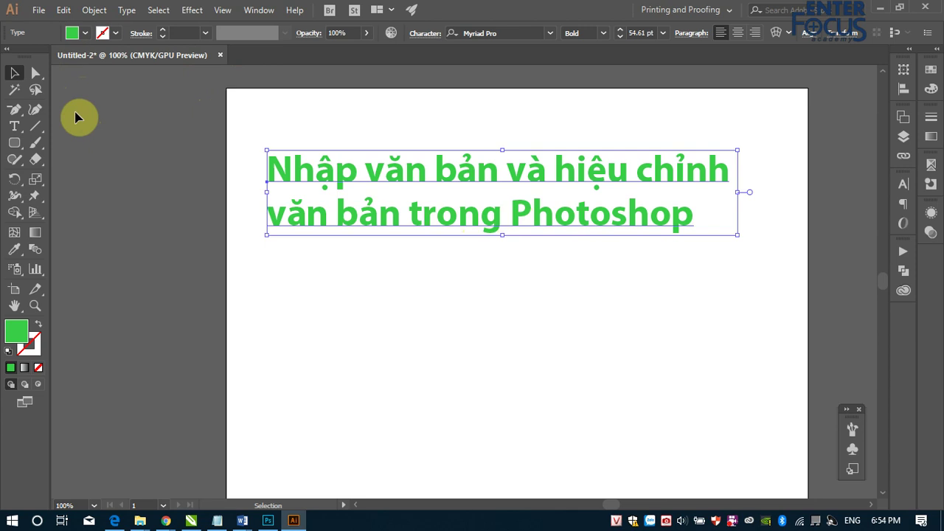
pyautogui.click(220, 55)
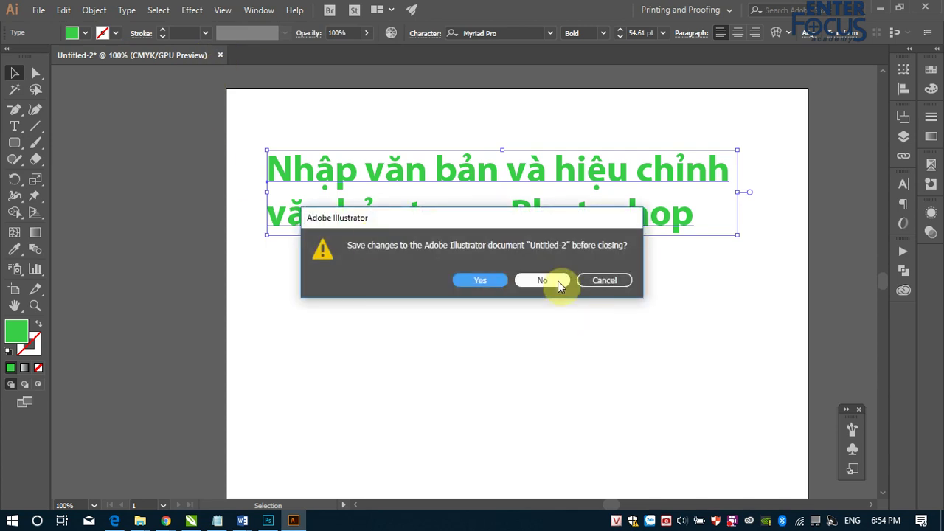
pyautogui.click(542, 281)
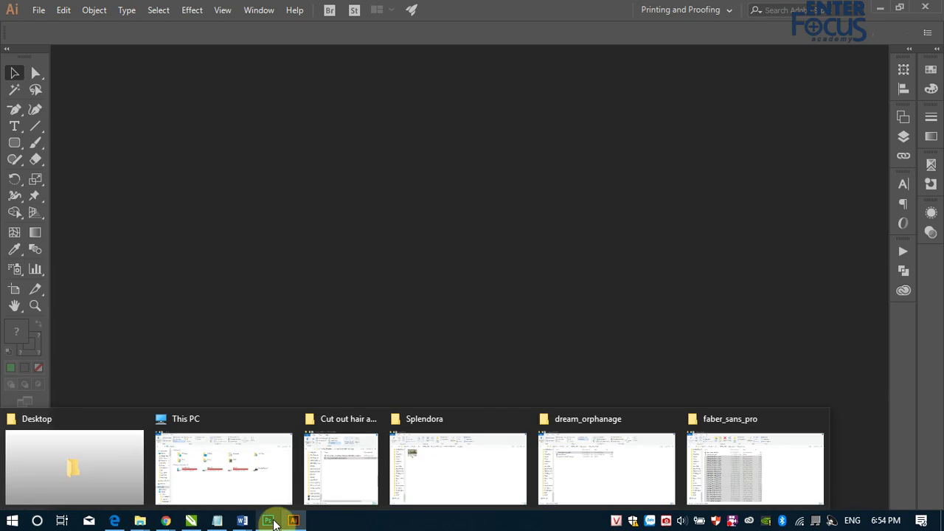
pyautogui.click(268, 520)
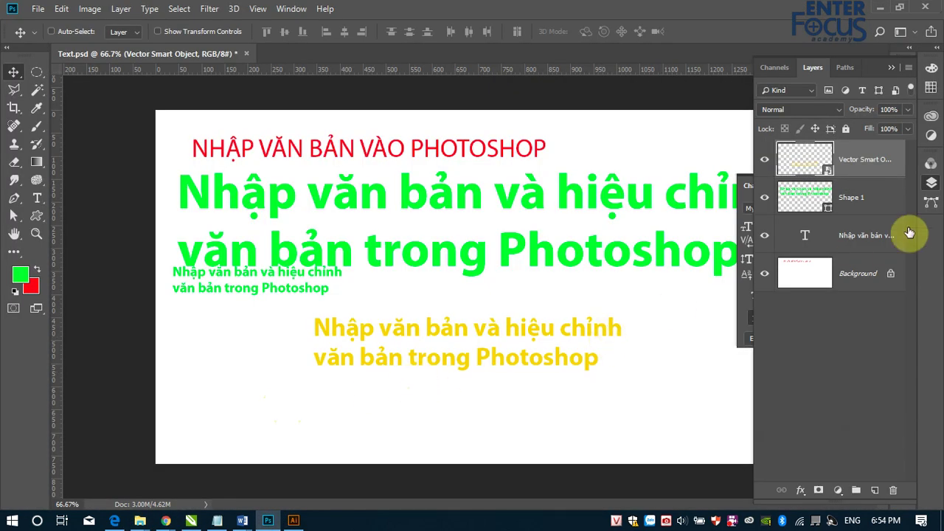
# Reopen the yellow heading's smart object in Illustrator, restore the panels, and select the text.
pyautogui.doubleClick(829, 172)
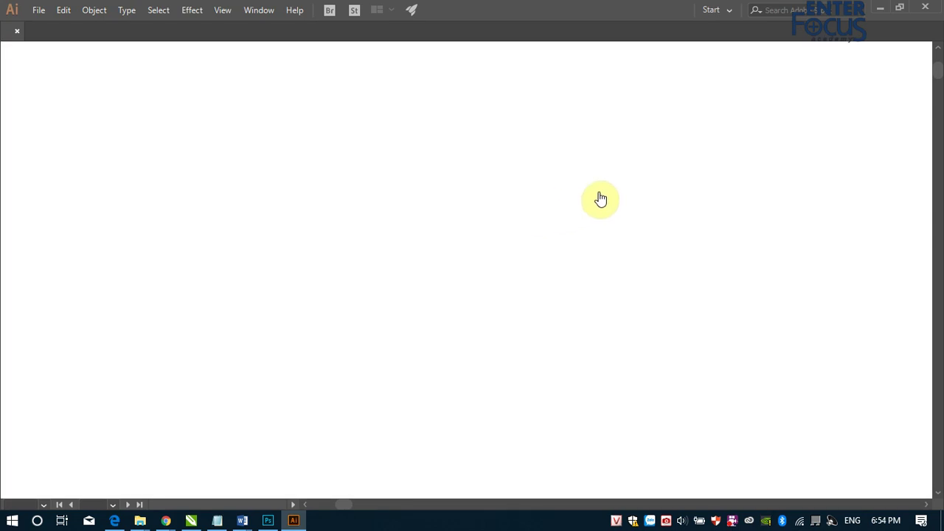
pyautogui.press('Tab')
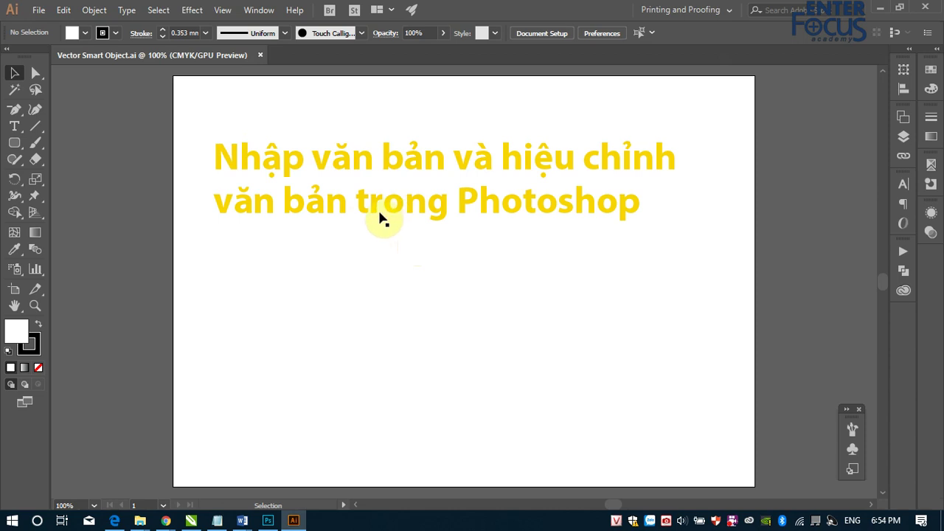
pyautogui.click(375, 213)
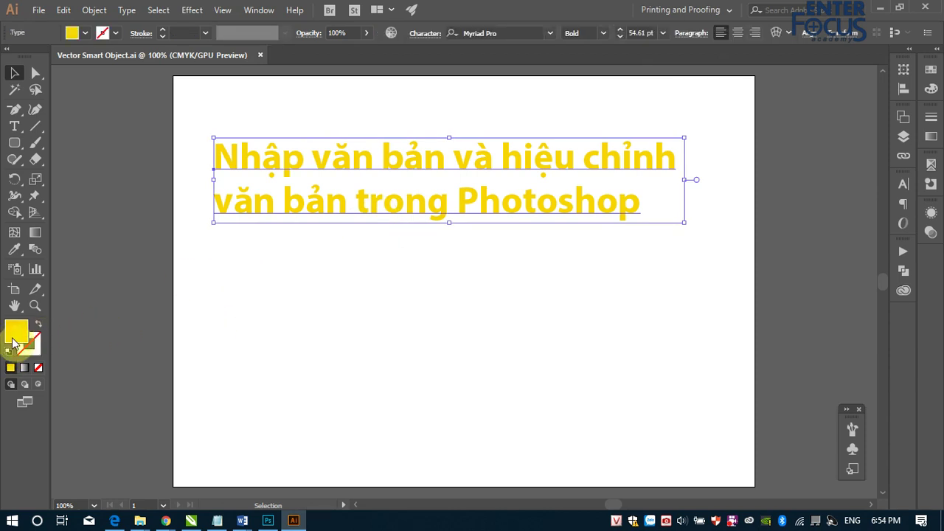
# Fill the heading with a black dot pattern from the Basic Graphics Dots library, then deselect.
pyautogui.doubleClick(14, 338)
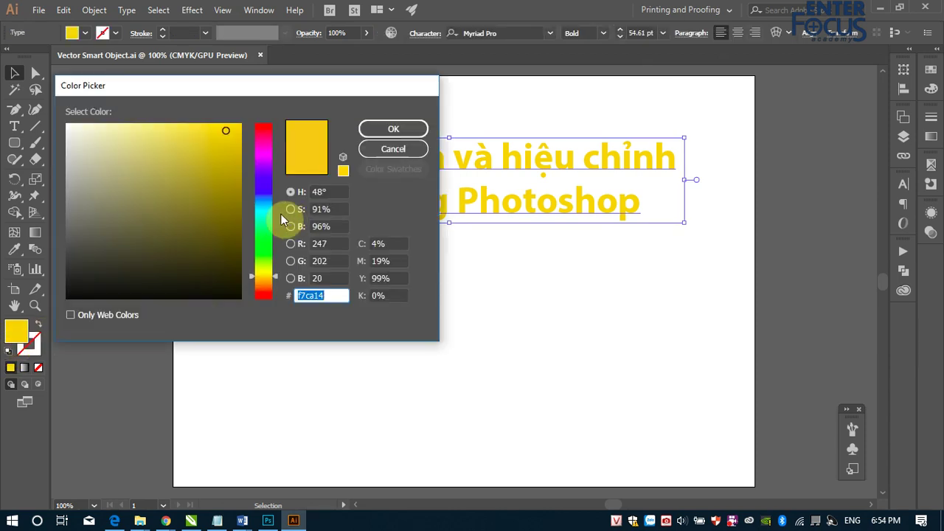
pyautogui.click(410, 155)
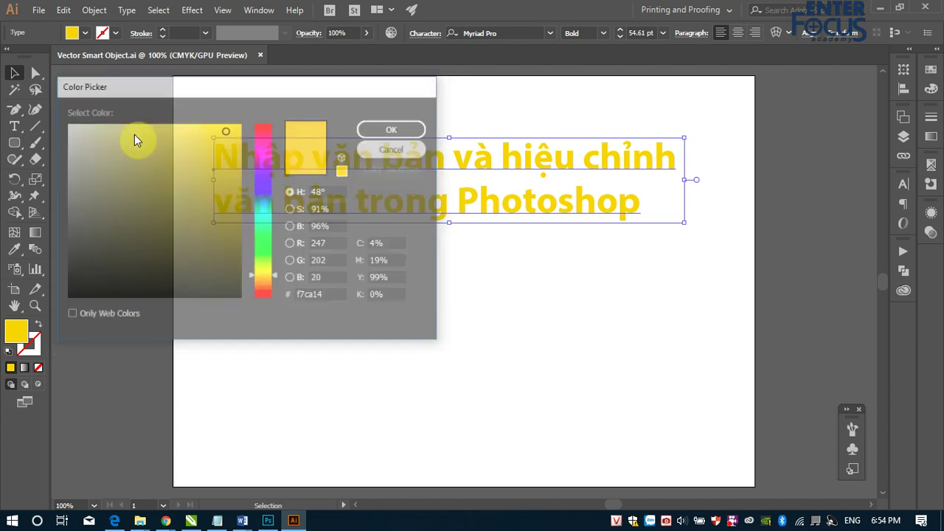
pyautogui.click(931, 68)
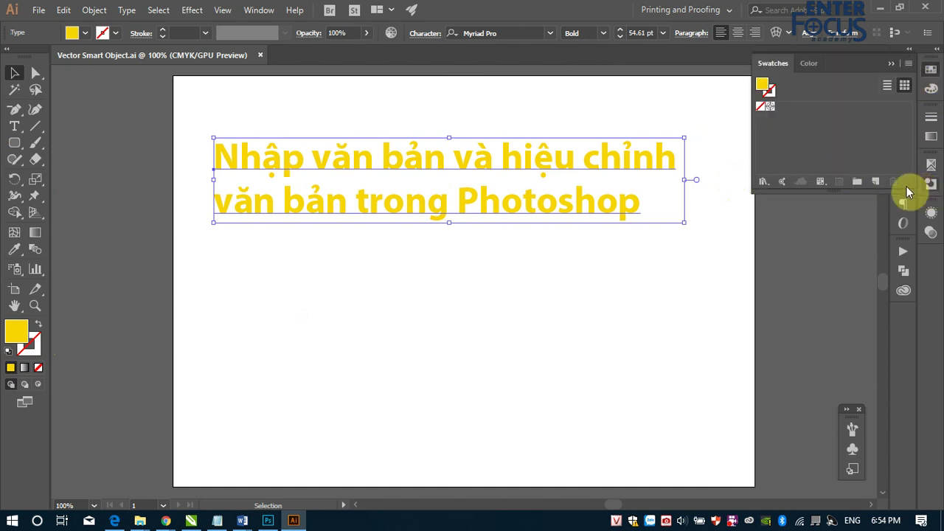
pyautogui.click(764, 182)
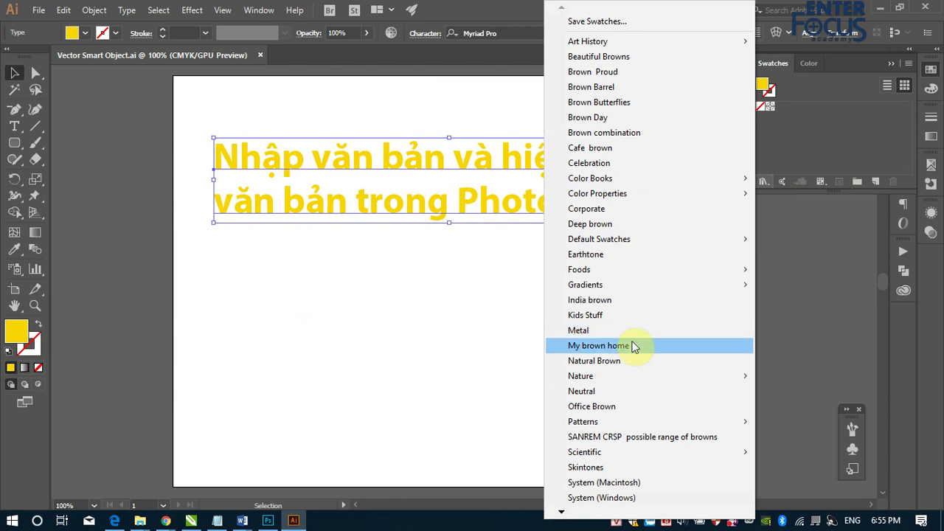
pyautogui.moveTo(583, 422)
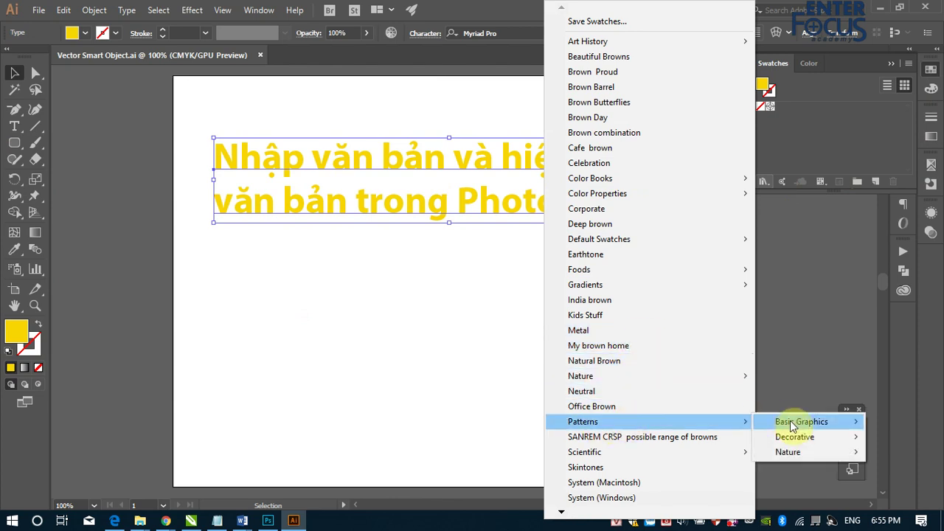
pyautogui.click(701, 422)
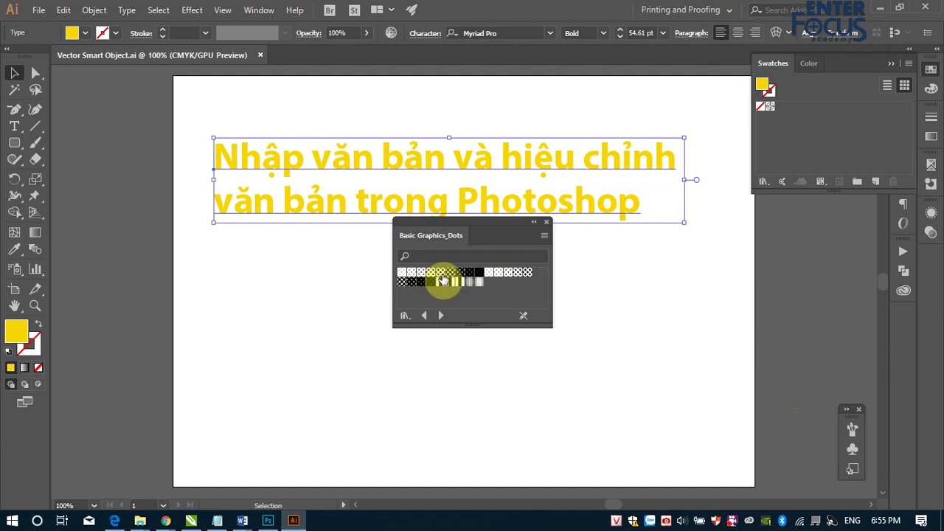
pyautogui.click(410, 283)
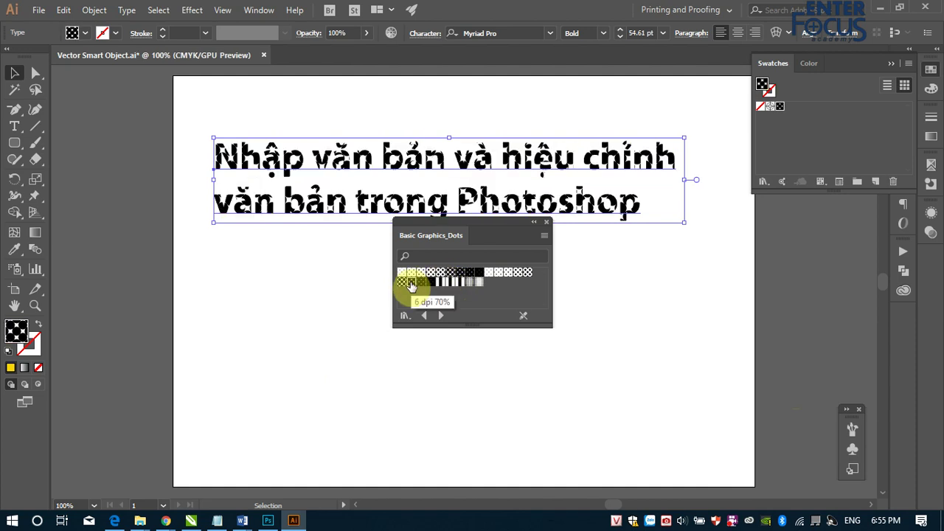
pyautogui.click(266, 294)
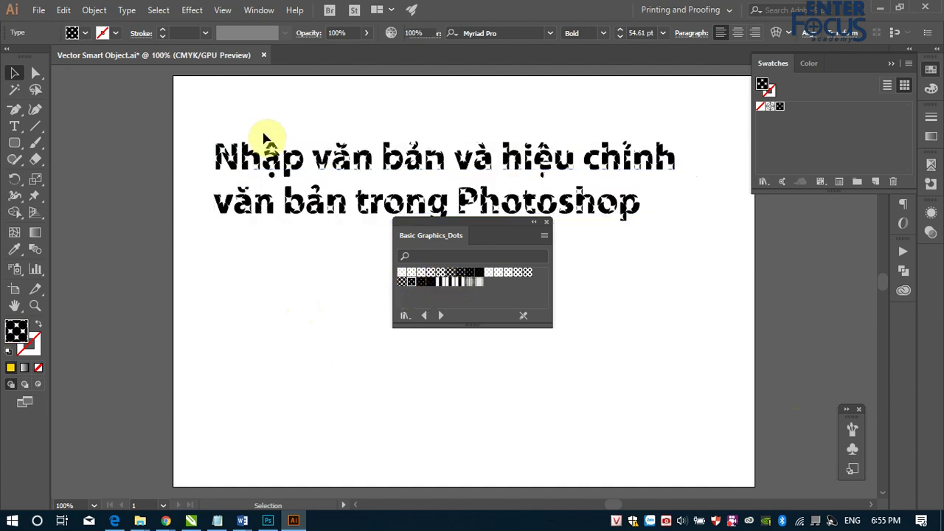
# Save and close Vector Smart Object.ai, then view the dotted heading in Text.psd.
pyautogui.click(263, 55)
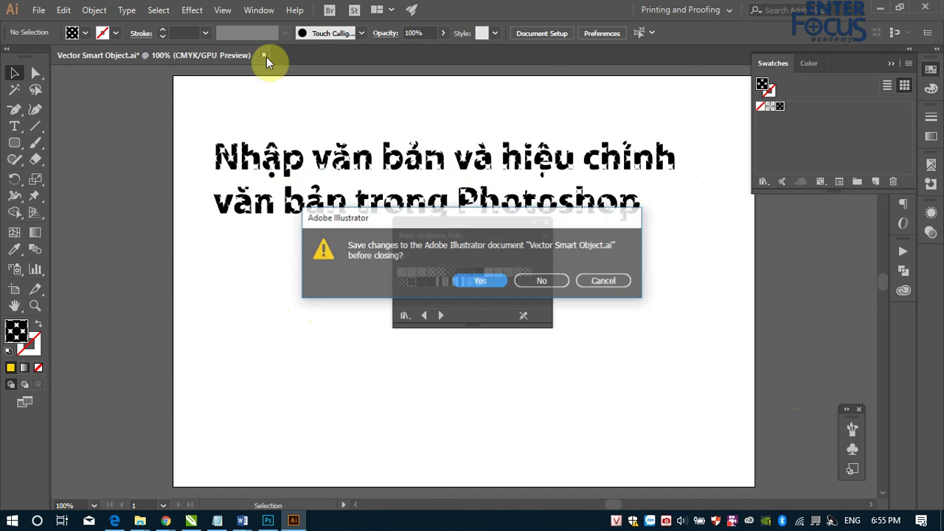
pyautogui.click(486, 283)
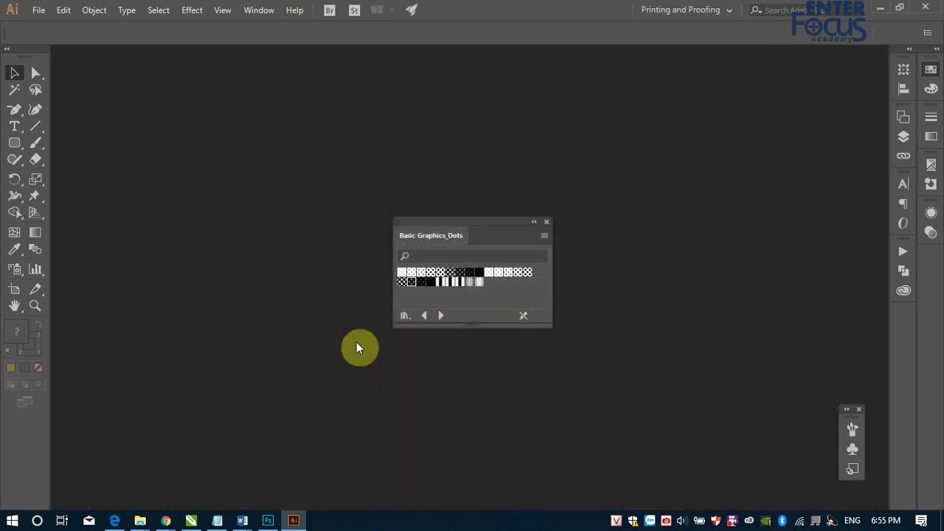
pyautogui.click(269, 520)
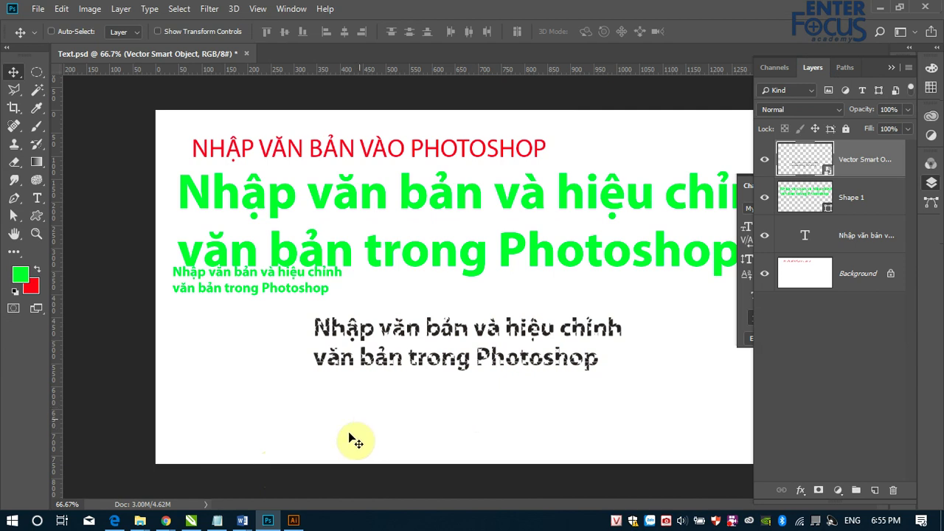
# Switch to Illustrator, whose start screen lists Vector Smart Object.ai as the most recent file.
pyautogui.click(298, 519)
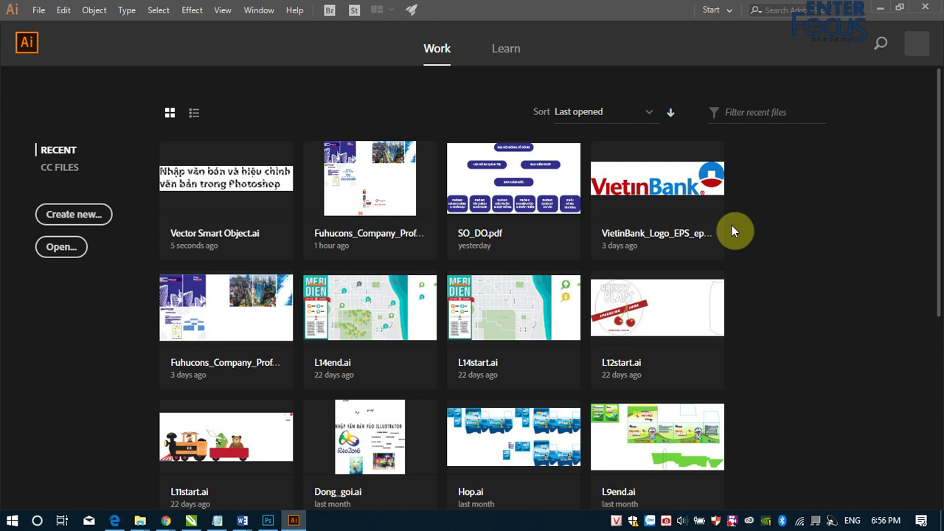
# Switch back from Illustrator to Text.psd in Photoshop.
pyautogui.click(268, 518)
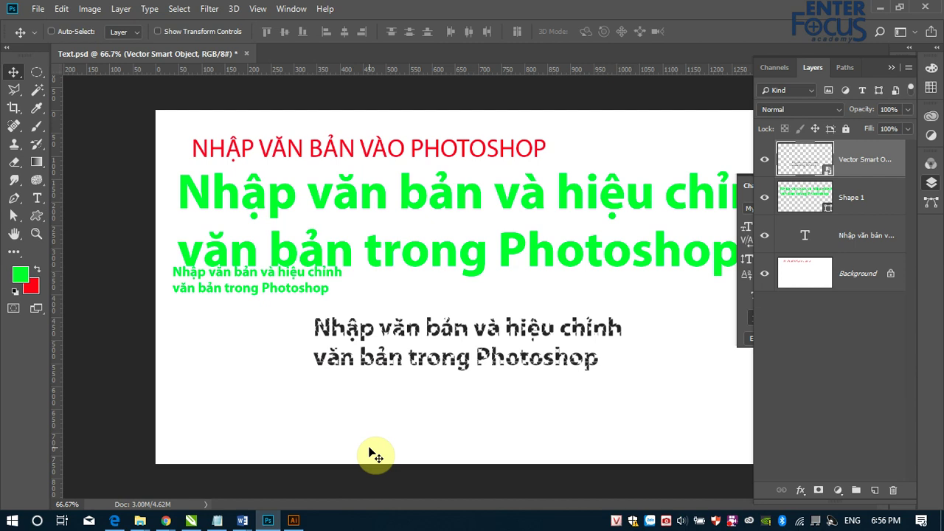
# Show the Layers panel for Text.psd instead of the Character settings.
pyautogui.rightClick(732, 524)
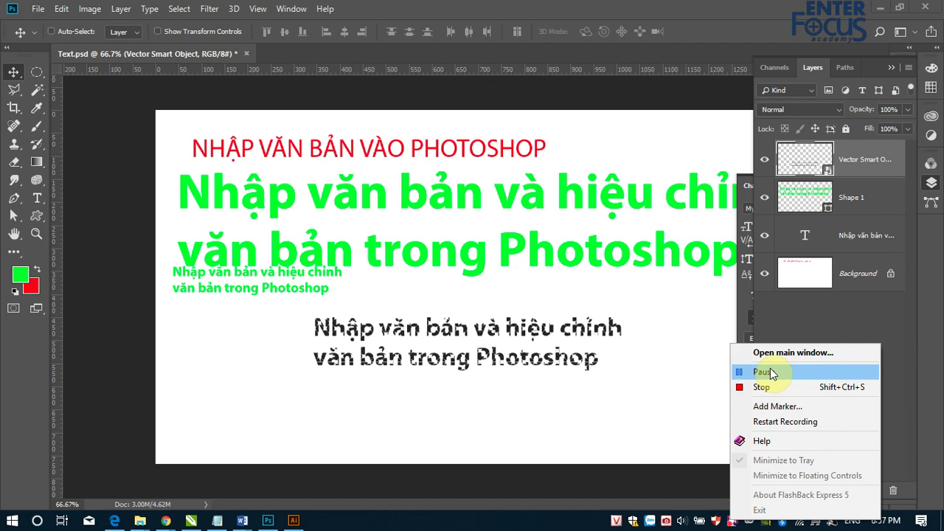
pyautogui.click(761, 369)
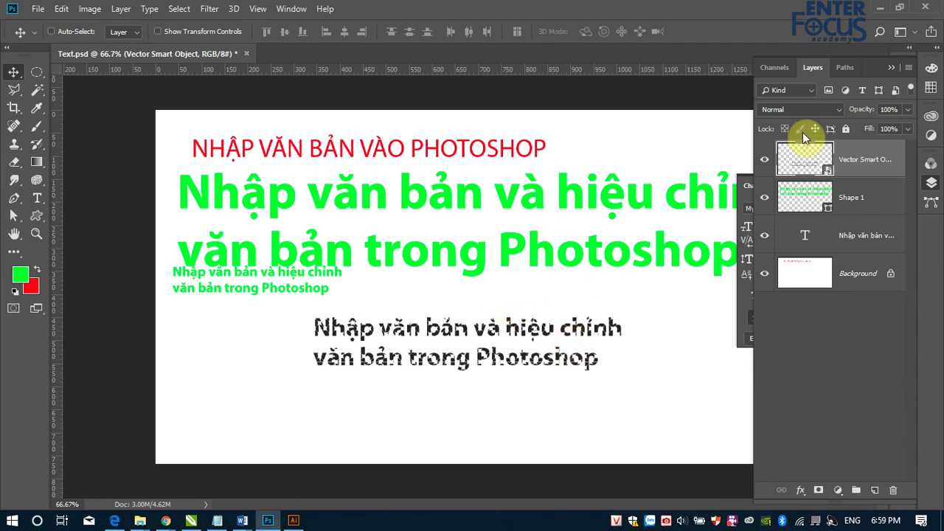
pyautogui.click(911, 47)
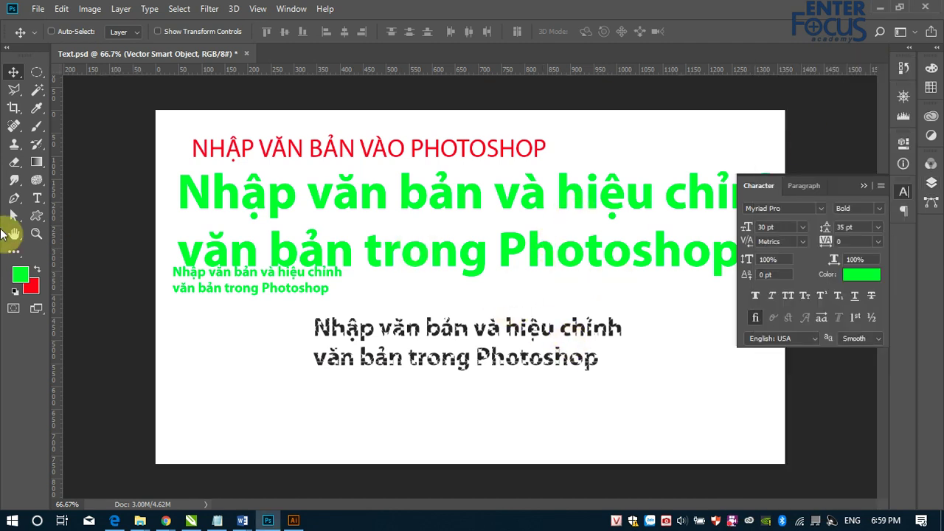
pyautogui.click(37, 199)
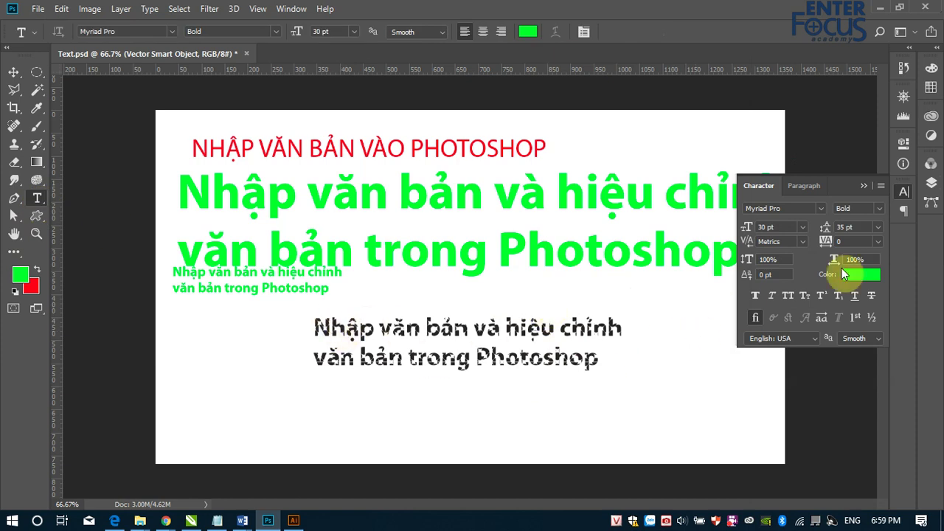
pyautogui.click(931, 182)
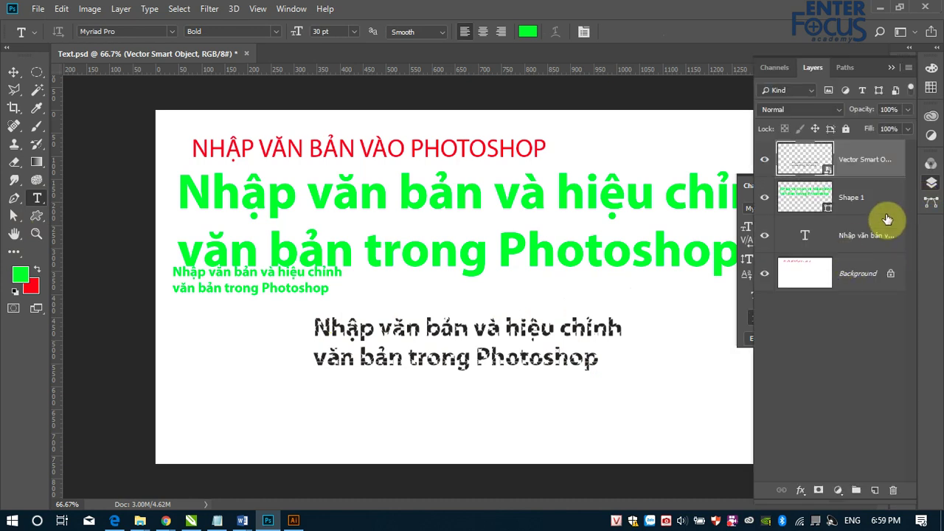
# Select the Shape 1 heading layer with the Move tool and nudge the big green heading upward.
pyautogui.click(817, 241)
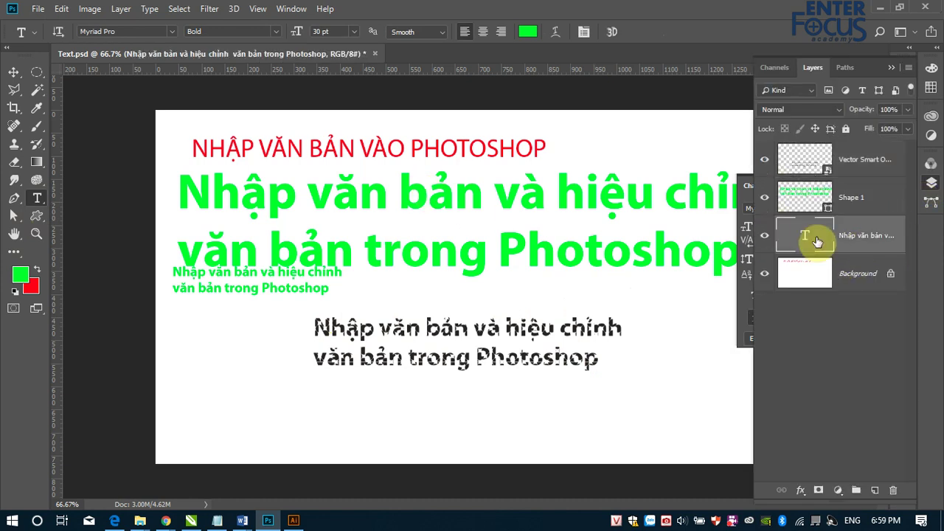
pyautogui.click(764, 237)
pyautogui.click(764, 237)
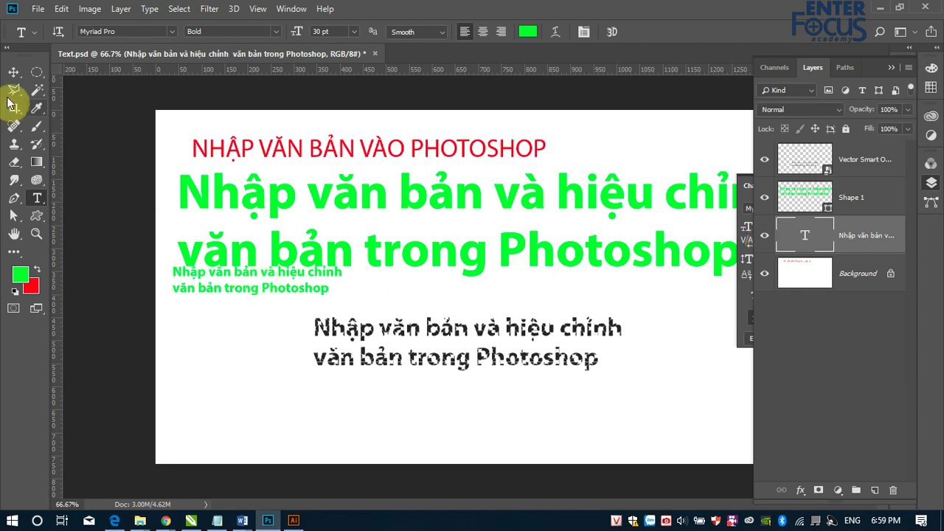
pyautogui.click(13, 72)
pyautogui.rightClick(347, 247)
pyautogui.click(365, 259)
pyautogui.moveTo(370, 203)
pyautogui.mouseDown()
pyautogui.moveTo(376, 172)
pyautogui.moveTo(386, 182)
pyautogui.mouseUp()
# Hide the big green heading and dark dotted text, then zoom in on the small green text.
pyautogui.click(764, 196)
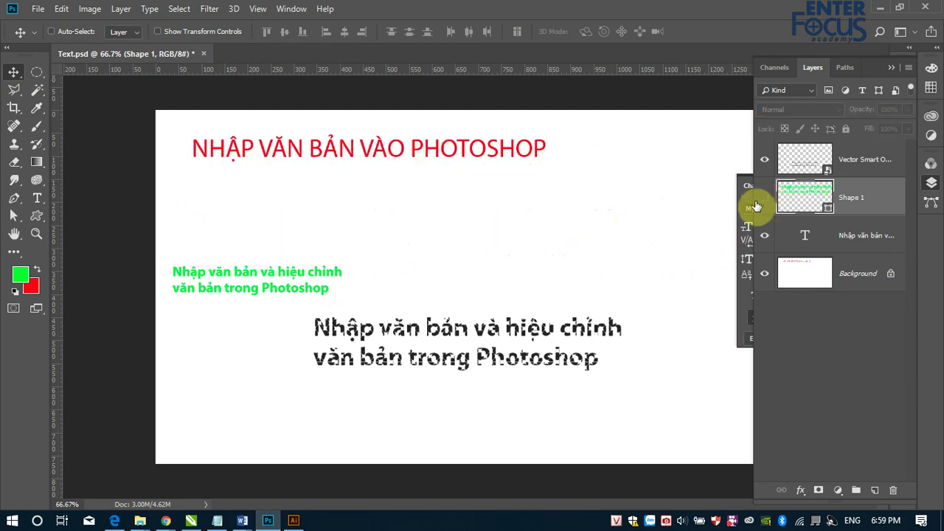
pyautogui.rightClick(474, 155)
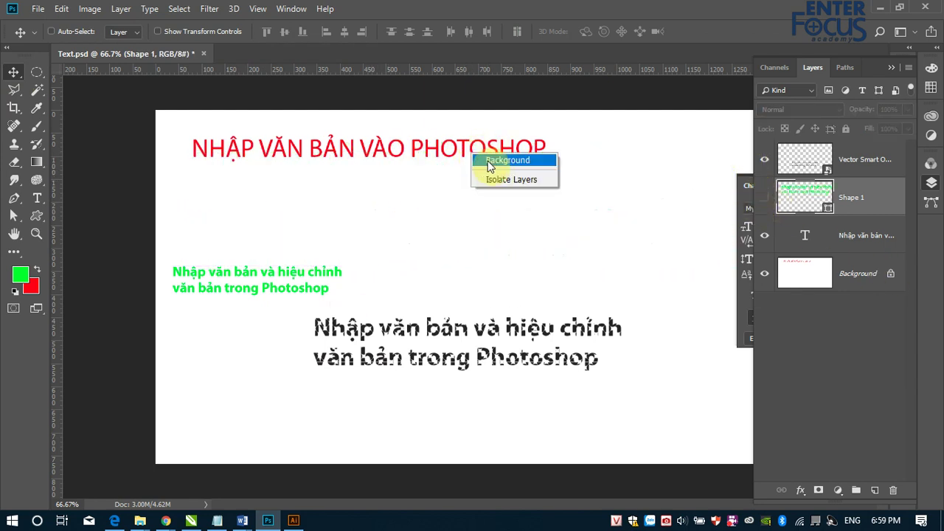
pyautogui.click(493, 161)
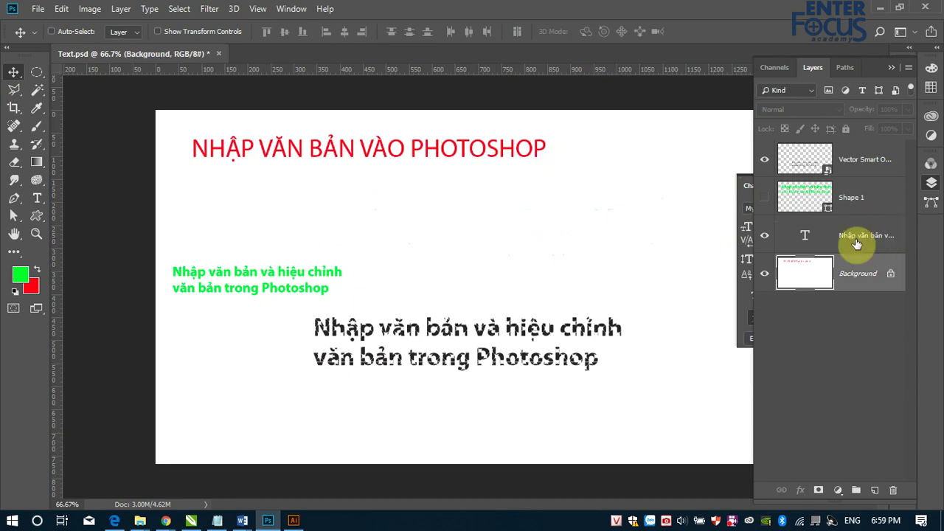
pyautogui.click(764, 160)
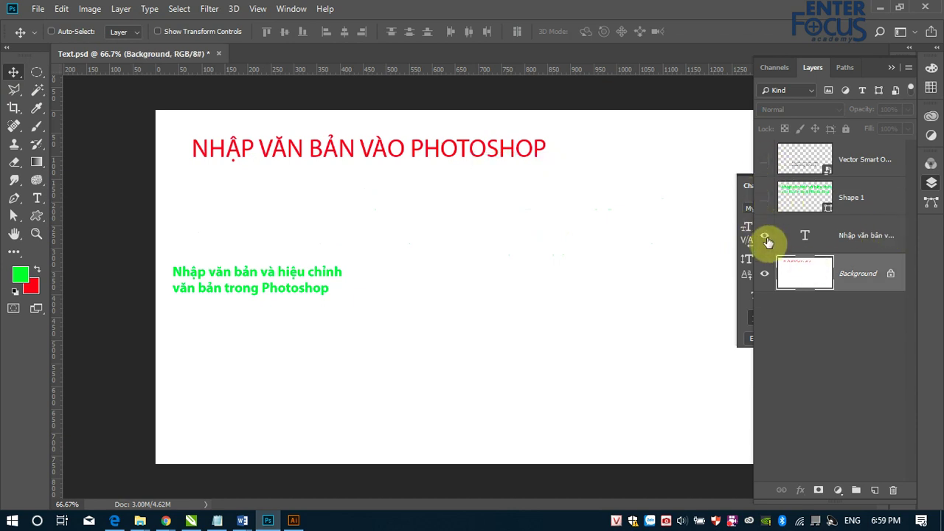
pyautogui.click(778, 241)
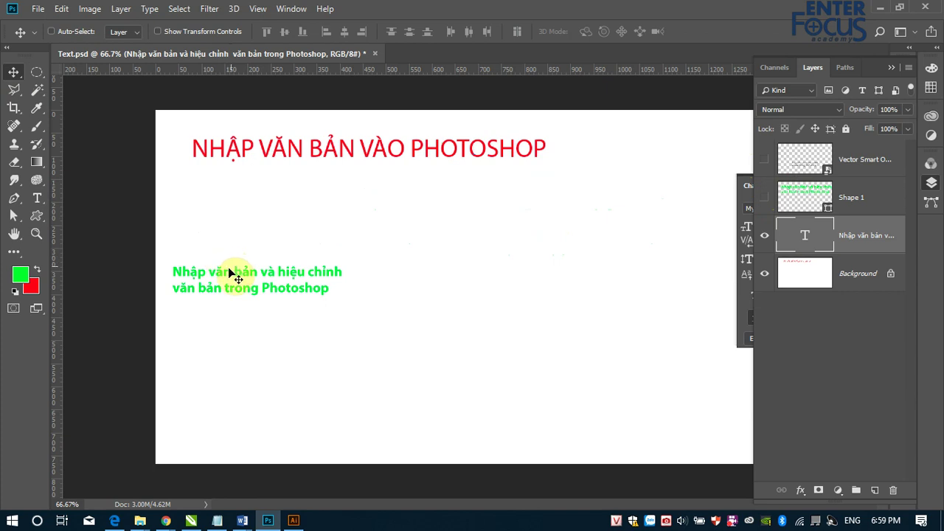
pyautogui.moveTo(172, 267)
pyautogui.mouseDown()
pyautogui.moveTo(322, 234)
pyautogui.moveTo(362, 285)
pyautogui.mouseUp()
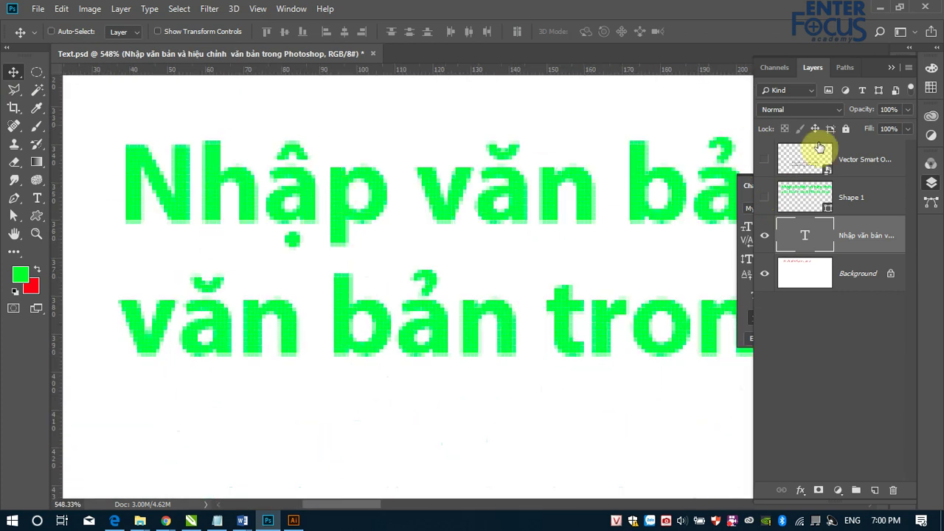
# Bring back the Character settings and briefly edit the green text before 'bản'.
pyautogui.click(891, 67)
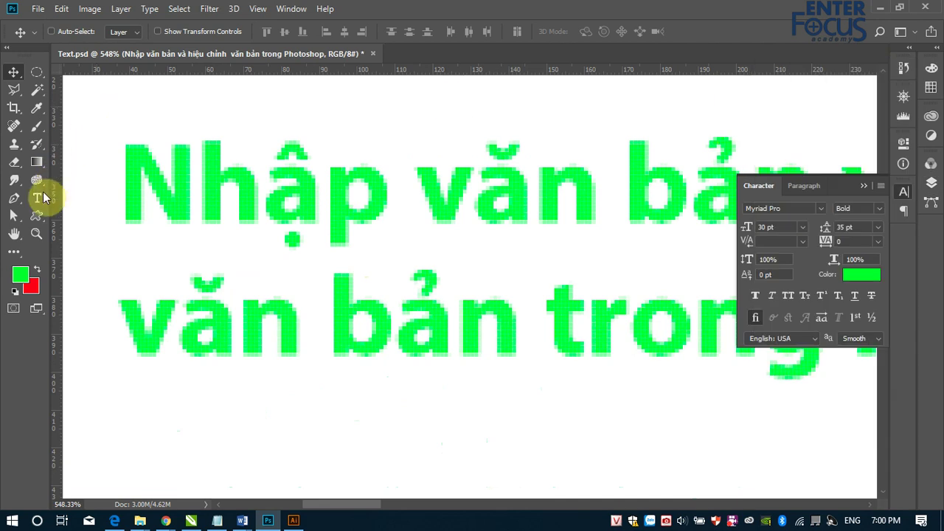
pyautogui.click(37, 198)
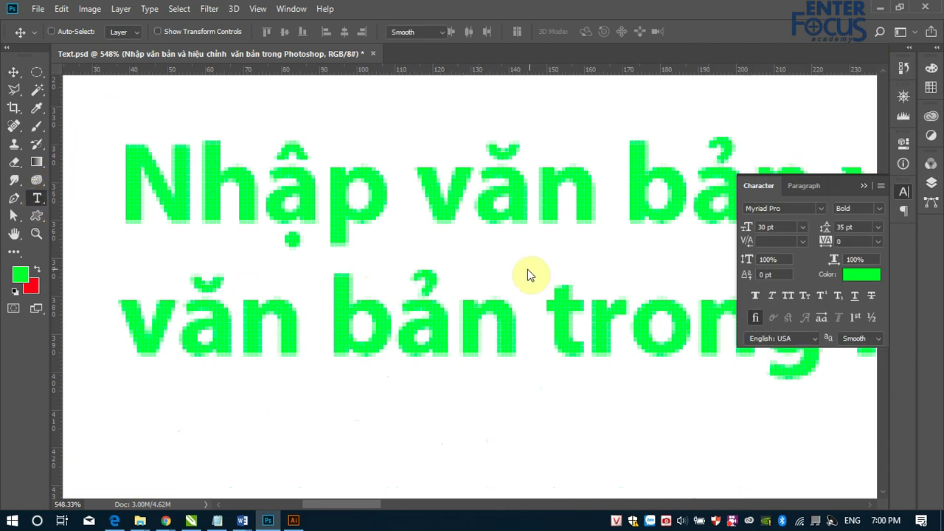
pyautogui.click(347, 318)
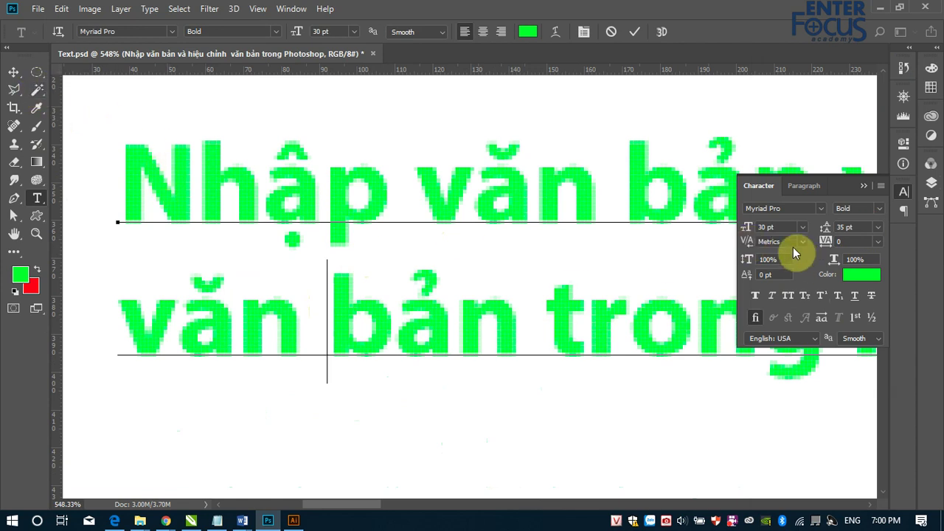
pyautogui.click(14, 71)
# Try leading values of 48, 12 and 24 pt, settling on 36 pt.
pyautogui.click(877, 231)
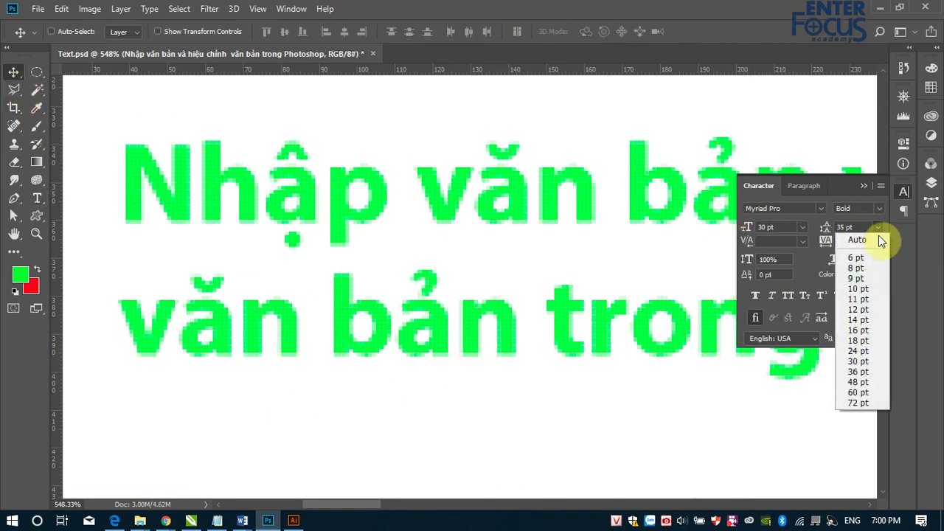
pyautogui.click(873, 386)
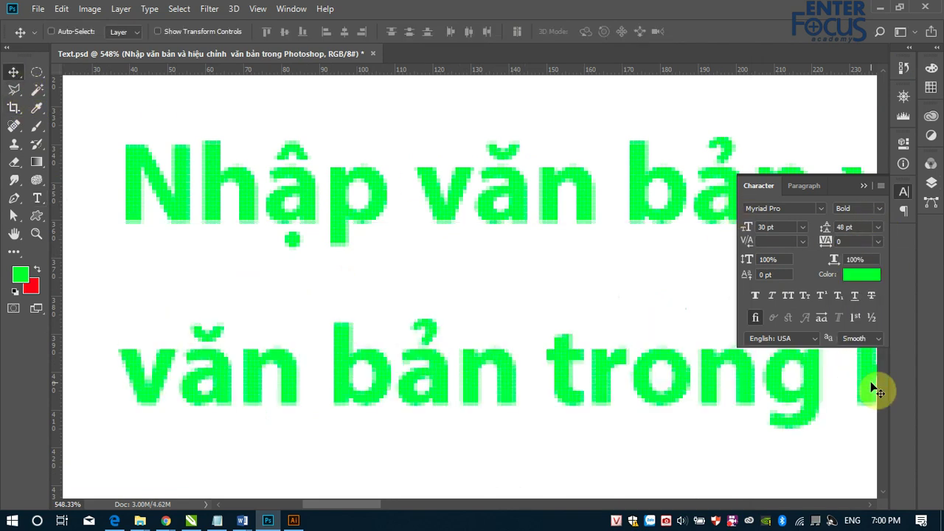
pyautogui.click(878, 228)
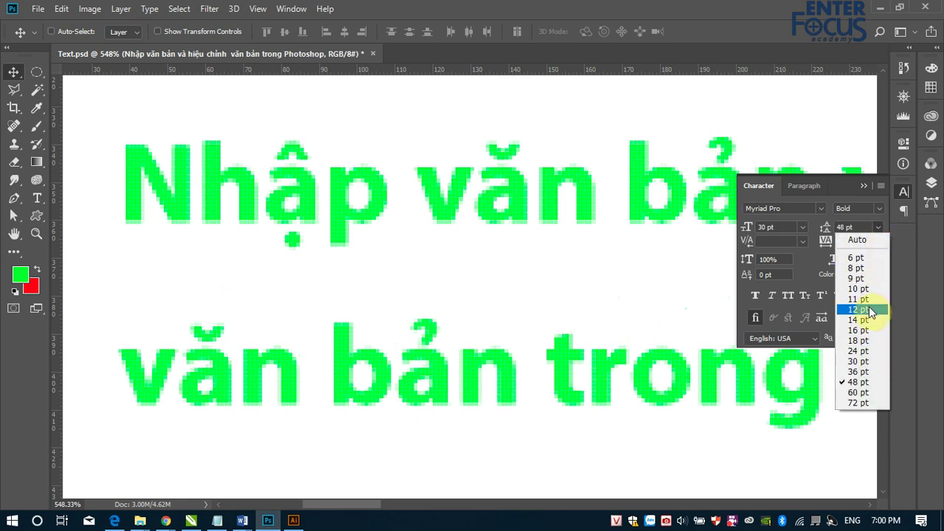
pyautogui.click(869, 309)
pyautogui.click(878, 227)
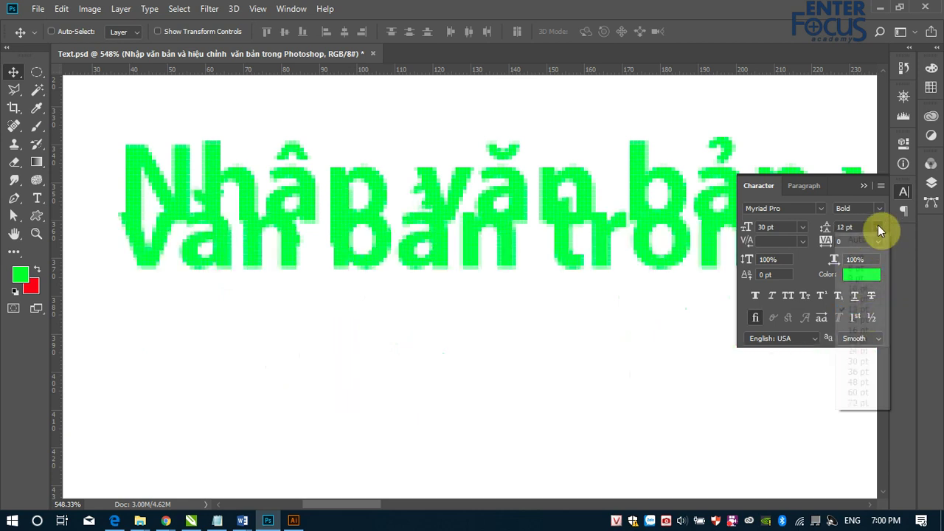
pyautogui.click(856, 347)
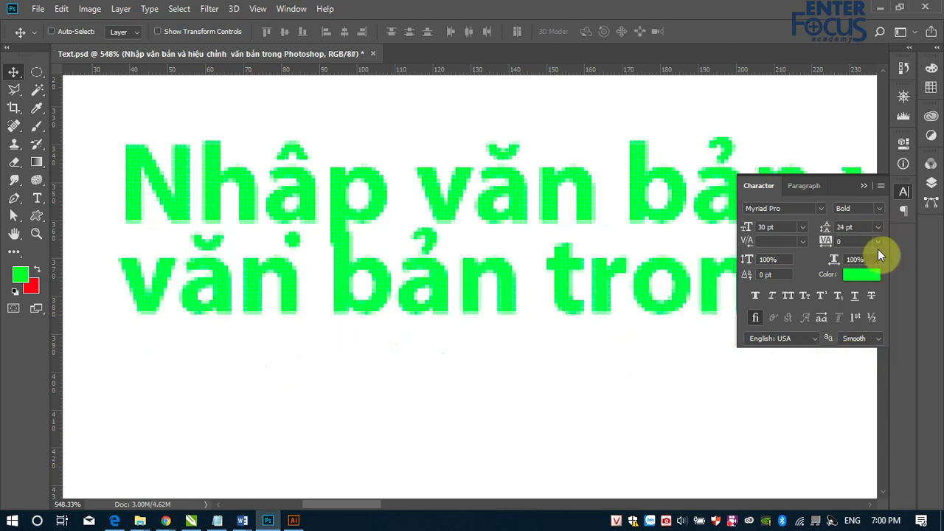
pyautogui.click(878, 228)
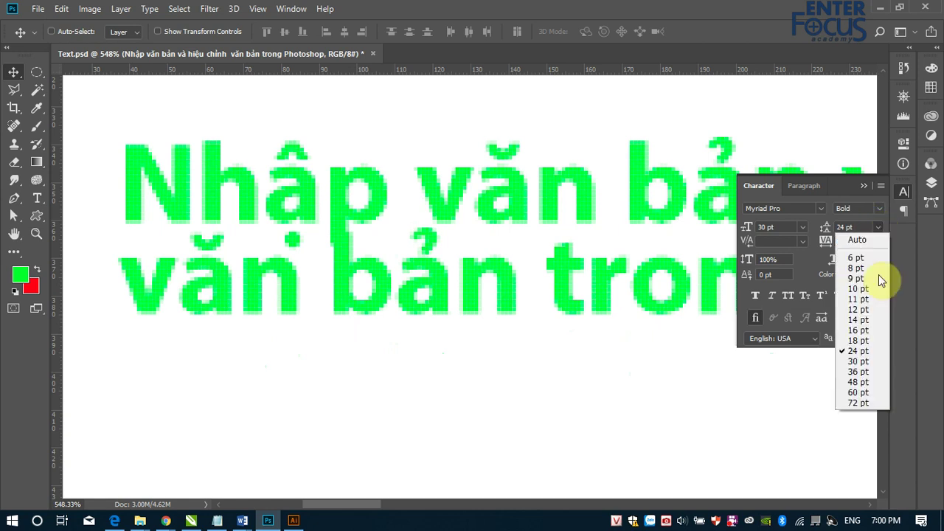
pyautogui.click(869, 372)
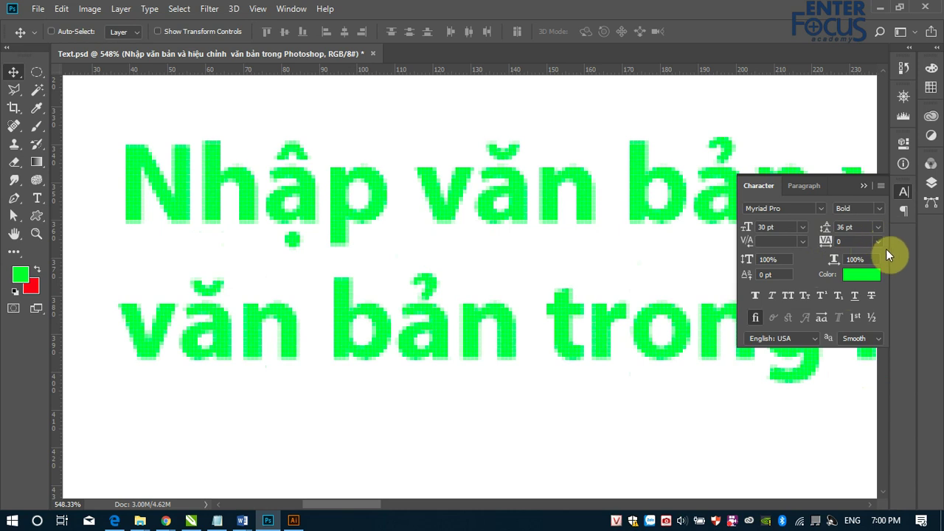
pyautogui.click(878, 241)
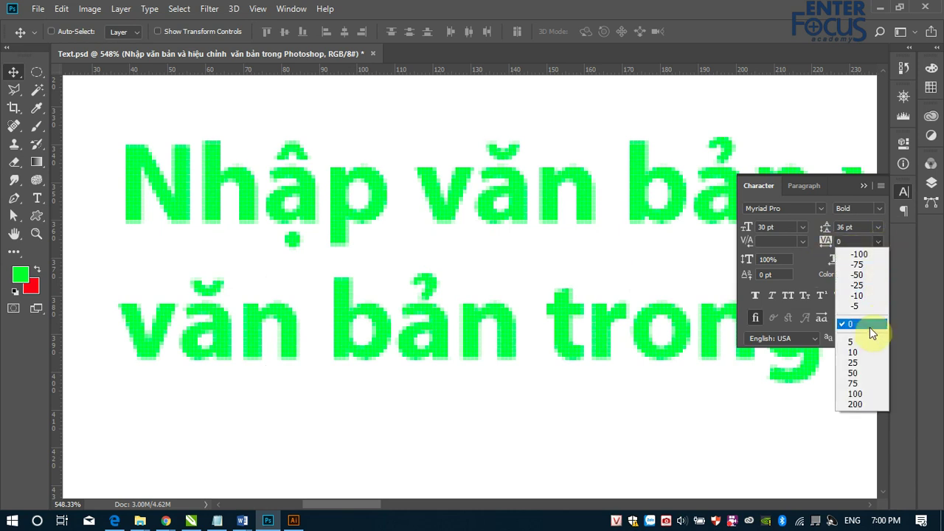
pyautogui.click(860, 405)
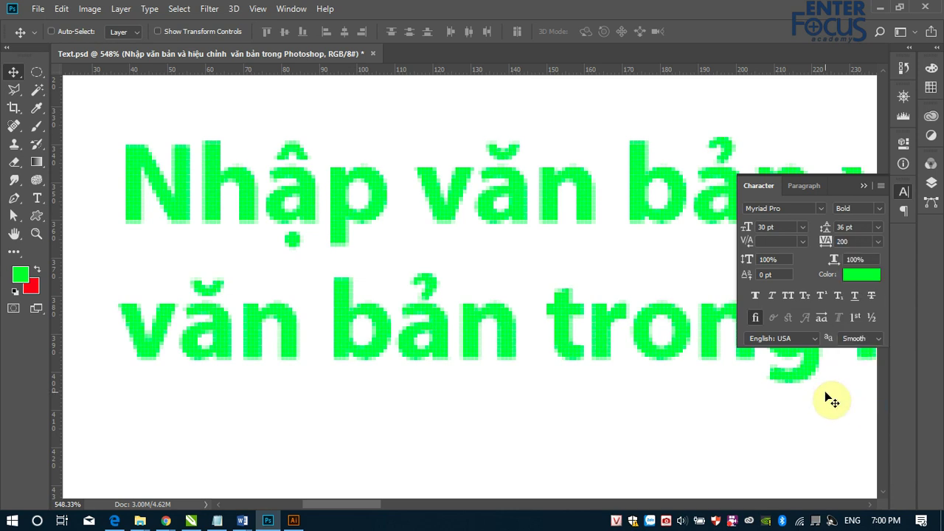
pyautogui.click(878, 241)
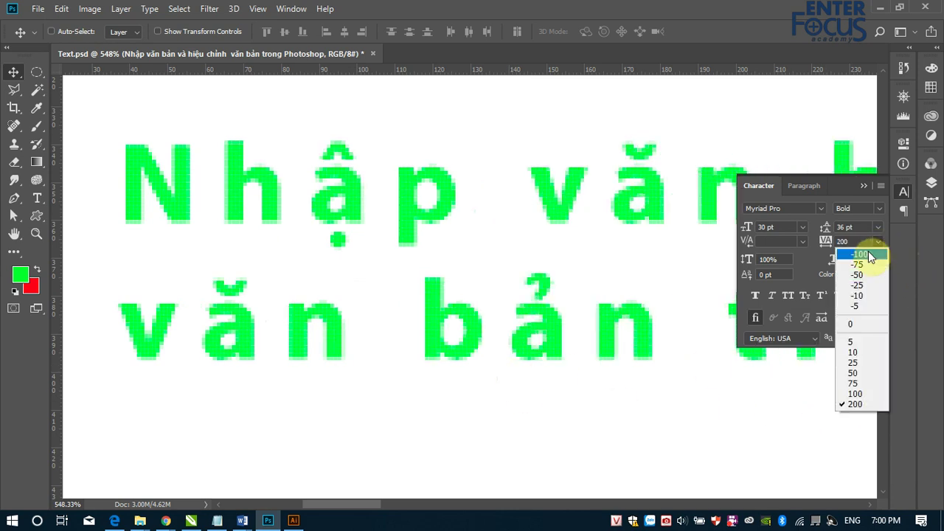
pyautogui.click(862, 255)
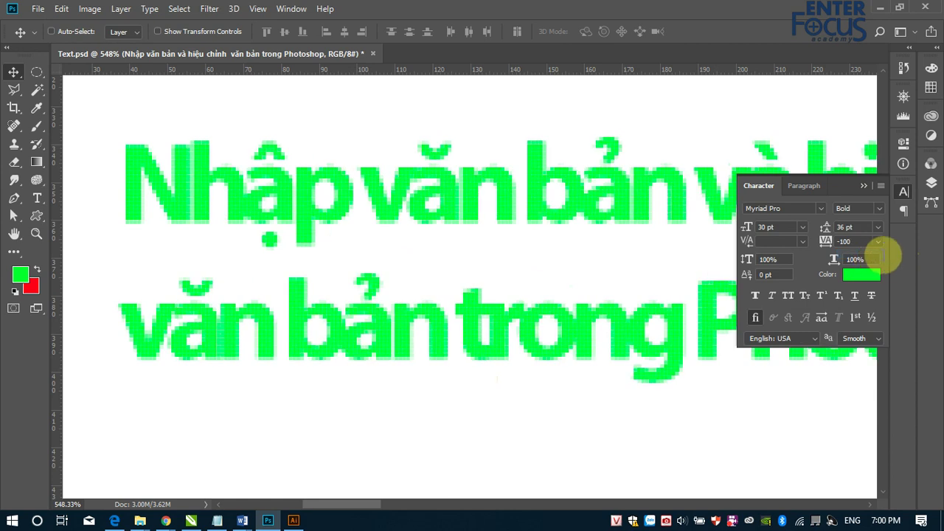
pyautogui.click(877, 241)
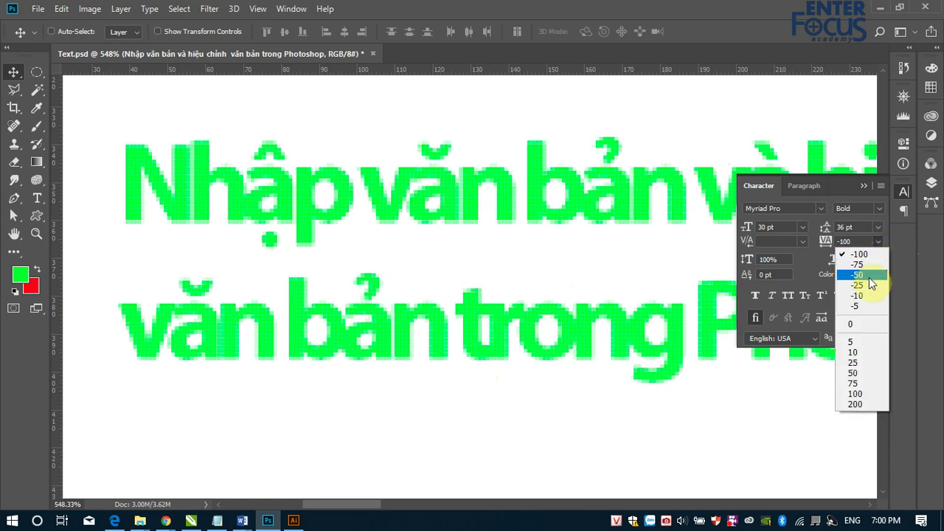
pyautogui.click(873, 324)
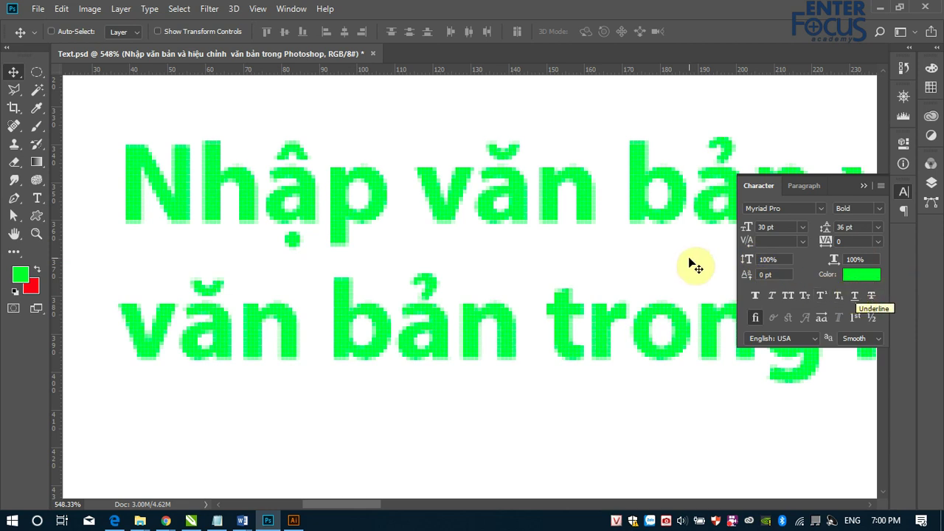
pyautogui.click(768, 260)
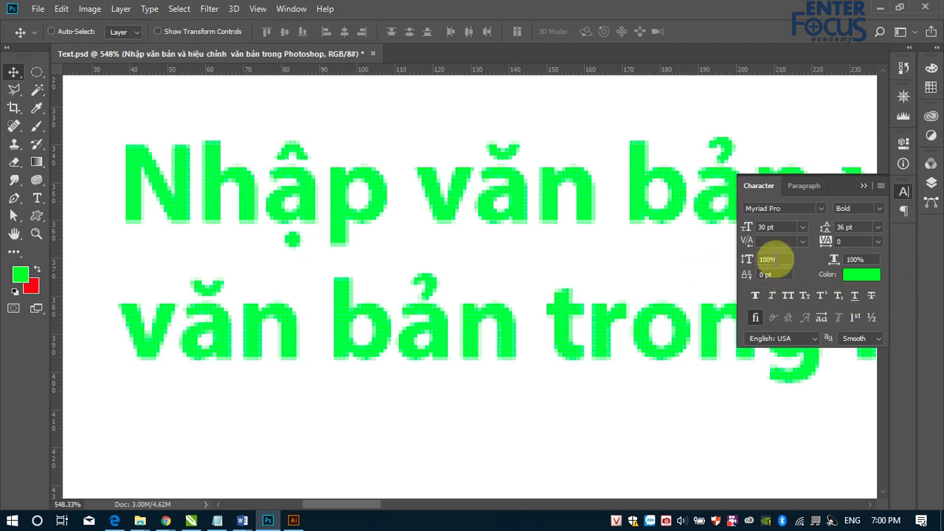
pyautogui.click(843, 226)
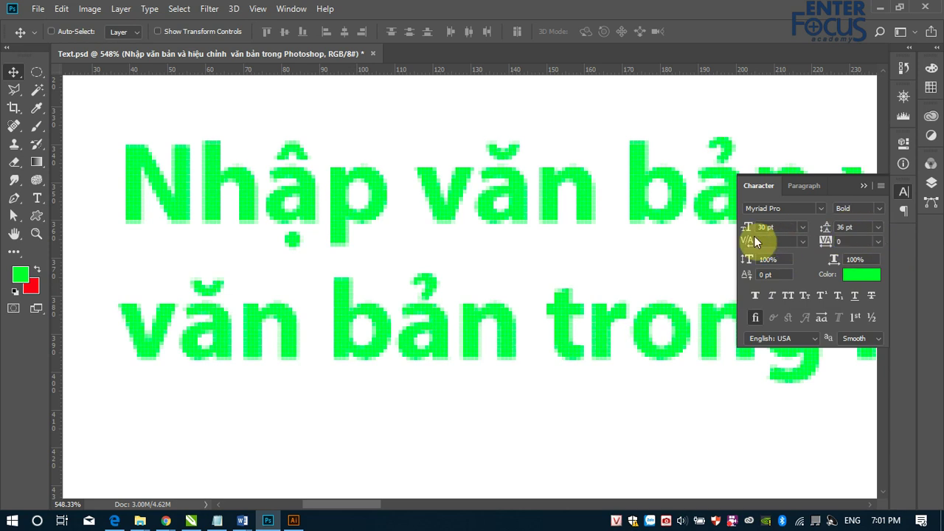
pyautogui.click(37, 198)
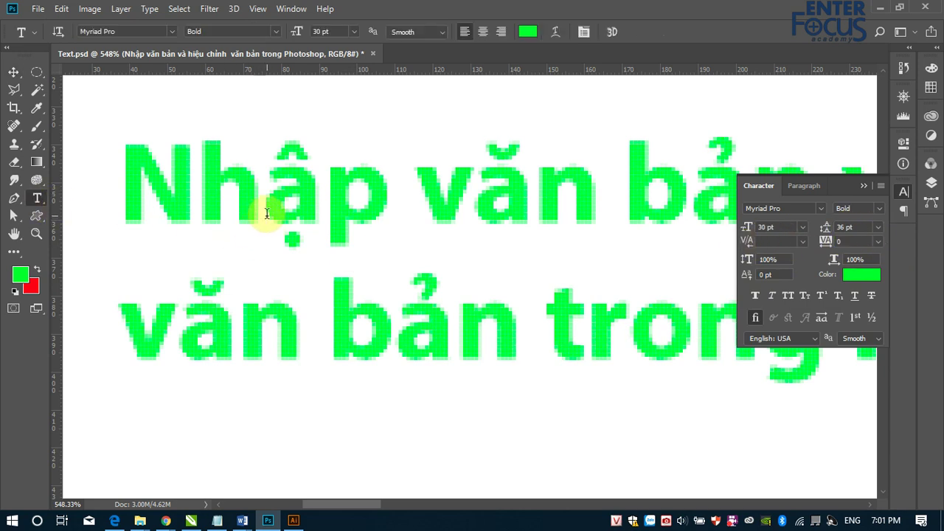
pyautogui.click(180, 324)
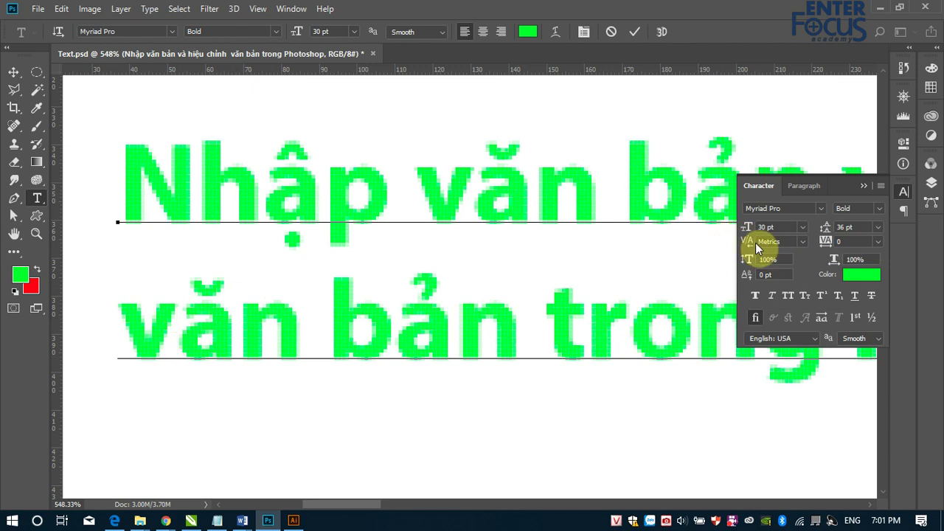
pyautogui.click(805, 241)
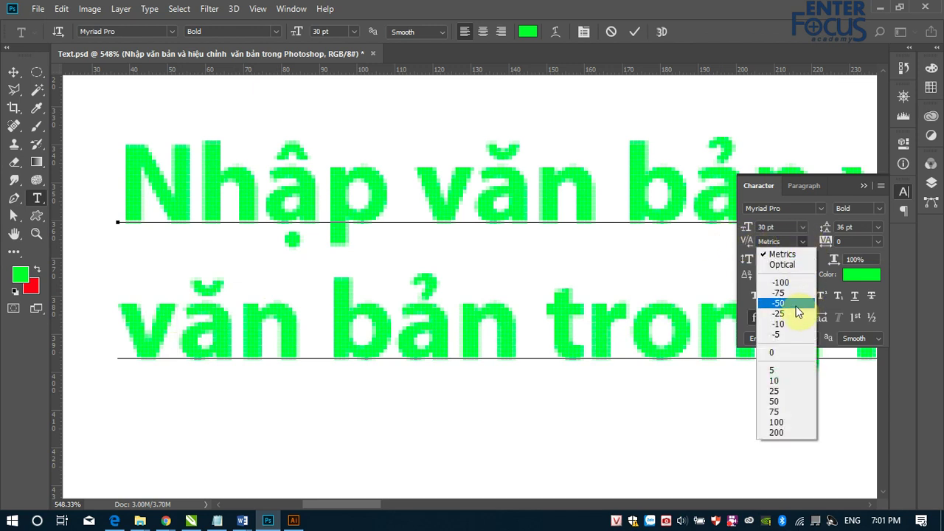
pyautogui.click(788, 283)
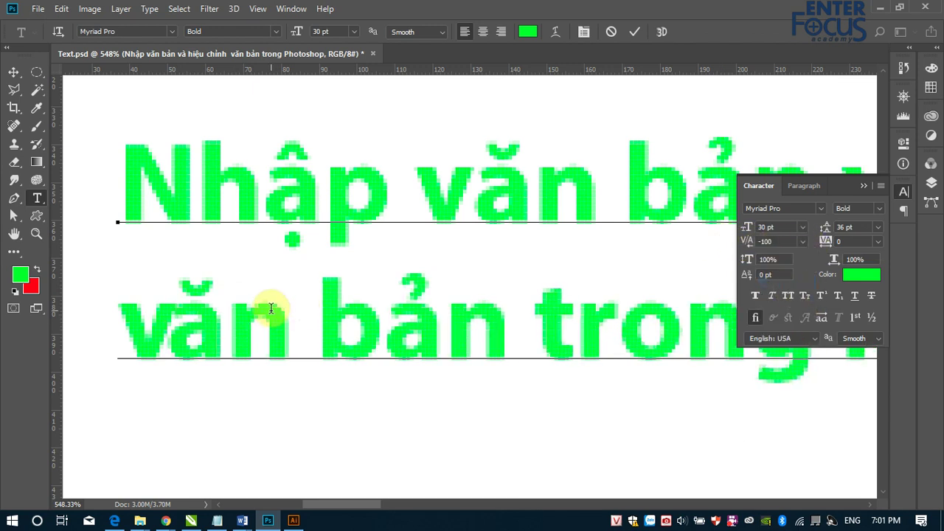
pyautogui.click(801, 241)
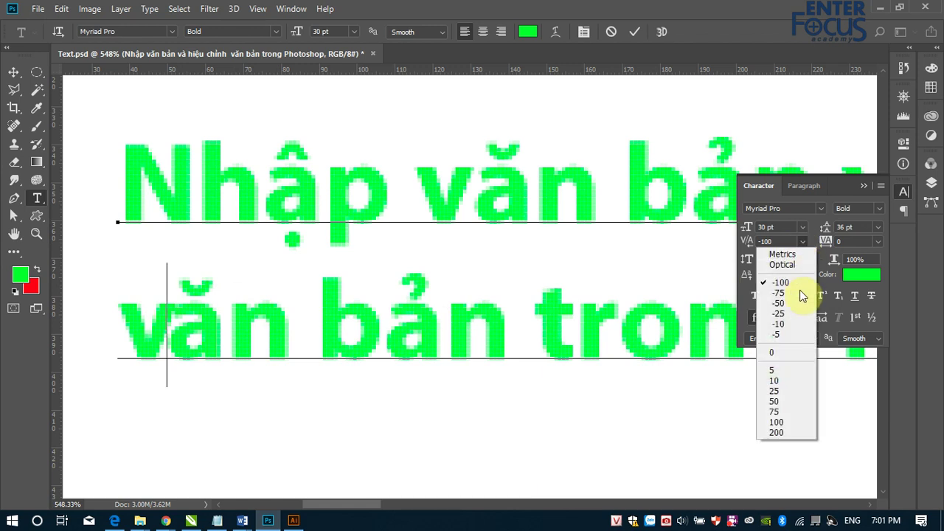
pyautogui.click(782, 422)
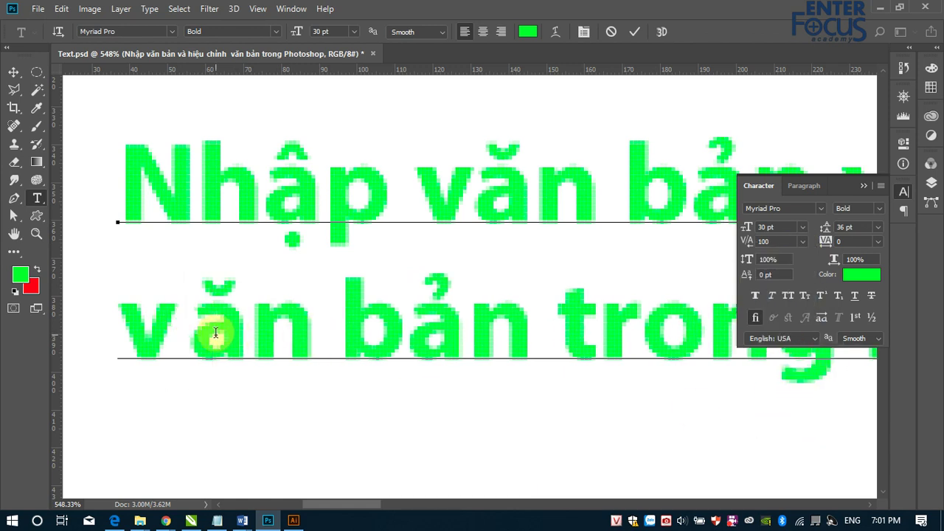
pyautogui.click(803, 242)
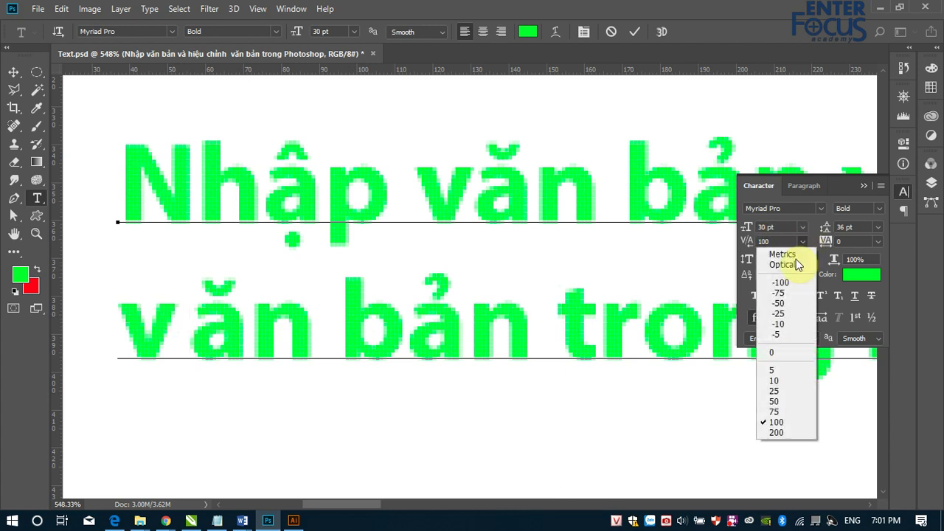
pyautogui.click(774, 352)
pyautogui.click(14, 71)
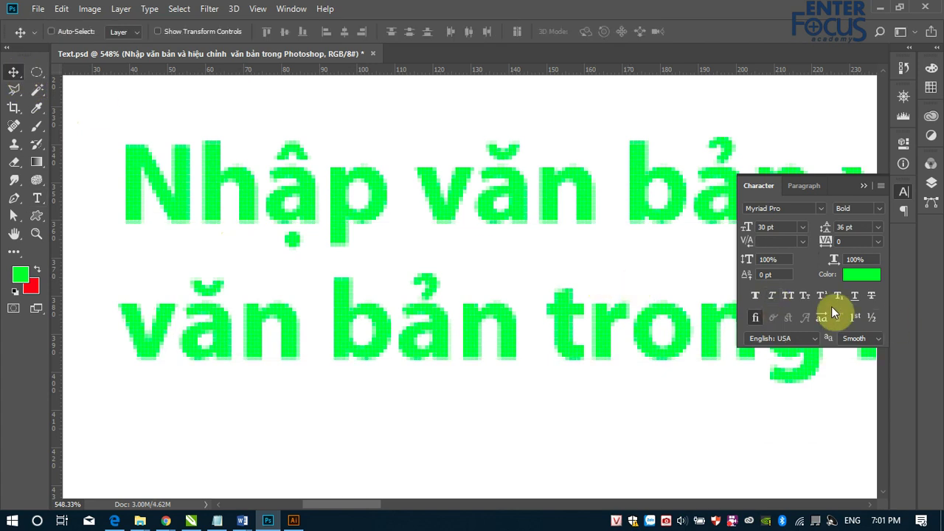
pyautogui.click(786, 297)
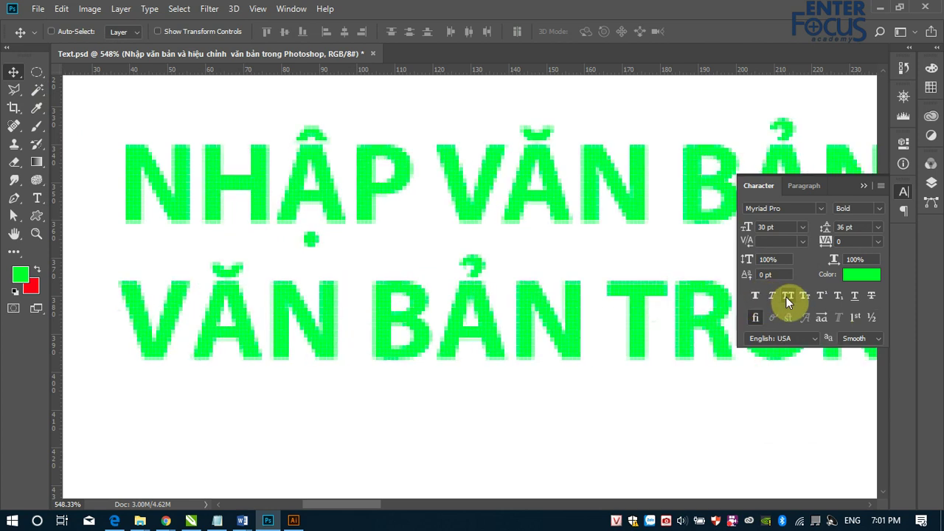
pyautogui.click(808, 298)
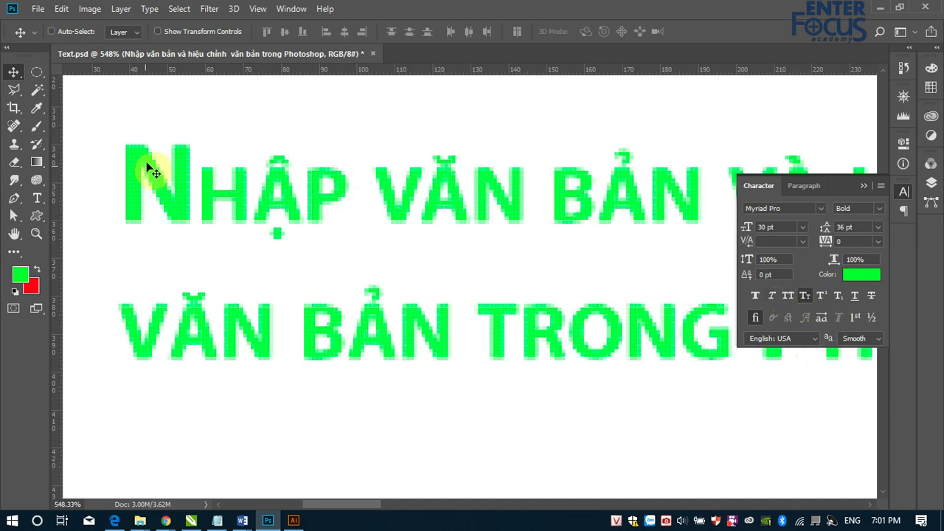
pyautogui.click(806, 295)
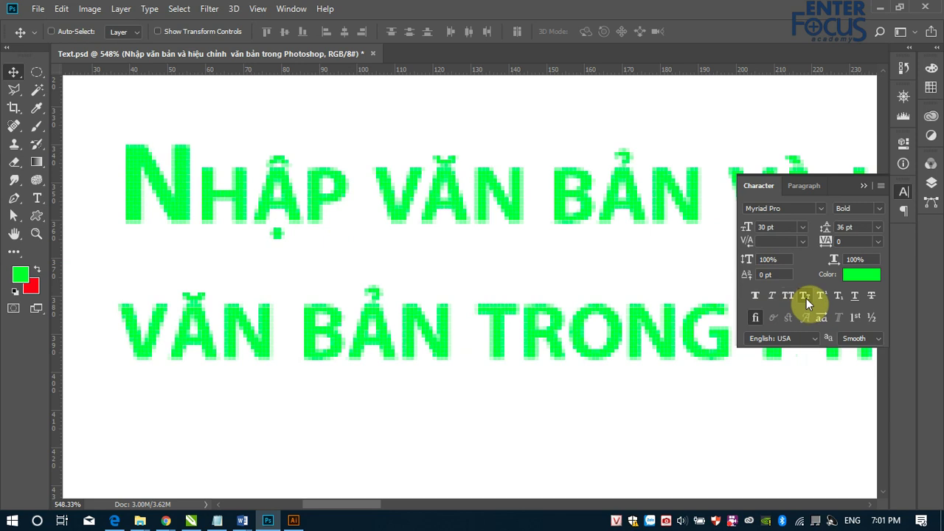
pyautogui.click(807, 297)
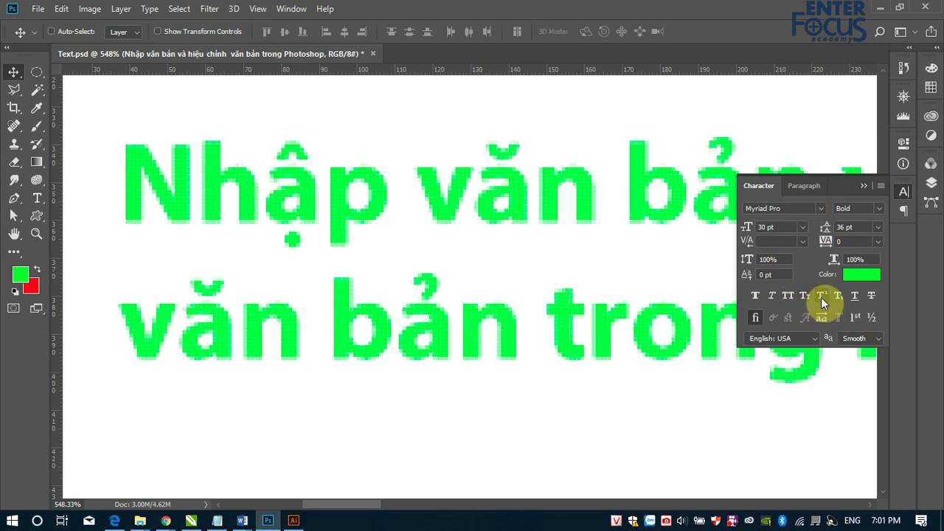
pyautogui.click(821, 298)
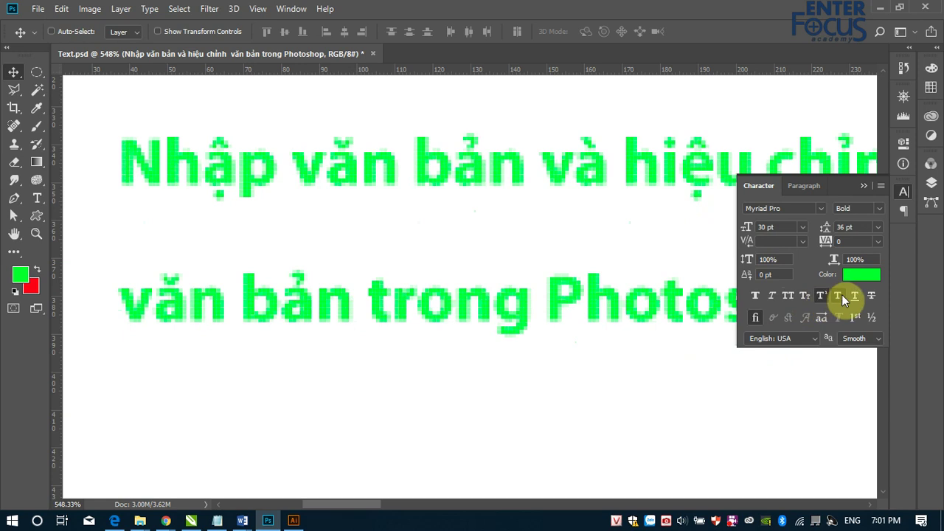
pyautogui.click(842, 296)
pyautogui.click(822, 297)
pyautogui.click(823, 297)
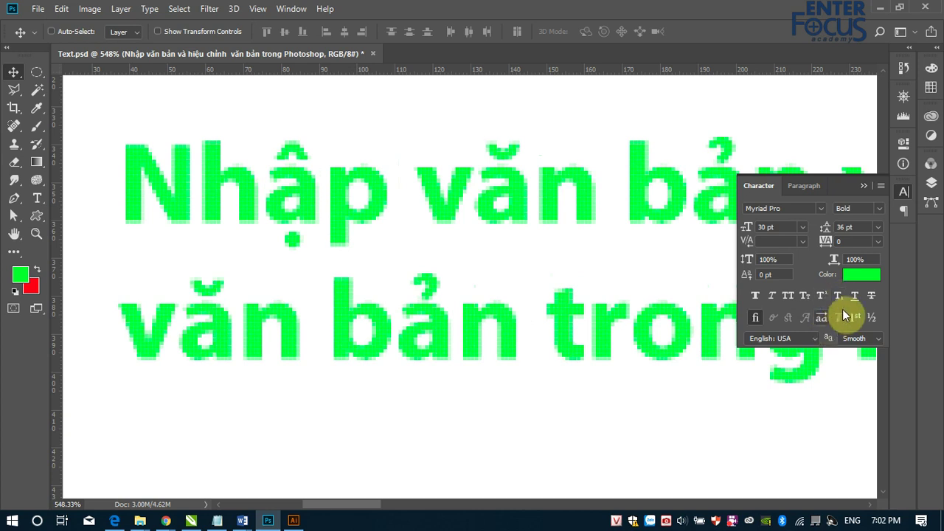
pyautogui.click(838, 296)
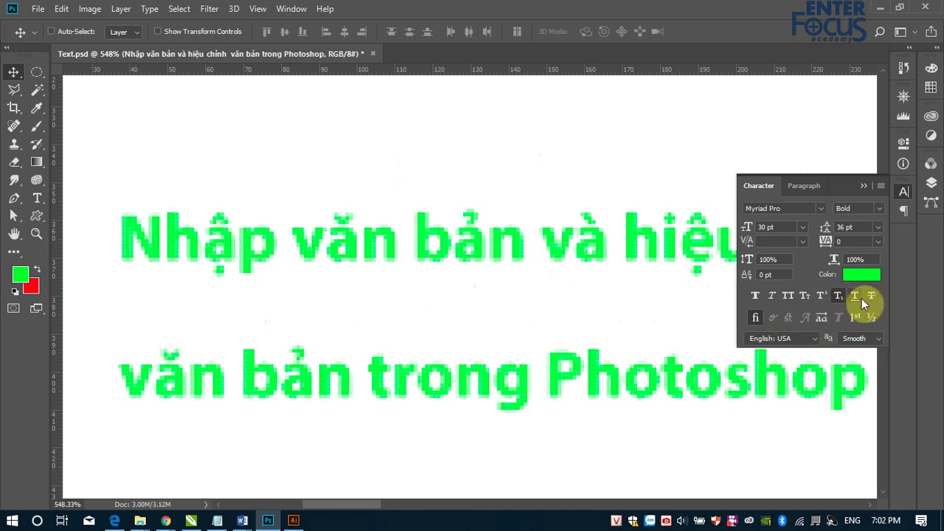
pyautogui.click(838, 297)
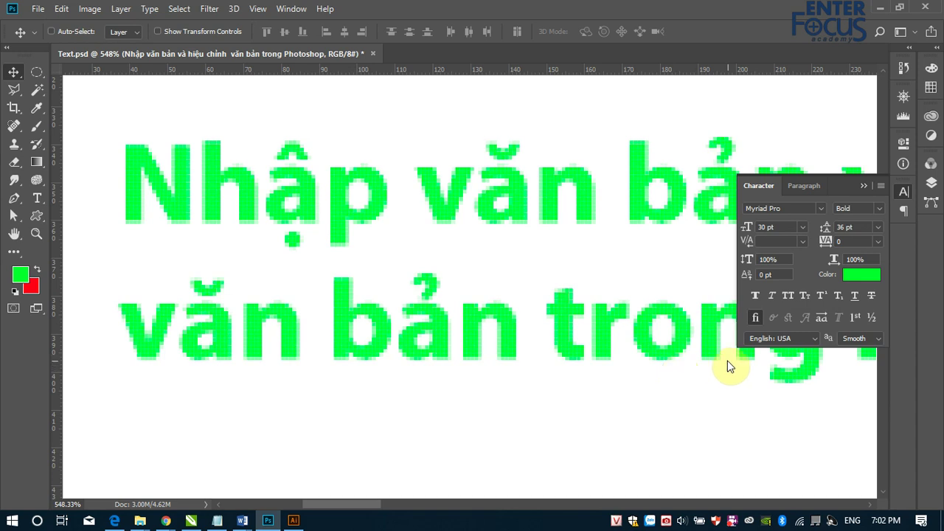
# Show the Paragraph settings and zoom out to view the red title and green heading.
pyautogui.click(810, 185)
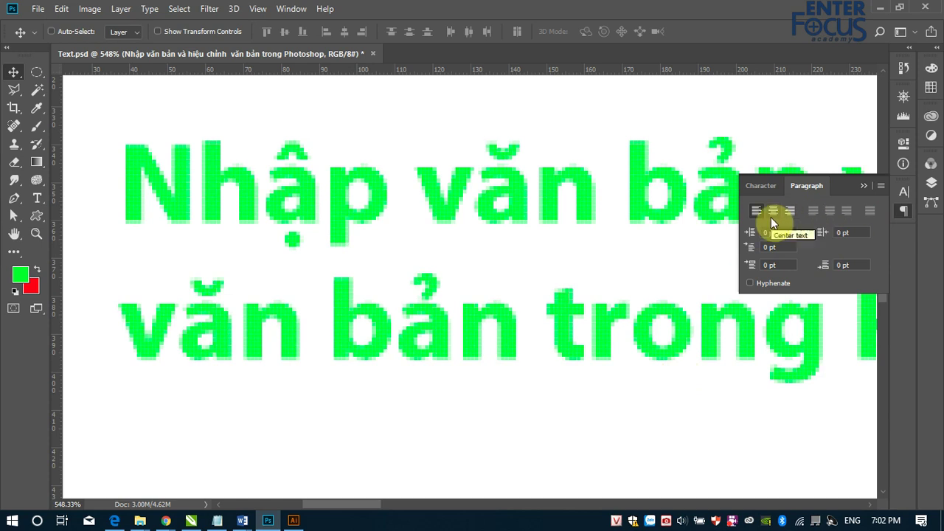
pyautogui.hotkey('ctrl', '-')
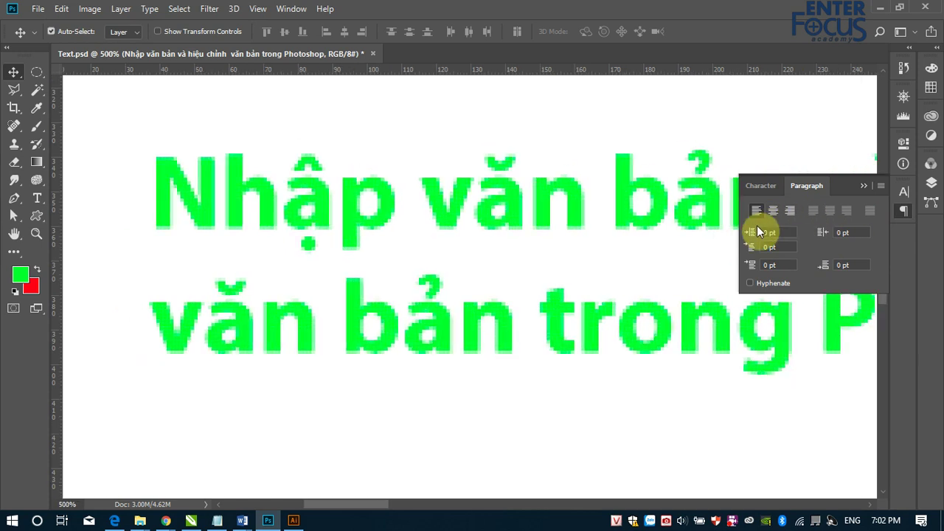
pyautogui.hotkey('ctrl', '-')
pyautogui.hotkey('ctrl', '-')
pyautogui.hotkey('ctrl', '-')
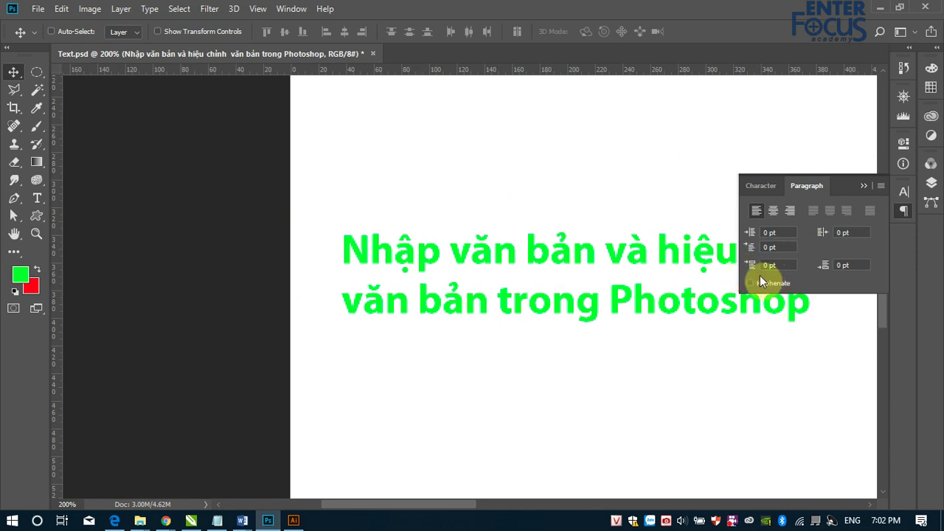
pyautogui.press('ctrl')
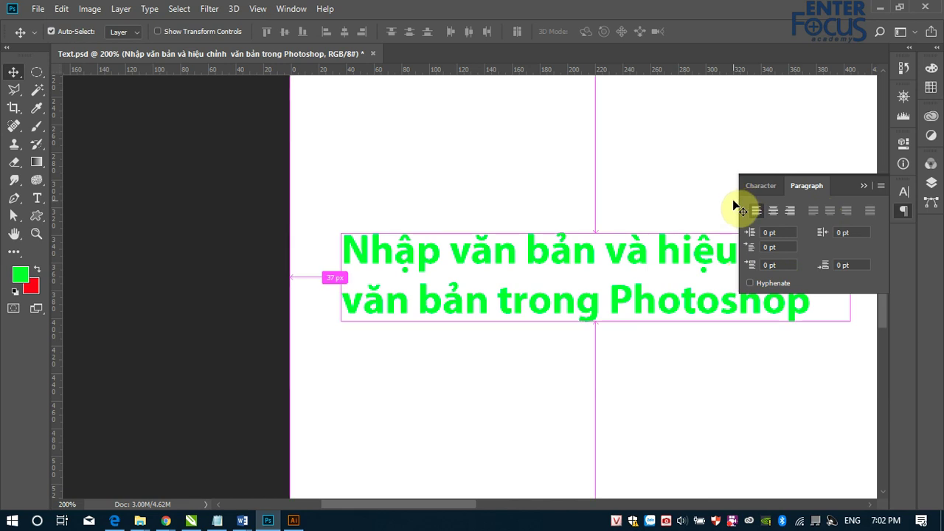
pyautogui.hotkey('ctrl', '-')
pyautogui.moveTo(678, 236); pyautogui.dragTo(457, 281)
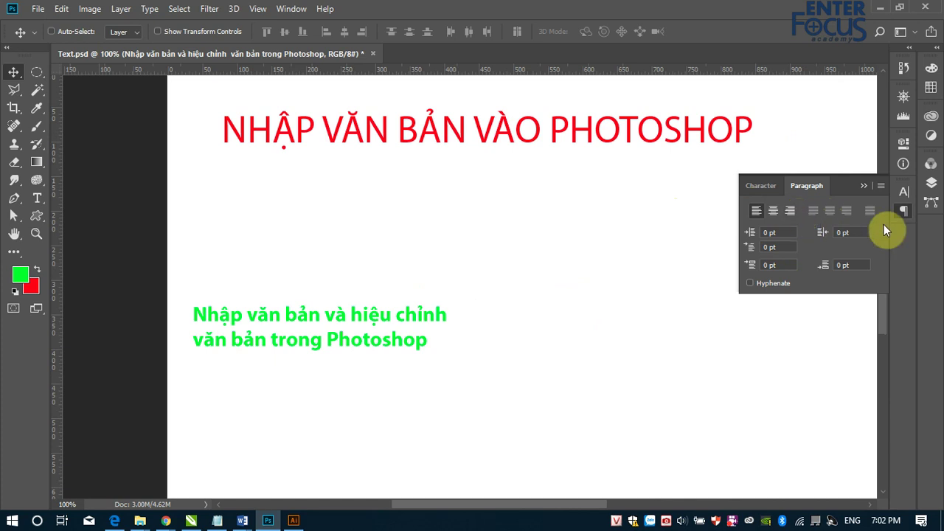
# Collapse the Paragraph panel and select the green heading's text layer from the canvas.
pyautogui.click(865, 186)
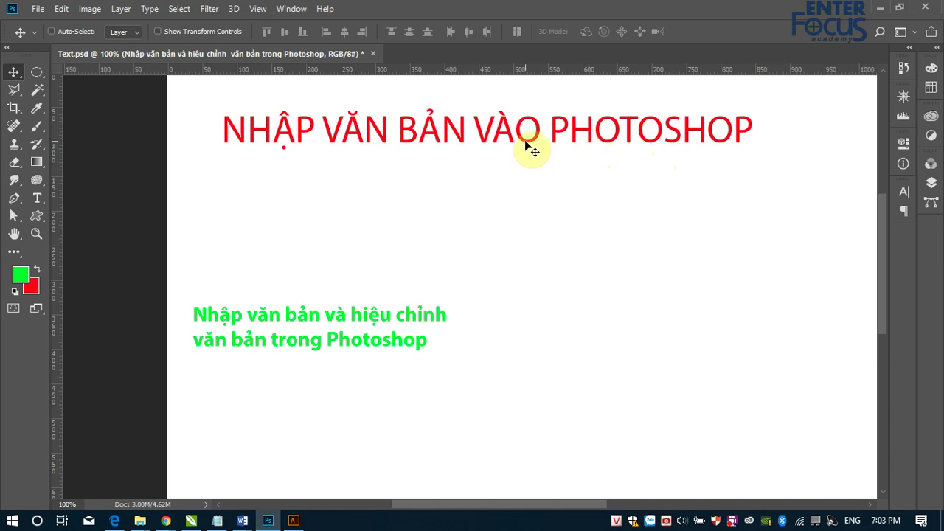
pyautogui.rightClick(319, 318)
pyautogui.click(343, 326)
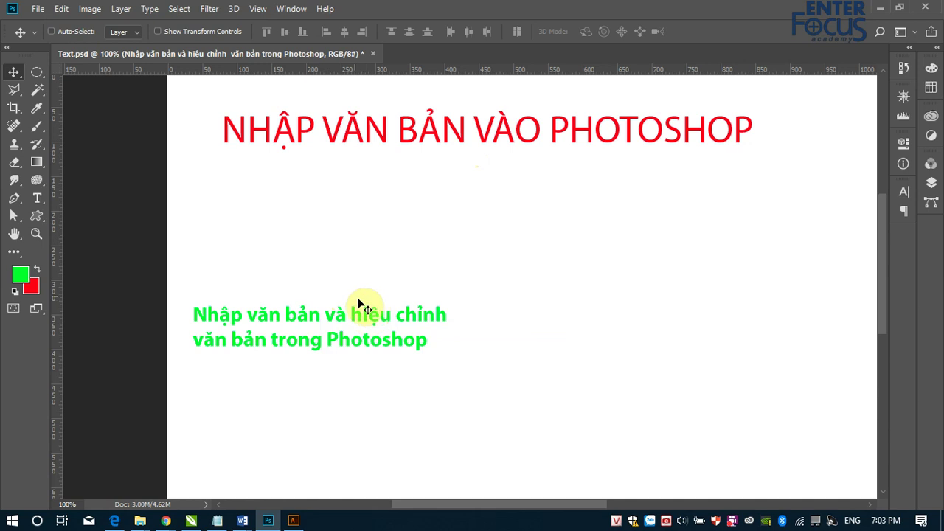
# Apply Microsoft Tai Le to both lines of the green heading and commit the text.
pyautogui.click(37, 198)
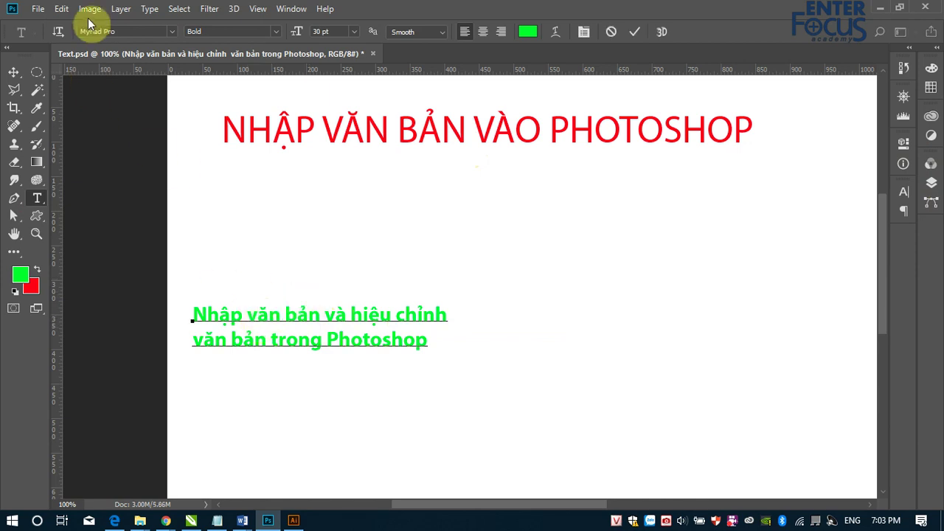
pyautogui.click(15, 78)
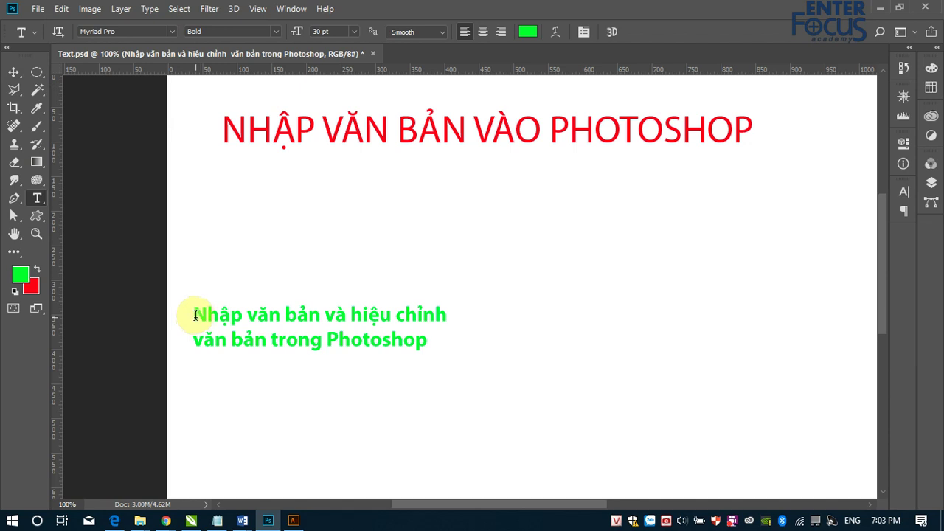
pyautogui.moveTo(193, 315); pyautogui.dragTo(434, 342)
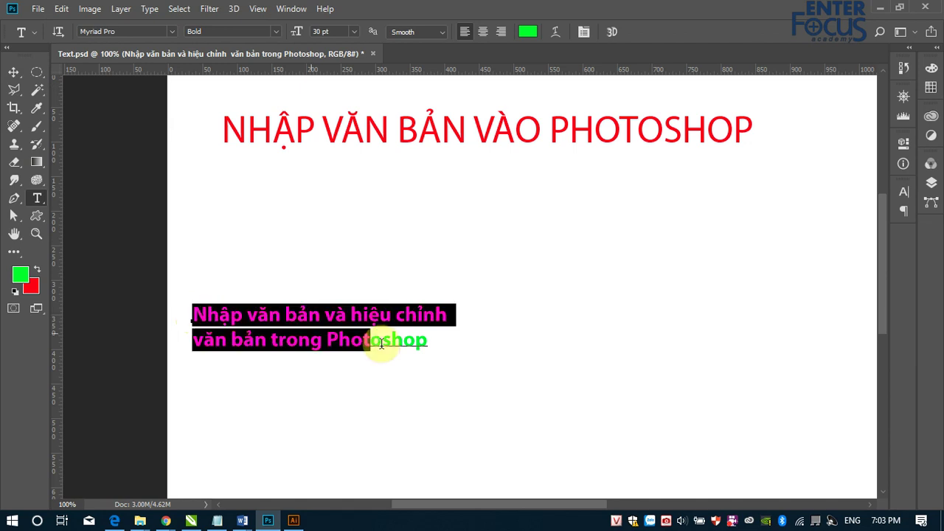
pyautogui.click(905, 193)
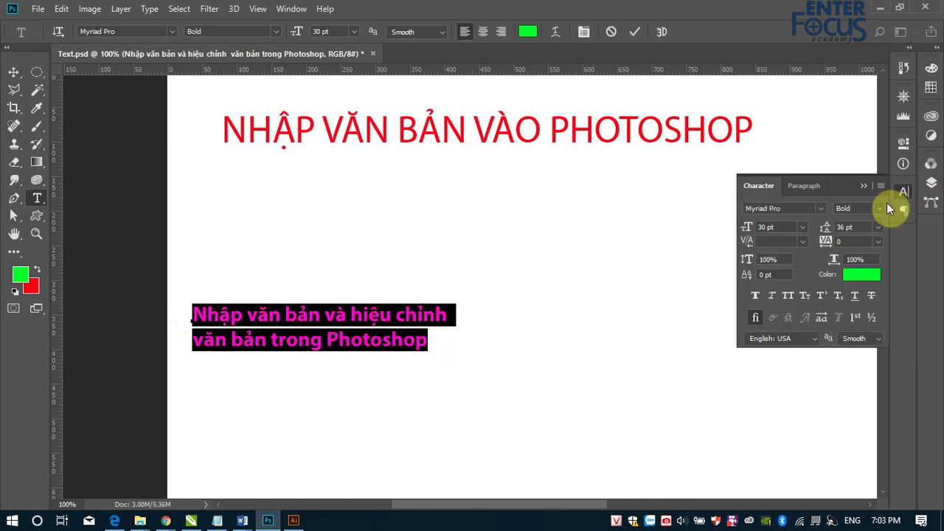
pyautogui.click(820, 210)
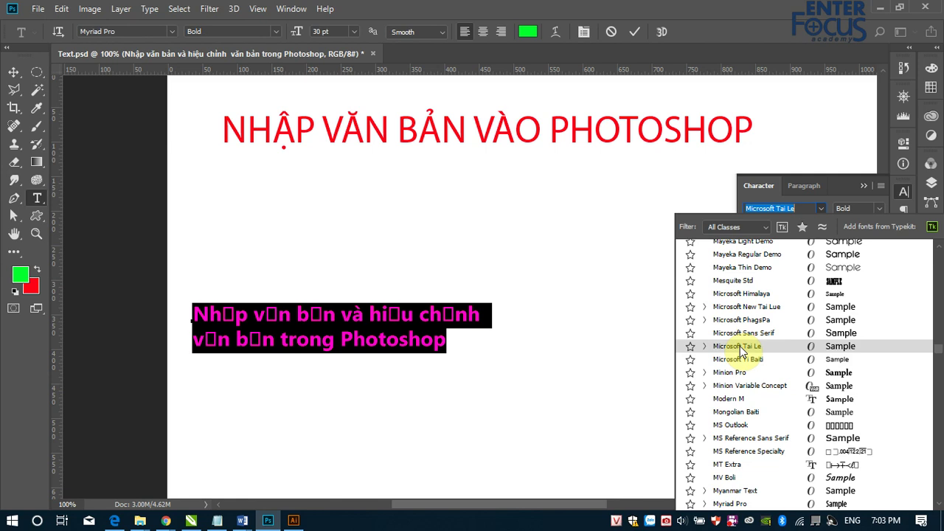
pyautogui.click(742, 347)
pyautogui.click(369, 314)
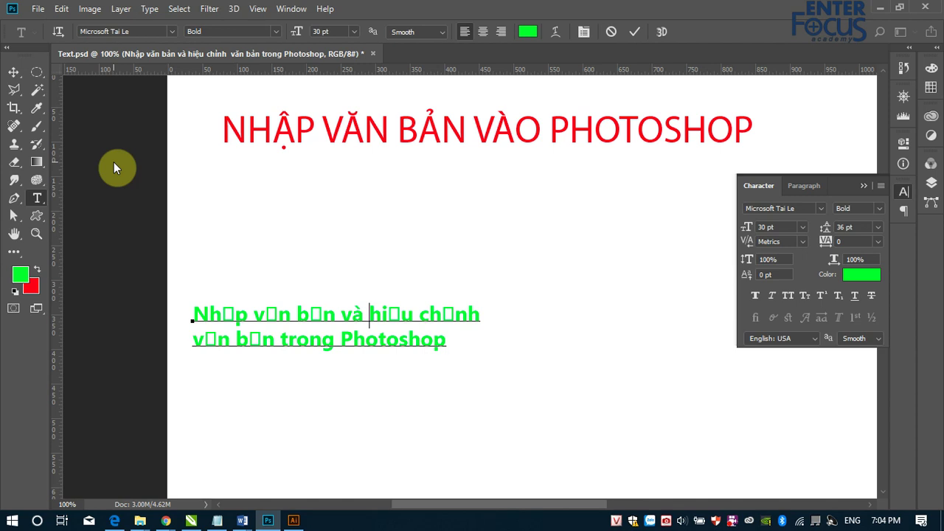
pyautogui.click(104, 32)
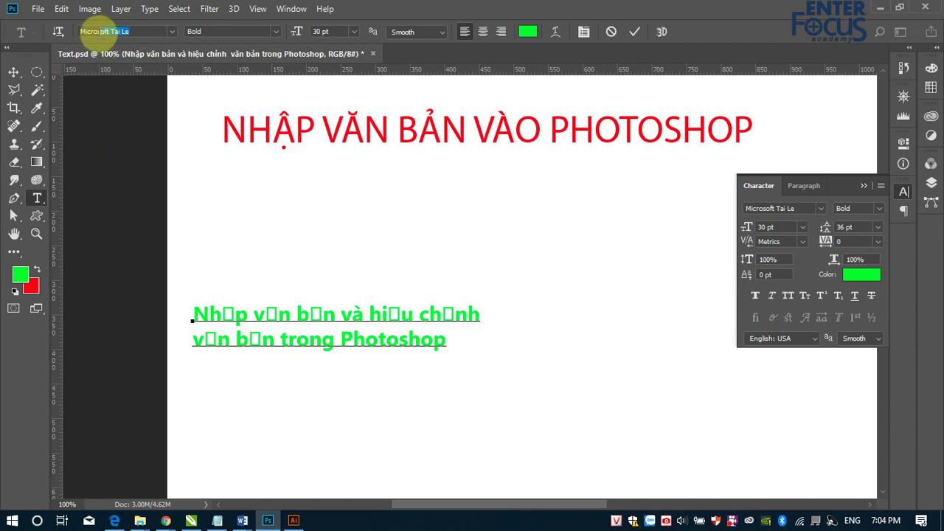
pyautogui.click(12, 74)
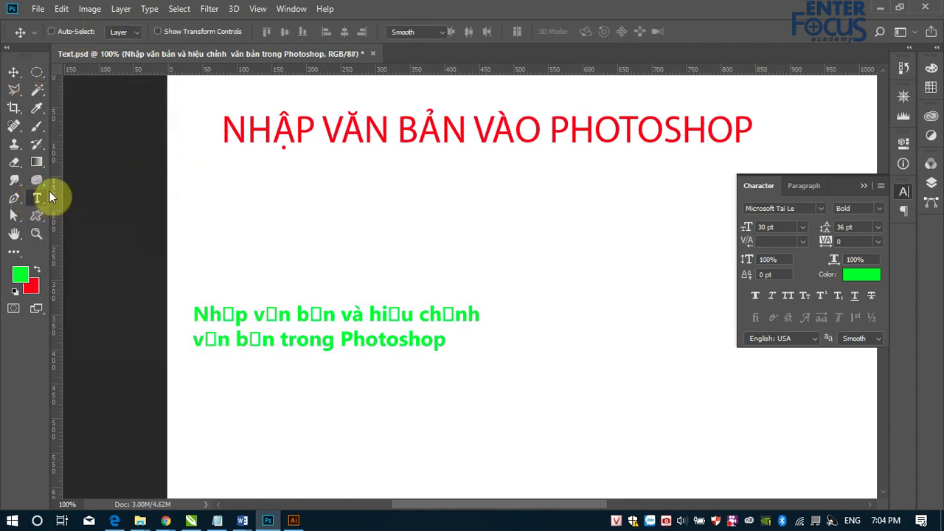
# Type a new line 'Nhập văn bản' below the green heading, fixing a stray capital H.
pyautogui.click(49, 195)
pyautogui.click(207, 421)
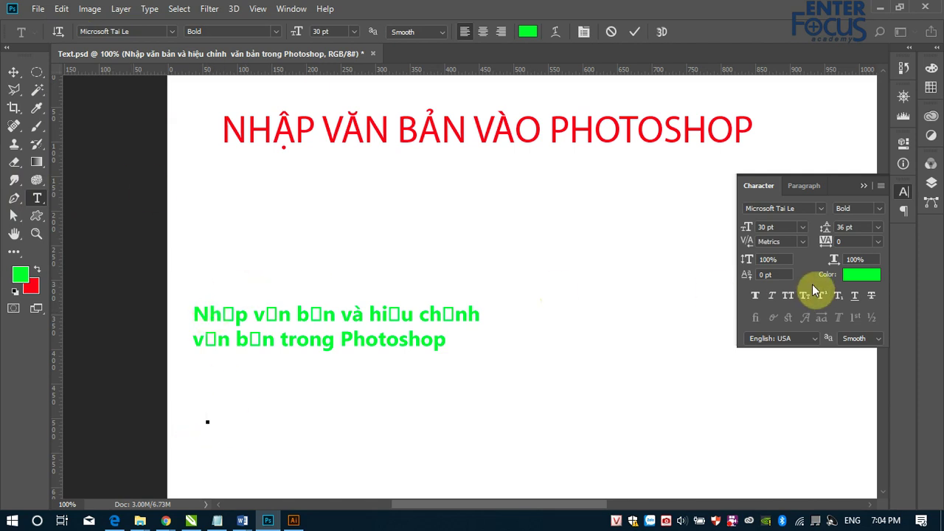
pyautogui.write('NH')
pyautogui.press('Left')
pyautogui.press('Delete')
pyautogui.write('haapj')
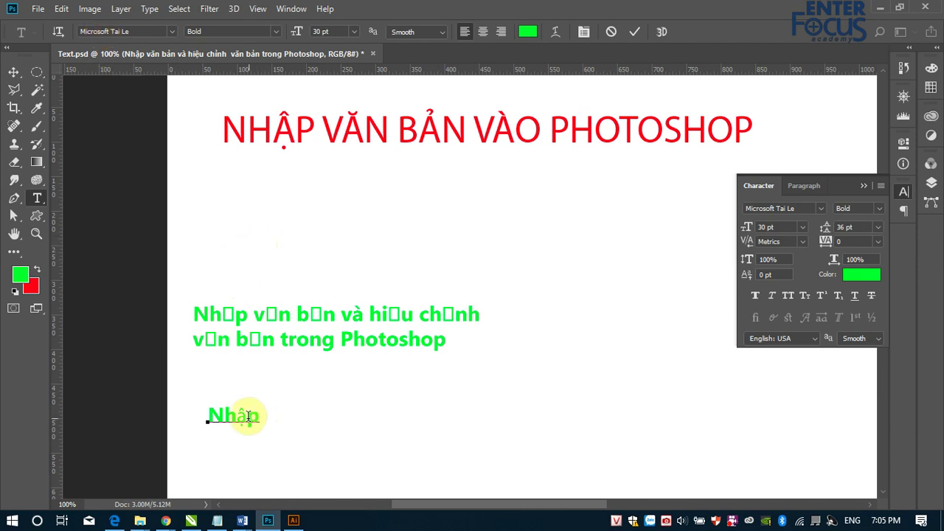
pyautogui.moveTo(237, 415); pyautogui.dragTo(248, 417)
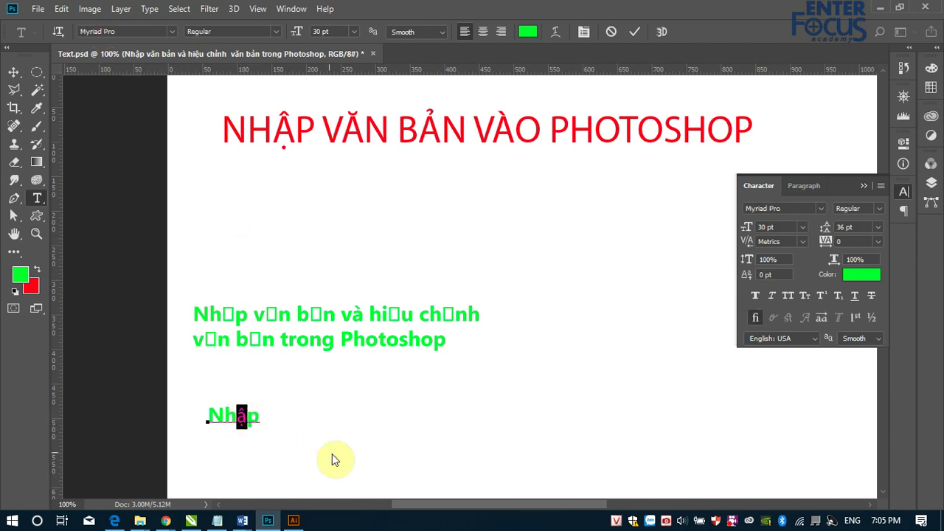
pyautogui.click(260, 416)
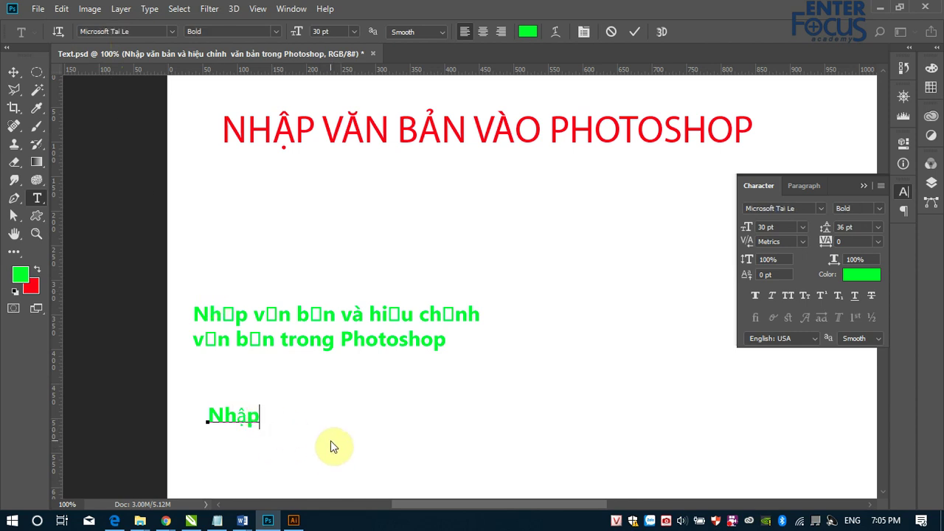
pyautogui.write('văn ')
pyautogui.write('bản')
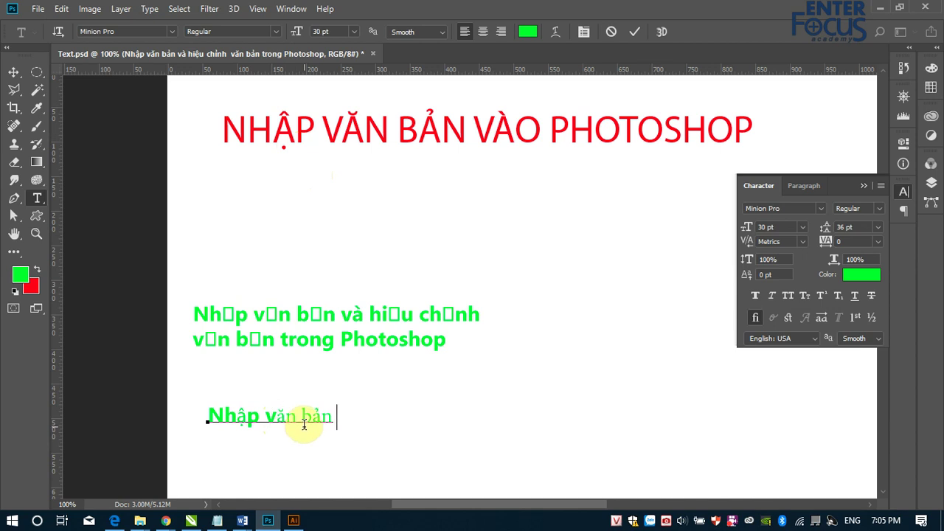
# Commit the new line and zoom in on the heading's box-shaped broken letters.
pyautogui.click(13, 68)
pyautogui.moveTo(312, 337)
pyautogui.mouseDown()
pyautogui.moveTo(190, 289)
pyautogui.moveTo(371, 377)
pyautogui.mouseUp()
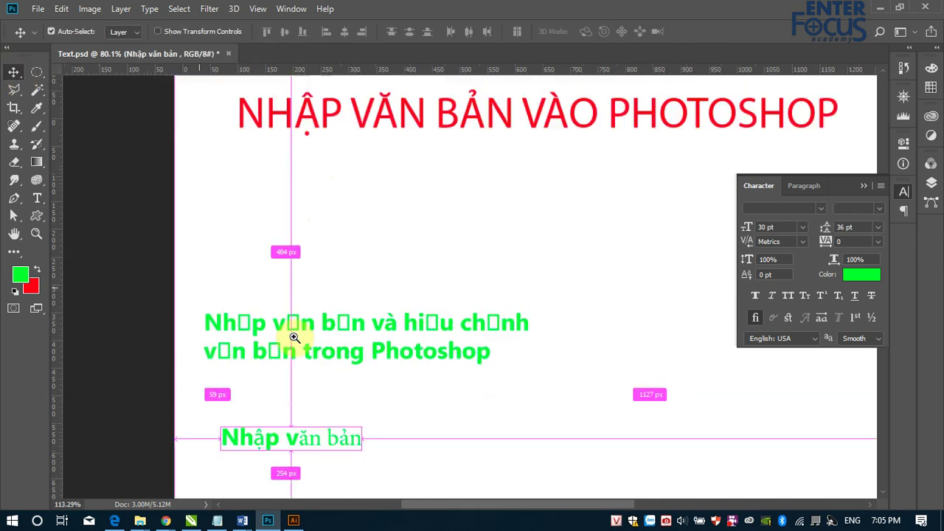
pyautogui.moveTo(314, 321); pyautogui.dragTo(316, 249)
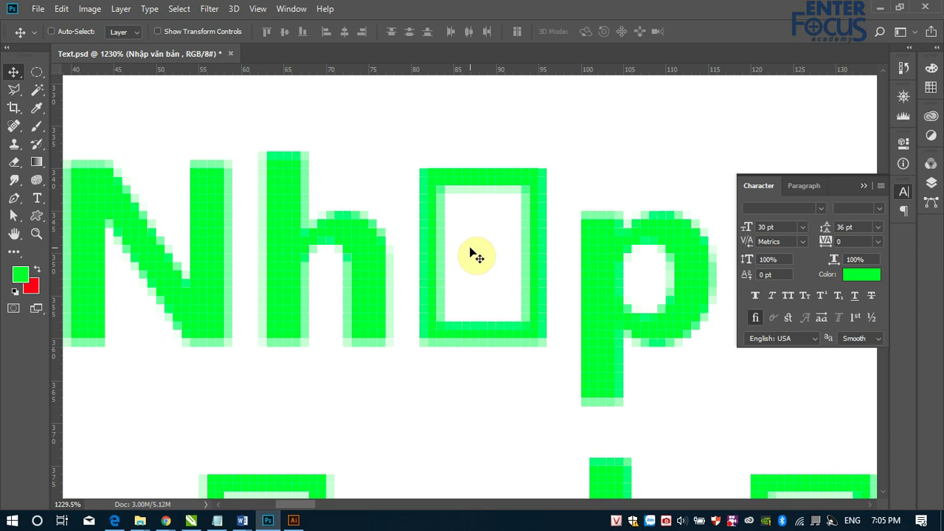
pyautogui.hotkey('ctrl', '-')
pyautogui.moveTo(477, 256)
pyautogui.mouseDown()
pyautogui.moveTo(451, 253)
pyautogui.moveTo(421, 295)
pyautogui.moveTo(309, 270)
pyautogui.mouseUp()
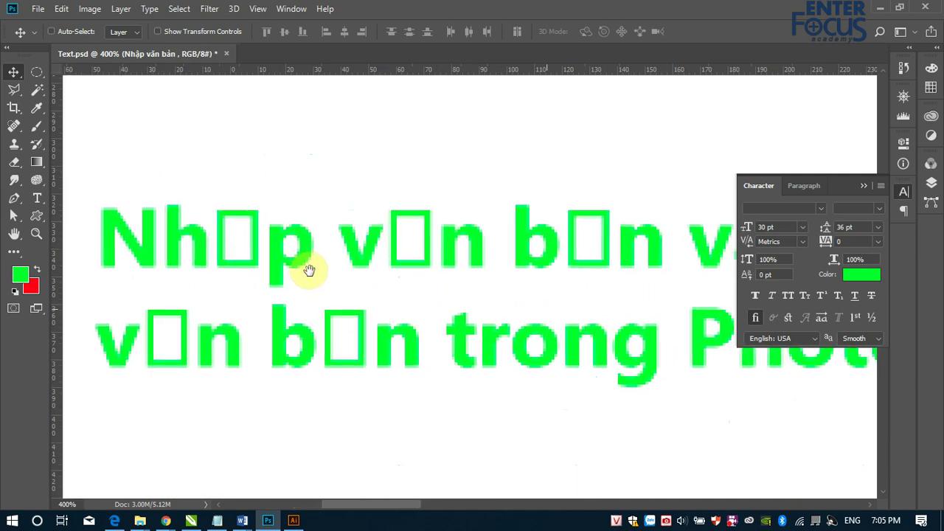
# Replace the broken box in Nh□p with â by typing 'aa', making Nhâp.
pyautogui.click(36, 198)
pyautogui.click(225, 232)
pyautogui.hotkey('shift', 'Right')
pyautogui.press('BackSpace')
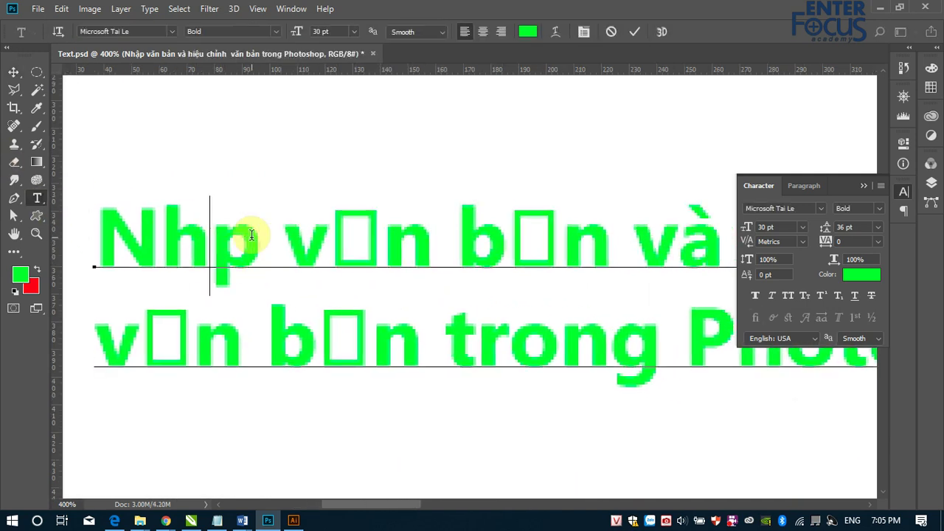
pyautogui.write('a')
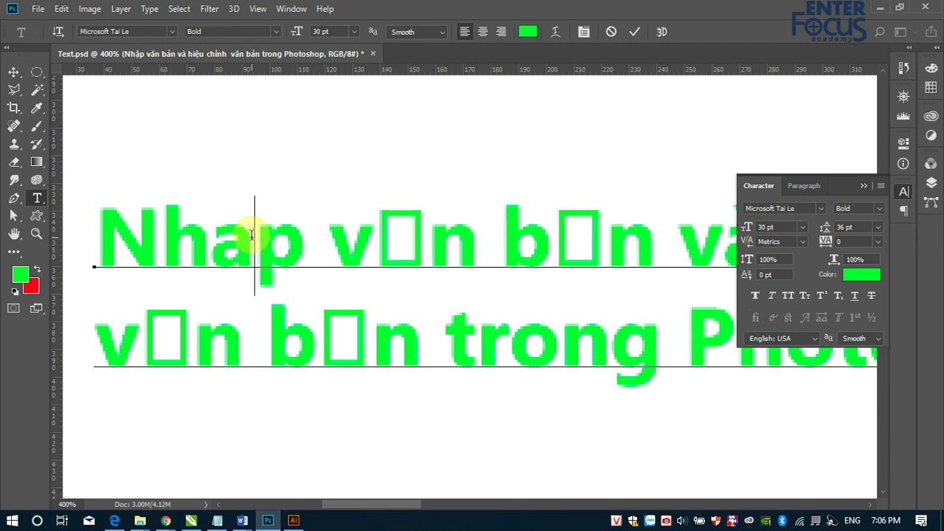
pyautogui.write('a')
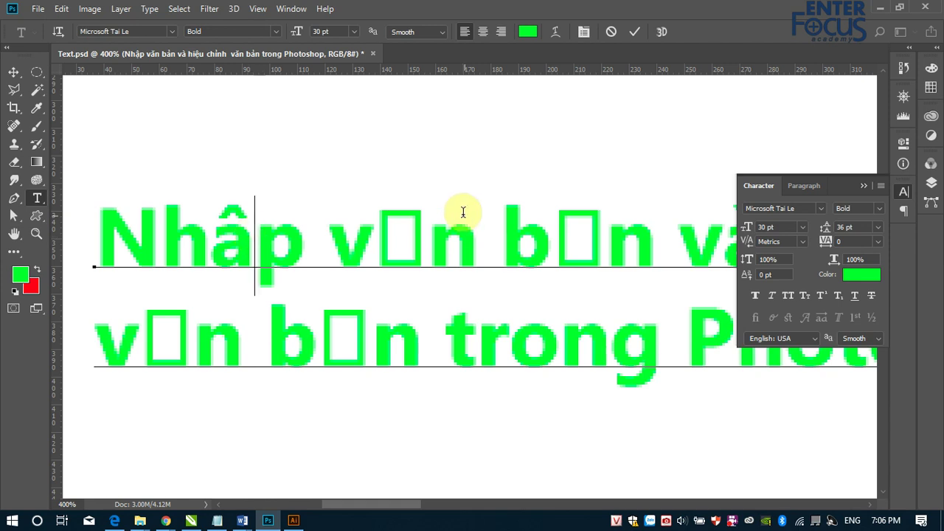
# Try replacing the box in v□n with ă, then delete the v and retype 'vaw'.
pyautogui.moveTo(365, 234); pyautogui.dragTo(412, 244)
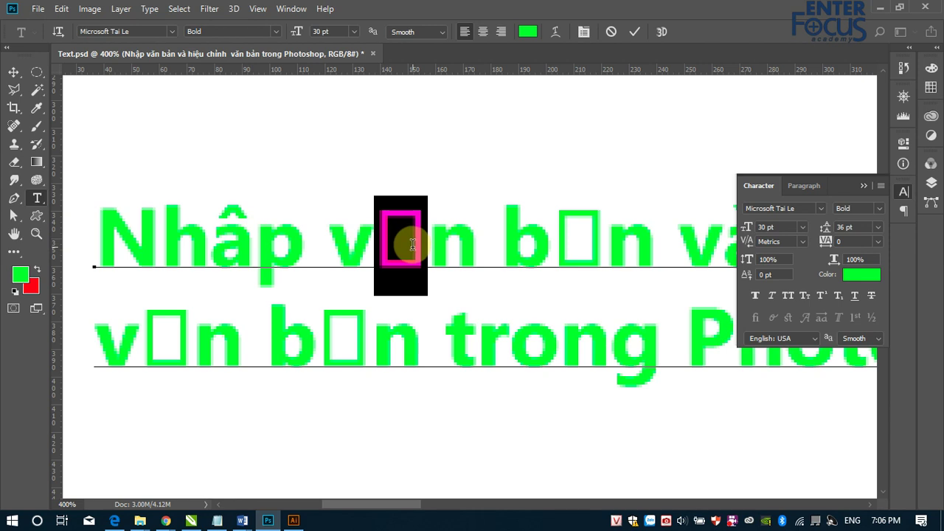
pyautogui.write('ă')
pyautogui.moveTo(373, 243); pyautogui.dragTo(406, 248)
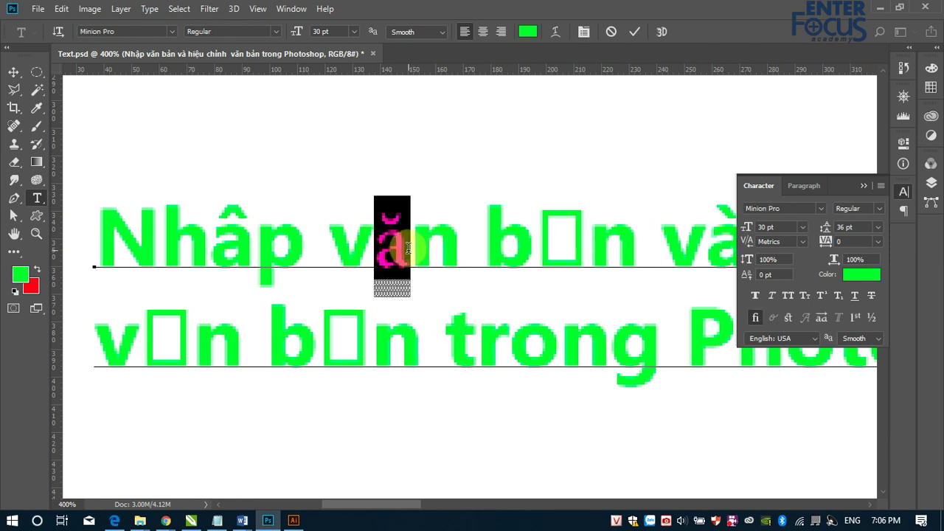
pyautogui.press('BackSpace')
pyautogui.press('Left')
pyautogui.press('Delete')
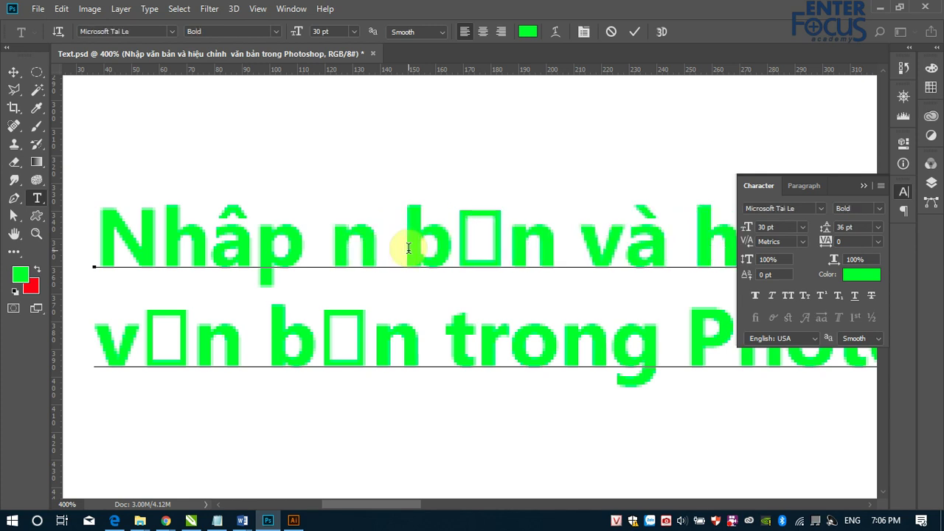
pyautogui.write('va')
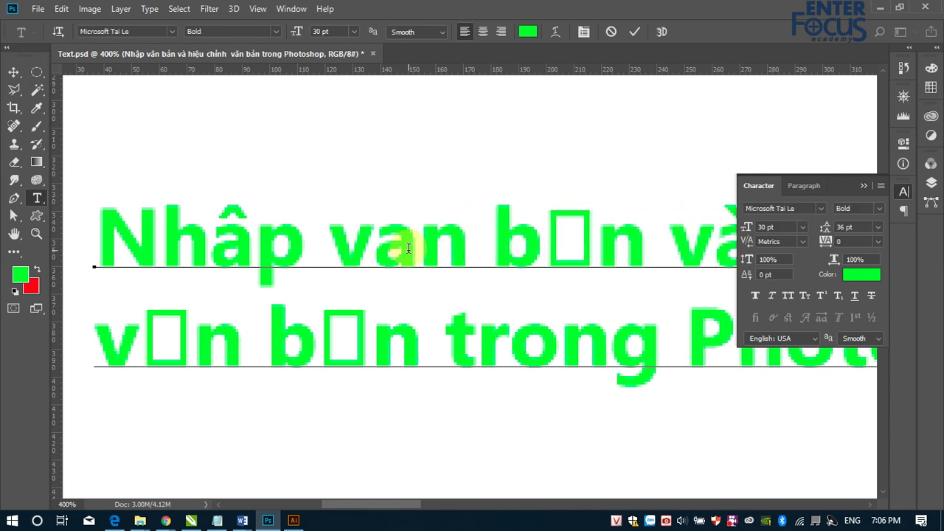
pyautogui.write('w')
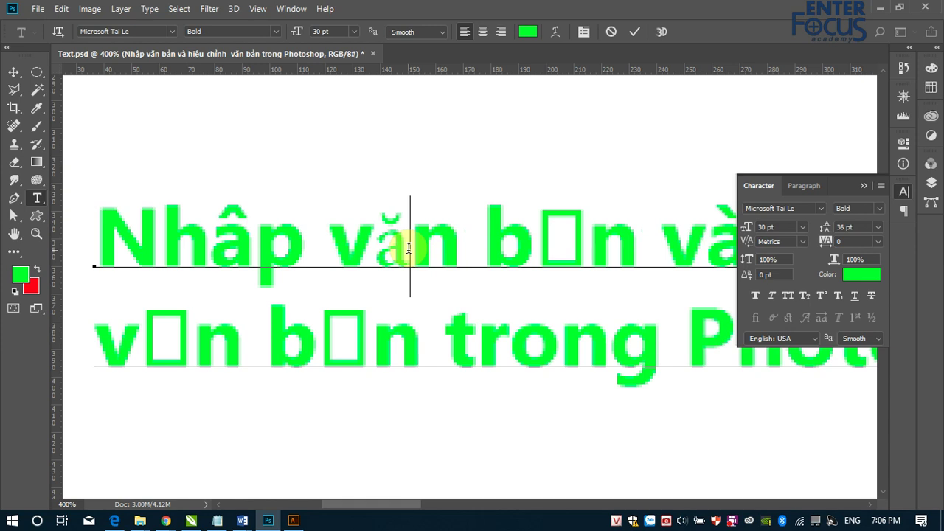
# Settle the word as plain 'van', collapse the Character panel, and select its a.
pyautogui.hotkey('shift', 'Left')
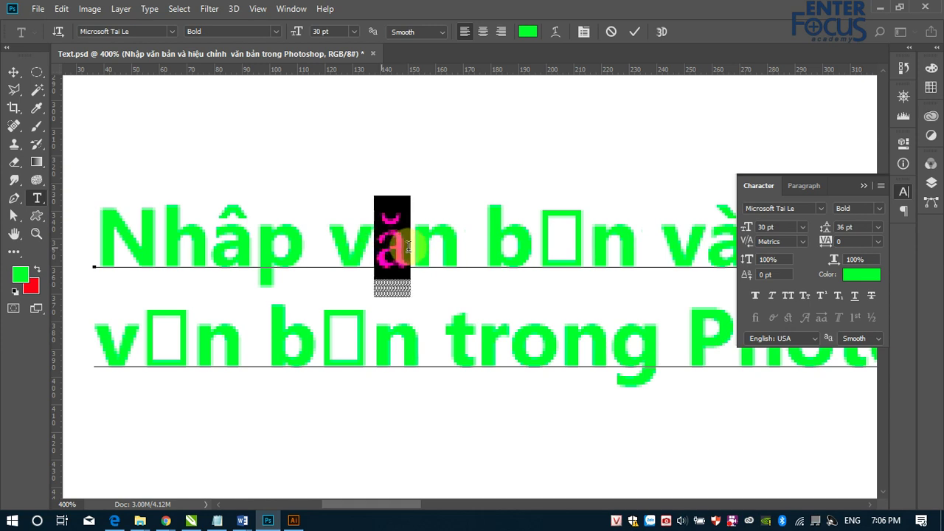
pyautogui.press('BackSpace')
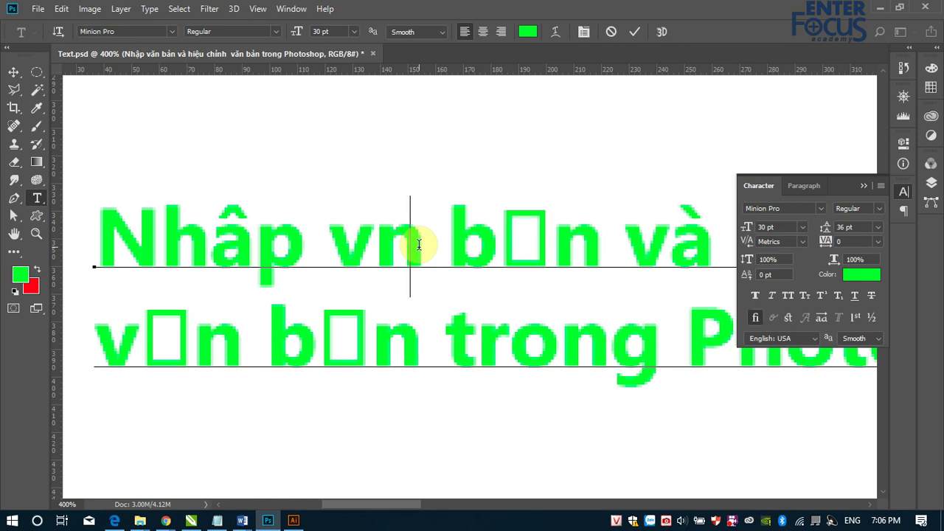
pyautogui.write('a')
pyautogui.press('BackSpace')
pyautogui.press('BackSpace')
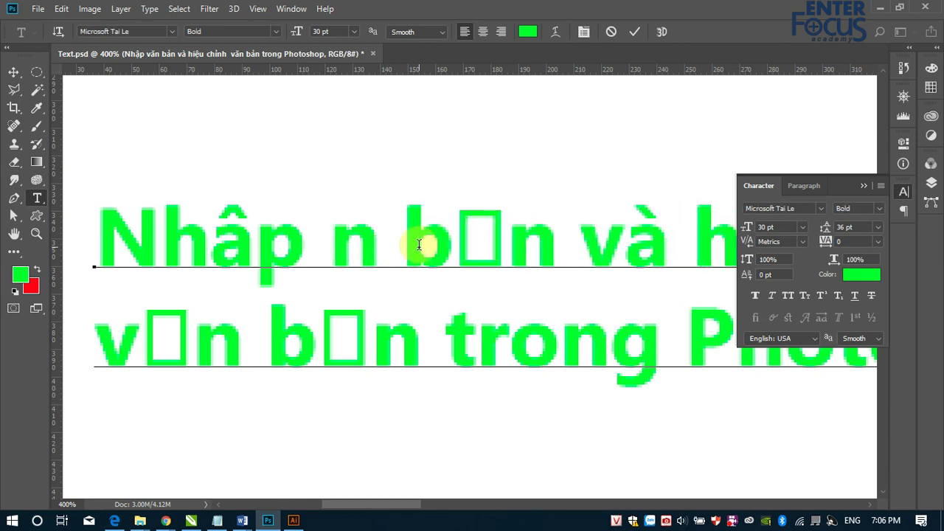
pyautogui.write('va')
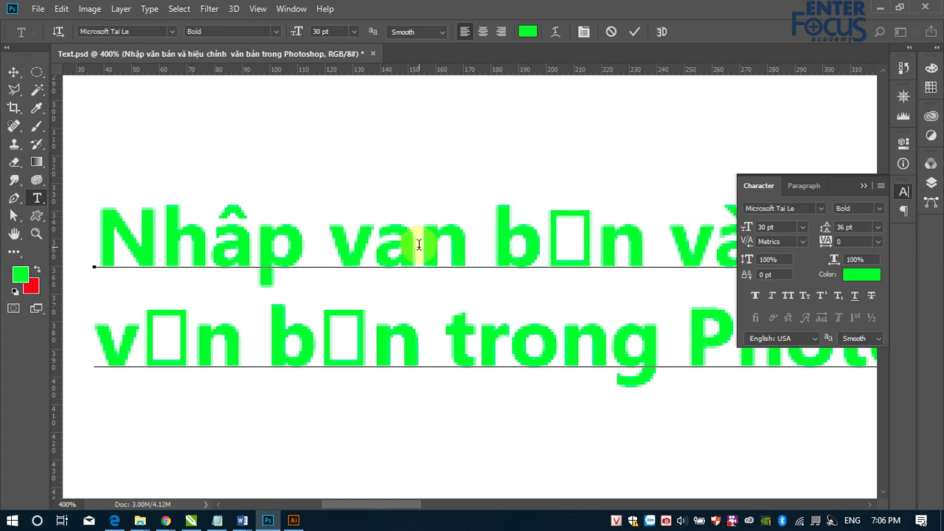
pyautogui.click(863, 186)
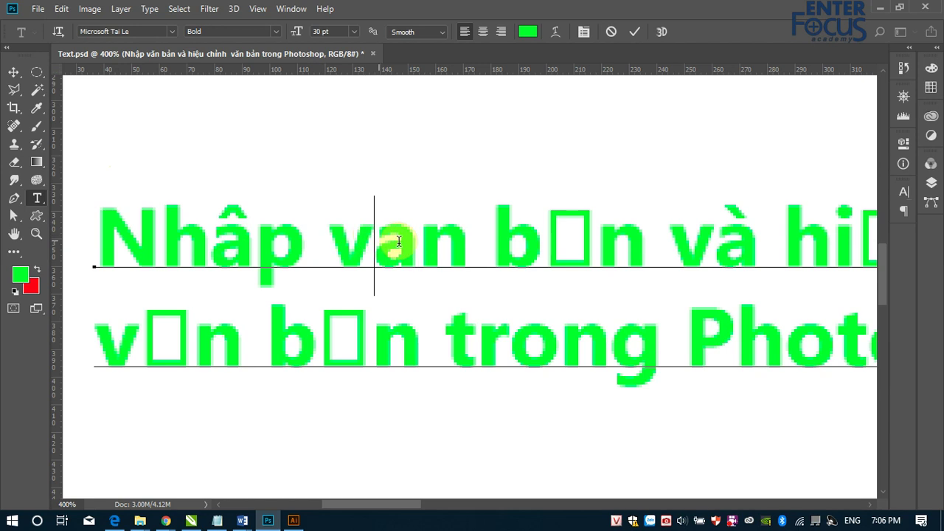
pyautogui.moveTo(401, 242); pyautogui.dragTo(375, 243)
# Open the Glyphs panel from the Type menu and scroll through the Microsoft Tai Le Bold glyphs.
pyautogui.click(150, 10)
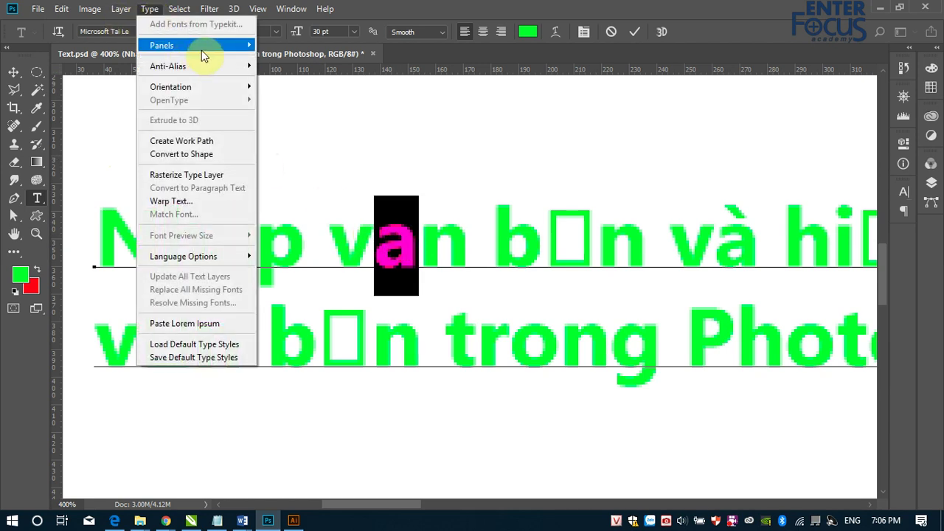
pyautogui.moveTo(162, 46)
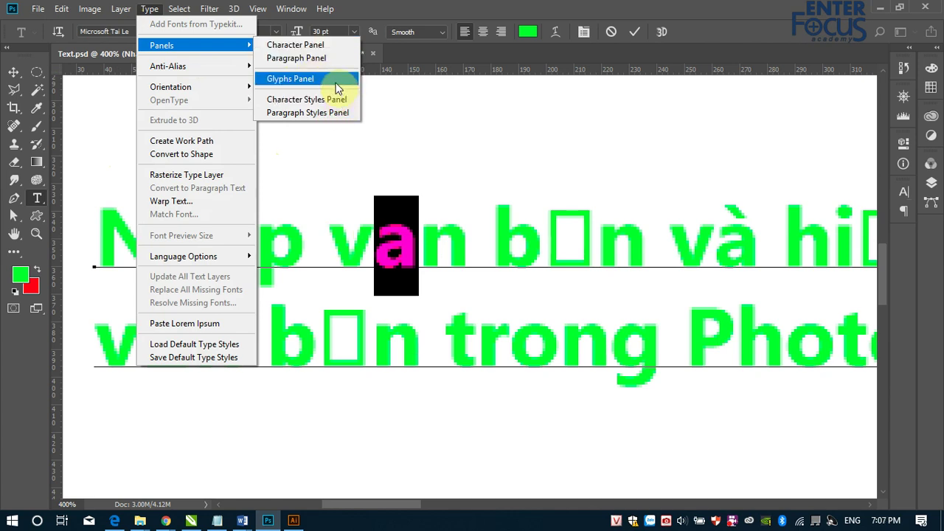
pyautogui.click(337, 87)
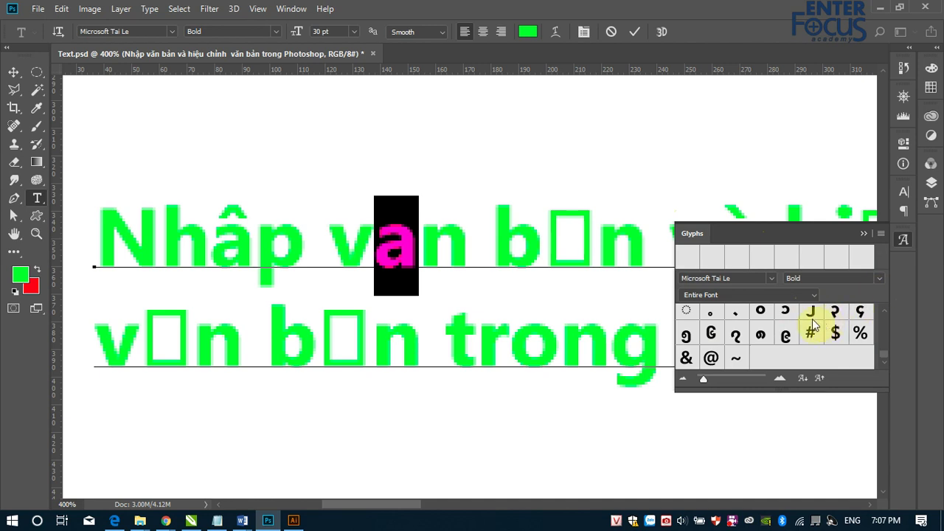
pyautogui.scroll(2, 811, 333)
pyautogui.scroll(2, 811, 333)
pyautogui.scroll(2, 807, 337)
pyautogui.scroll(2, 807, 337)
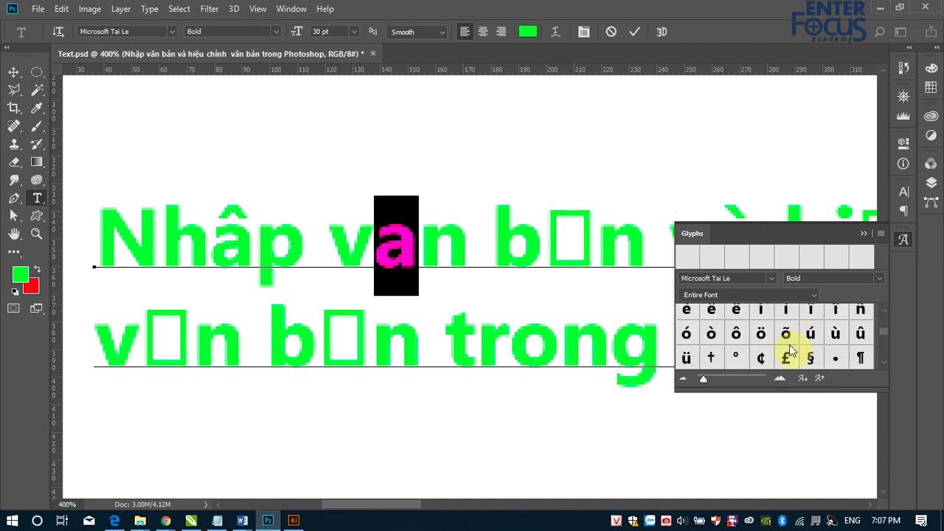
pyautogui.scroll(2, 835, 349)
pyautogui.scroll(1, 824, 350)
pyautogui.scroll(2, 822, 350)
pyautogui.scroll(1, 823, 351)
pyautogui.scroll(2, 833, 343)
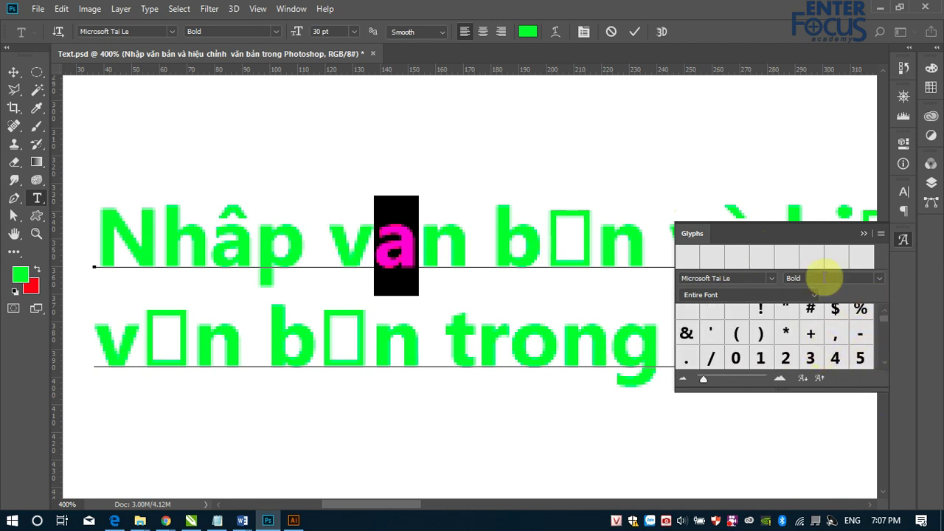
# Float the Glyphs panel over the canvas and enlarge it to show more glyphs.
pyautogui.moveTo(697, 233); pyautogui.dragTo(535, 99)
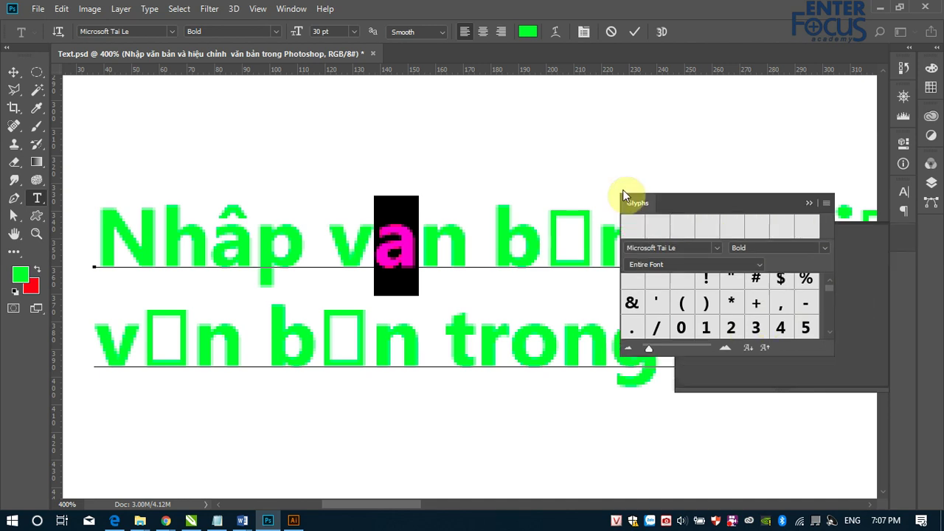
pyautogui.moveTo(721, 259); pyautogui.dragTo(697, 480)
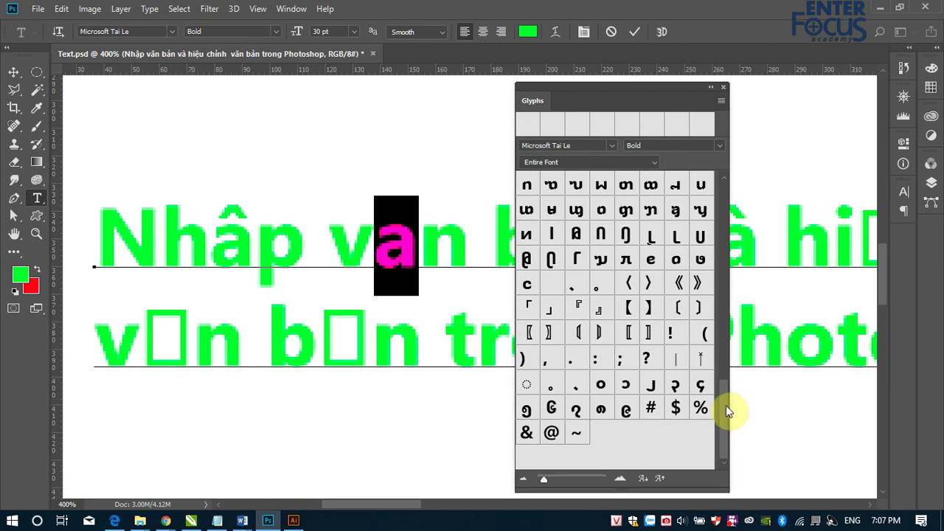
pyautogui.moveTo(728, 315); pyautogui.dragTo(847, 308)
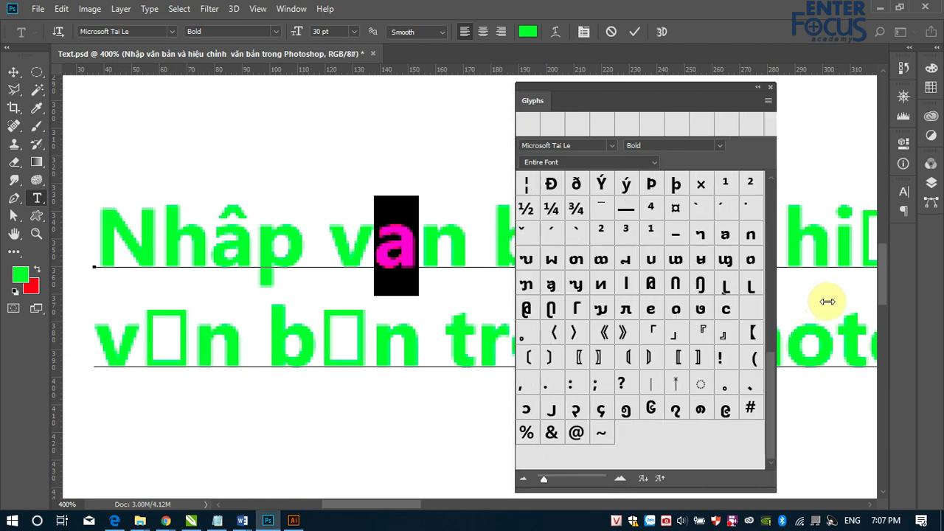
pyautogui.moveTo(839, 376); pyautogui.dragTo(840, 205)
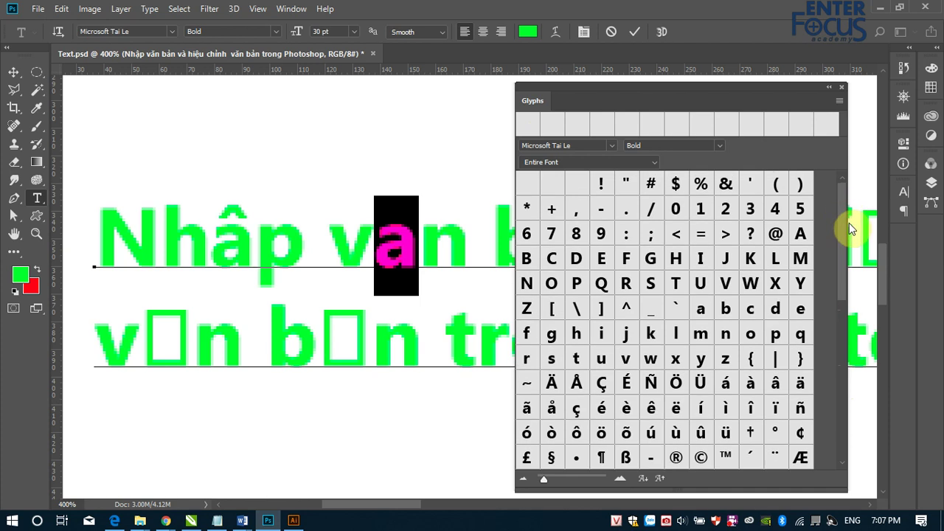
pyautogui.moveTo(841, 257); pyautogui.dragTo(842, 276)
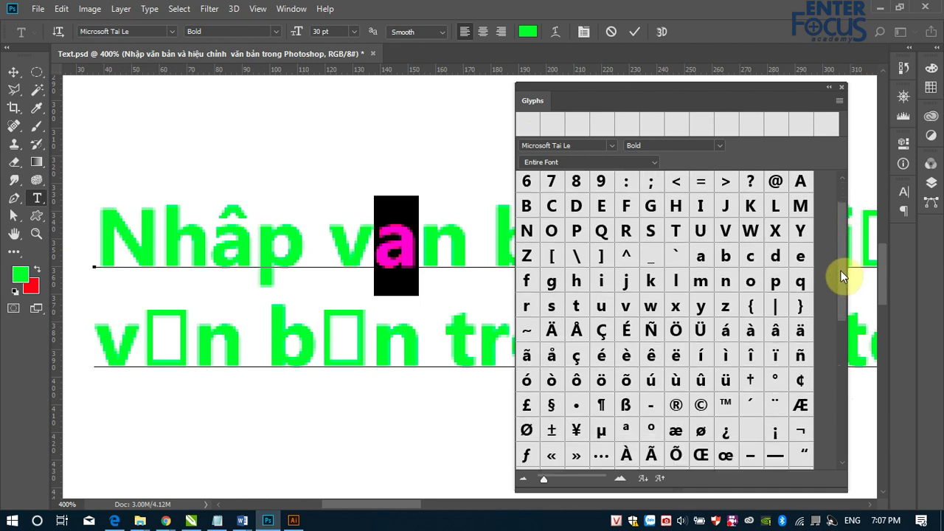
pyautogui.moveTo(841, 270); pyautogui.dragTo(843, 340)
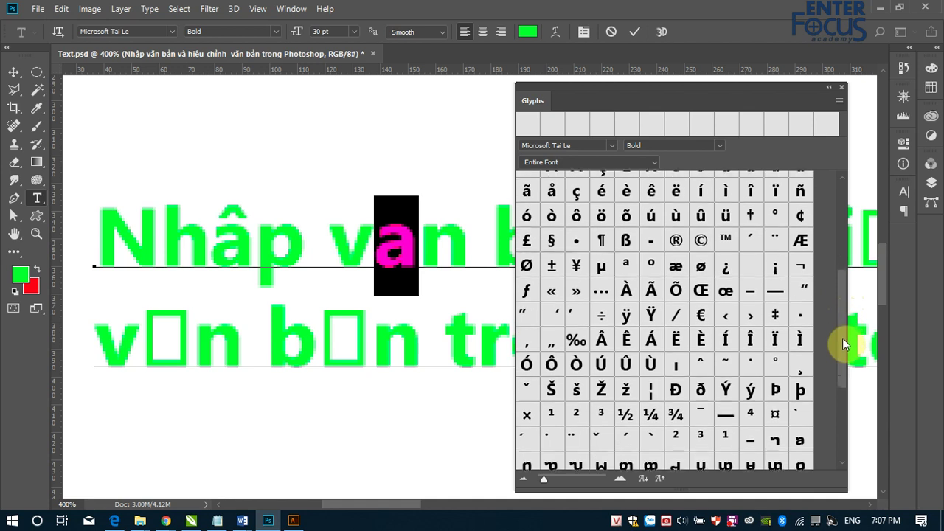
pyautogui.moveTo(842, 340)
pyautogui.mouseDown()
pyautogui.moveTo(835, 359)
pyautogui.moveTo(839, 242)
pyautogui.moveTo(860, 414)
pyautogui.moveTo(857, 353)
pyautogui.mouseUp()
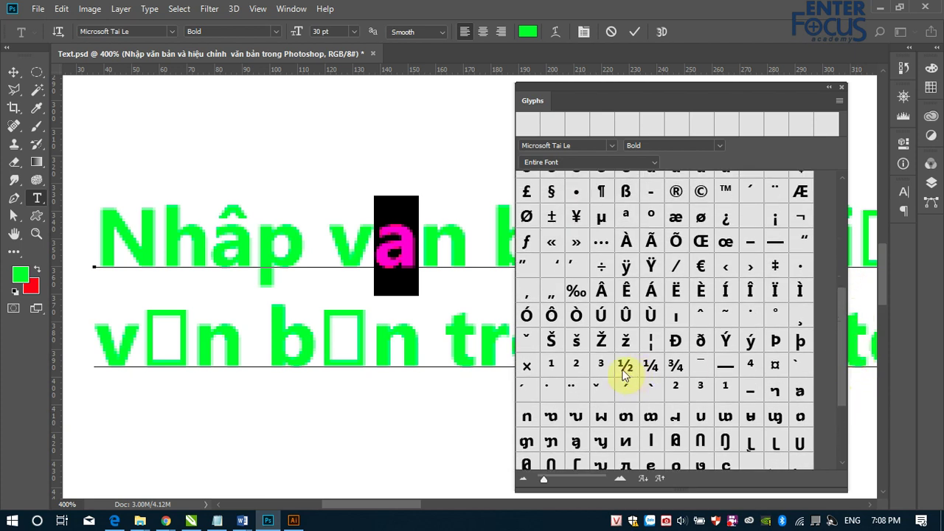
# Try swapping van's a for the breve glyph, then restore the a and commit.
pyautogui.doubleClick(528, 337)
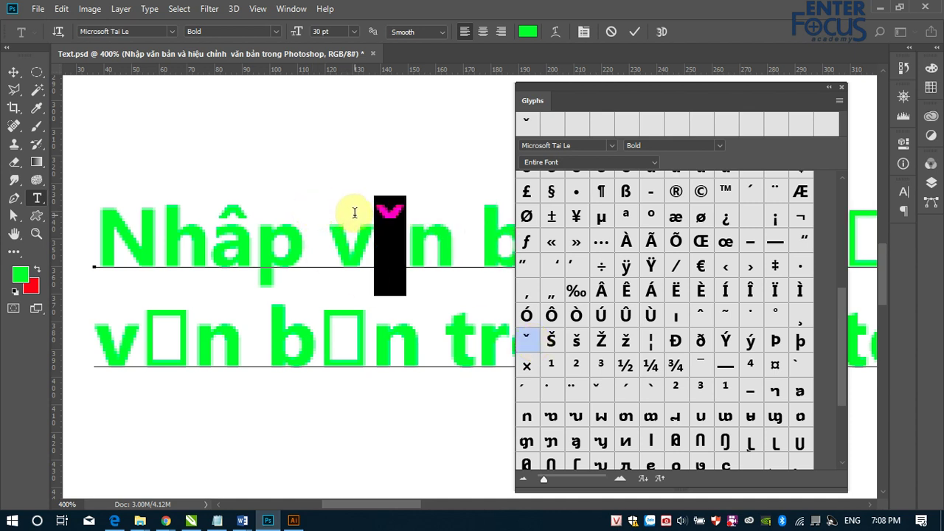
pyautogui.press('Right')
pyautogui.press('BackSpace')
pyautogui.write('a')
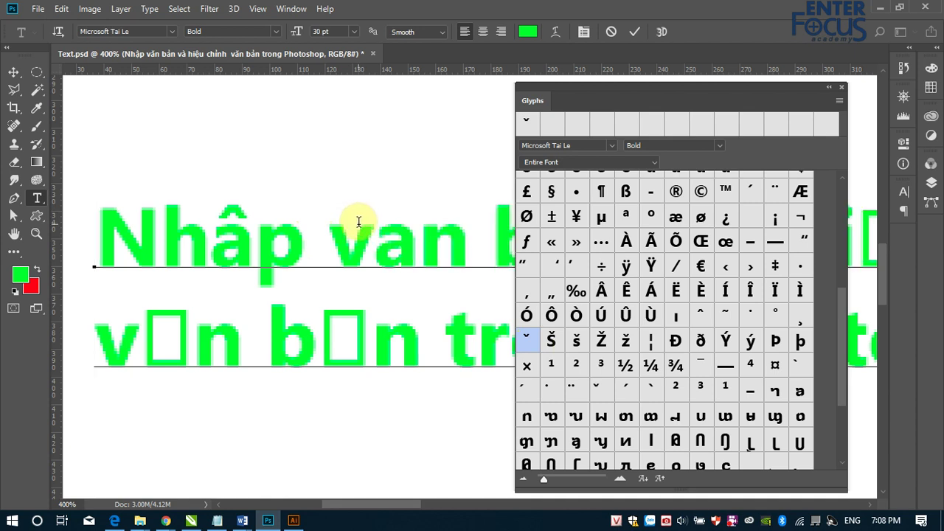
pyautogui.moveTo(377, 240); pyautogui.dragTo(417, 244)
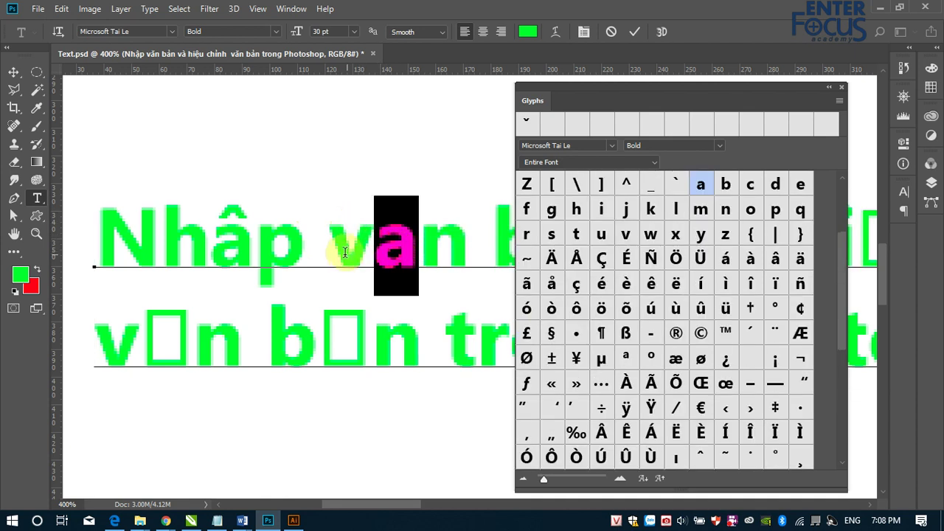
pyautogui.click(14, 73)
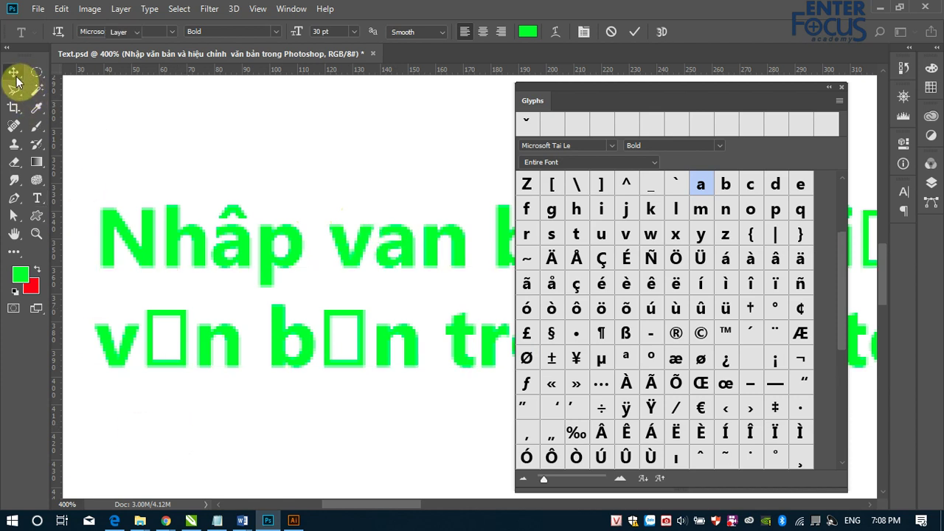
pyautogui.click(36, 198)
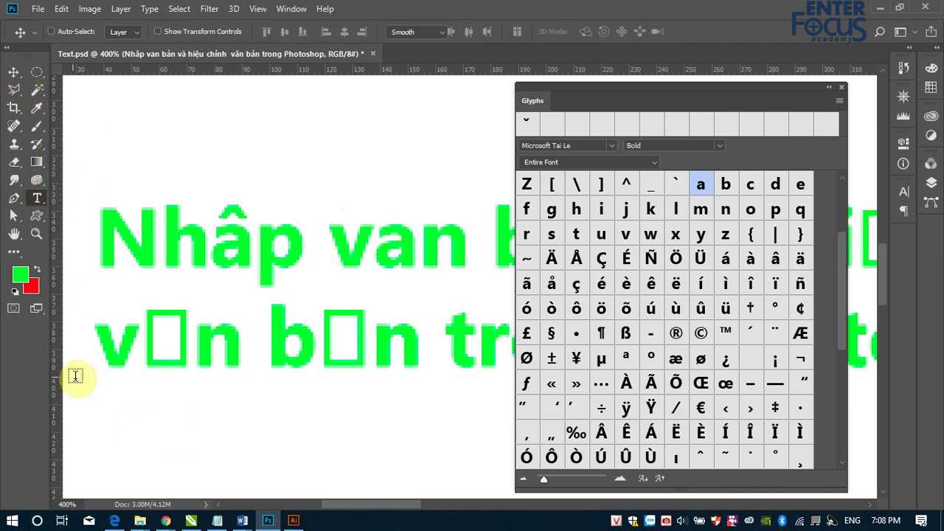
# Make a separate breve accent text from a new 'a' and move it above van's a.
pyautogui.click(173, 451)
pyautogui.write('a')
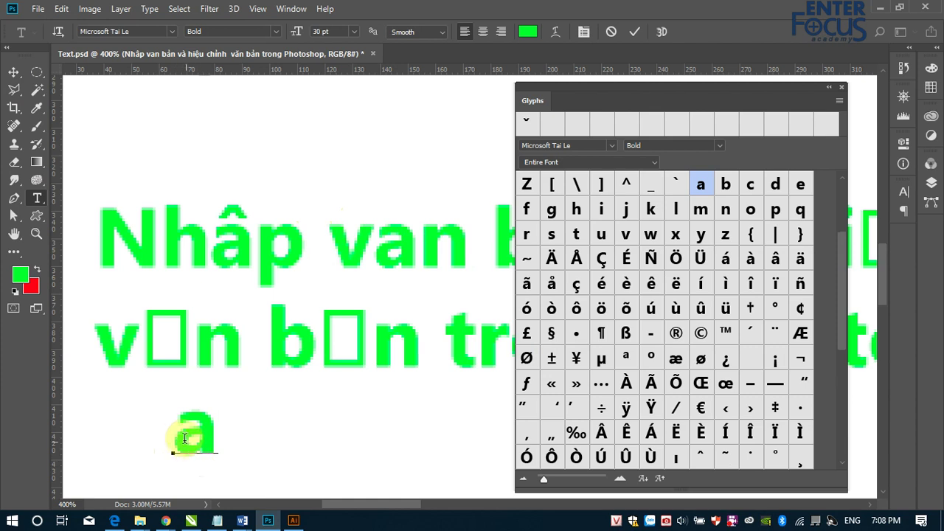
pyautogui.moveTo(172, 431); pyautogui.dragTo(216, 436)
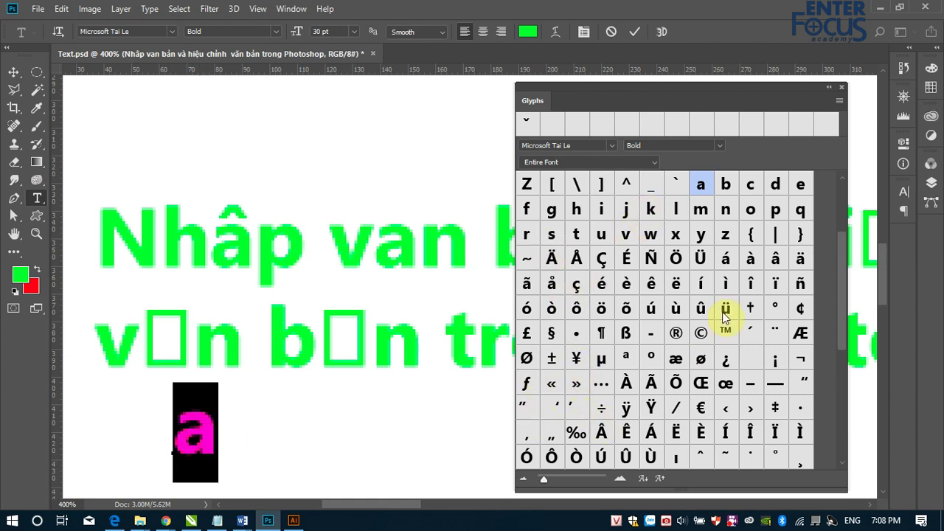
pyautogui.moveTo(839, 246); pyautogui.dragTo(839, 300)
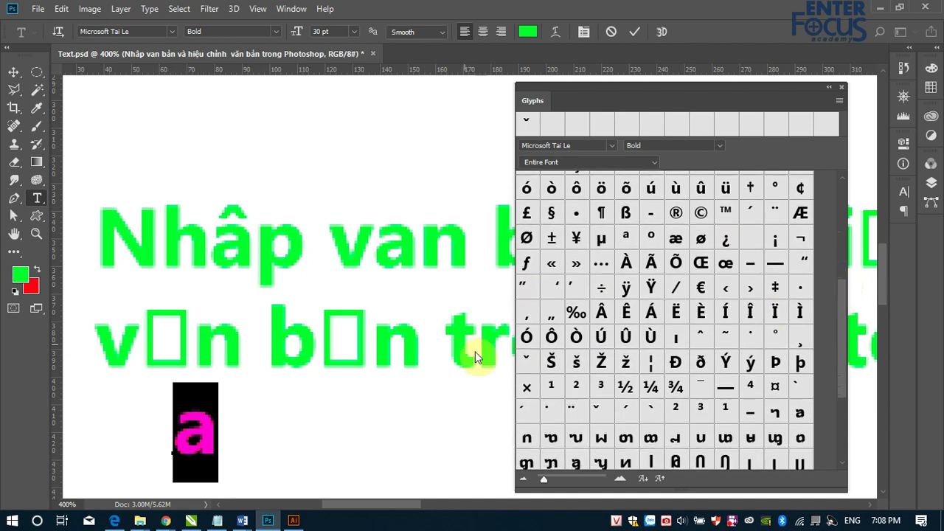
pyautogui.doubleClick(526, 362)
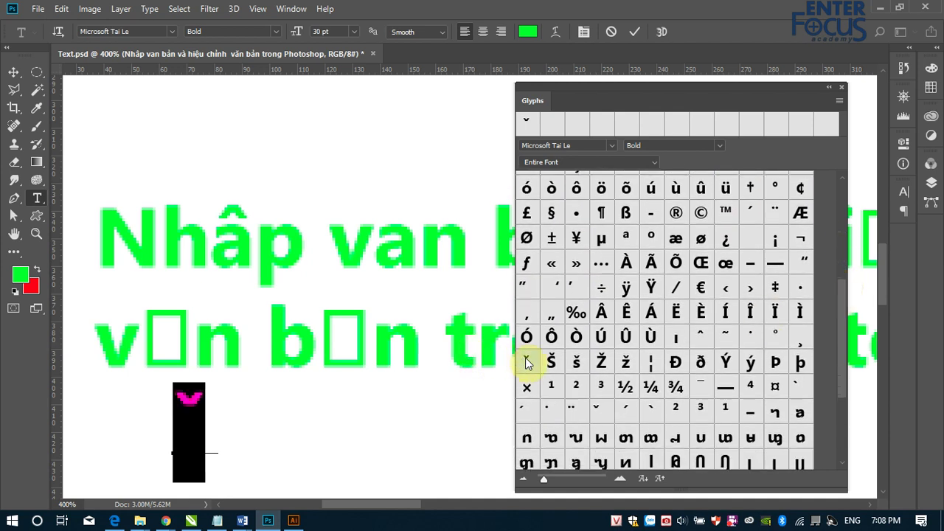
pyautogui.click(13, 71)
pyautogui.moveTo(189, 402)
pyautogui.mouseDown()
pyautogui.moveTo(402, 215)
pyautogui.moveTo(395, 220)
pyautogui.mouseUp()
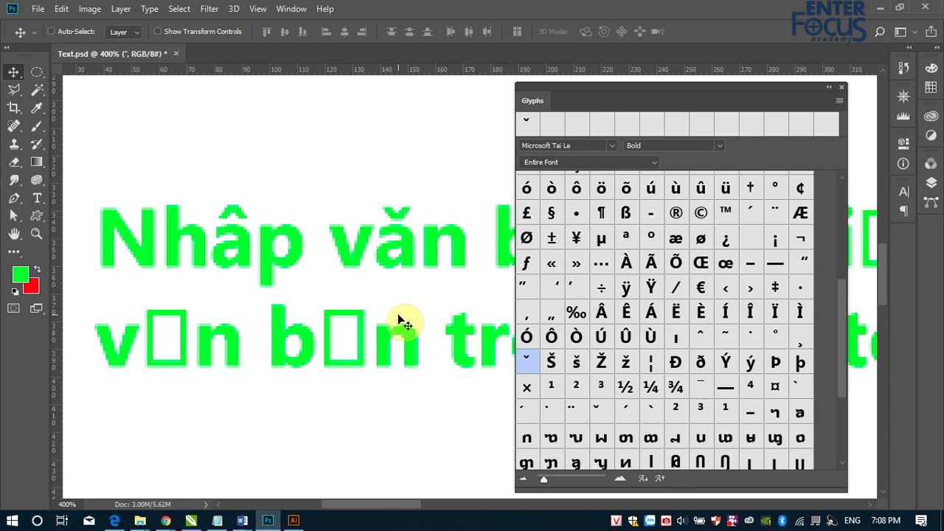
# Replace the broken box in b□n with a plain 'a' and commit, making 'ban'.
pyautogui.moveTo(636, 93)
pyautogui.mouseDown()
pyautogui.moveTo(490, 247)
pyautogui.moveTo(295, 169)
pyautogui.moveTo(407, 210)
pyautogui.mouseUp()
pyautogui.click(37, 198)
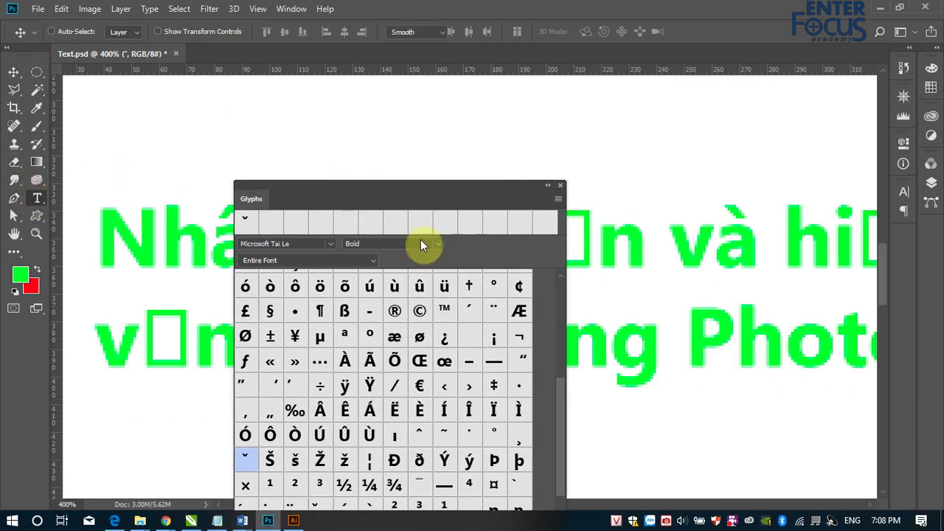
pyautogui.moveTo(494, 187); pyautogui.dragTo(412, 177)
pyautogui.moveTo(545, 225); pyautogui.dragTo(583, 238)
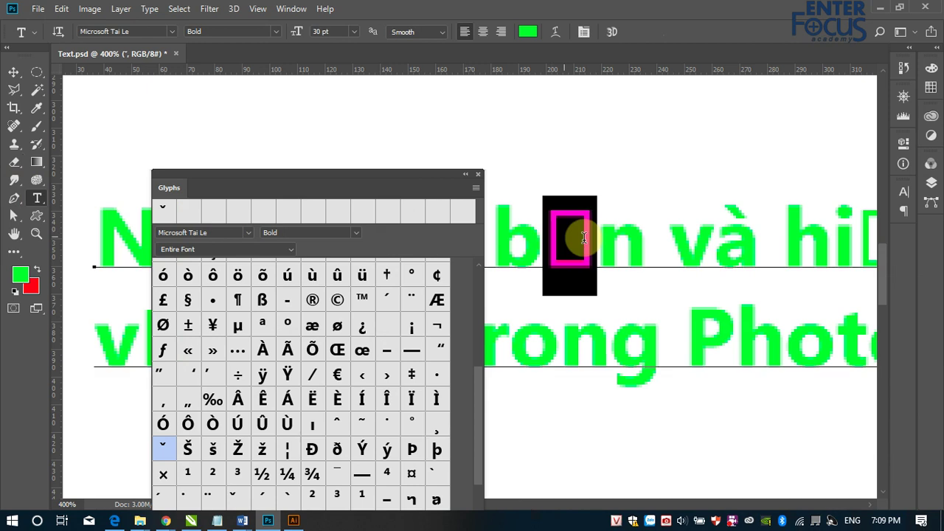
pyautogui.press('Left')
pyautogui.press('Delete')
pyautogui.write('a')
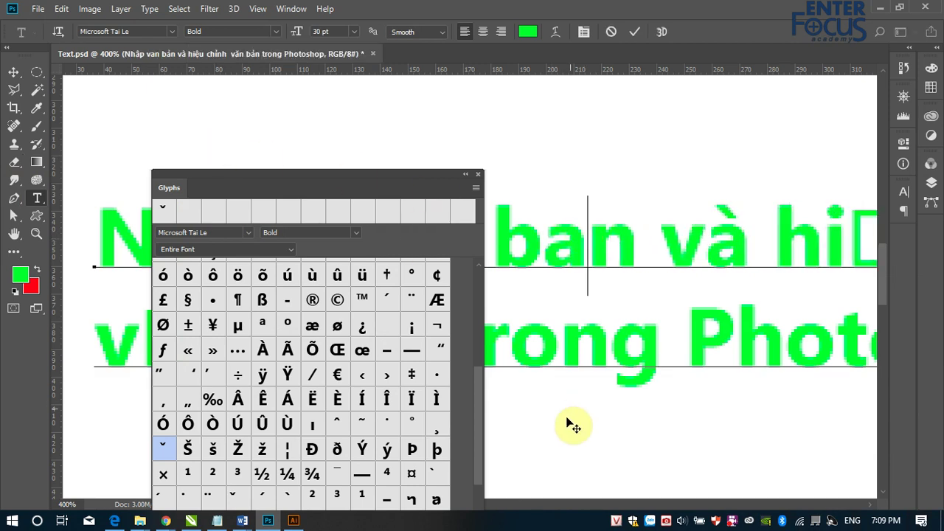
pyautogui.click(13, 72)
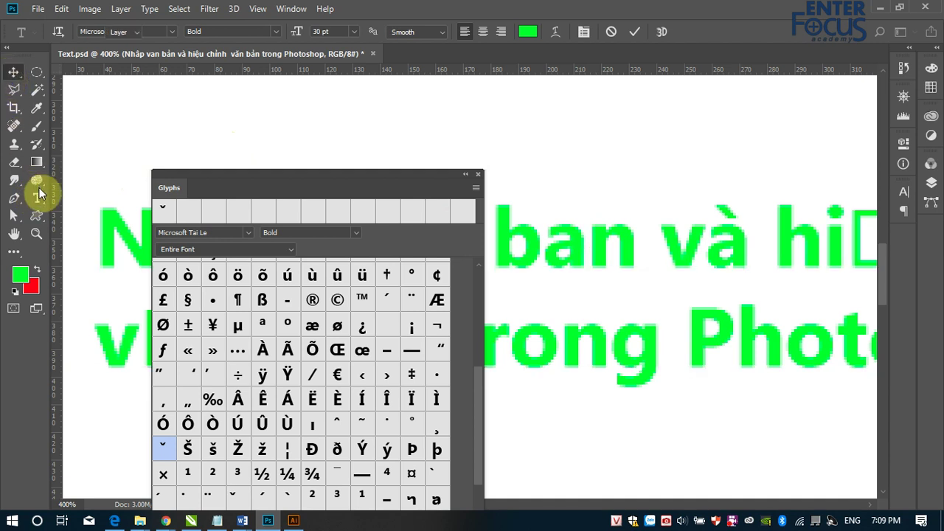
# Add a separate letter 'a' below the heading and select it.
pyautogui.press('t')
pyautogui.click(569, 467)
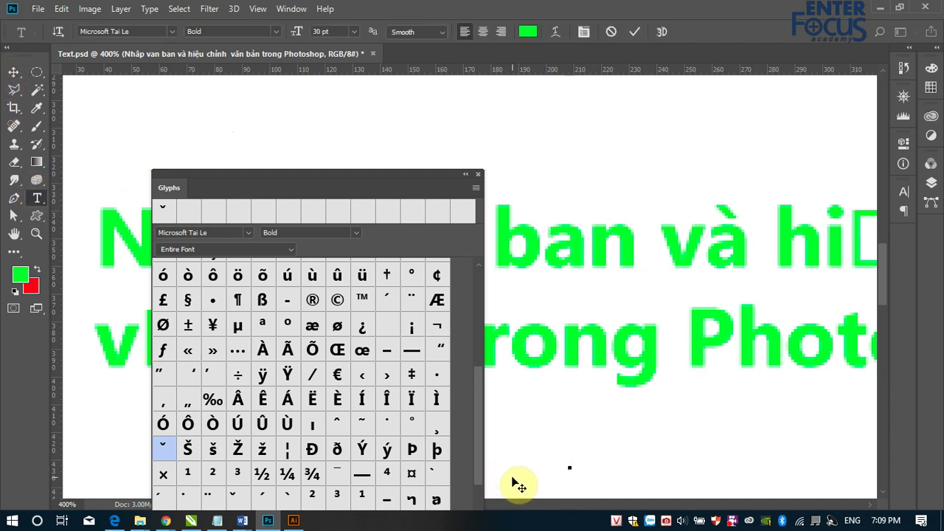
pyautogui.write('a')
pyautogui.hotkey('ctrl', 'a')
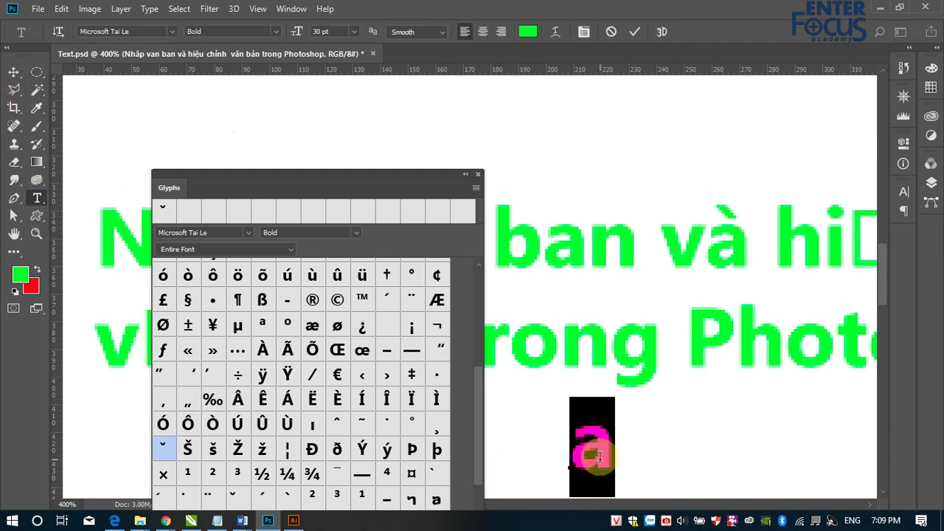
# Scroll the Glyphs panel down to the last rows of the Microsoft Tai Le Bold glyphs.
pyautogui.moveTo(477, 339); pyautogui.dragTo(479, 414)
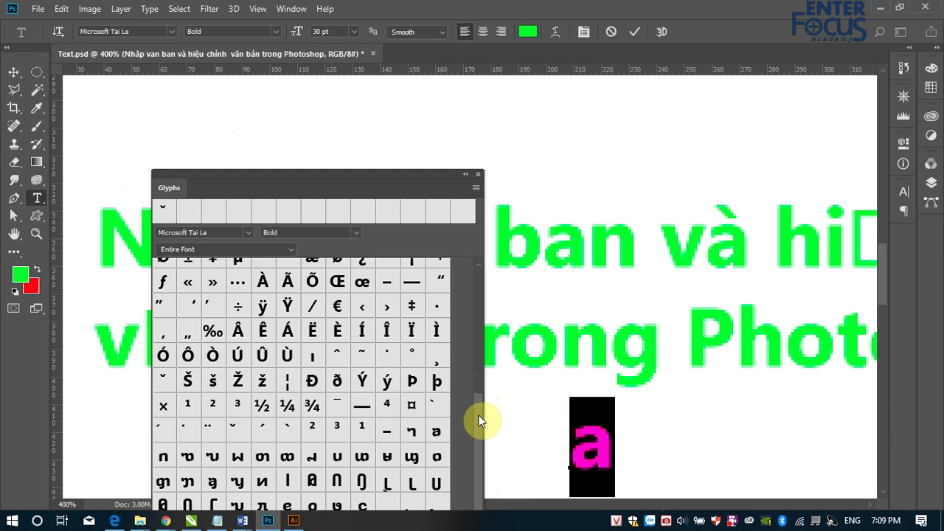
pyautogui.moveTo(477, 421); pyautogui.dragTo(487, 290)
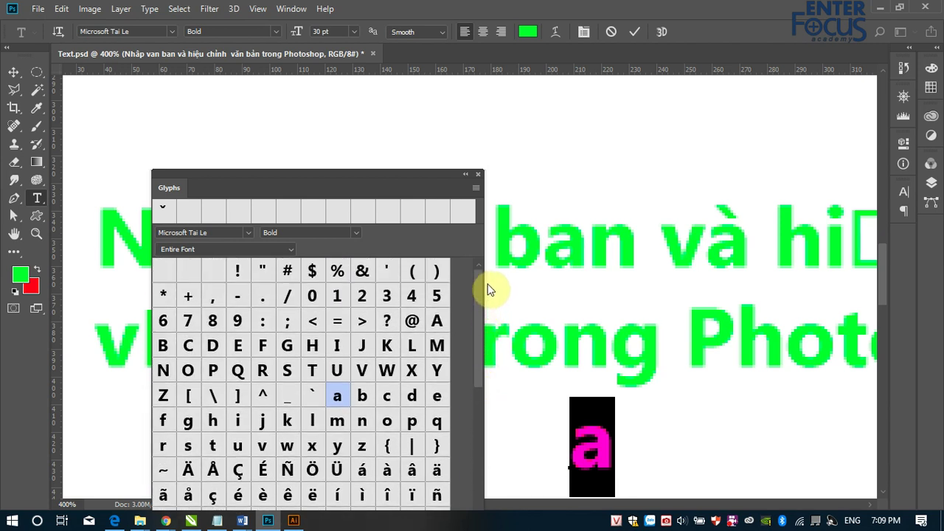
pyautogui.moveTo(487, 290); pyautogui.dragTo(493, 341)
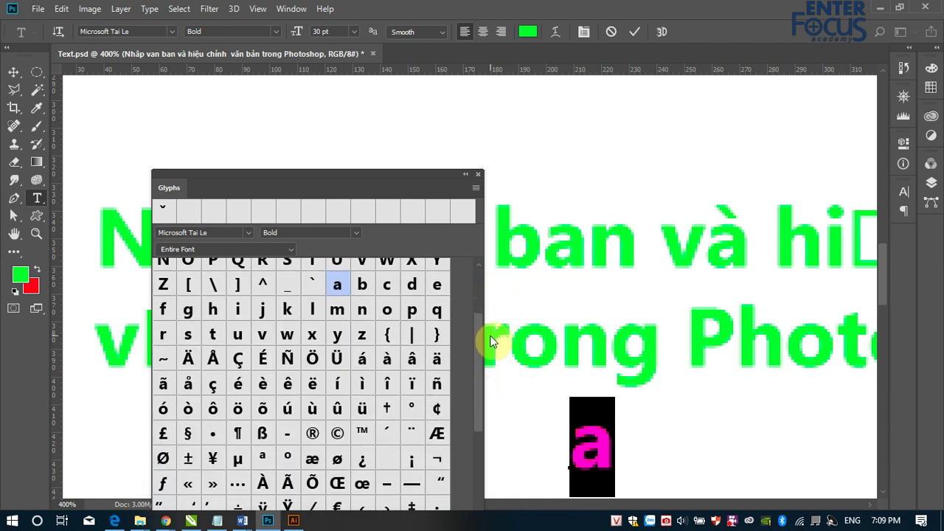
pyautogui.moveTo(493, 341); pyautogui.dragTo(472, 405)
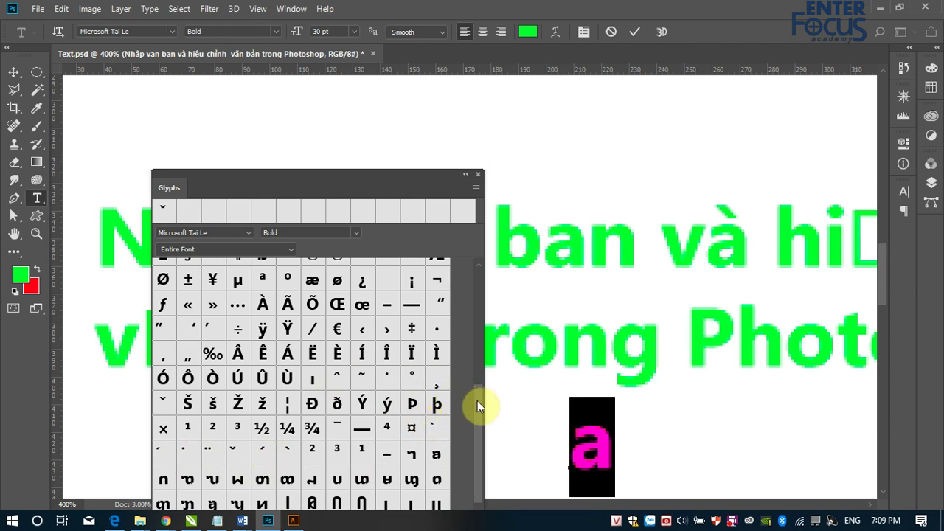
pyautogui.moveTo(477, 400); pyautogui.dragTo(476, 450)
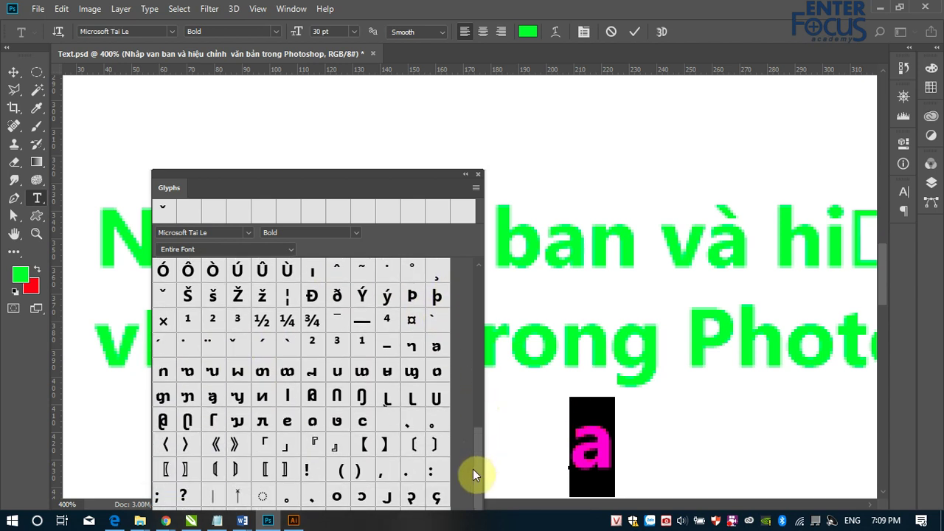
pyautogui.moveTo(322, 185); pyautogui.dragTo(325, 105)
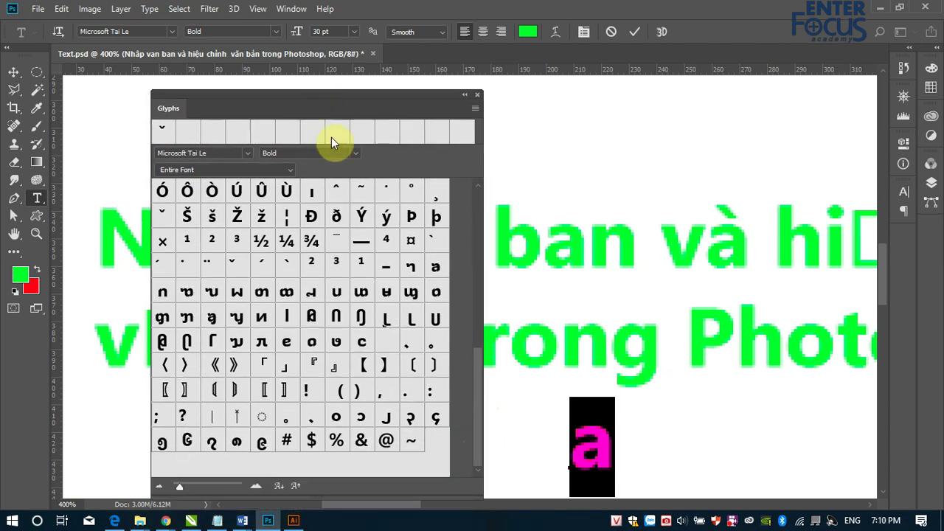
pyautogui.moveTo(475, 399); pyautogui.dragTo(478, 328)
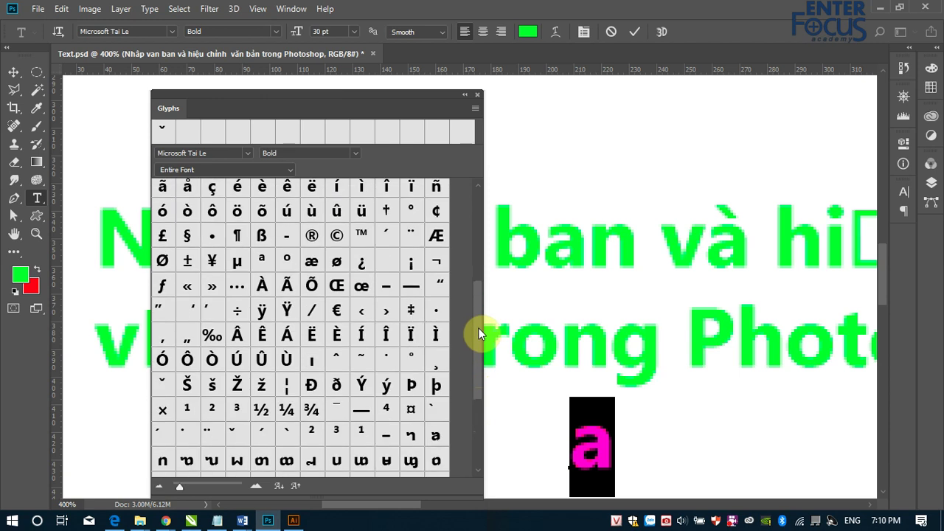
pyautogui.moveTo(478, 327); pyautogui.dragTo(477, 309)
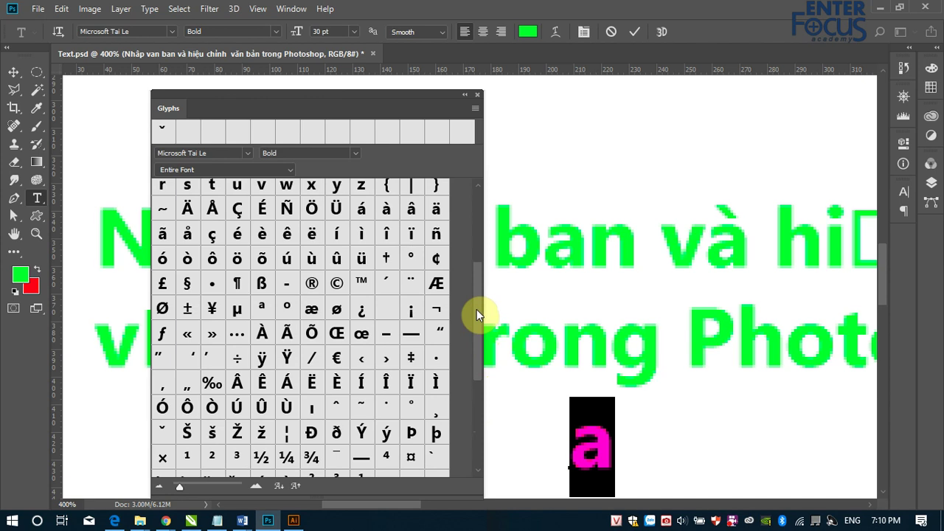
pyautogui.moveTo(476, 301); pyautogui.dragTo(481, 232)
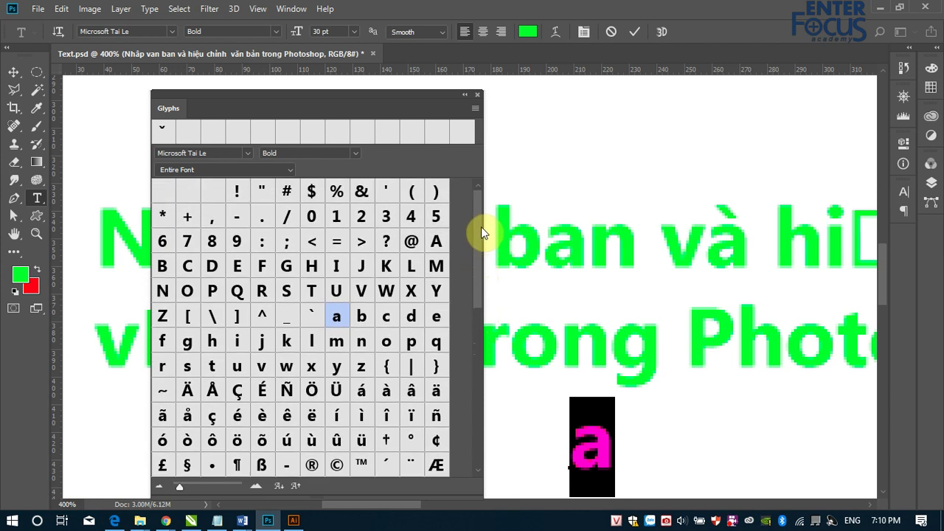
pyautogui.moveTo(481, 228); pyautogui.dragTo(471, 295)
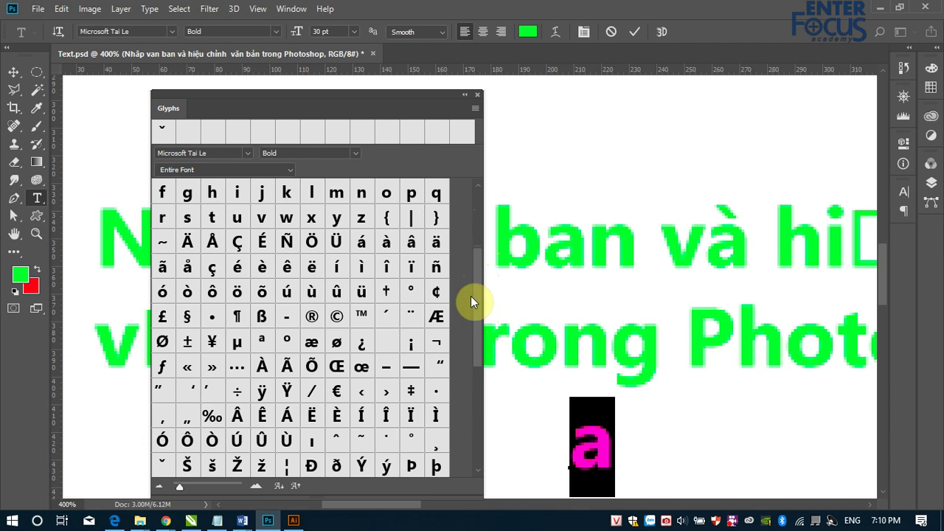
pyautogui.moveTo(470, 296); pyautogui.dragTo(464, 403)
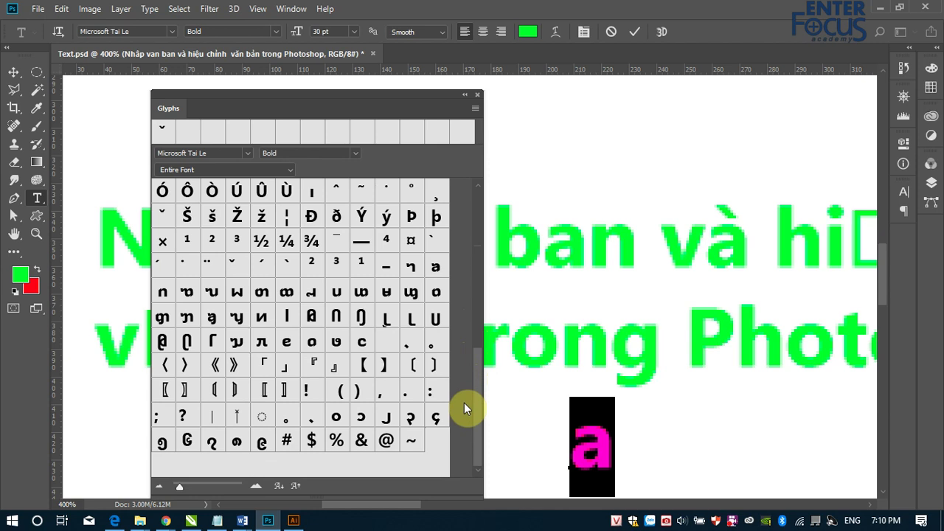
pyautogui.moveTo(464, 401); pyautogui.dragTo(467, 353)
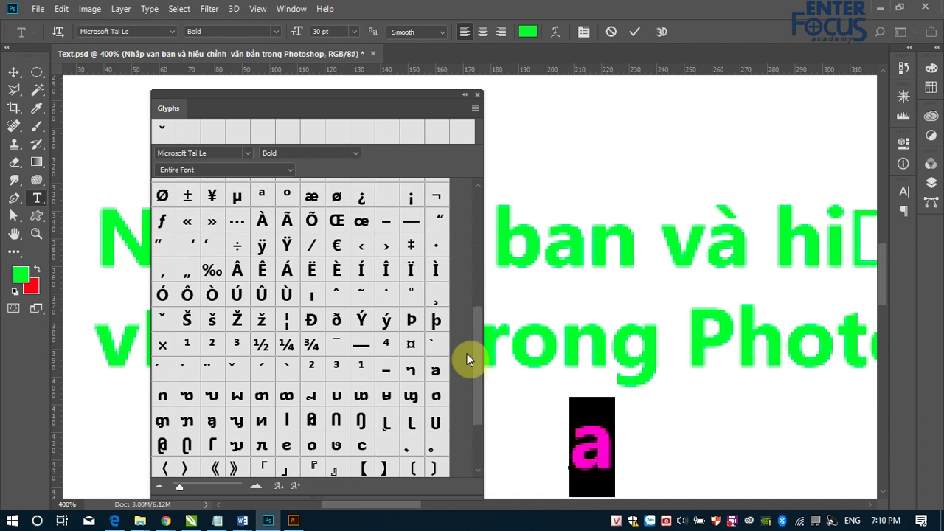
pyautogui.moveTo(467, 355); pyautogui.dragTo(468, 401)
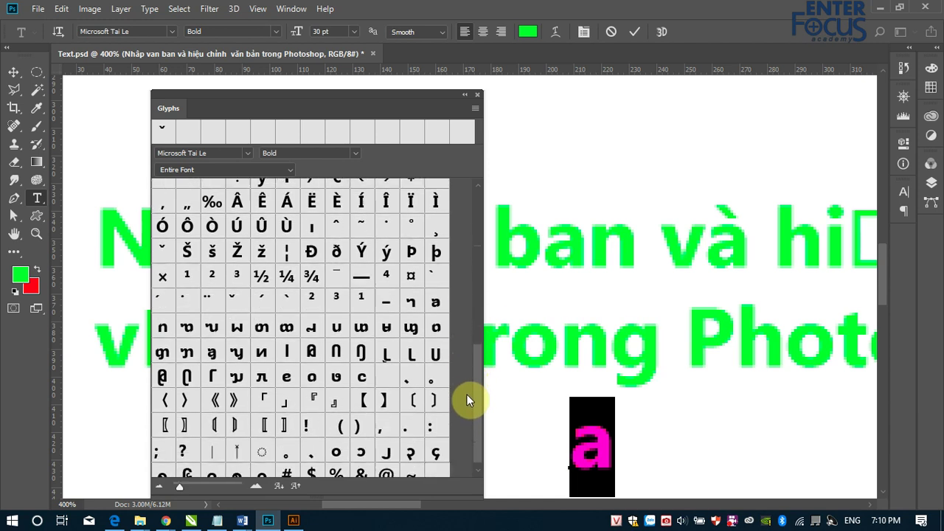
# Turn the lone 'a' into a green question-mark glyph, collapse the Glyphs panel, and commit.
pyautogui.doubleClick(183, 418)
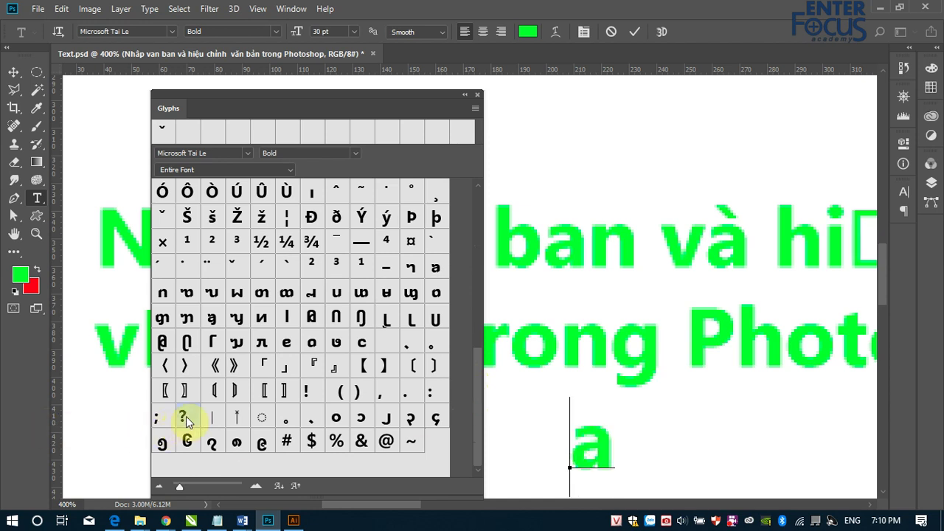
pyautogui.click(598, 430)
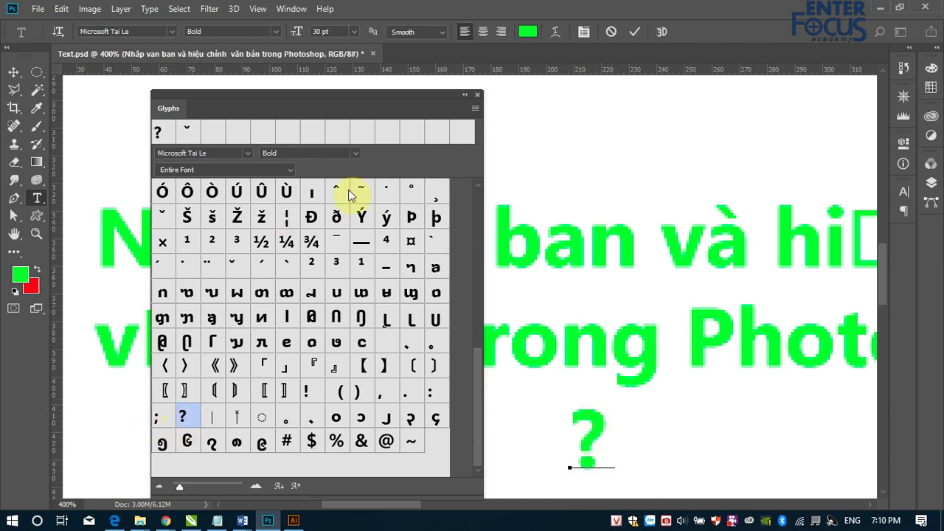
pyautogui.click(472, 99)
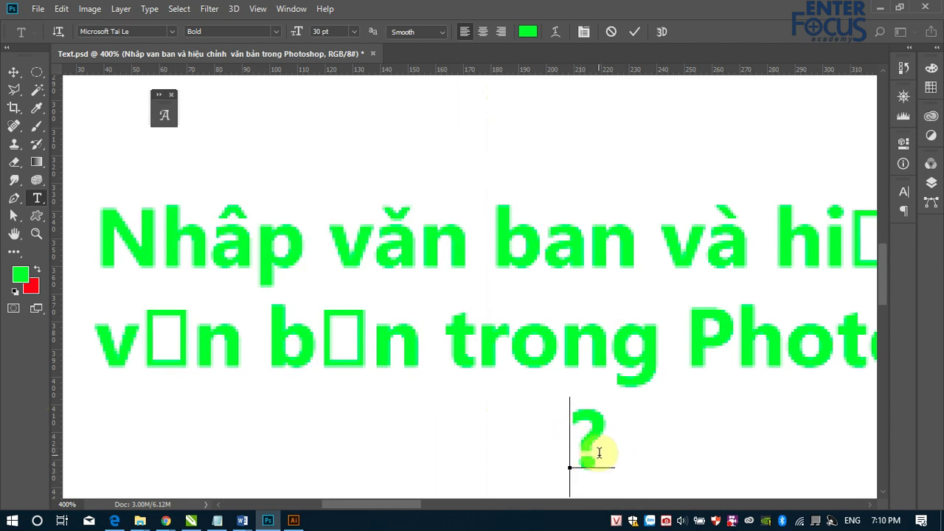
pyautogui.doubleClick(613, 430)
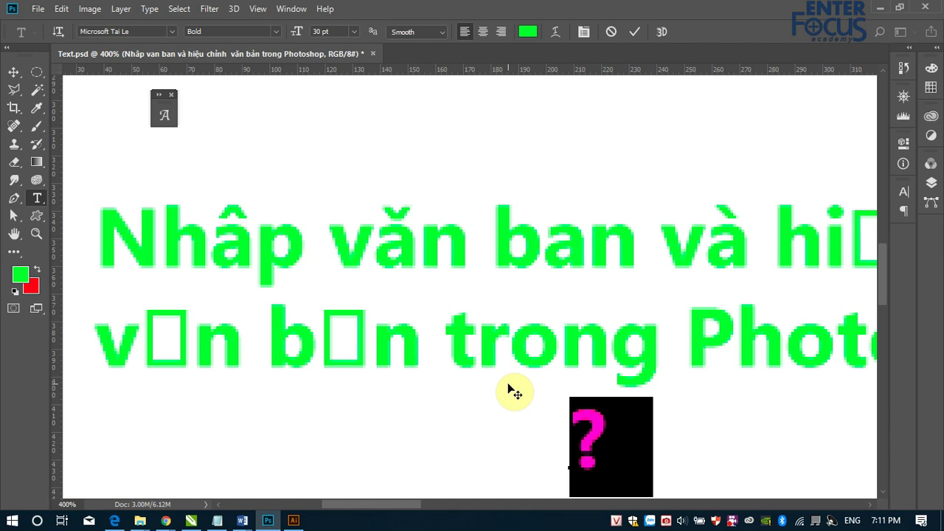
pyautogui.click(594, 424)
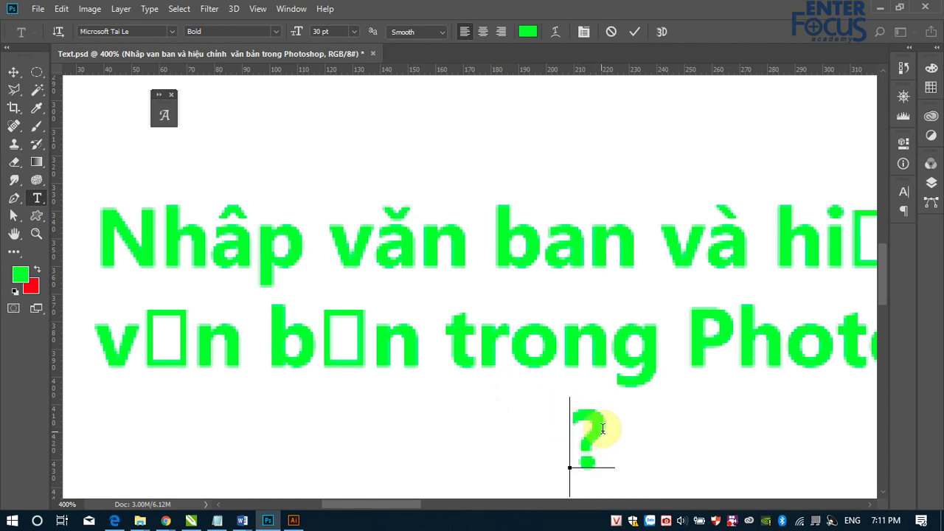
pyautogui.moveTo(578, 420); pyautogui.dragTo(624, 424)
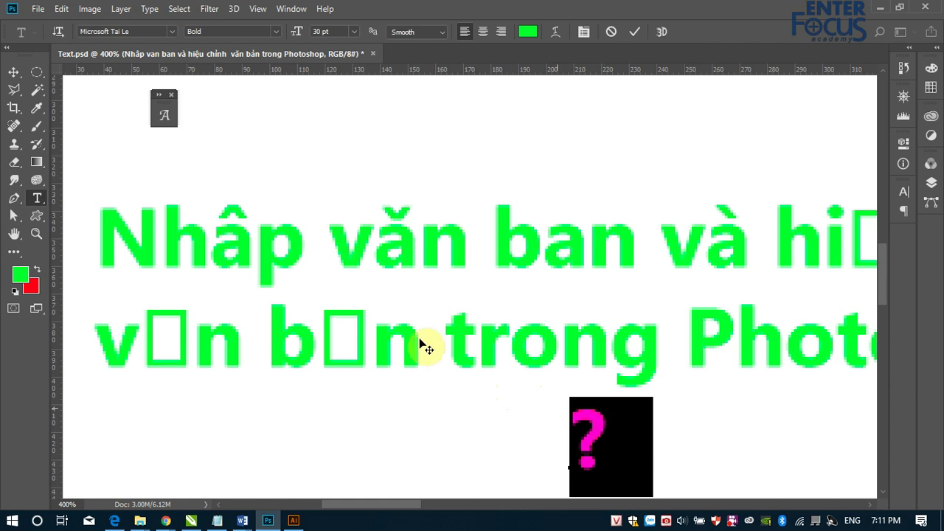
pyautogui.click(13, 72)
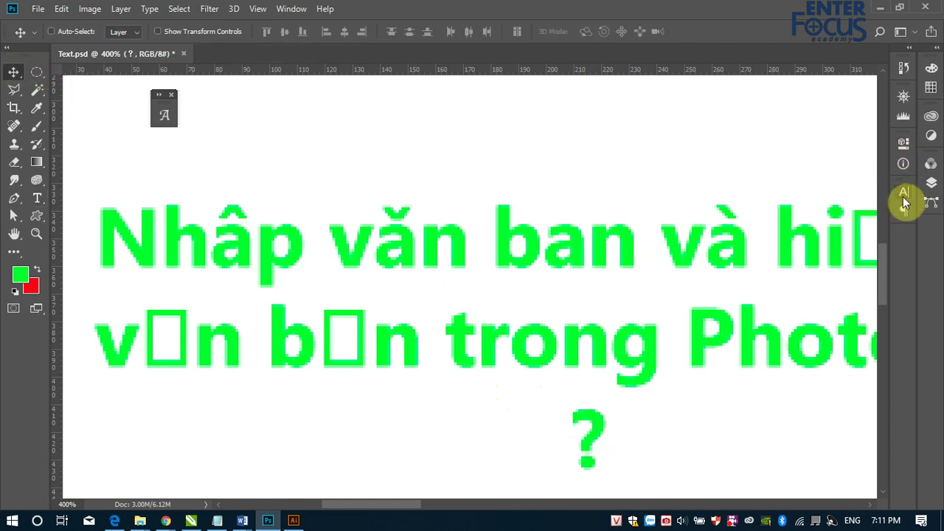
# Rasterize the question-mark layer and erase its dot, leaving only the hook.
pyautogui.click(931, 183)
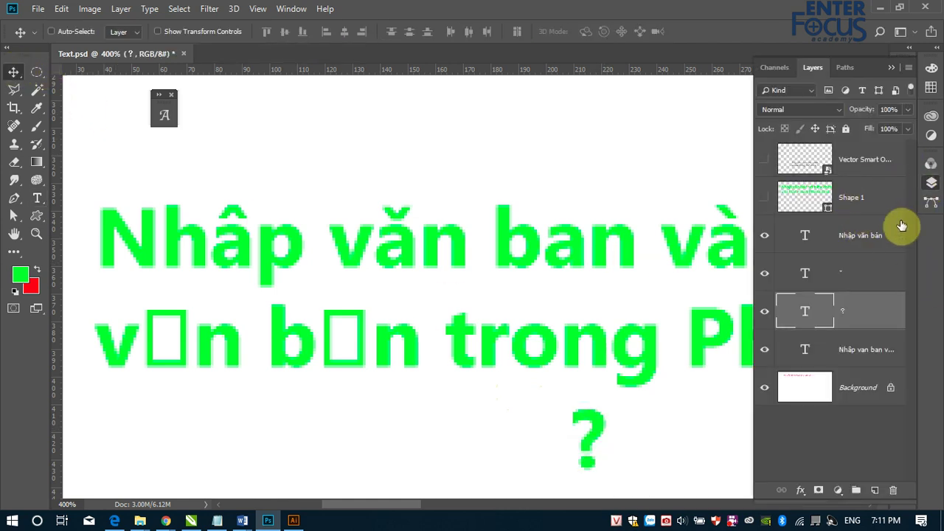
pyautogui.rightClick(868, 316)
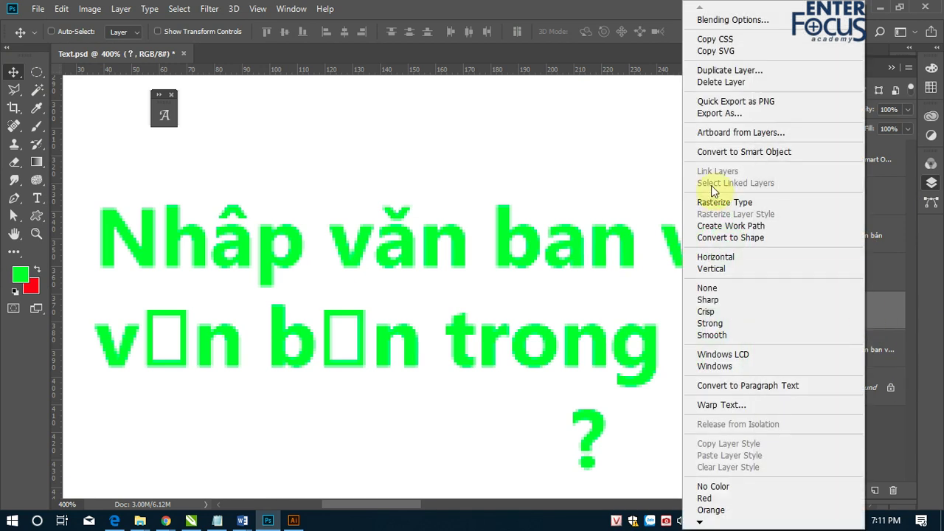
pyautogui.click(738, 204)
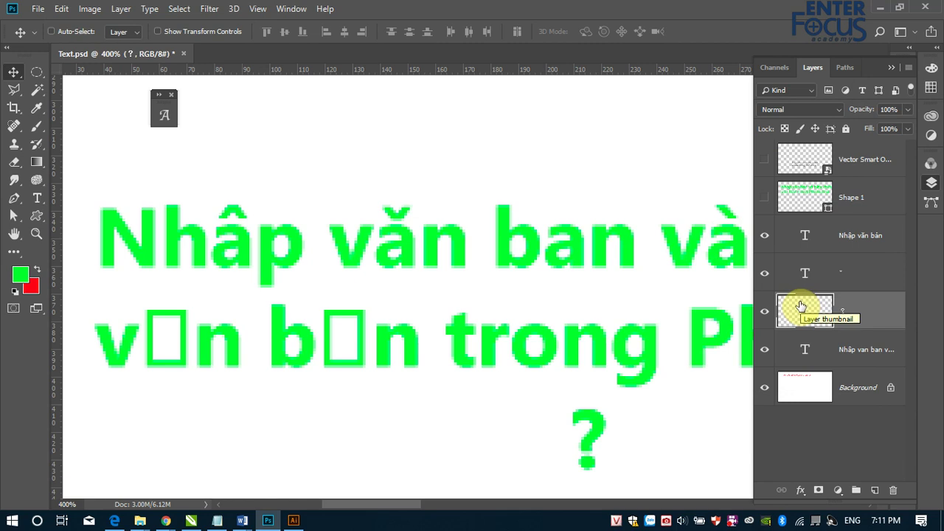
pyautogui.click(35, 72)
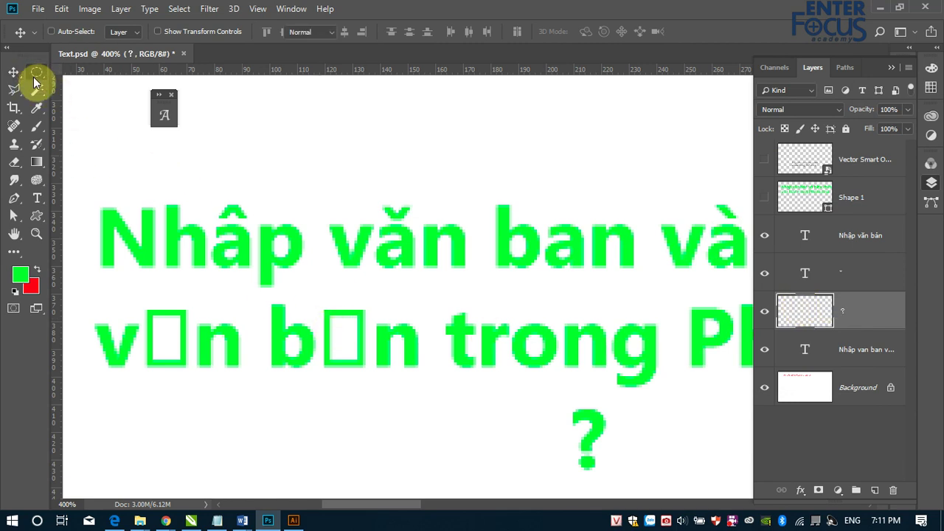
pyautogui.moveTo(568, 450); pyautogui.dragTo(607, 481)
pyautogui.press('Delete')
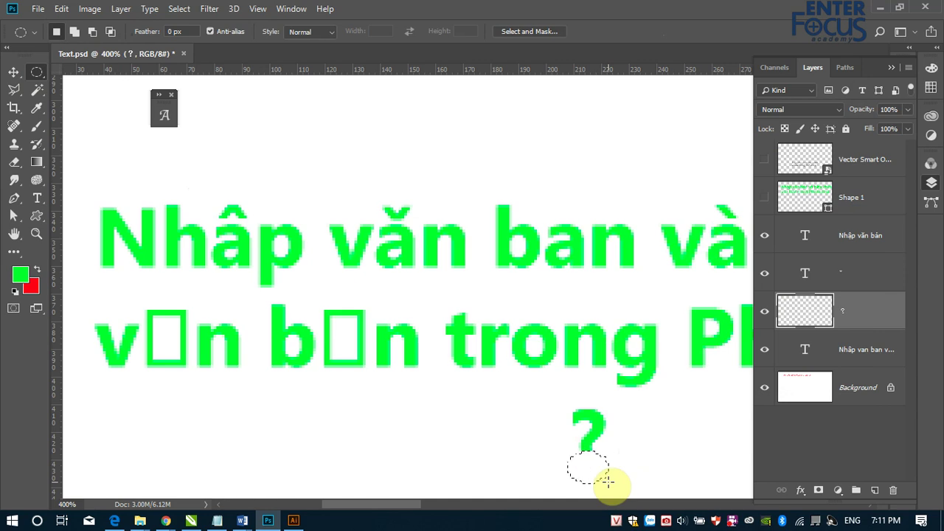
pyautogui.hotkey('ctrl', 'd')
# Move the hook above the a in 'ban' and shrink it to half size, forming bản.
pyautogui.click(10, 74)
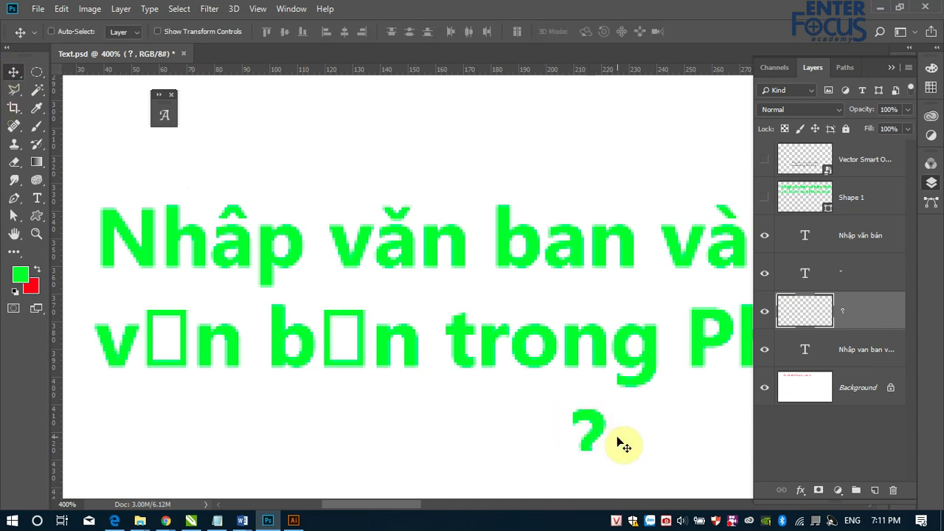
pyautogui.moveTo(602, 432)
pyautogui.mouseDown()
pyautogui.moveTo(577, 183)
pyautogui.moveTo(569, 205)
pyautogui.mouseUp()
pyautogui.hotkey('ctrl', 't')
pyautogui.press('Return')
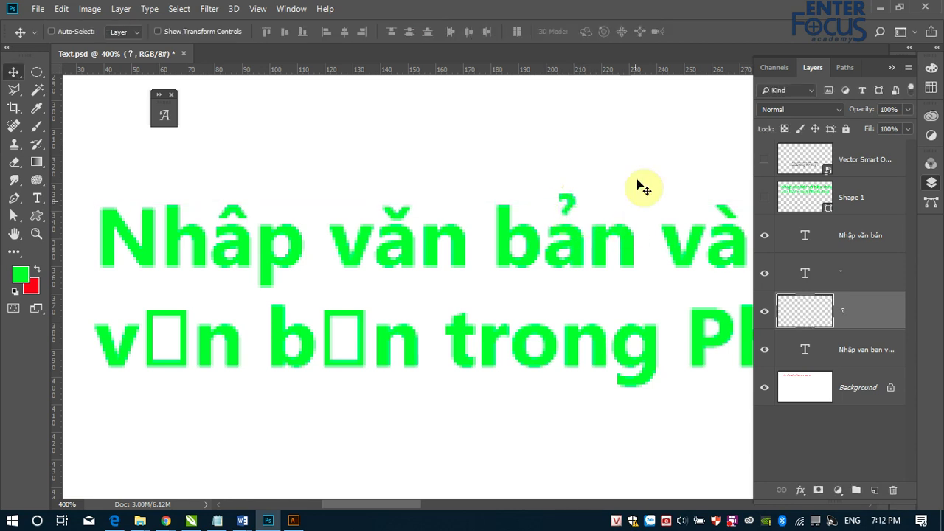
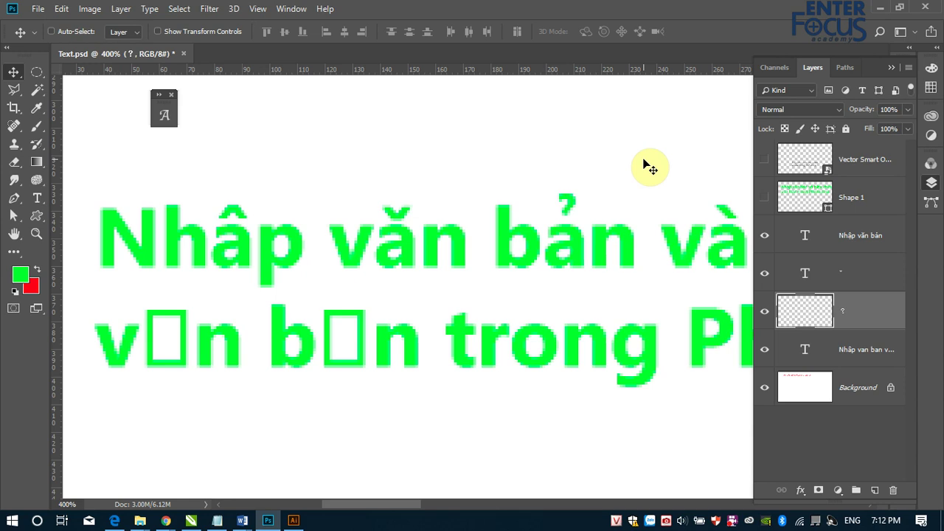
# Browse the text-related menus and close them without choosing anything.
pyautogui.click(150, 9)
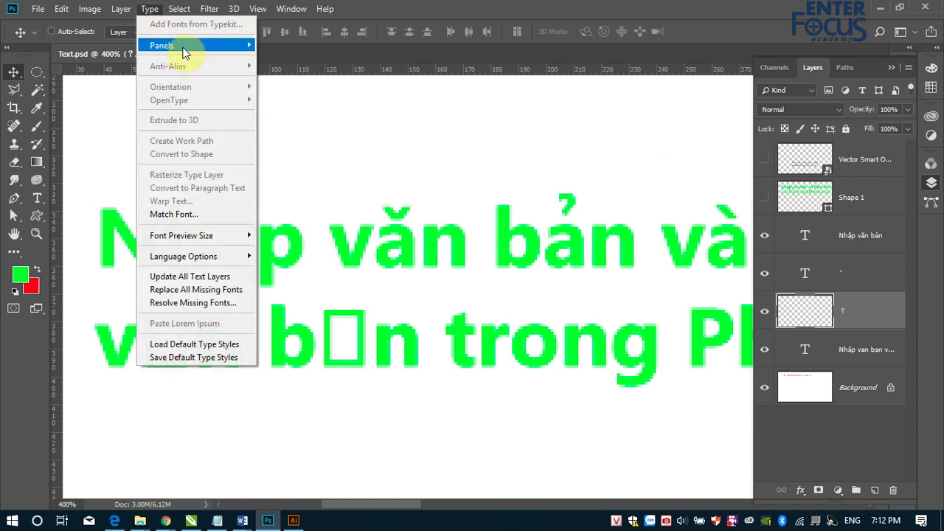
pyautogui.moveTo(163, 45)
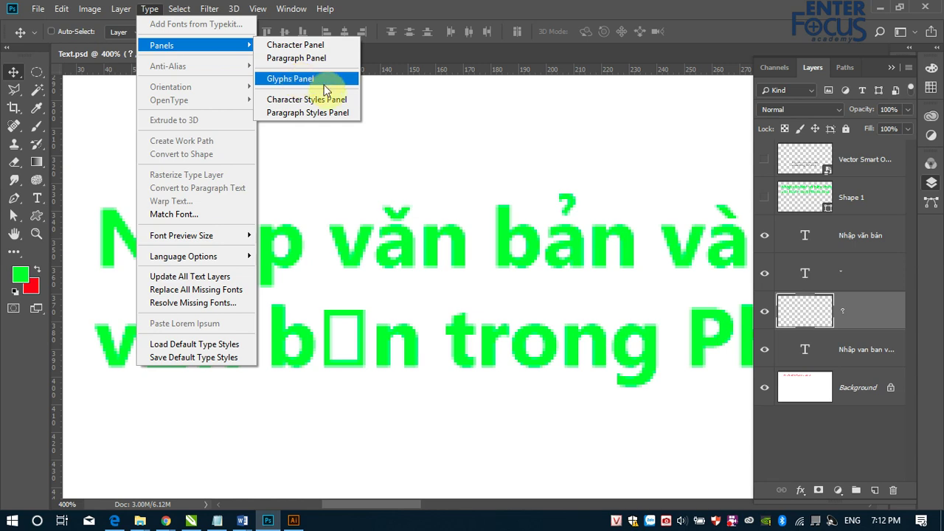
pyautogui.click(350, 99)
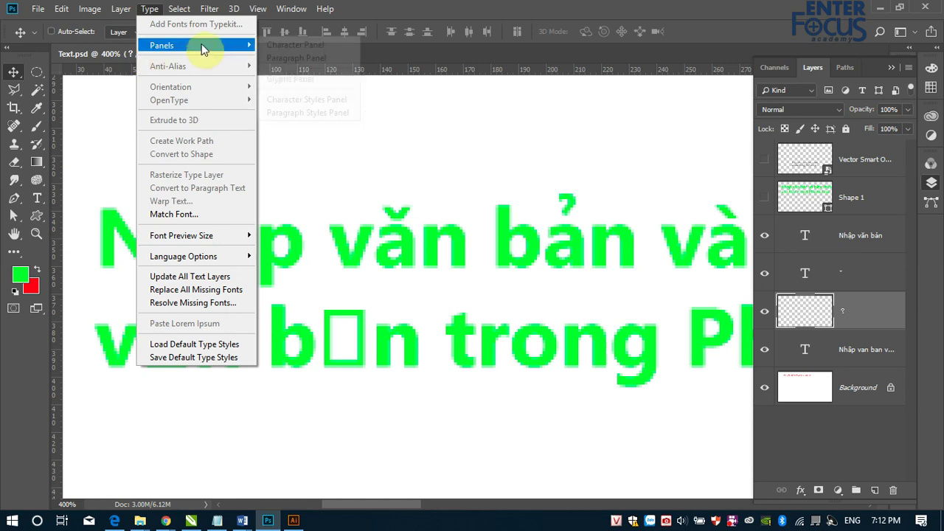
pyautogui.click(538, 8)
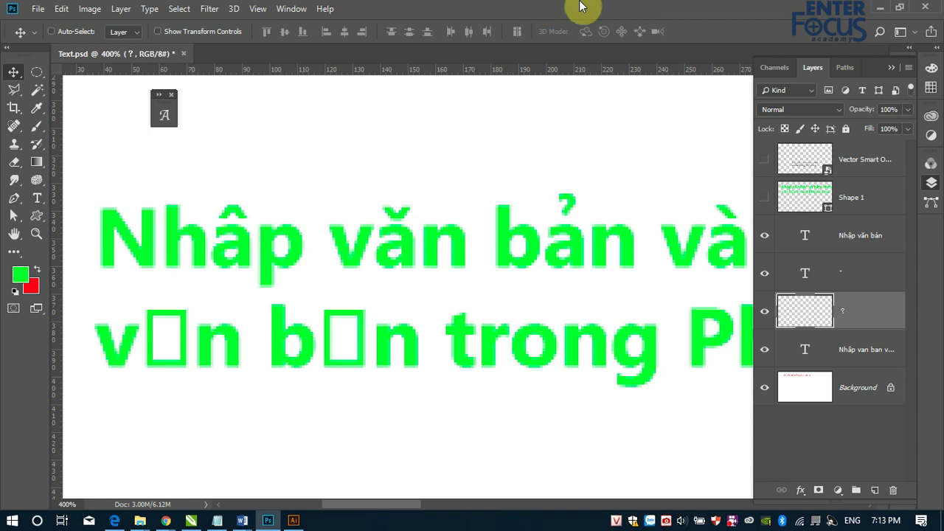
# Zoom out and move the Nhập văn bản text above the heading.
pyautogui.scroll(-1, 162, 177)
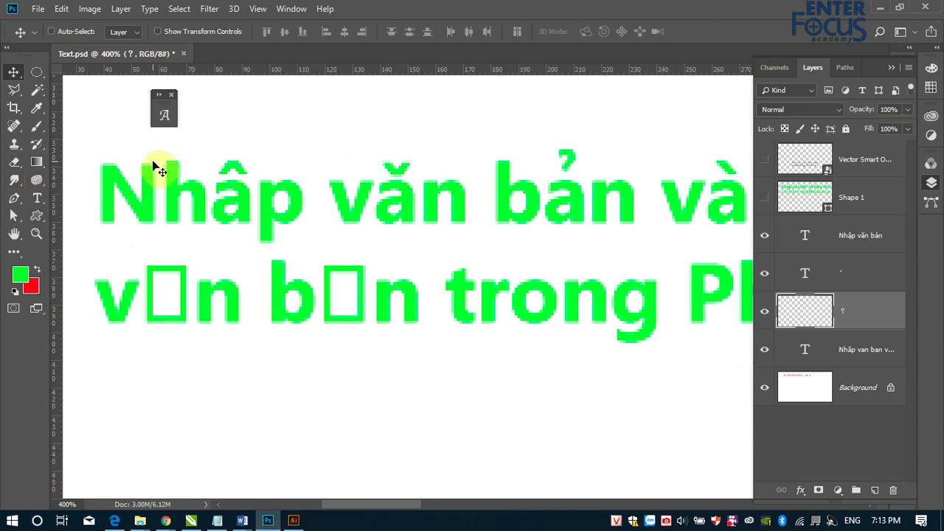
pyautogui.hotkey('ctrl', '-')
pyautogui.hotkey('ctrl', '-')
pyautogui.hotkey('ctrl', '-')
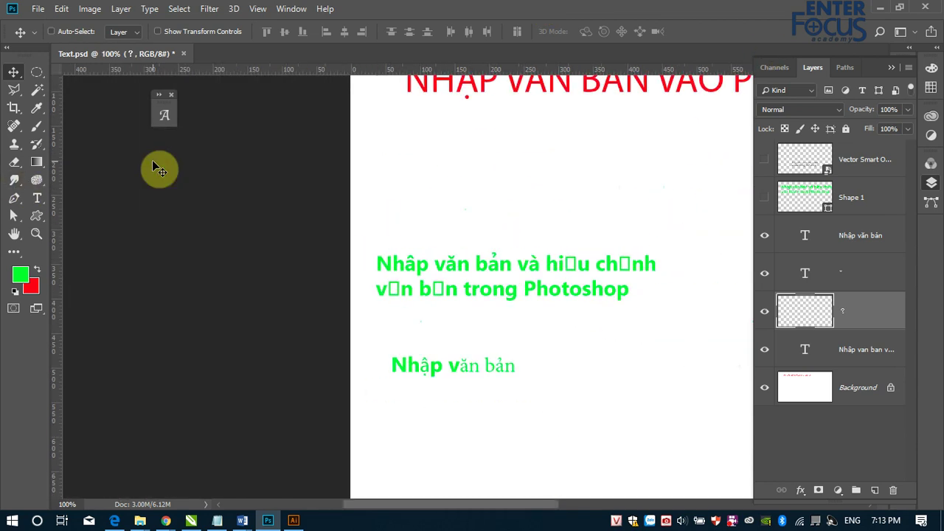
pyautogui.rightClick(436, 378)
pyautogui.click(446, 381)
pyautogui.moveTo(441, 382)
pyautogui.mouseDown()
pyautogui.moveTo(451, 232)
pyautogui.moveTo(438, 201)
pyautogui.mouseUp()
# Add vertical text 'dfgdfgd' below the heading, switch it to horizontal, and commit it.
pyautogui.click(39, 200)
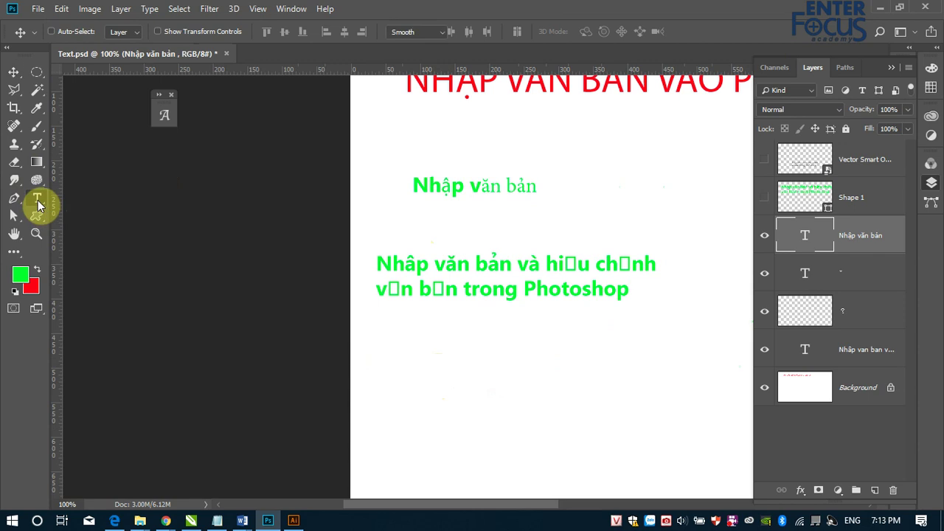
pyautogui.click(83, 221)
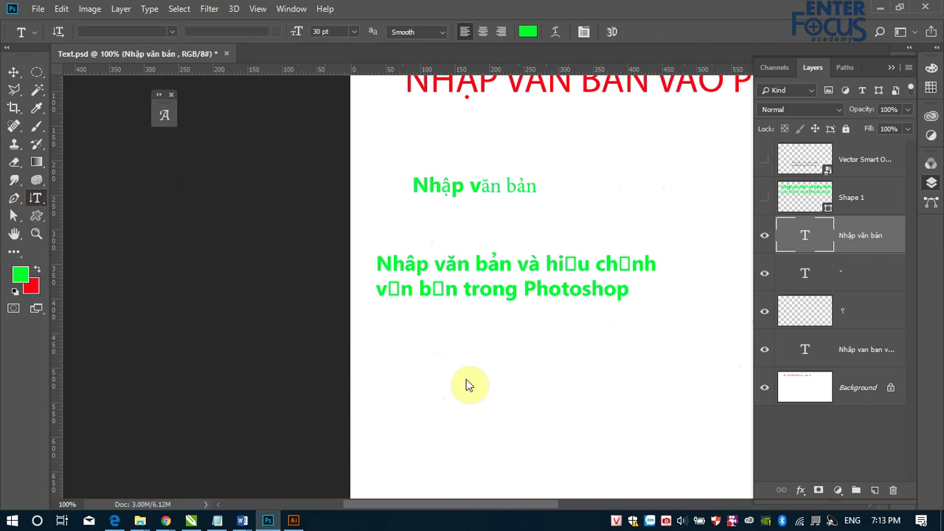
pyautogui.click(433, 345)
pyautogui.write('d')
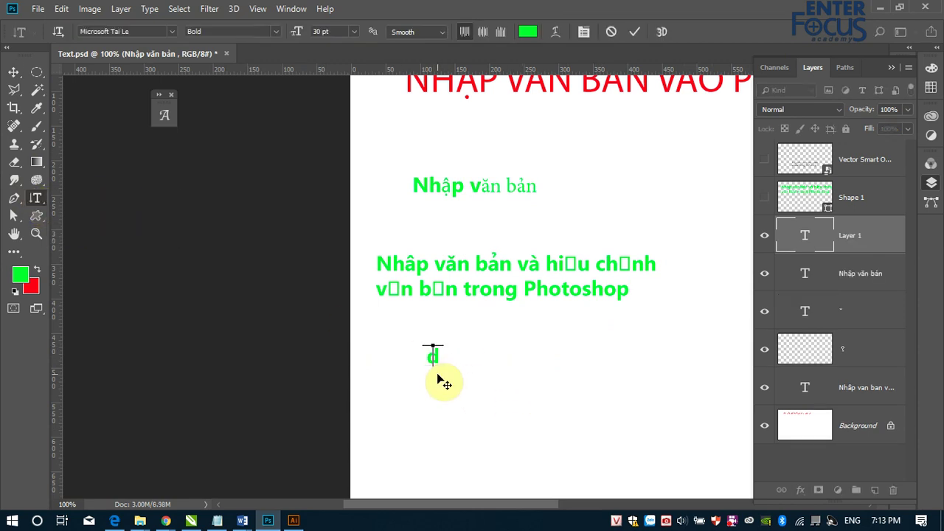
pyautogui.write('fgdfgd')
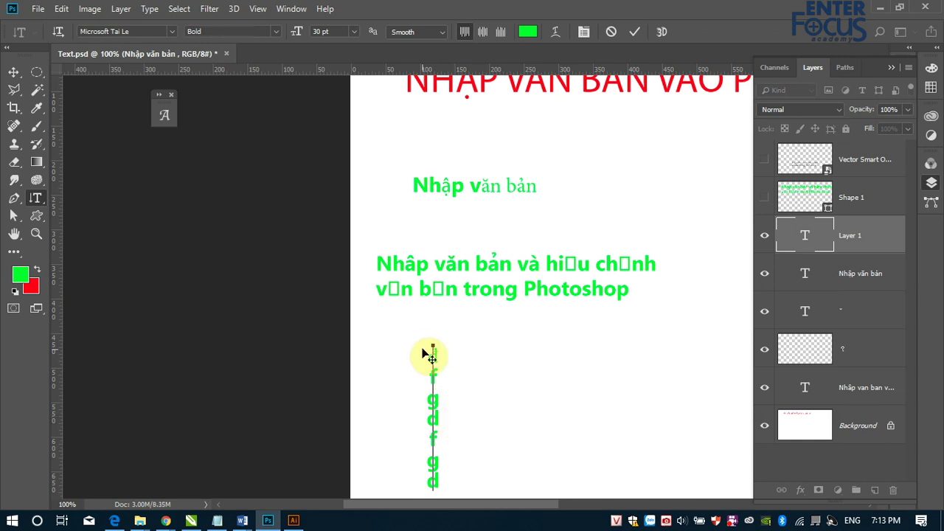
pyautogui.click(434, 460)
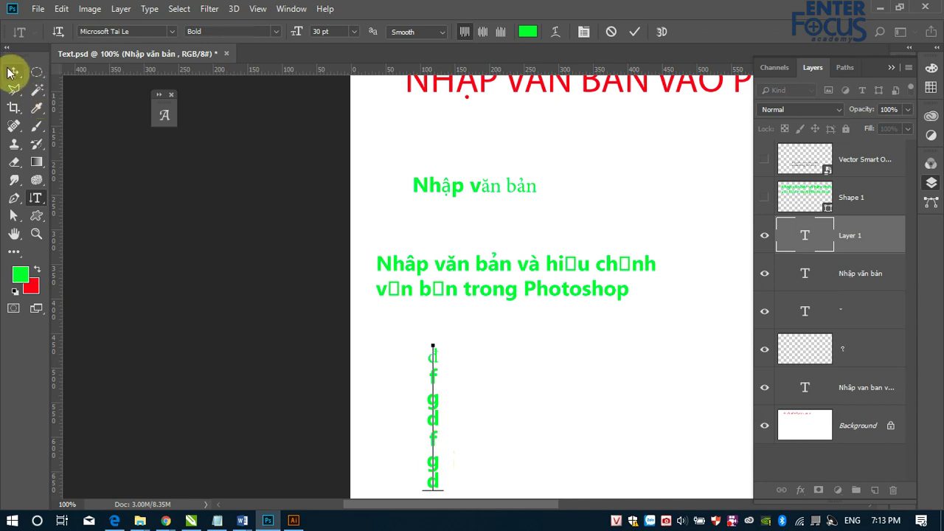
pyautogui.click(59, 34)
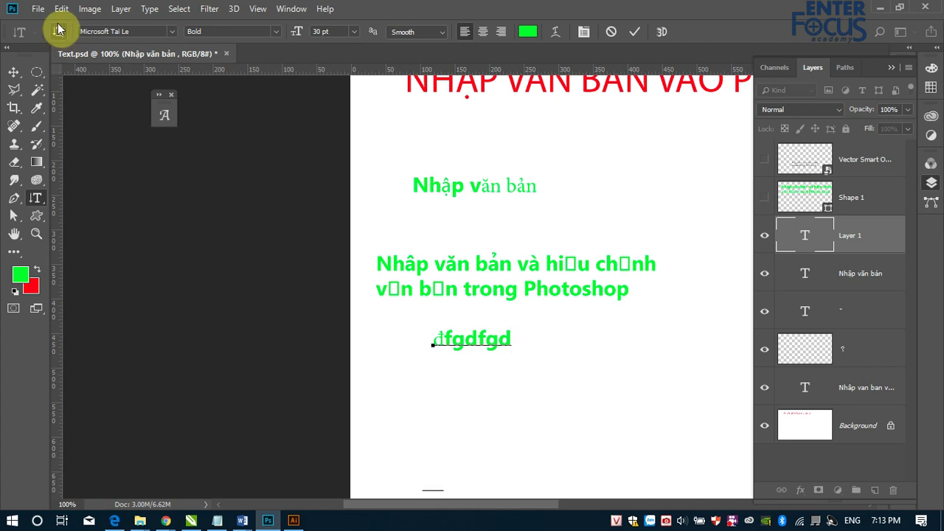
pyautogui.click(59, 29)
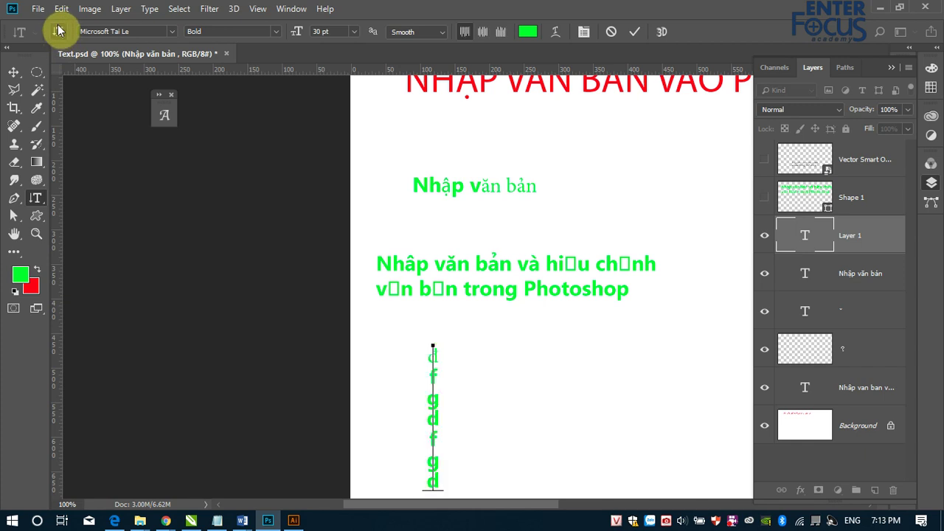
pyautogui.click(59, 32)
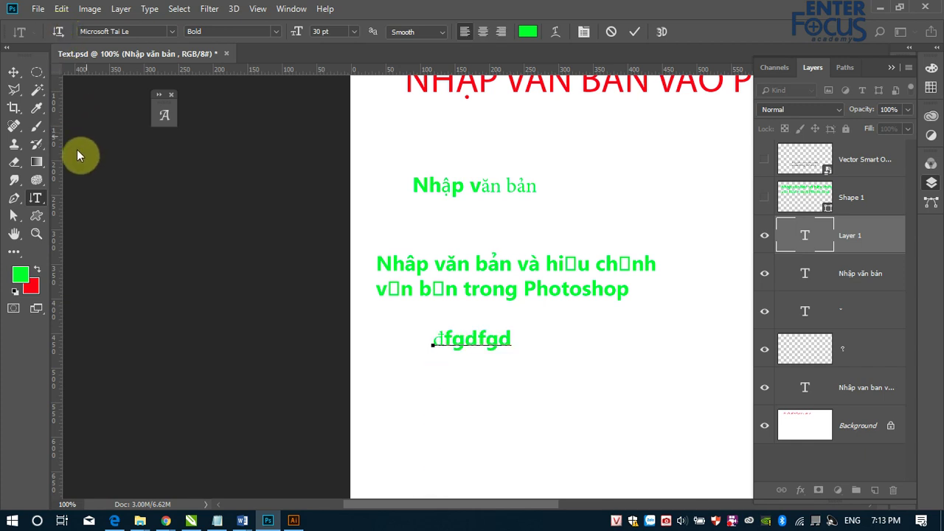
pyautogui.click(13, 72)
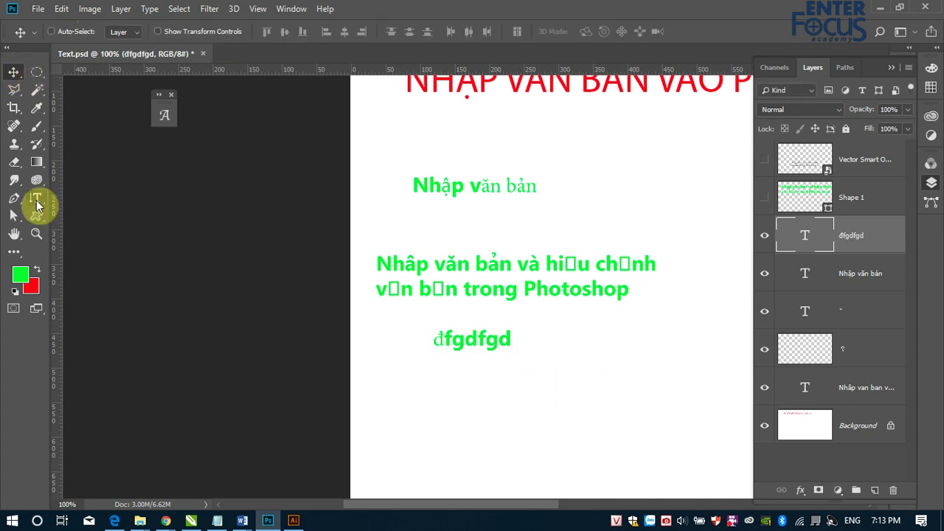
# Add a horizontal 'tfyuguy' text line below it and commit it.
pyautogui.click(36, 199)
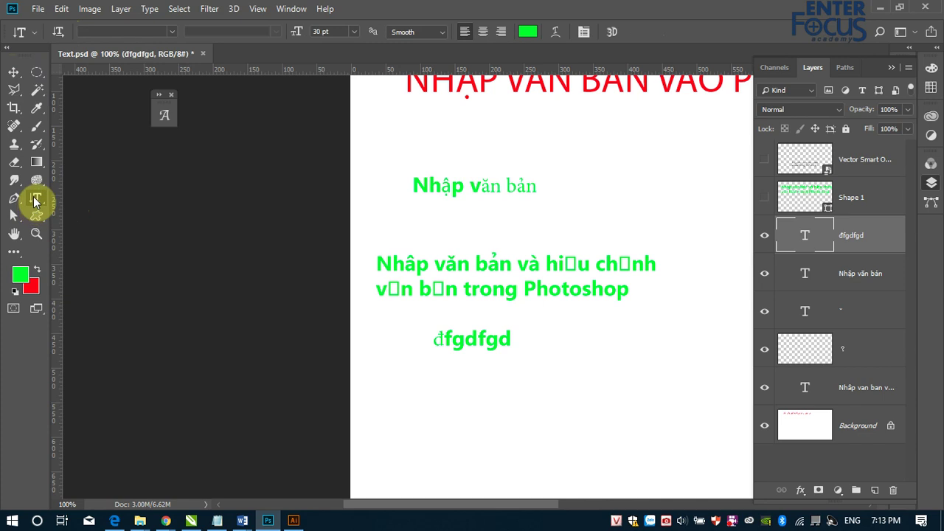
pyautogui.rightClick(36, 199)
pyautogui.click(74, 198)
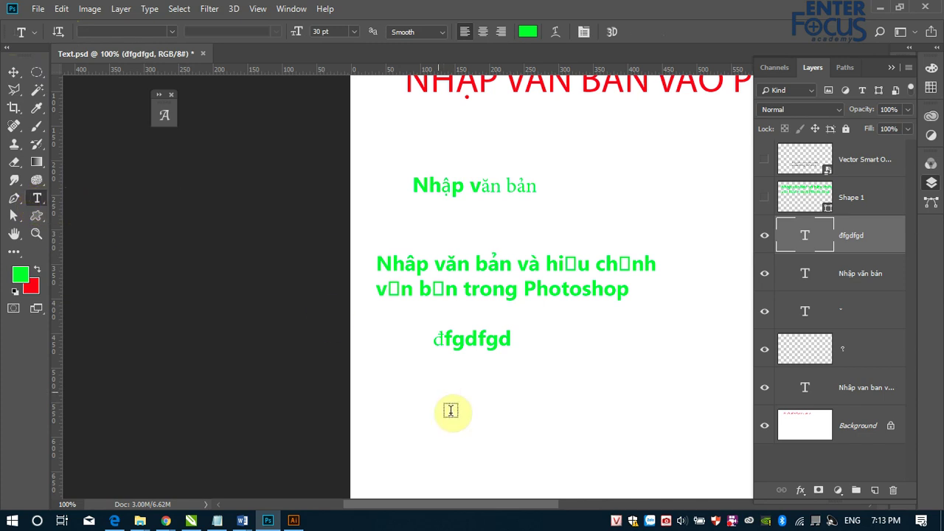
pyautogui.click(450, 410)
pyautogui.write('tfyuguy')
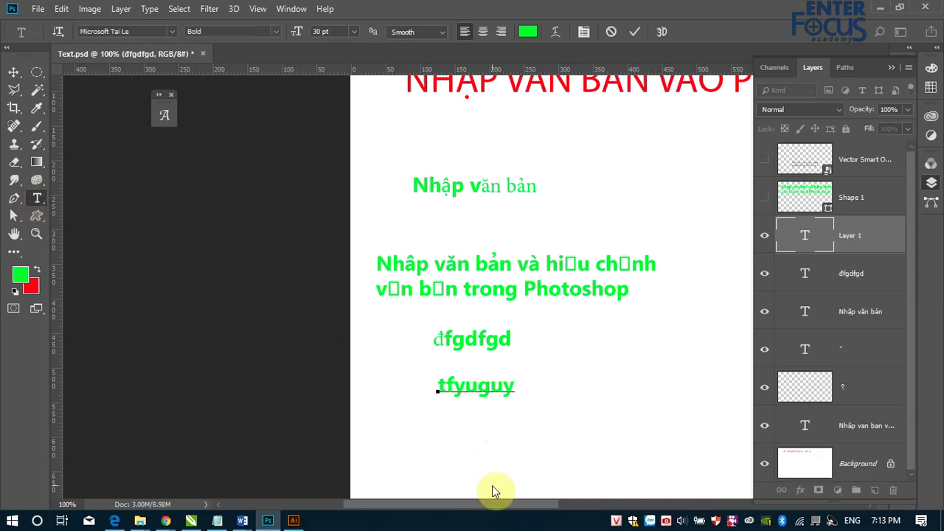
pyautogui.click(58, 34)
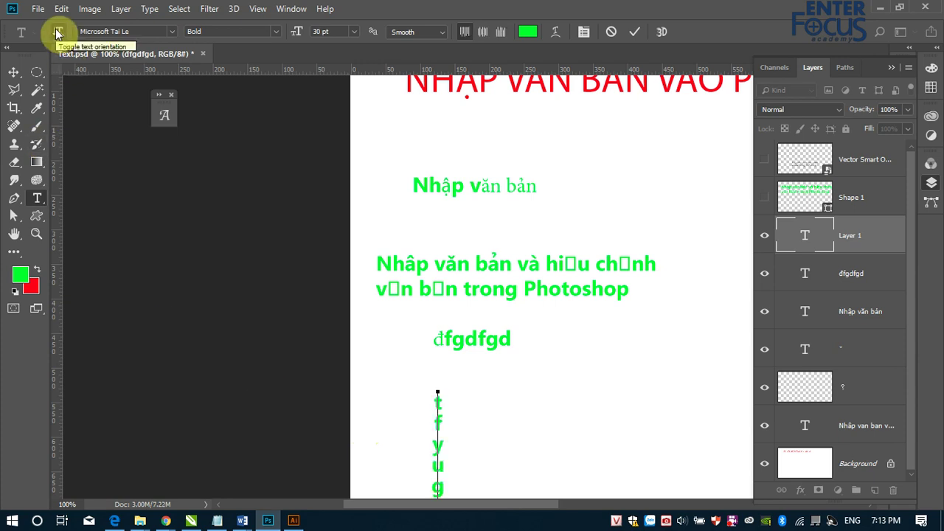
pyautogui.click(58, 33)
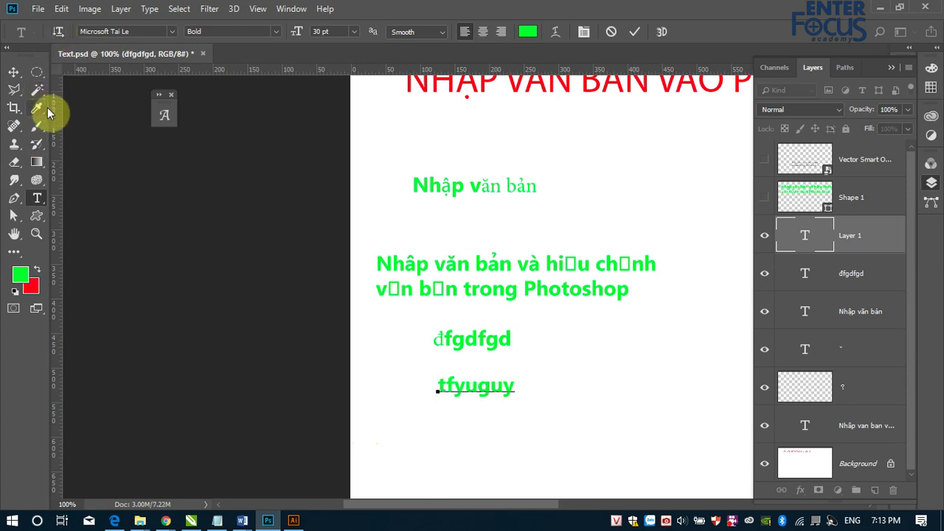
pyautogui.click(11, 75)
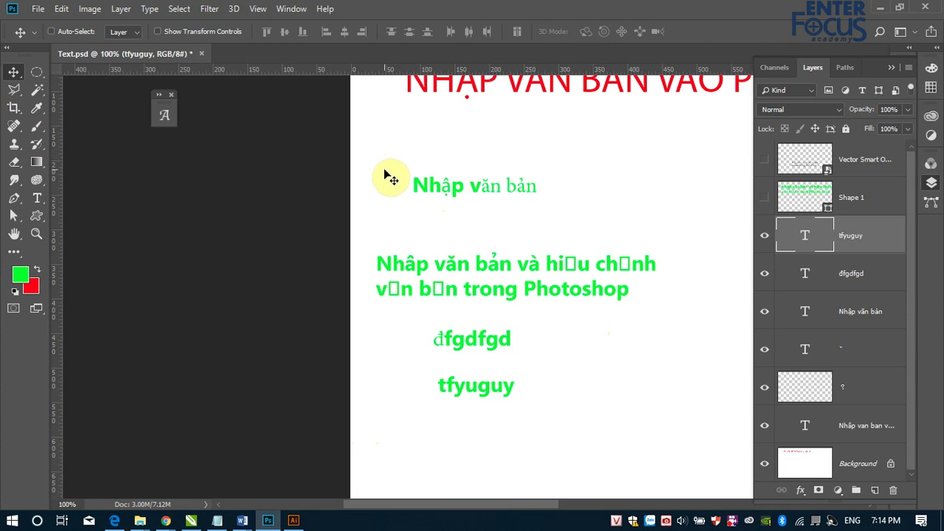
# Draw a curved green wave shape across the lower canvas with the Pen Tool.
pyautogui.scroll(-3, 524, 325)
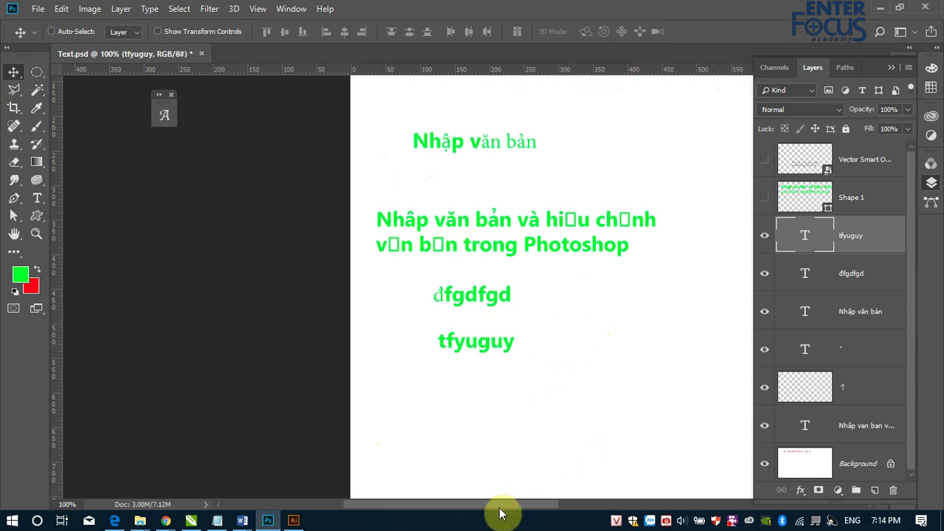
pyautogui.moveTo(499, 505); pyautogui.dragTo(593, 505)
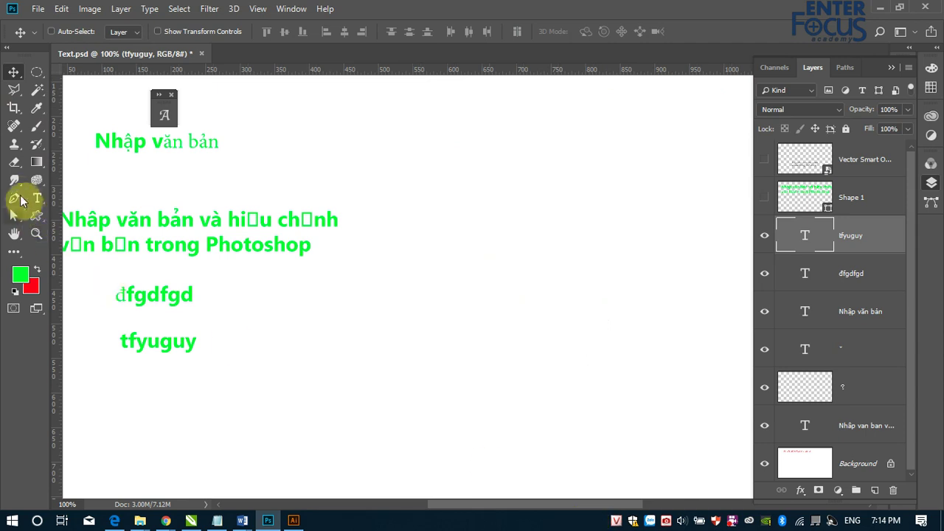
pyautogui.click(14, 199)
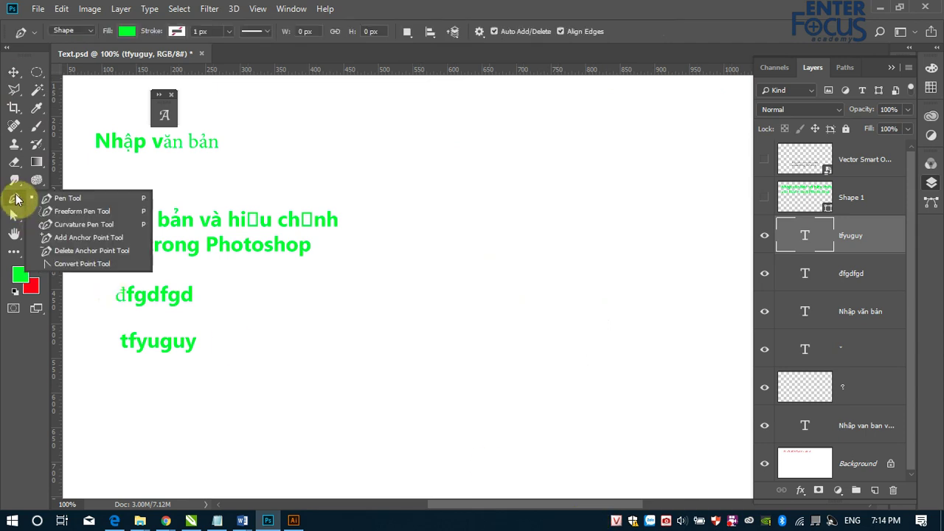
pyautogui.click(65, 200)
pyautogui.click(115, 417)
pyautogui.moveTo(321, 400); pyautogui.dragTo(486, 463)
pyautogui.click(611, 366)
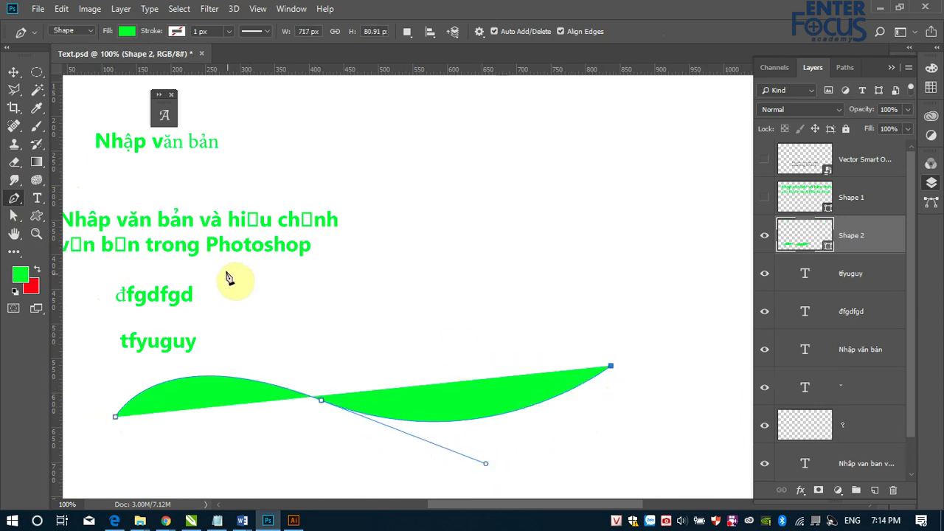
pyautogui.click(14, 73)
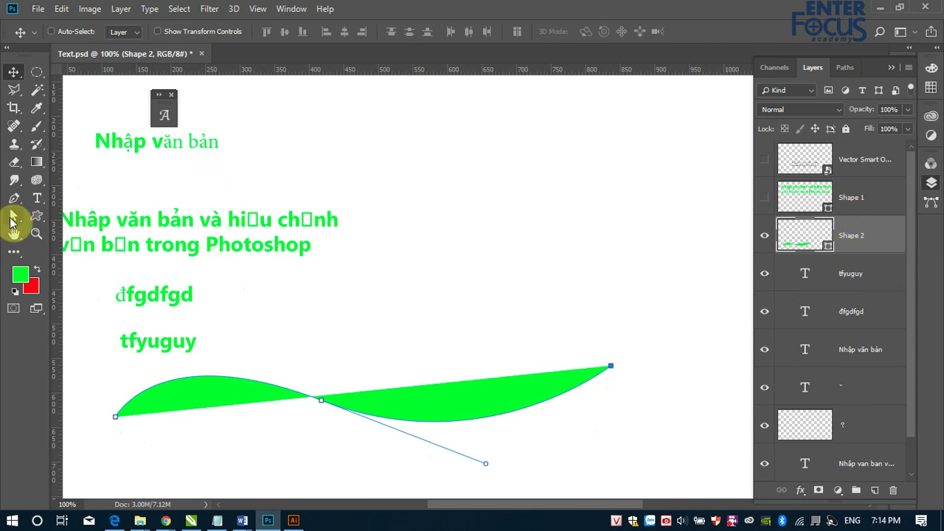
# Hide Shape 2 and draw an unfilled curved wave path in Path mode.
pyautogui.click(14, 200)
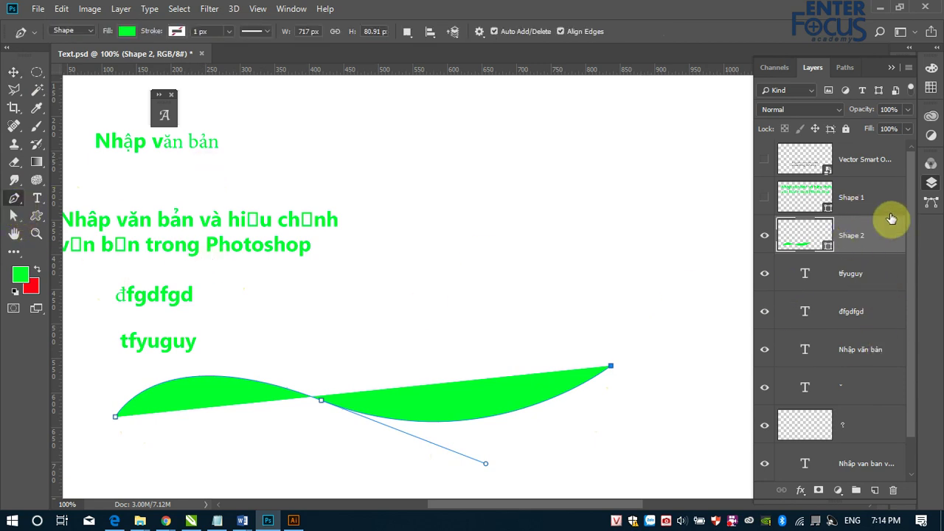
pyautogui.click(764, 235)
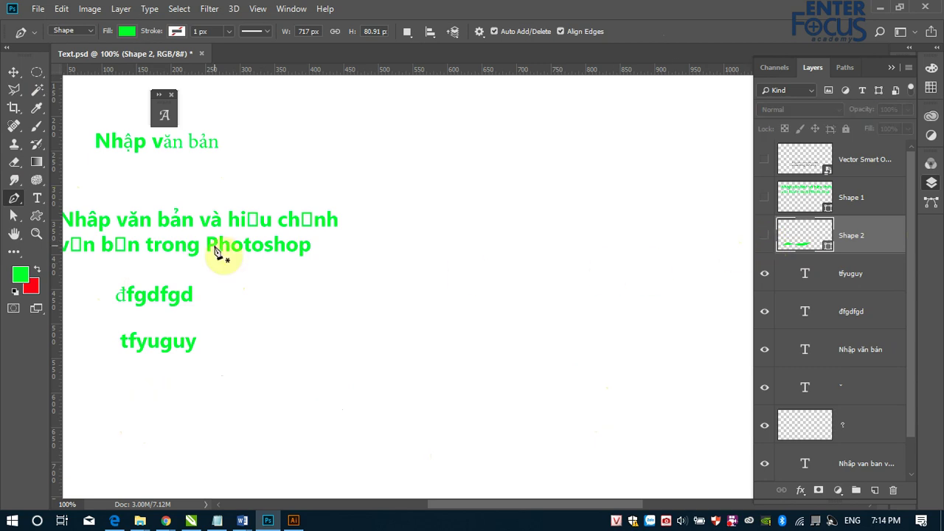
pyautogui.click(71, 31)
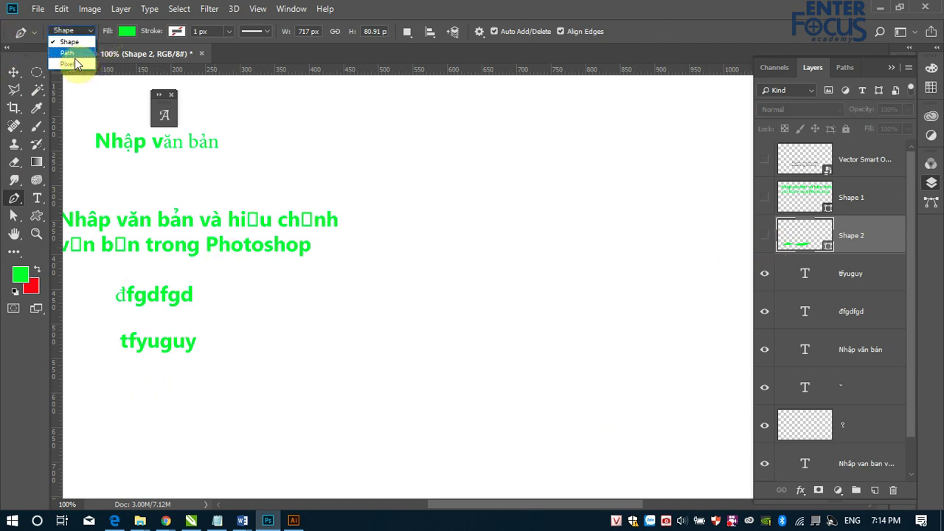
pyautogui.click(74, 57)
pyautogui.click(135, 454)
pyautogui.moveTo(325, 435); pyautogui.dragTo(447, 476)
pyautogui.click(568, 426)
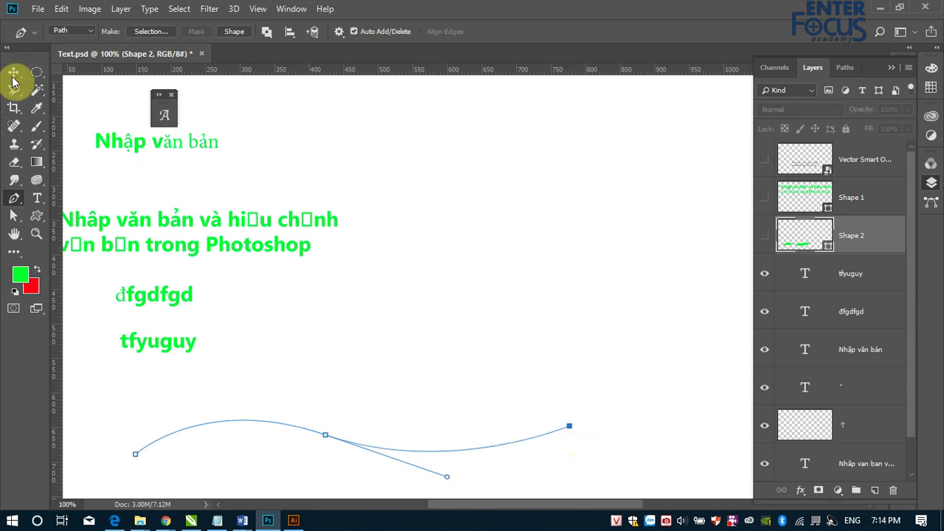
pyautogui.click(15, 73)
# Type 'ae87weuhwuehwqjiq0' along the curved wave path and commit it.
pyautogui.click(37, 197)
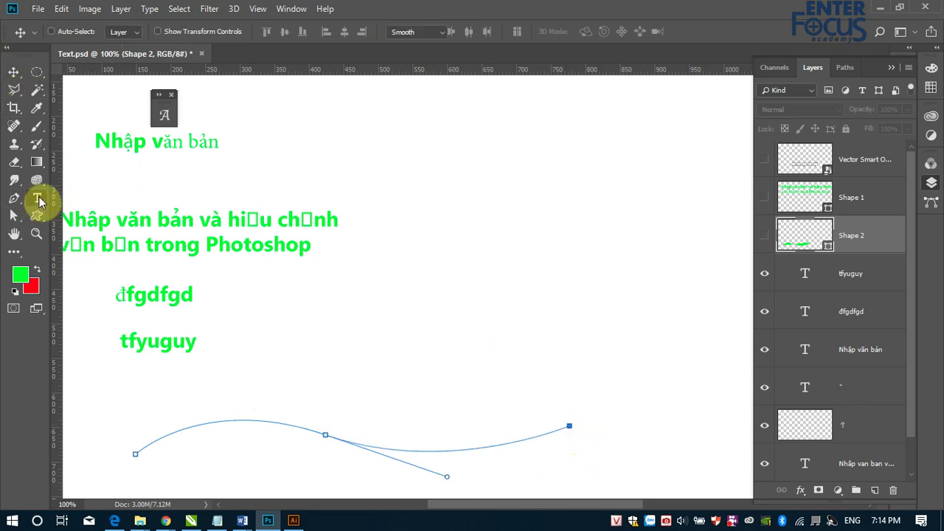
pyautogui.click(191, 427)
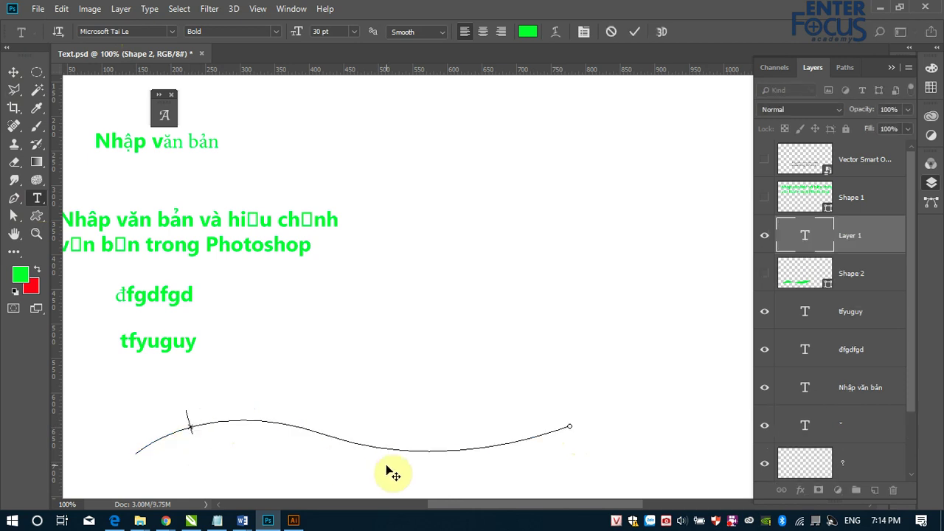
pyautogui.write('ae87weuhwuehwqjiq0')
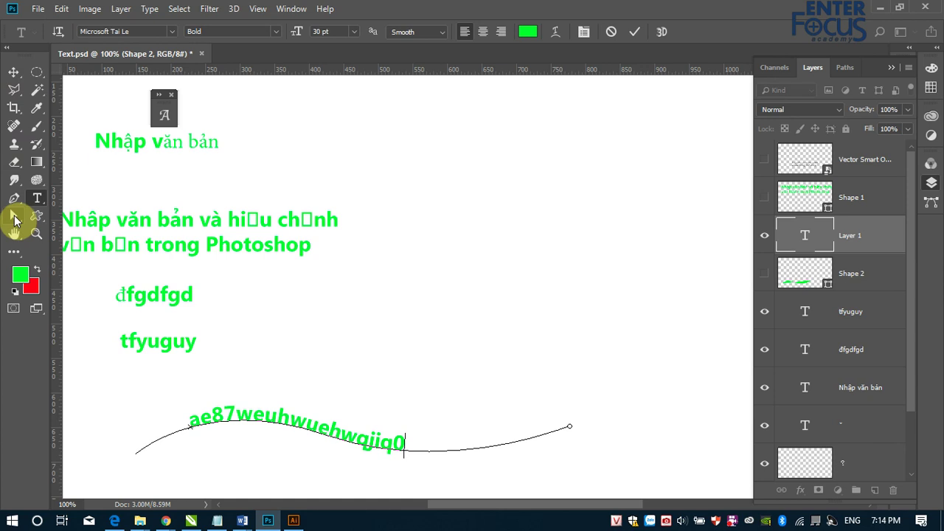
pyautogui.click(14, 220)
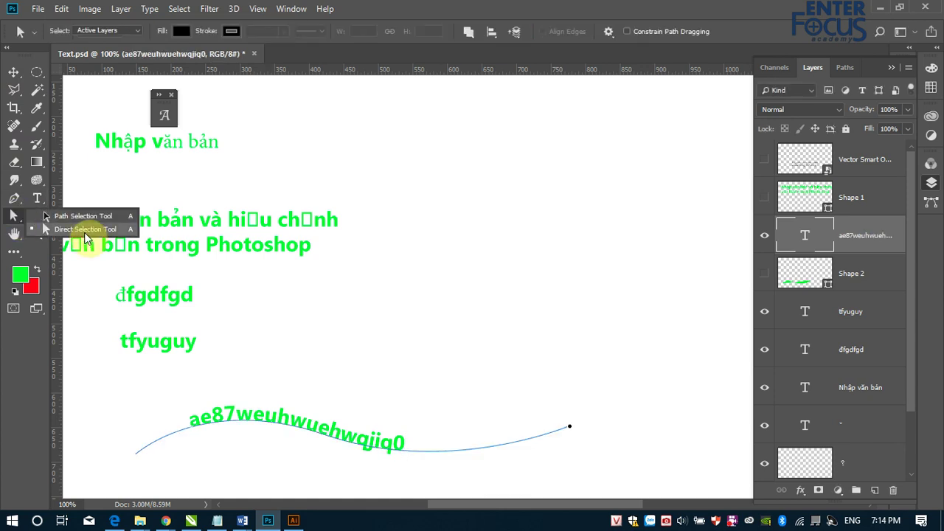
# Raise the curve's middle anchor and handle into a higher arch.
pyautogui.click(67, 213)
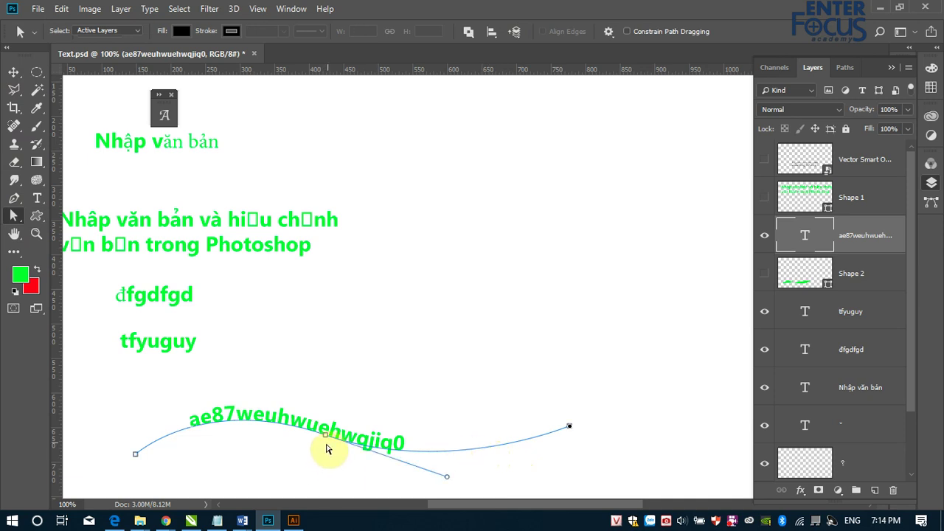
pyautogui.moveTo(325, 439)
pyautogui.mouseDown()
pyautogui.moveTo(344, 391)
pyautogui.moveTo(381, 366)
pyautogui.mouseUp()
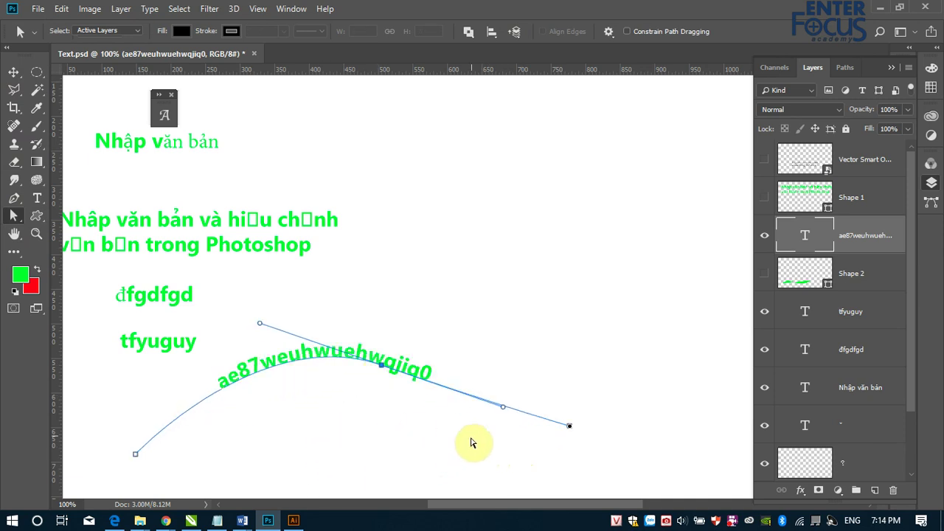
pyautogui.moveTo(504, 411)
pyautogui.mouseDown()
pyautogui.moveTo(384, 476)
pyautogui.moveTo(391, 498)
pyautogui.moveTo(556, 373)
pyautogui.moveTo(459, 238)
pyautogui.moveTo(447, 197)
pyautogui.moveTo(538, 248)
pyautogui.moveTo(495, 363)
pyautogui.moveTo(440, 352)
pyautogui.moveTo(363, 396)
pyautogui.moveTo(390, 428)
pyautogui.moveTo(534, 480)
pyautogui.mouseUp()
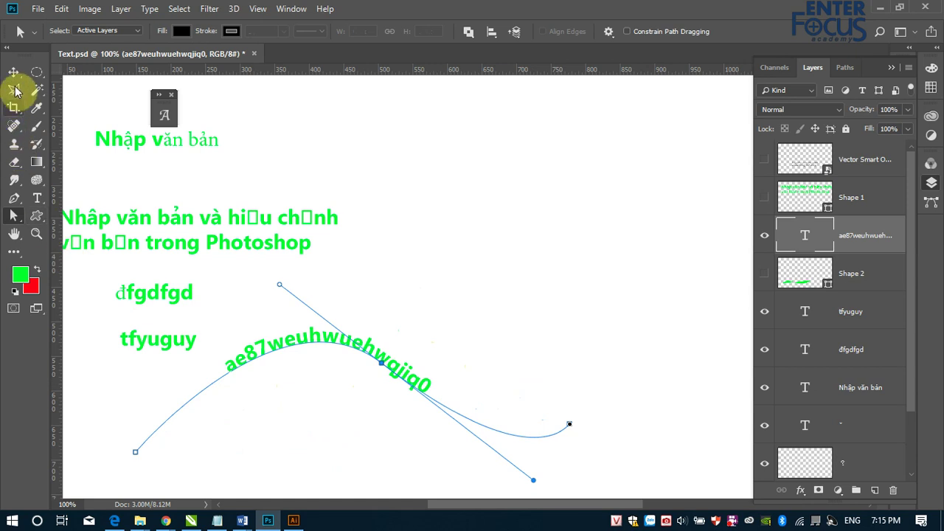
pyautogui.click(37, 200)
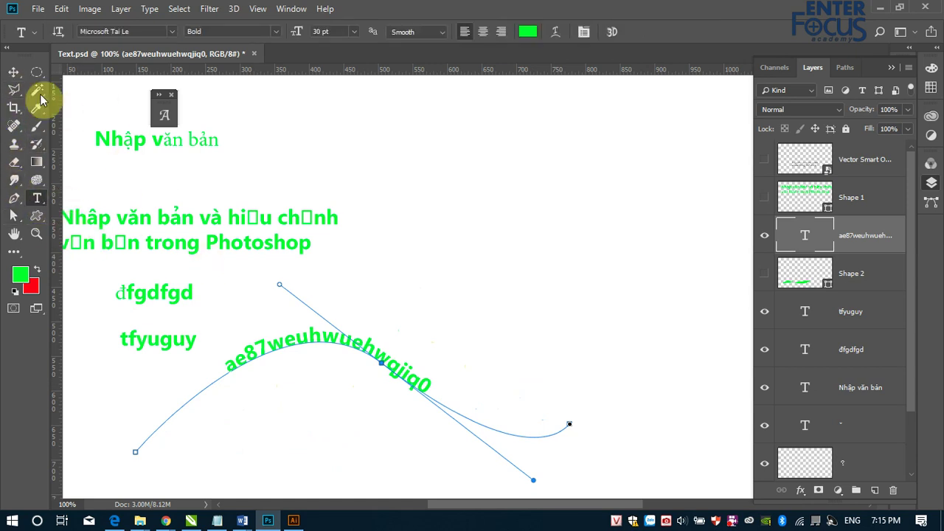
pyautogui.click(8, 73)
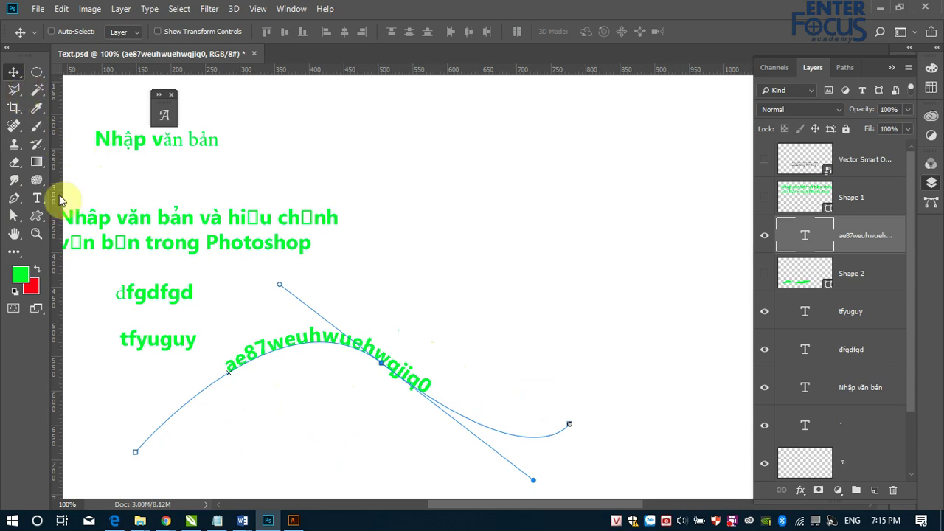
pyautogui.click(36, 201)
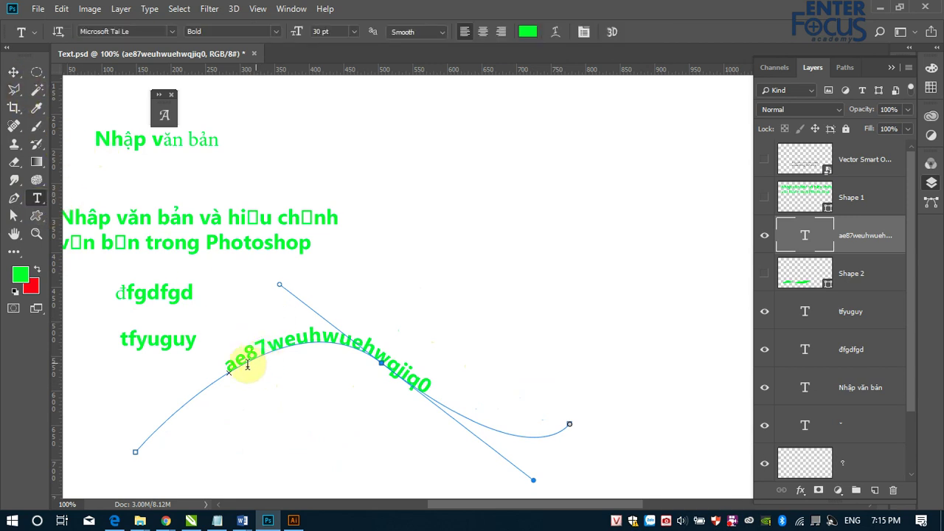
pyautogui.moveTo(233, 365); pyautogui.dragTo(441, 378)
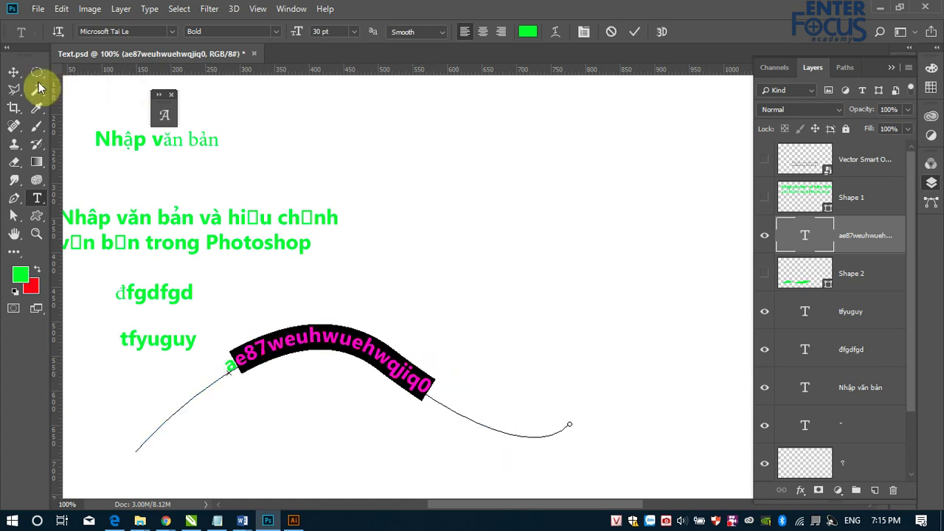
pyautogui.click(14, 72)
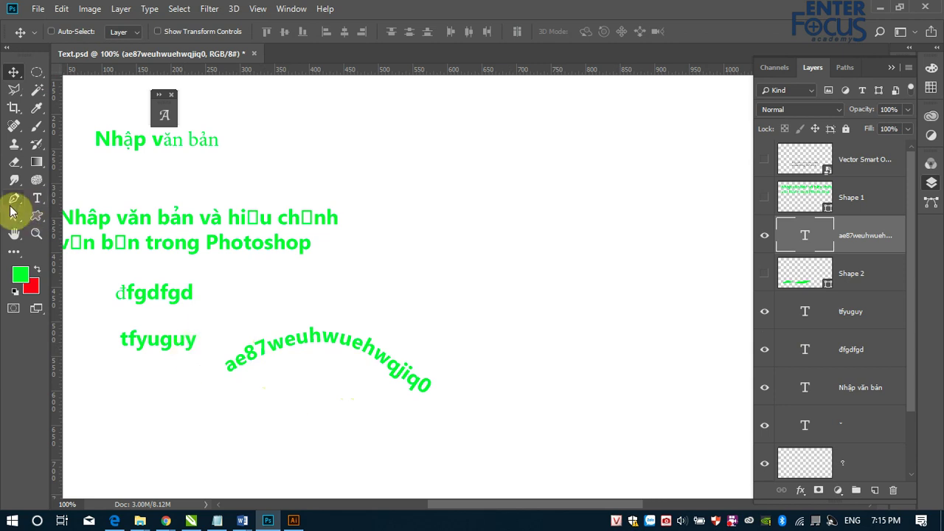
# Slide the path text's start and end markers along the curve.
pyautogui.click(13, 216)
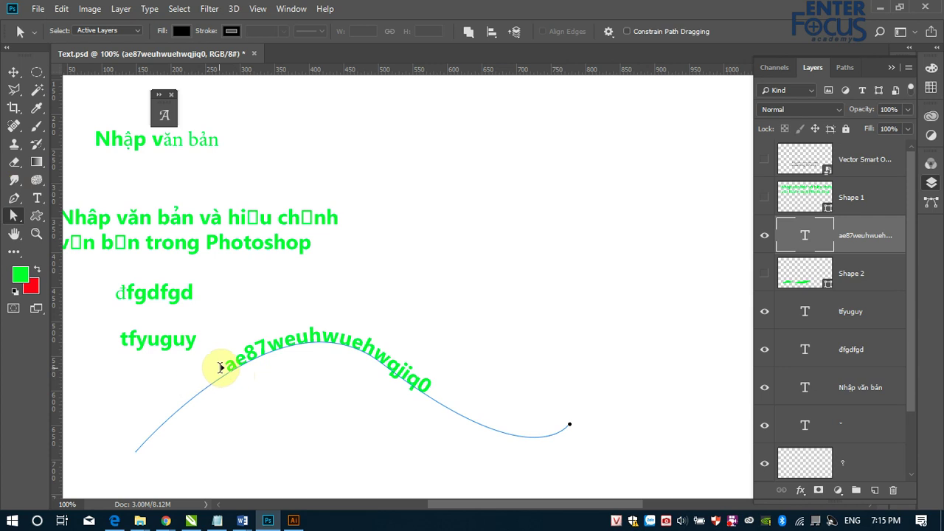
pyautogui.moveTo(220, 368)
pyautogui.mouseDown()
pyautogui.moveTo(131, 438)
pyautogui.moveTo(194, 393)
pyautogui.mouseUp()
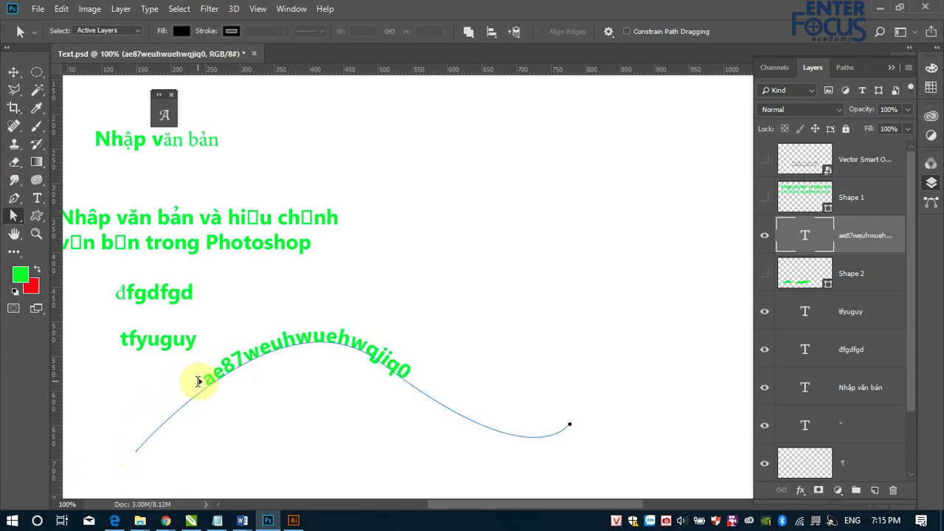
pyautogui.moveTo(194, 386); pyautogui.dragTo(136, 427)
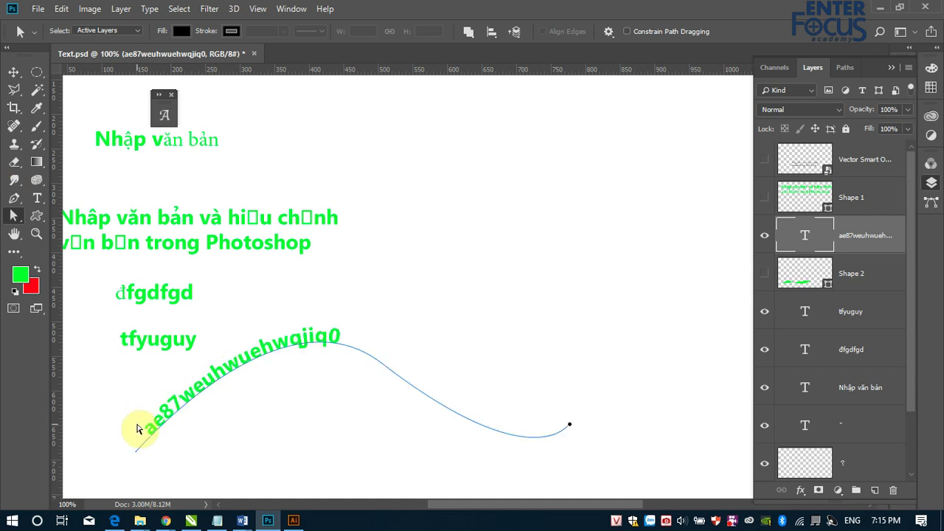
pyautogui.moveTo(142, 431); pyautogui.dragTo(269, 356)
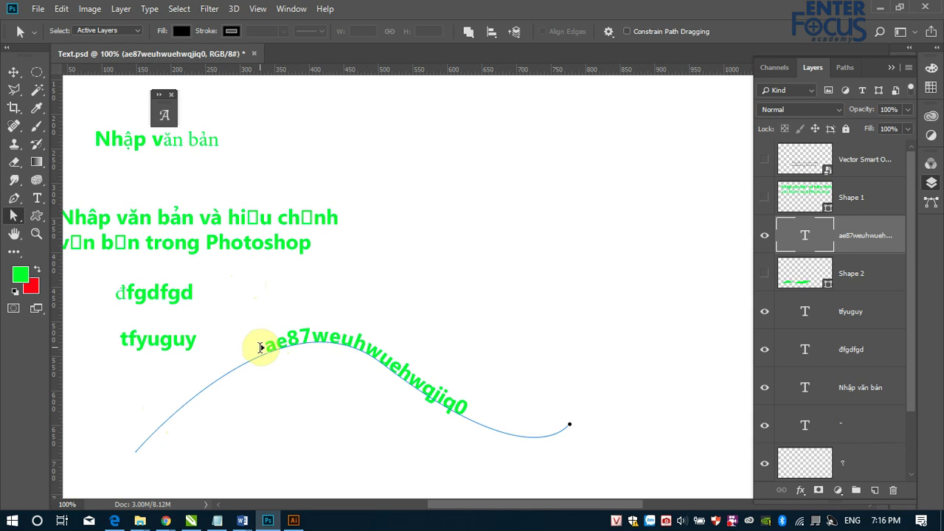
pyautogui.moveTo(259, 348); pyautogui.dragTo(128, 419)
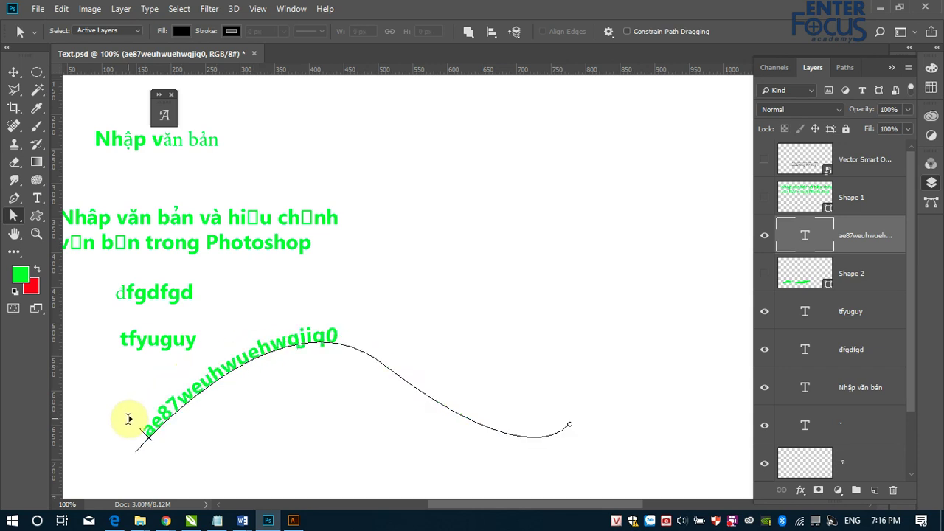
pyautogui.moveTo(128, 419); pyautogui.dragTo(247, 332)
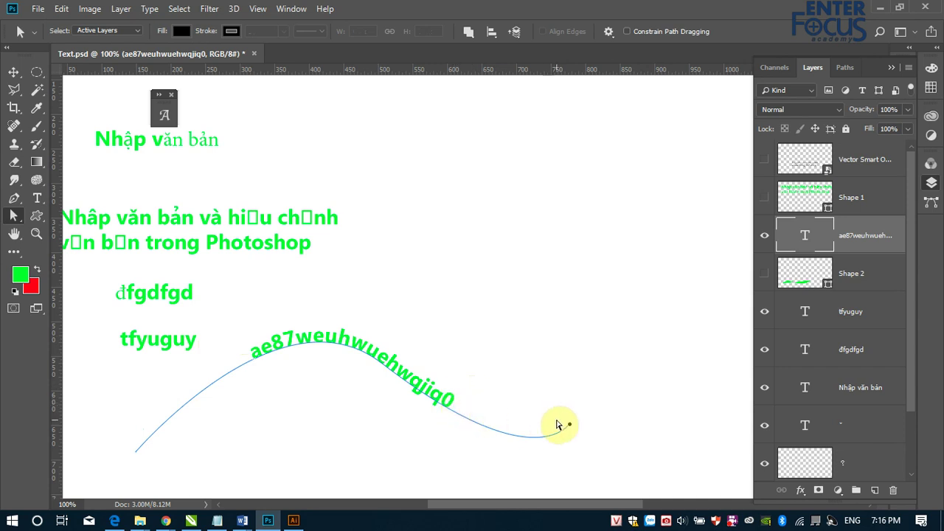
pyautogui.moveTo(559, 419); pyautogui.dragTo(484, 418)
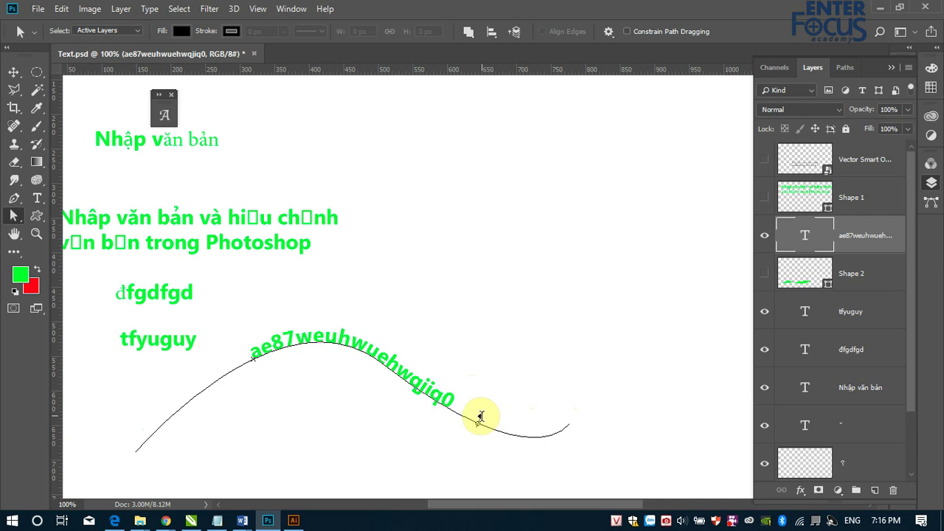
pyautogui.moveTo(480, 417); pyautogui.dragTo(470, 413)
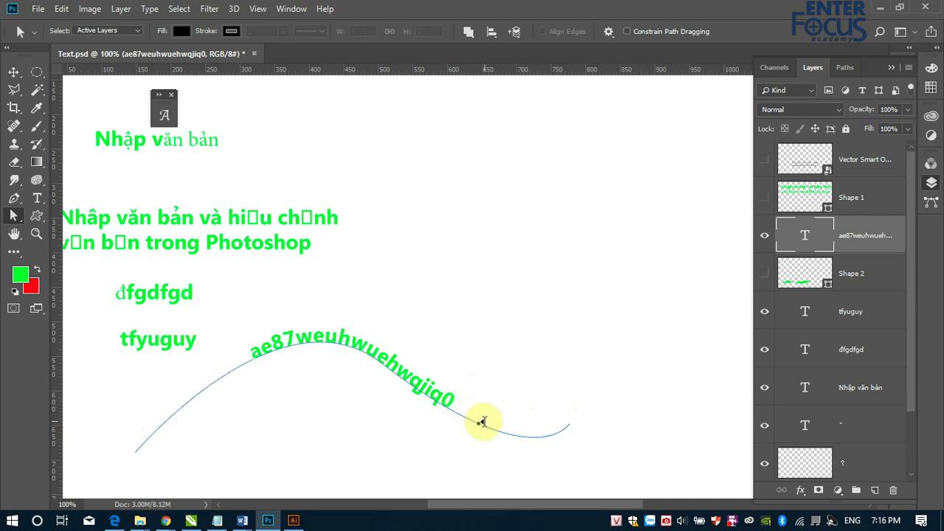
pyautogui.moveTo(486, 421); pyautogui.dragTo(574, 417)
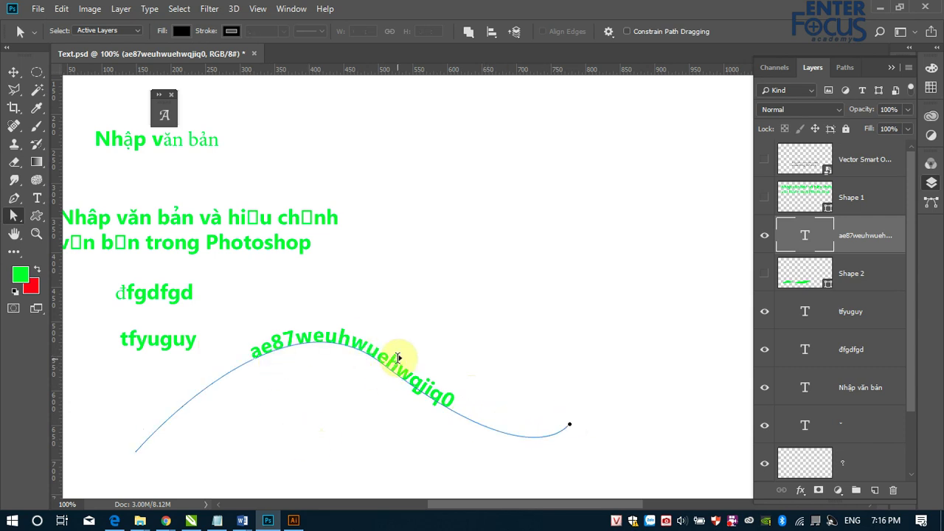
# Flip the text so it runs reversed under the curve's right half.
pyautogui.moveTo(378, 350); pyautogui.dragTo(361, 389)
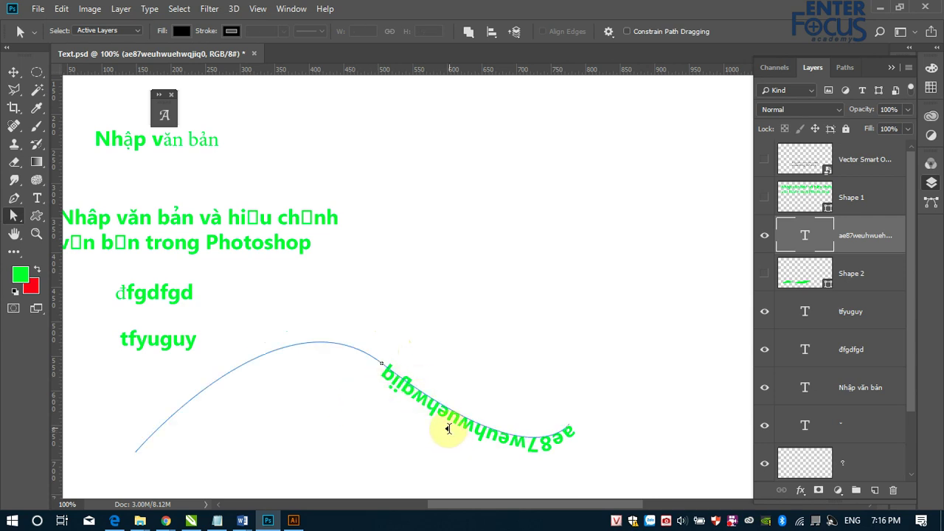
pyautogui.moveTo(457, 430)
pyautogui.mouseDown()
pyautogui.moveTo(464, 377)
pyautogui.moveTo(506, 396)
pyautogui.moveTo(565, 395)
pyautogui.mouseUp()
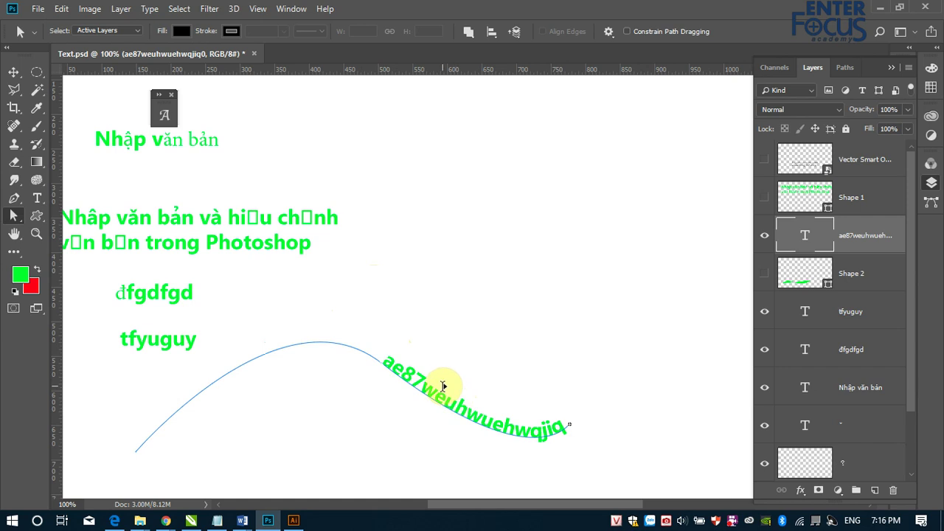
pyautogui.moveTo(443, 392)
pyautogui.mouseDown()
pyautogui.moveTo(424, 419)
pyautogui.moveTo(375, 390)
pyautogui.moveTo(271, 369)
pyautogui.moveTo(287, 352)
pyautogui.moveTo(275, 338)
pyautogui.moveTo(316, 316)
pyautogui.moveTo(439, 341)
pyautogui.moveTo(274, 295)
pyautogui.mouseUp()
pyautogui.click(271, 327)
pyautogui.moveTo(359, 333); pyautogui.dragTo(323, 373)
pyautogui.click(270, 361)
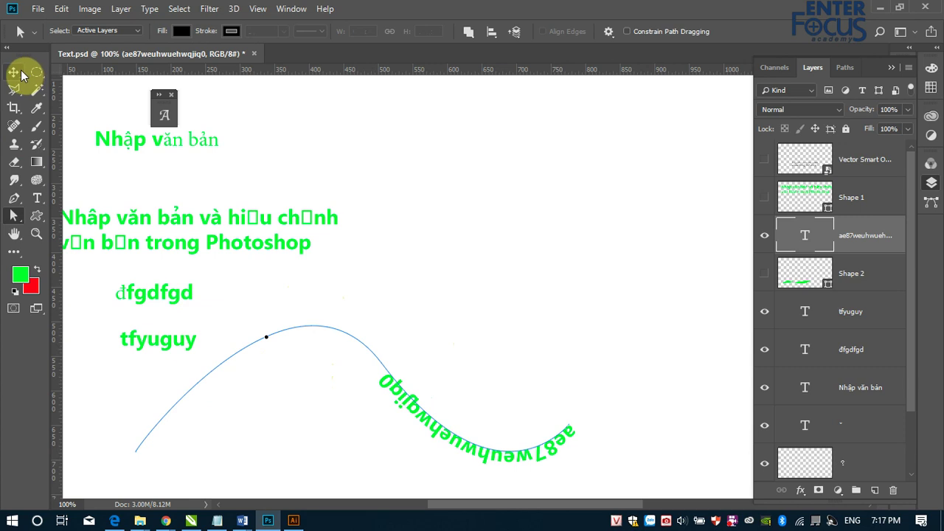
pyautogui.click(22, 74)
# Select the Type tool and browse the Type menu's commands.
pyautogui.click(44, 197)
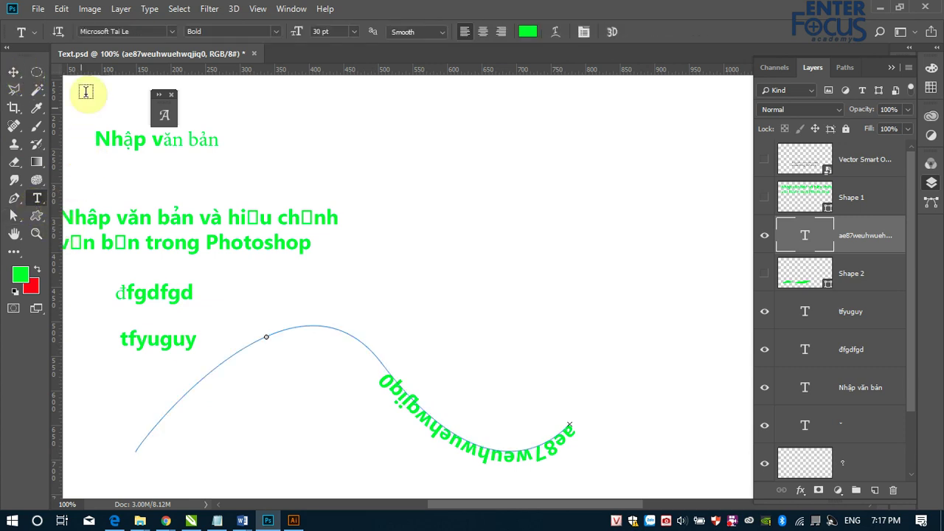
pyautogui.click(150, 8)
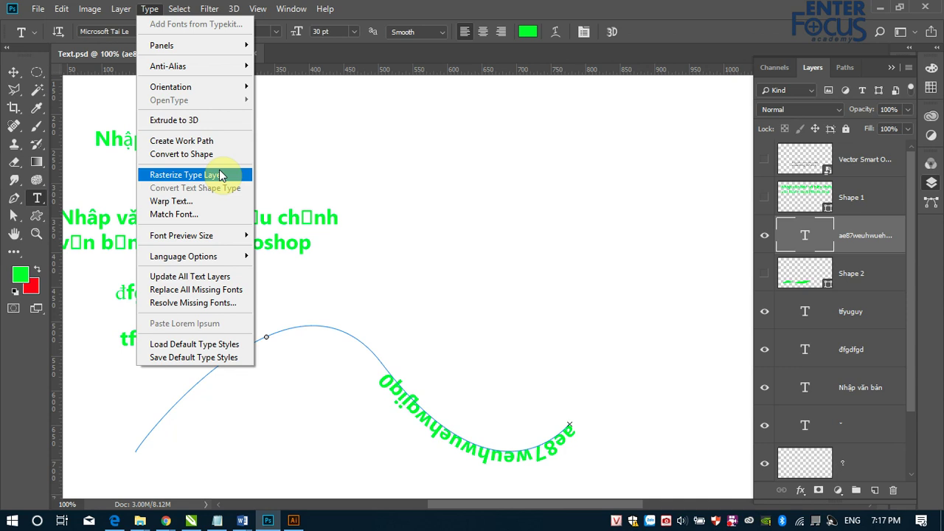
# Select every layer and merge the stack into a single blank Background.
pyautogui.click(12, 73)
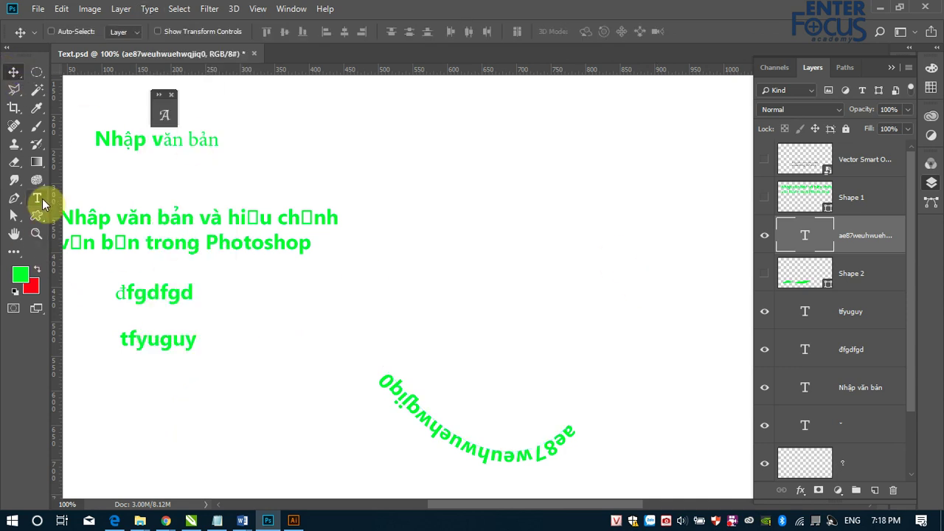
pyautogui.click(37, 197)
pyautogui.scroll(-3, 382, 341)
pyautogui.click(12, 73)
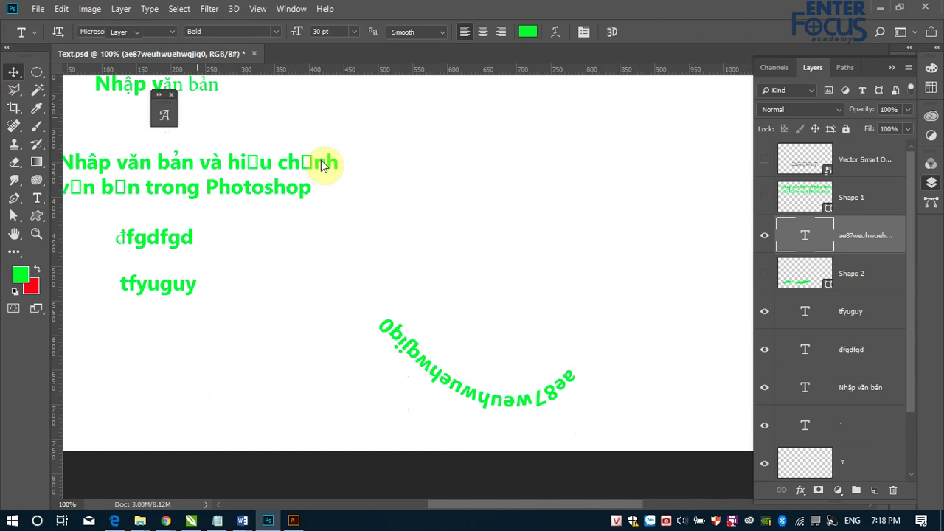
pyautogui.hotkey('alt', ']')
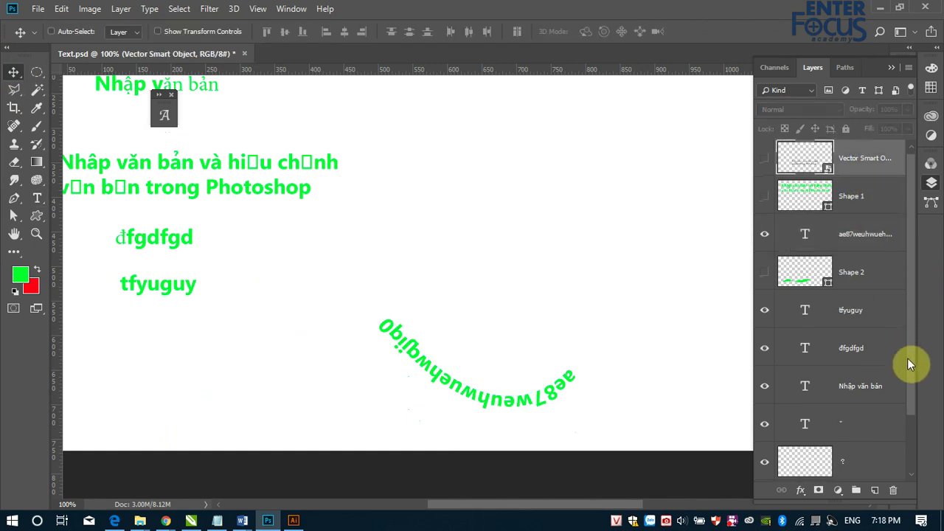
pyautogui.scroll(-2, 910, 368)
pyautogui.keyDown('shift'); pyautogui.click(885, 462); pyautogui.keyUp('shift')
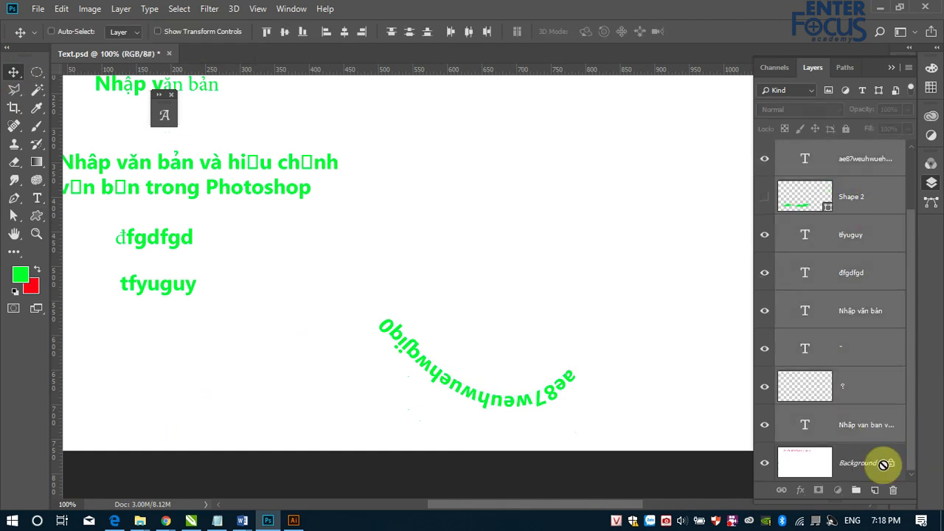
pyautogui.hotkey('ctrl', 'e')
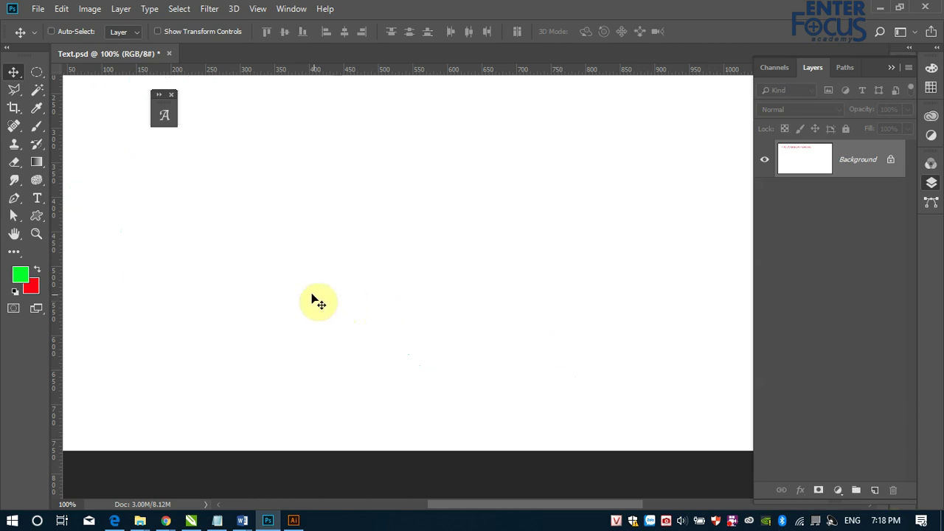
# Zoom out to 50% and reset colours to default black and white.
pyautogui.hotkey('ctrl', '-')
pyautogui.hotkey('ctrl', '-')
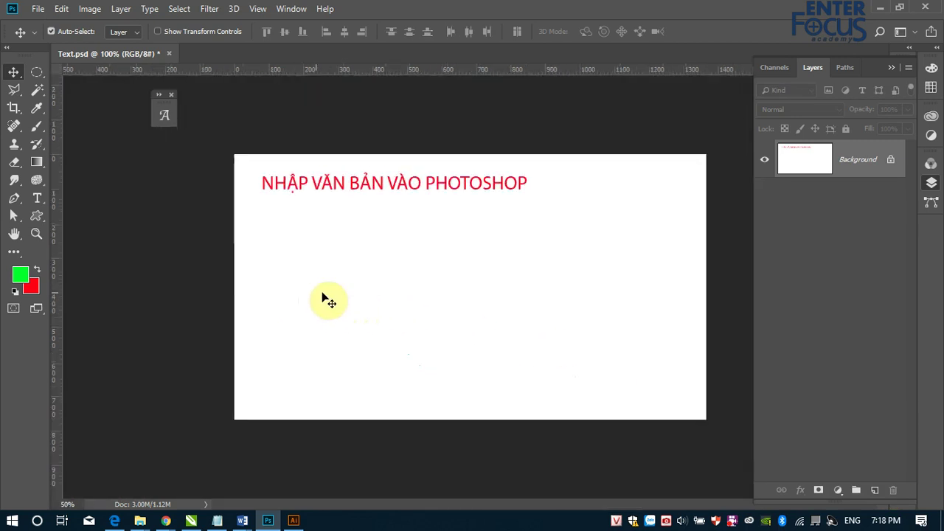
pyautogui.press('d')
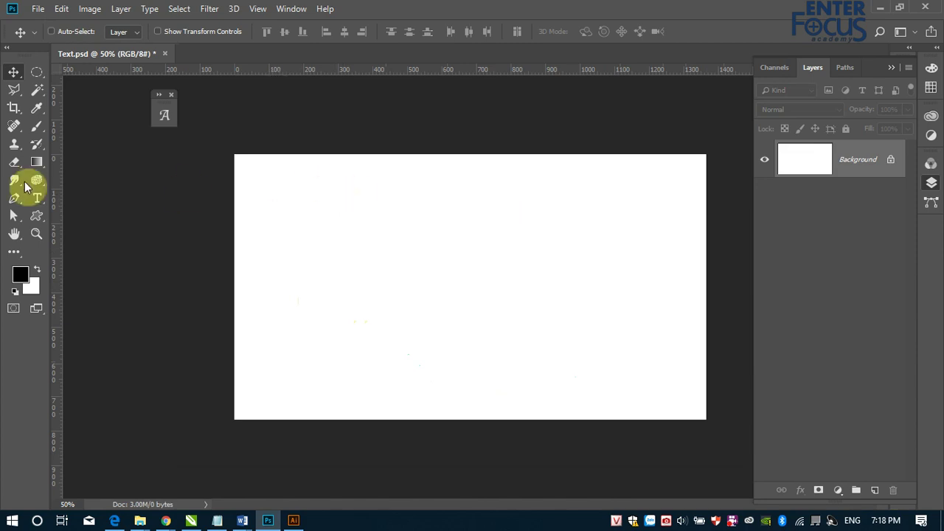
pyautogui.click(37, 198)
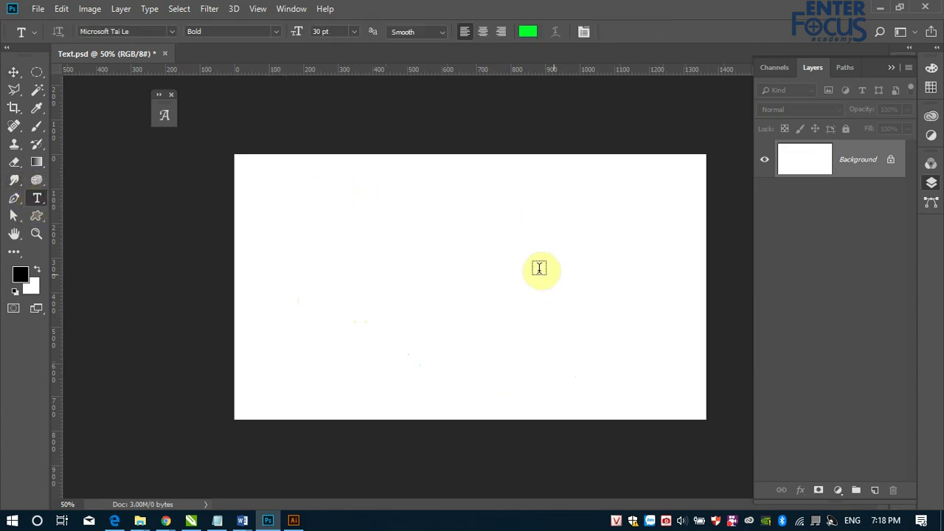
# Type 'Chuyển văn bản thành' in Arial at 60 pt and move it up-left.
pyautogui.click(293, 210)
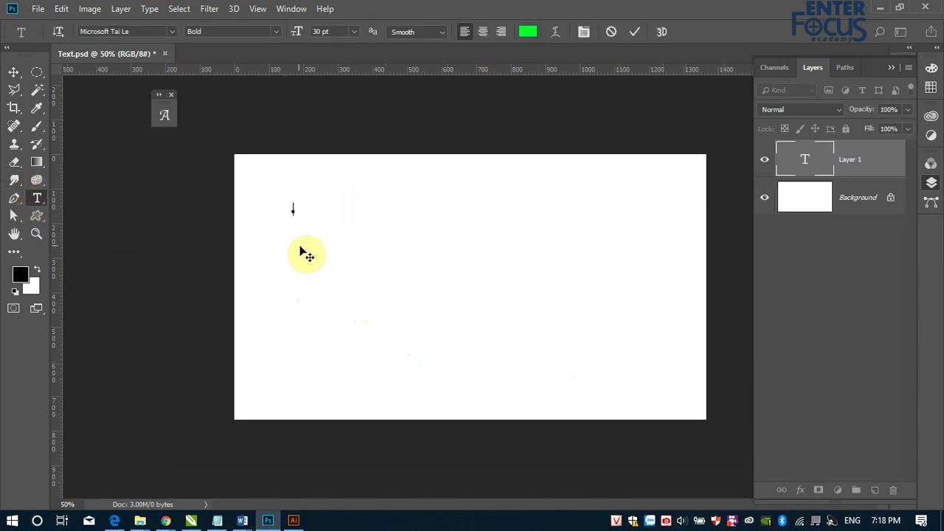
pyautogui.click(353, 32)
pyautogui.click(352, 198)
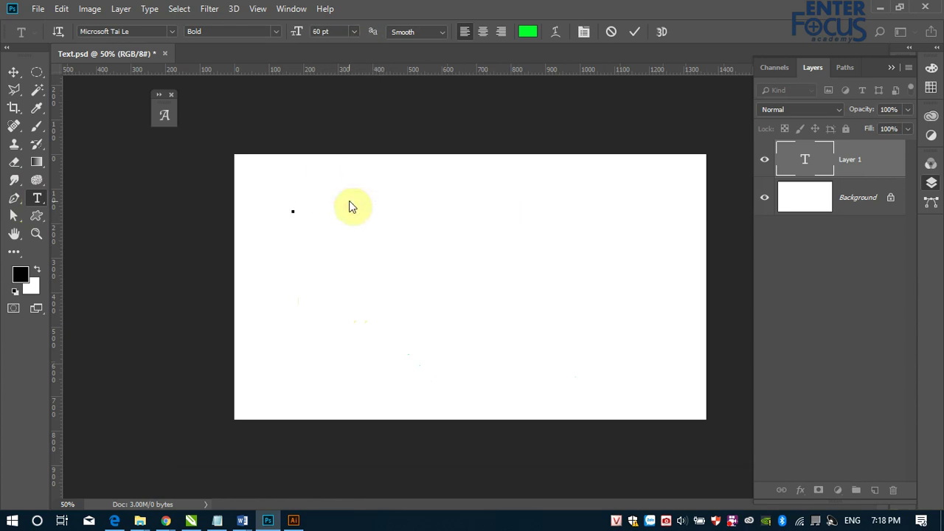
pyautogui.click(171, 32)
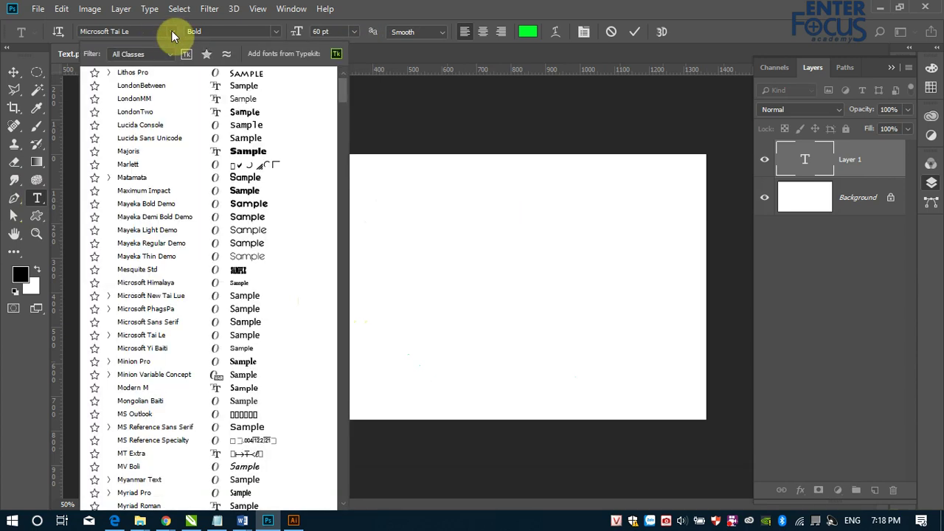
pyautogui.scroll(10, 159, 181)
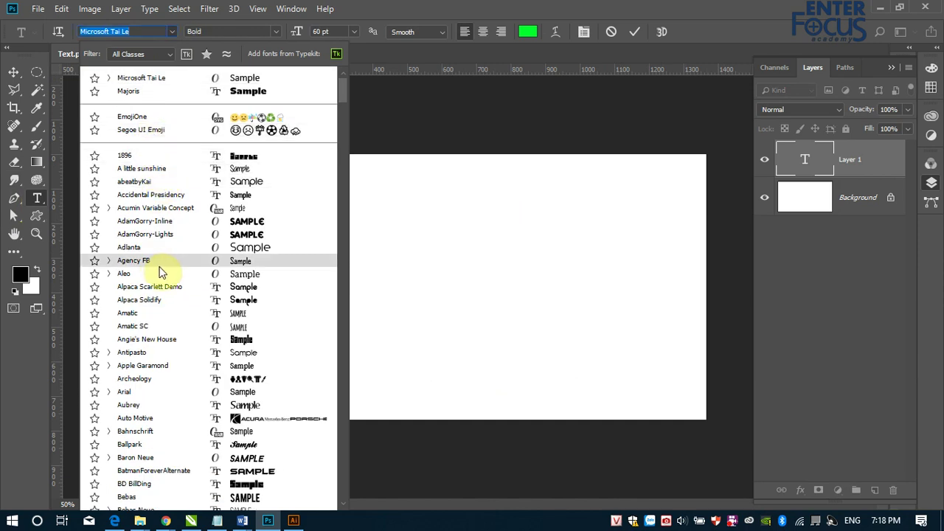
pyautogui.click(131, 393)
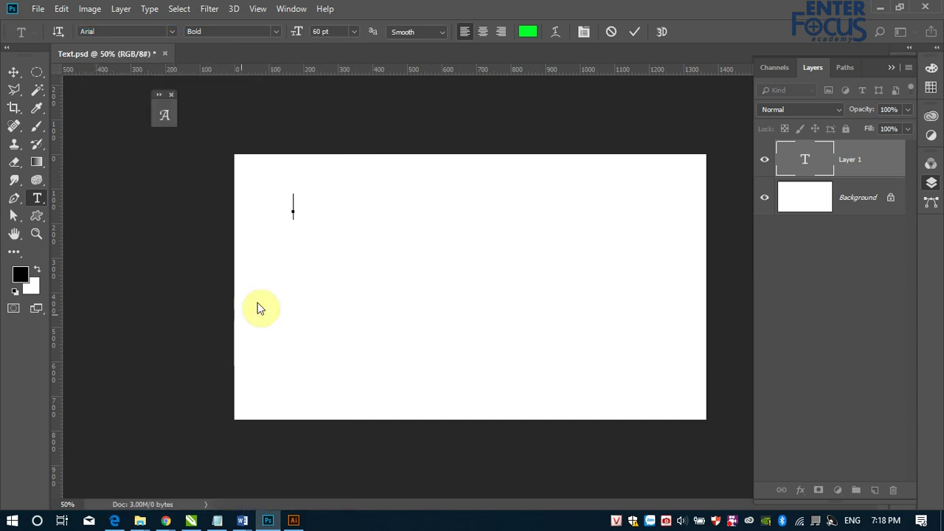
pyautogui.write('Chuye ner va wn banr thanhf')
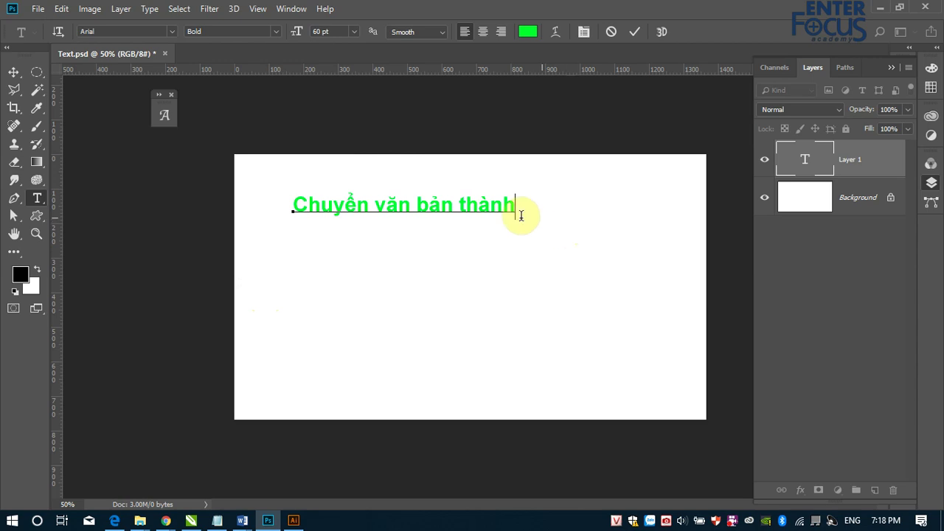
pyautogui.click(13, 71)
pyautogui.moveTo(402, 208)
pyautogui.mouseDown()
pyautogui.moveTo(371, 197)
pyautogui.moveTo(370, 339)
pyautogui.mouseUp()
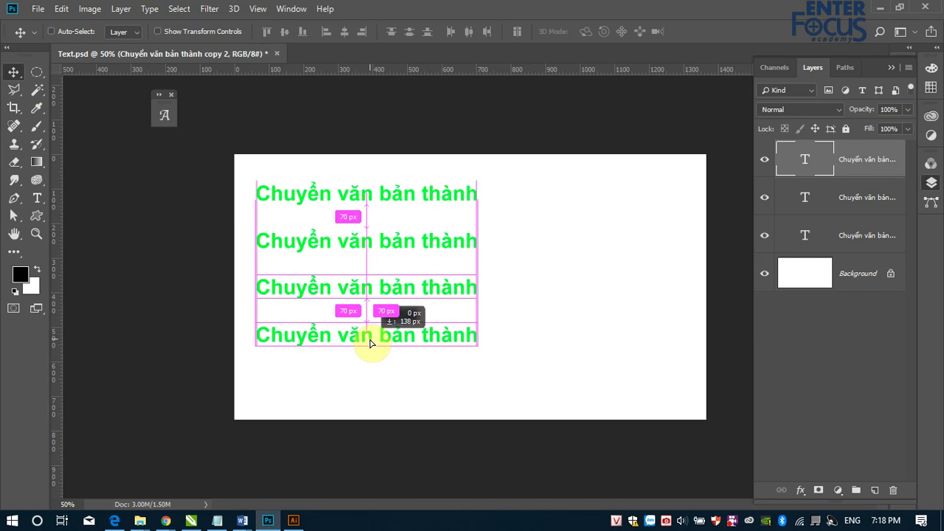
# Append 'Smart Object' to the first line and 'Shape' to the second.
pyautogui.click(35, 197)
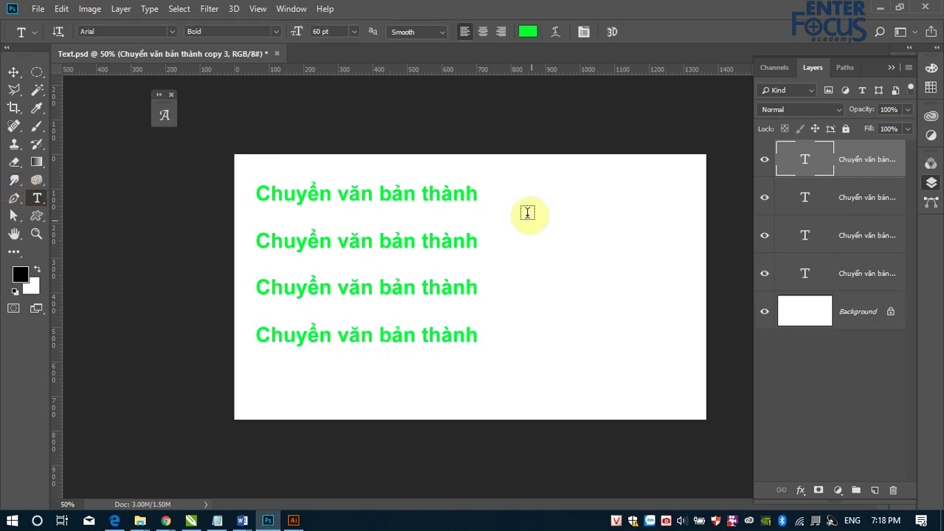
pyautogui.click(476, 195)
pyautogui.press('Delete')
pyautogui.press('End')
pyautogui.write('Smart Object')
pyautogui.click(13, 72)
pyautogui.press('t')
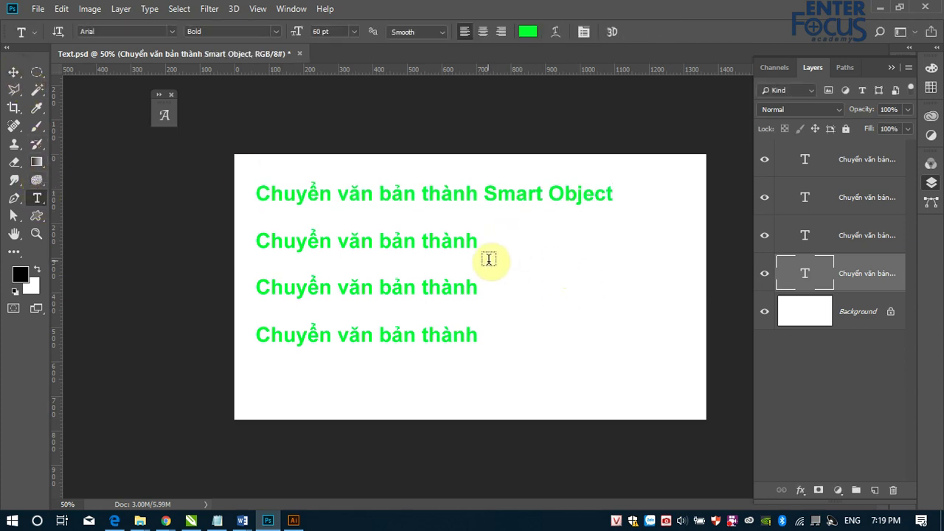
pyautogui.click(469, 242)
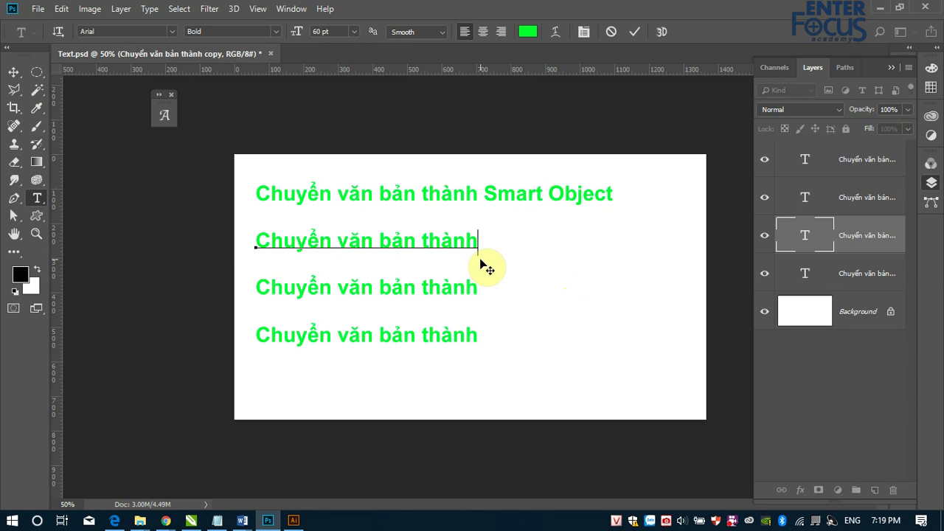
pyautogui.write(' Shape')
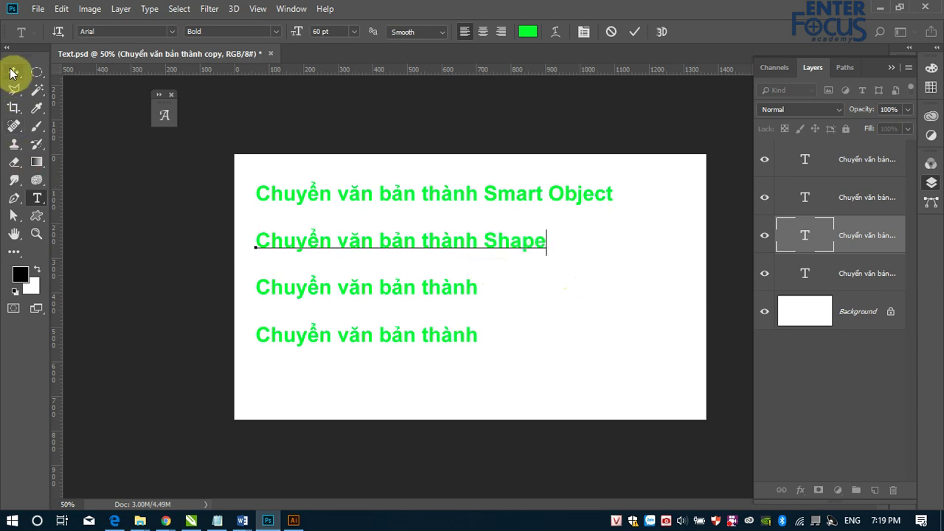
pyautogui.click(13, 72)
# Append 'Pixel' to the third line and 'Path' to the fourth.
pyautogui.click(36, 198)
pyautogui.click(460, 287)
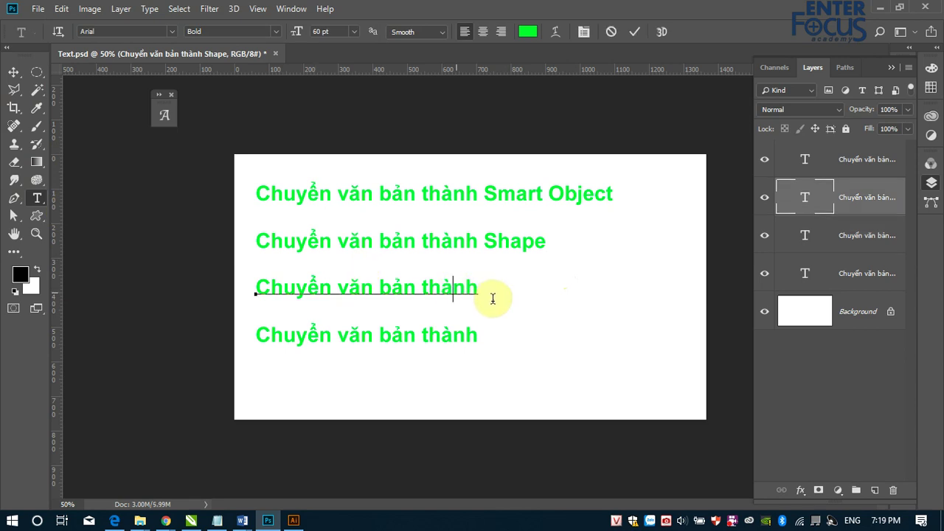
pyautogui.click(479, 297)
pyautogui.write('Pixe')
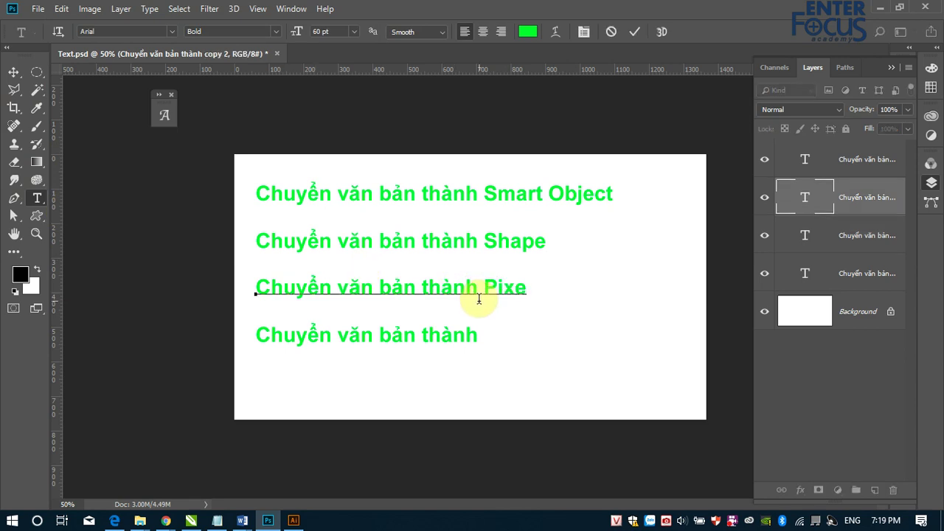
pyautogui.write('l')
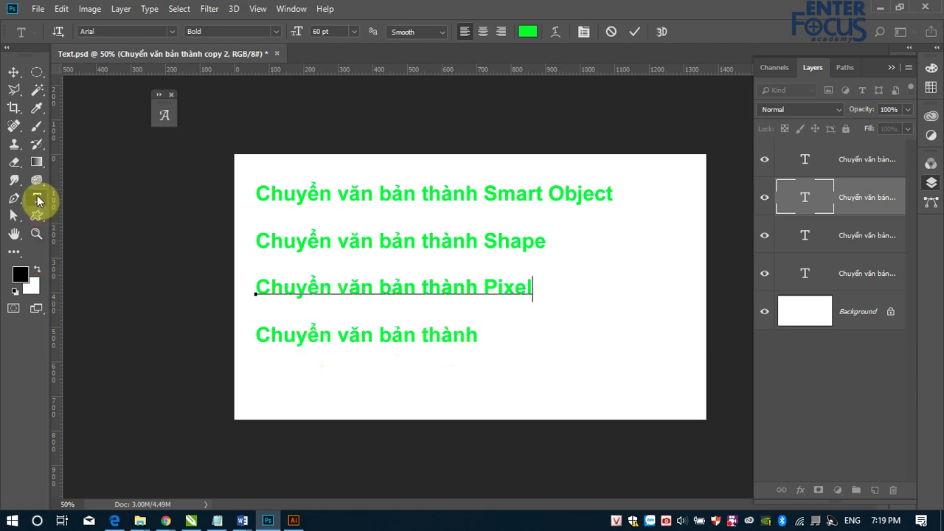
pyautogui.click(13, 71)
pyautogui.click(37, 198)
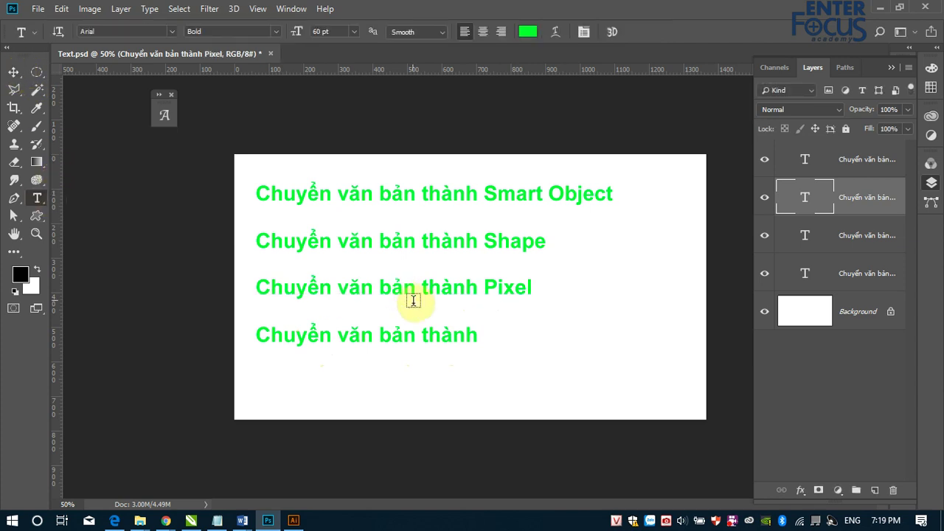
pyautogui.click(441, 335)
pyautogui.press('Right')
pyautogui.press('Right')
pyautogui.press('Right')
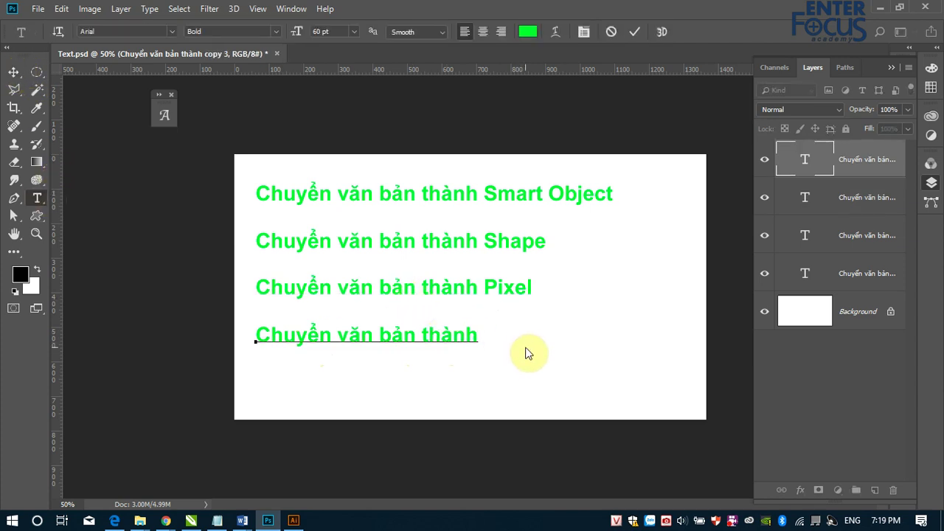
pyautogui.write('Path')
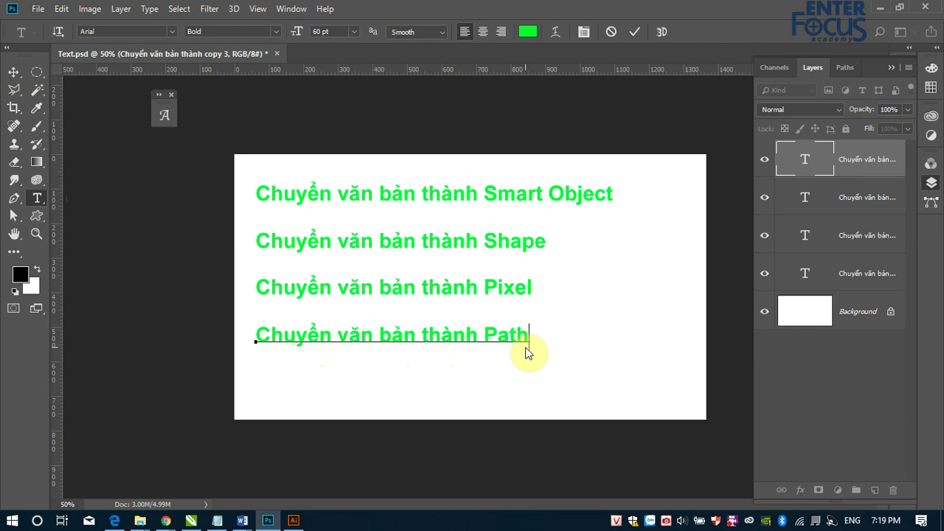
pyautogui.click(14, 71)
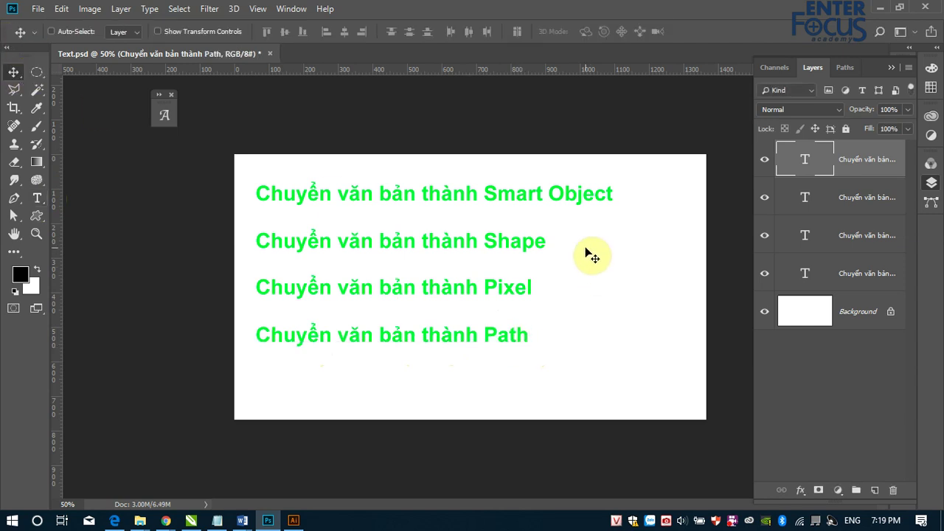
# Convert the top text layer into a Smart Object from its context menu.
pyautogui.rightClick(893, 167)
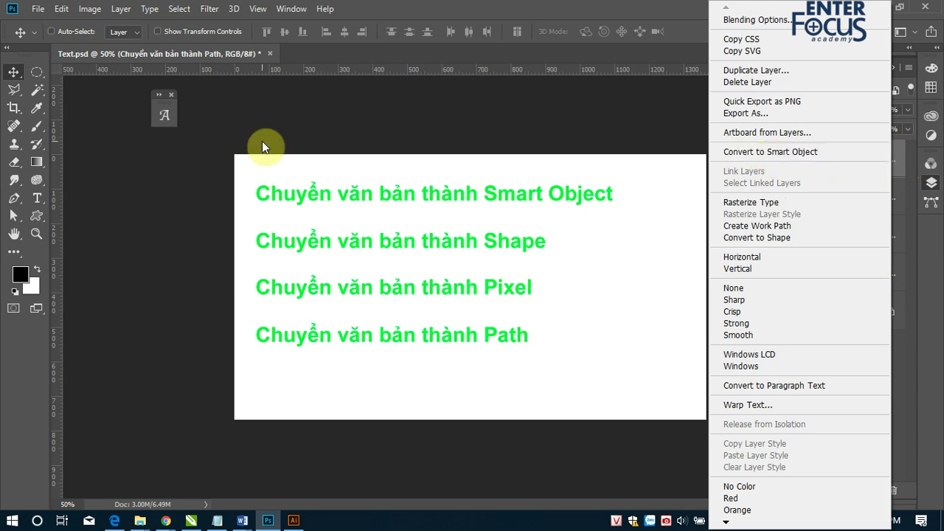
pyautogui.click(152, 11)
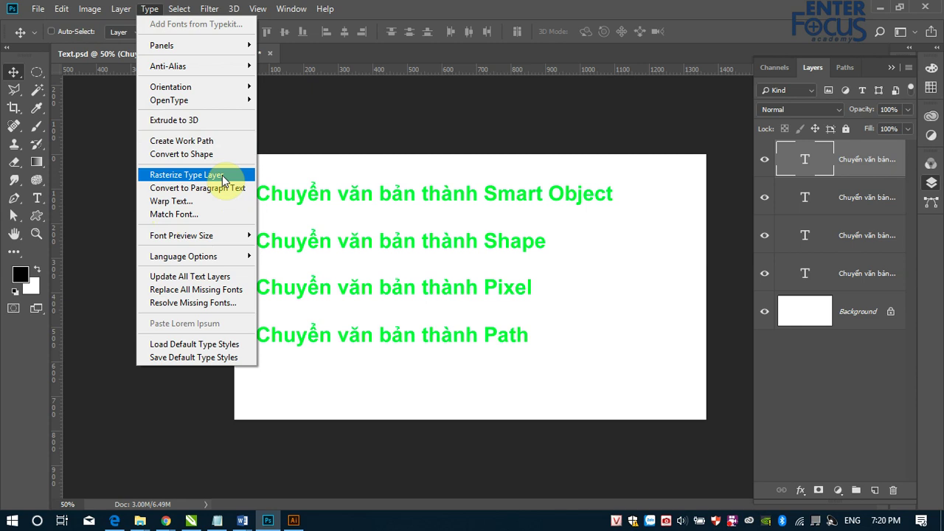
pyautogui.rightClick(888, 167)
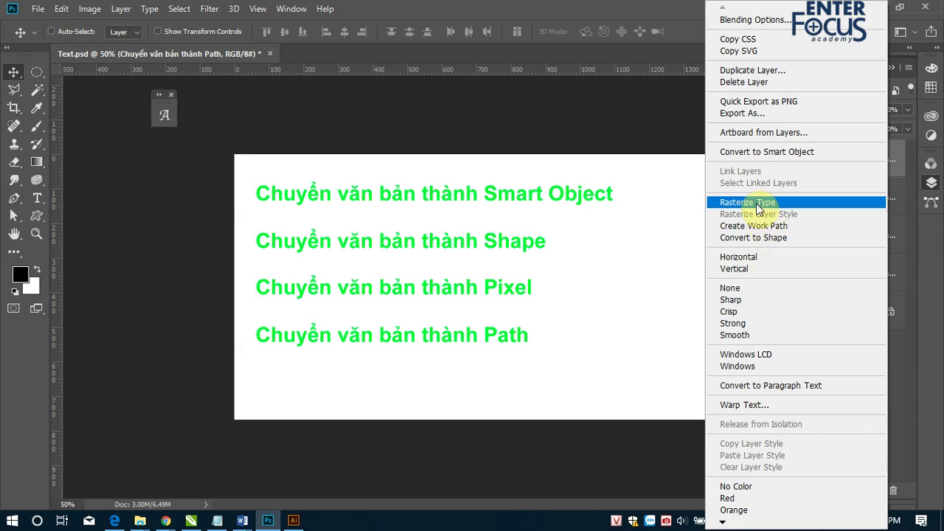
pyautogui.click(565, 200)
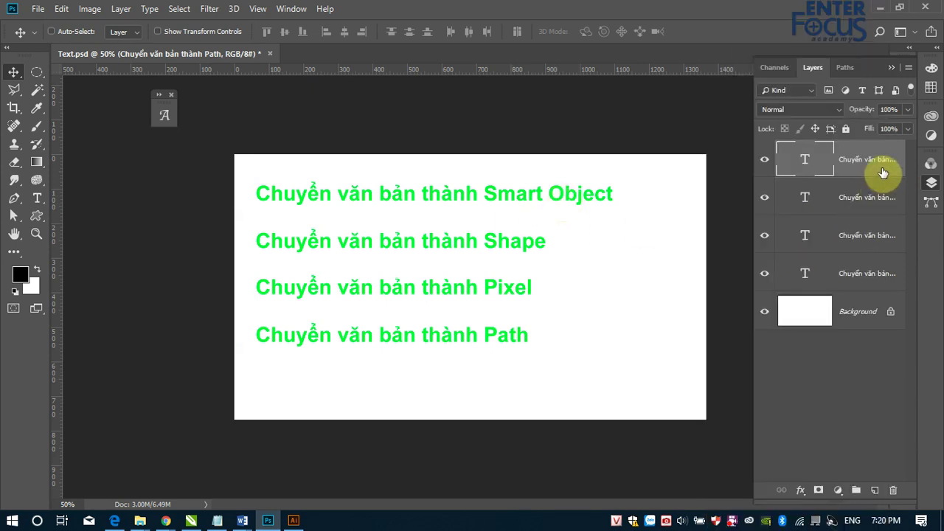
pyautogui.rightClick(883, 173)
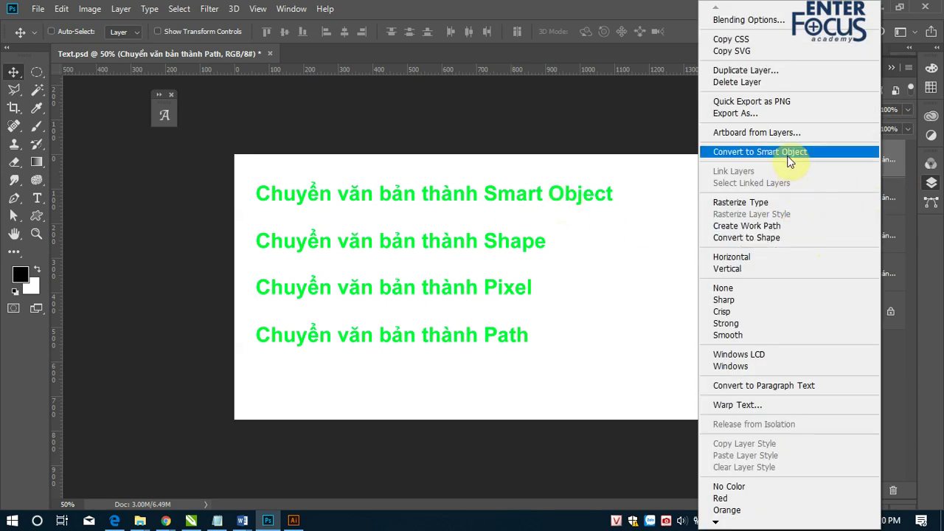
pyautogui.click(789, 156)
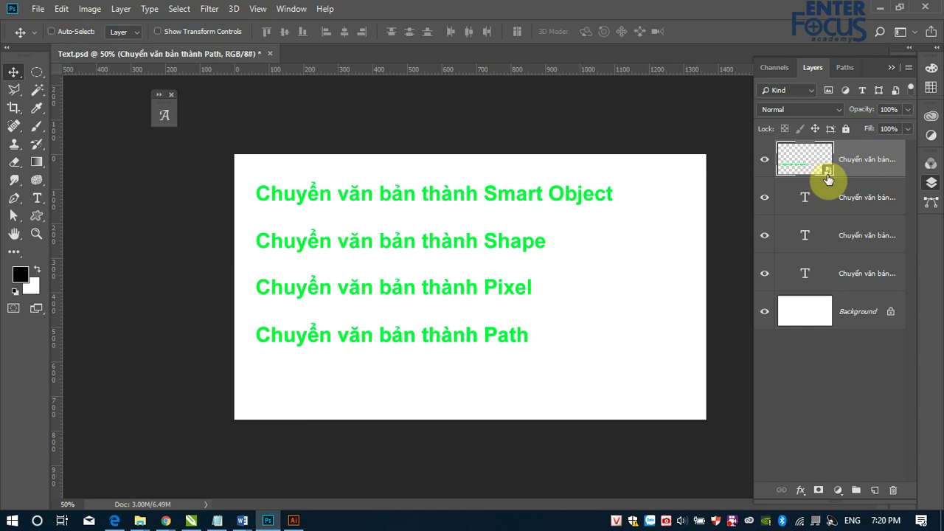
# Select the Shape line's layer and bring up its layer options.
pyautogui.click(873, 209)
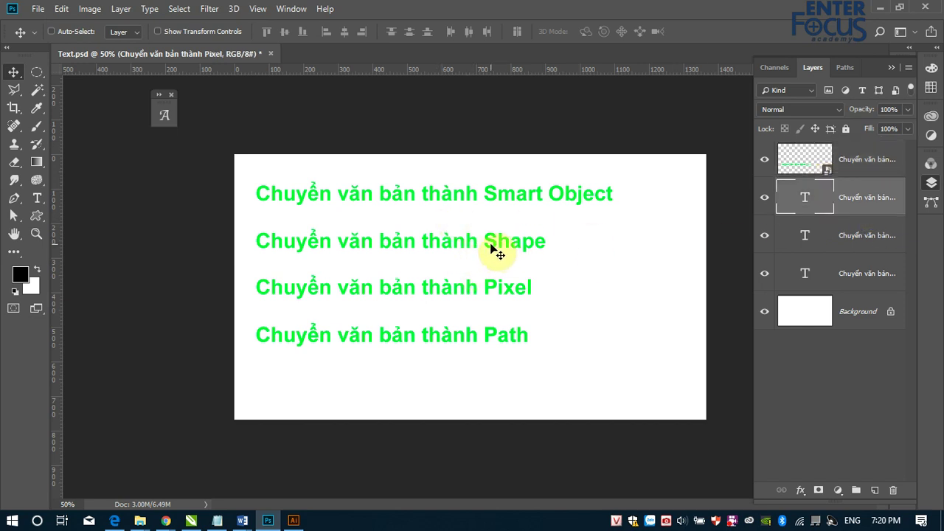
pyautogui.click(513, 253)
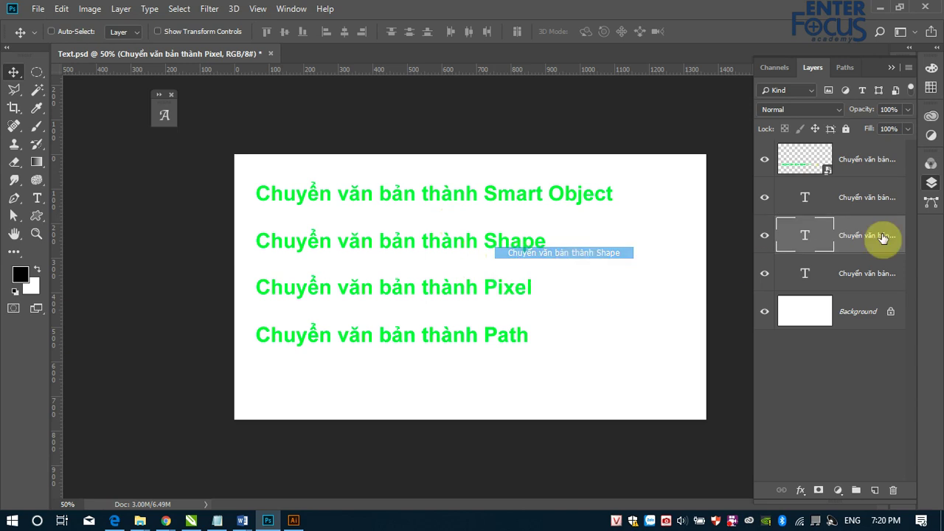
pyautogui.rightClick(863, 238)
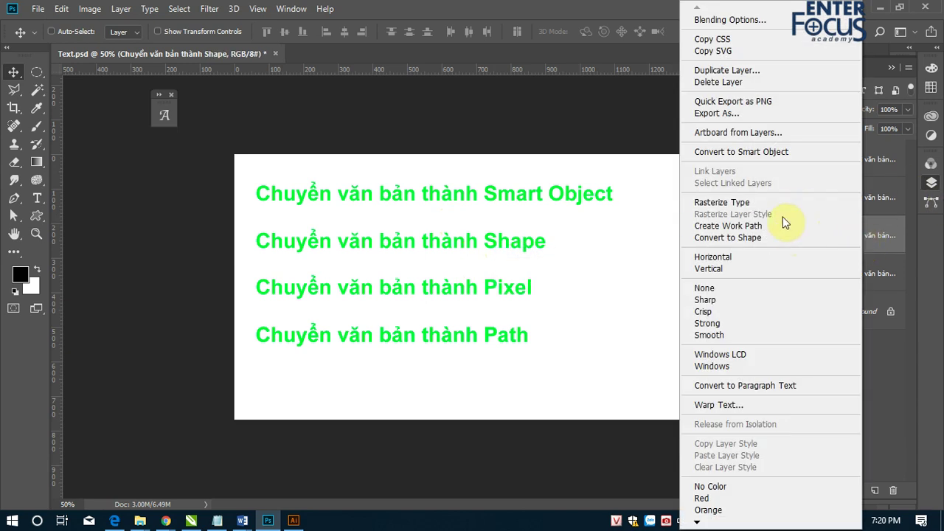
# Convert the Shape line to a shape layer and rasterize the Pixel line's type.
pyautogui.click(722, 240)
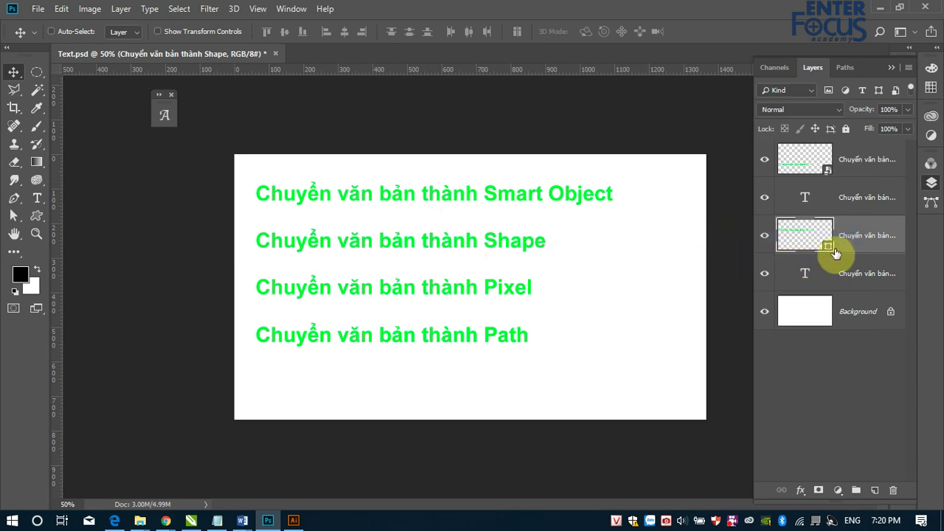
pyautogui.rightClick(501, 291)
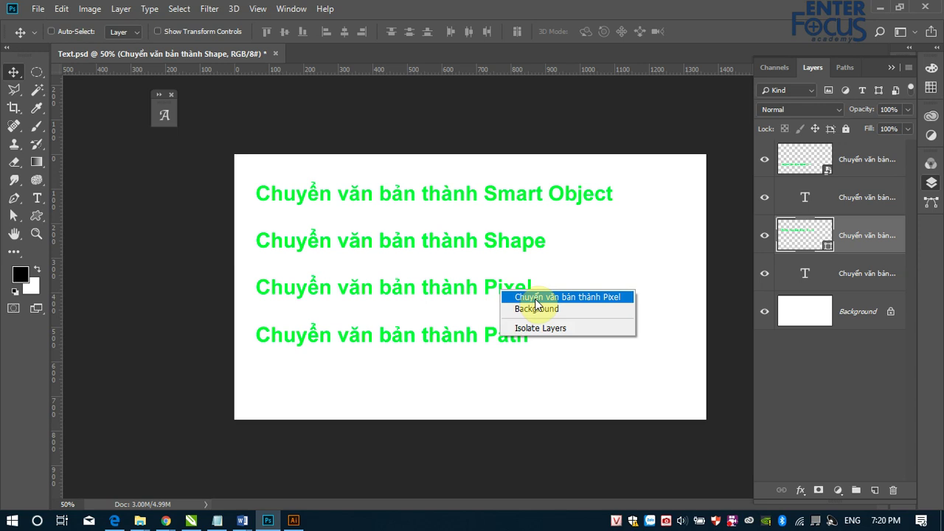
pyautogui.click(536, 297)
pyautogui.rightClick(860, 200)
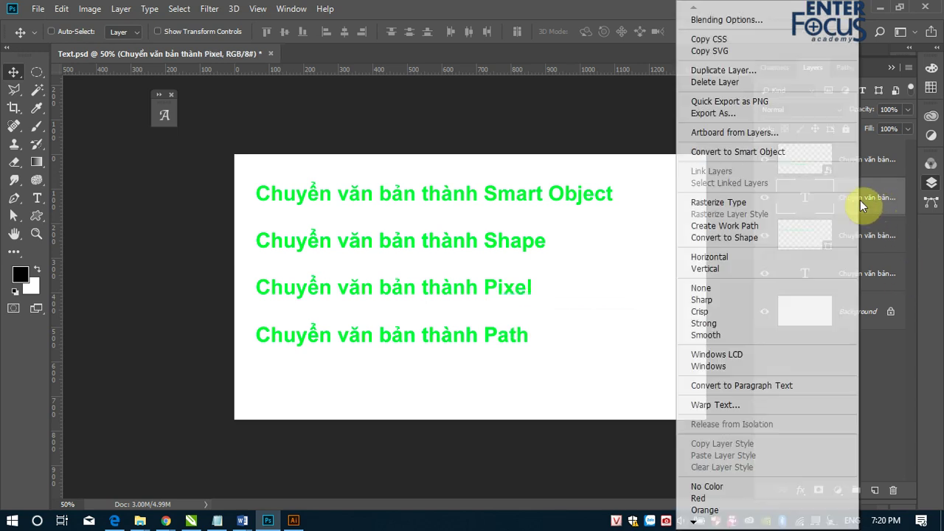
pyautogui.click(717, 205)
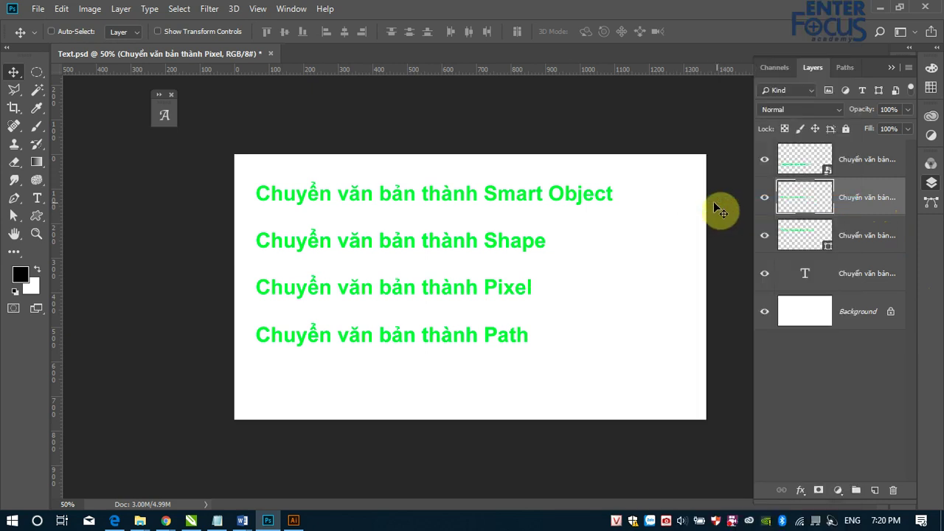
pyautogui.click(150, 8)
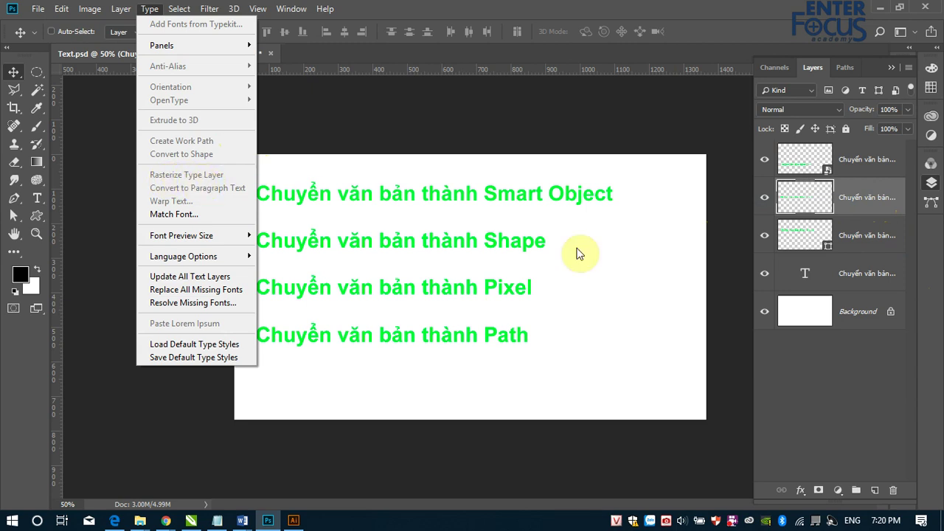
pyautogui.click(490, 341)
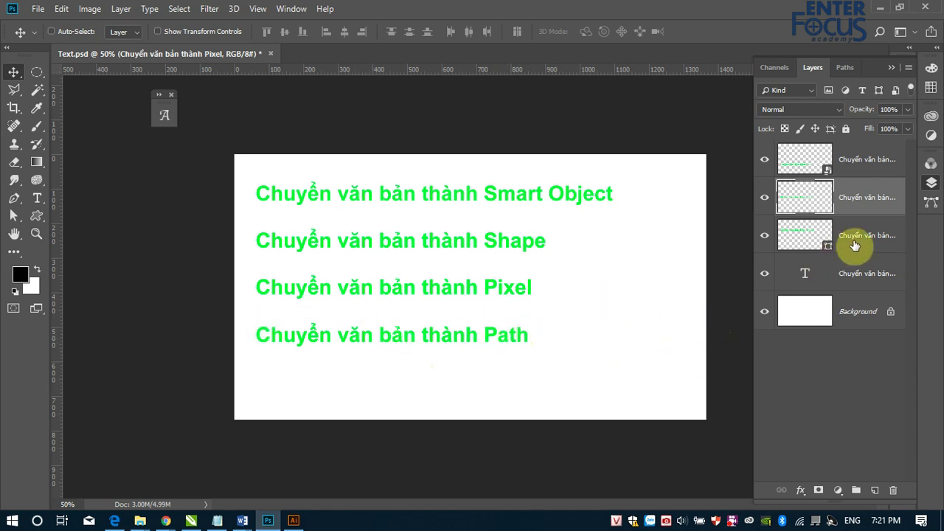
# Select the 'Chuyển văn bản thành Smart Object' text layer from the canvas layer list.
pyautogui.rightClick(491, 338)
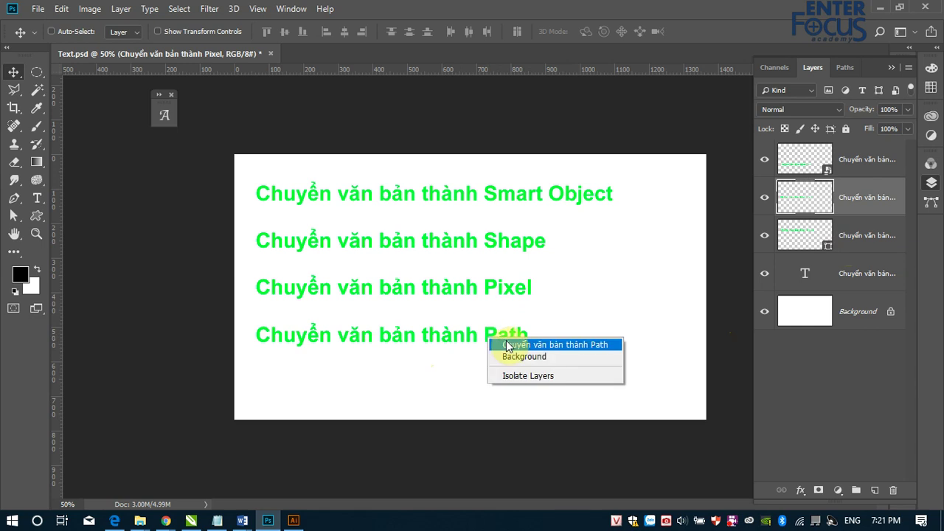
pyautogui.click(505, 344)
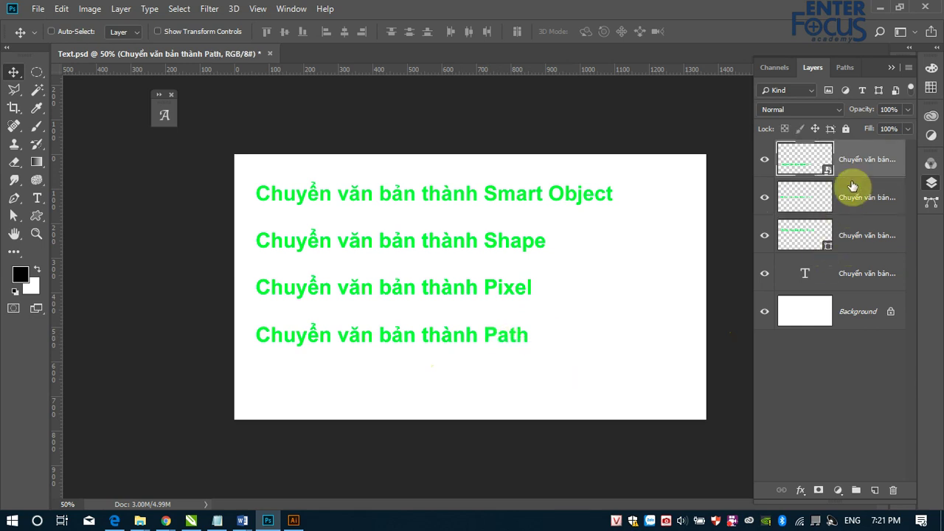
pyautogui.rightClick(506, 343)
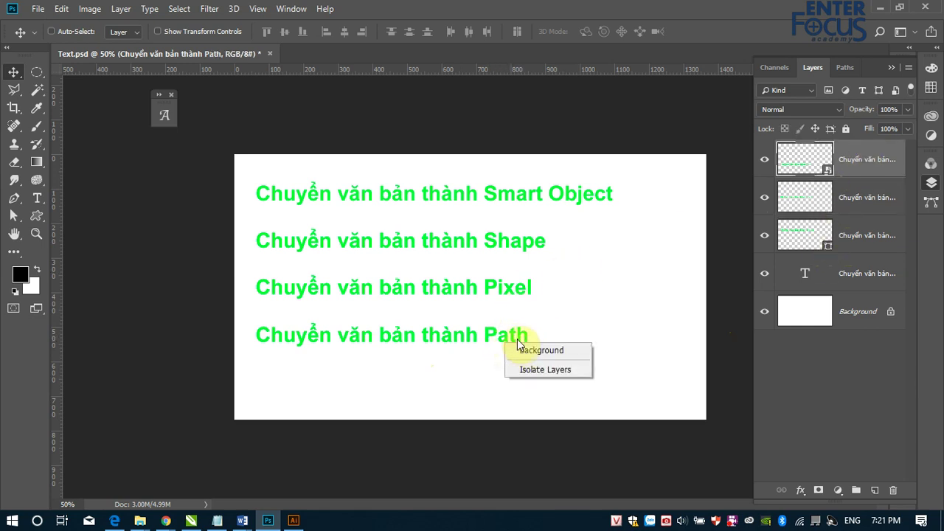
pyautogui.click(507, 336)
pyautogui.rightClick(553, 199)
pyautogui.click(574, 200)
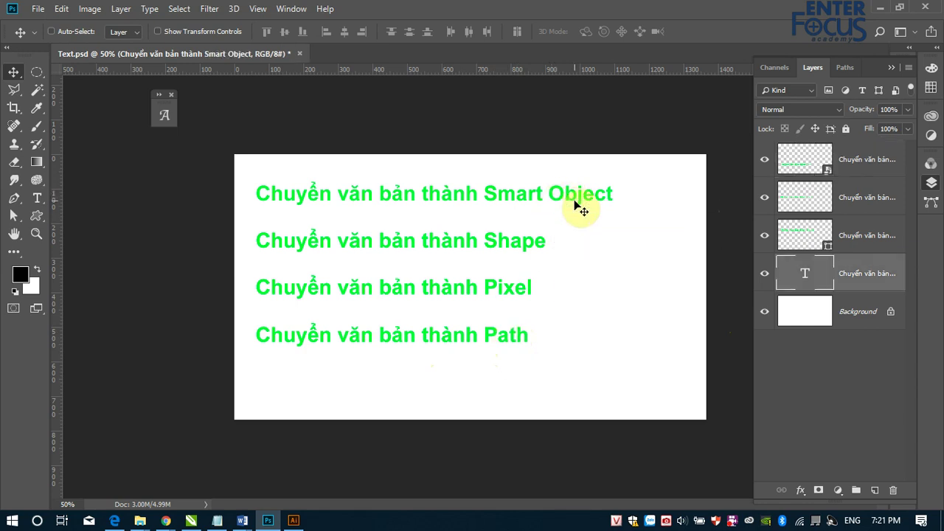
# Create a work path from that text layer and zoom in on the 'Chuy' anchor points.
pyautogui.rightClick(873, 279)
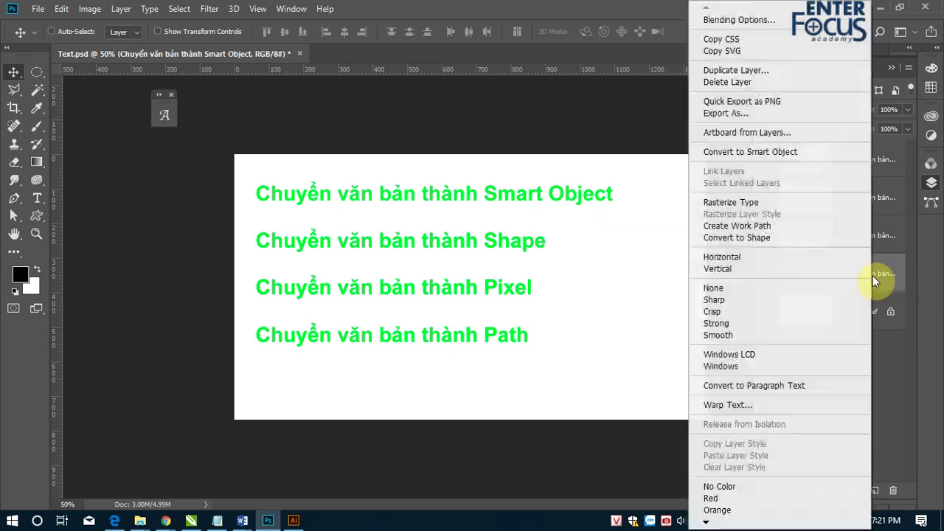
pyautogui.click(731, 230)
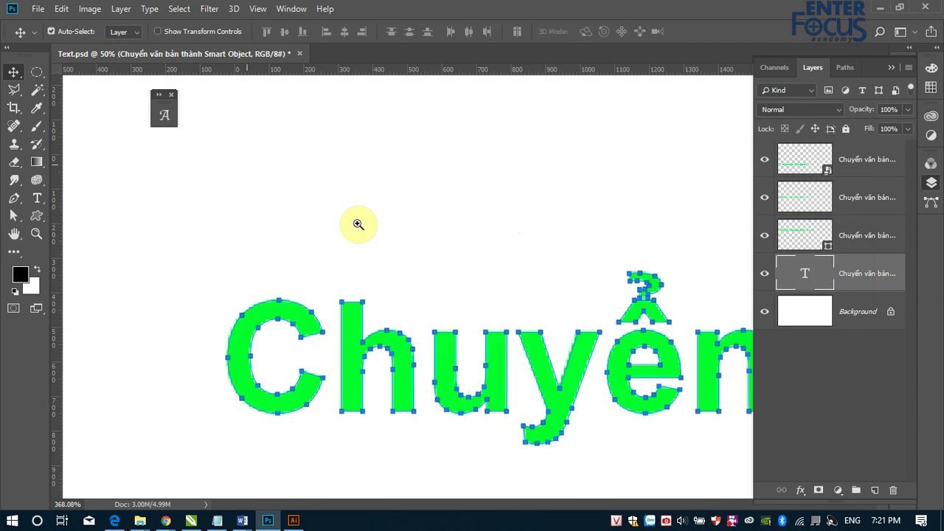
pyautogui.moveTo(247, 166); pyautogui.dragTo(369, 285)
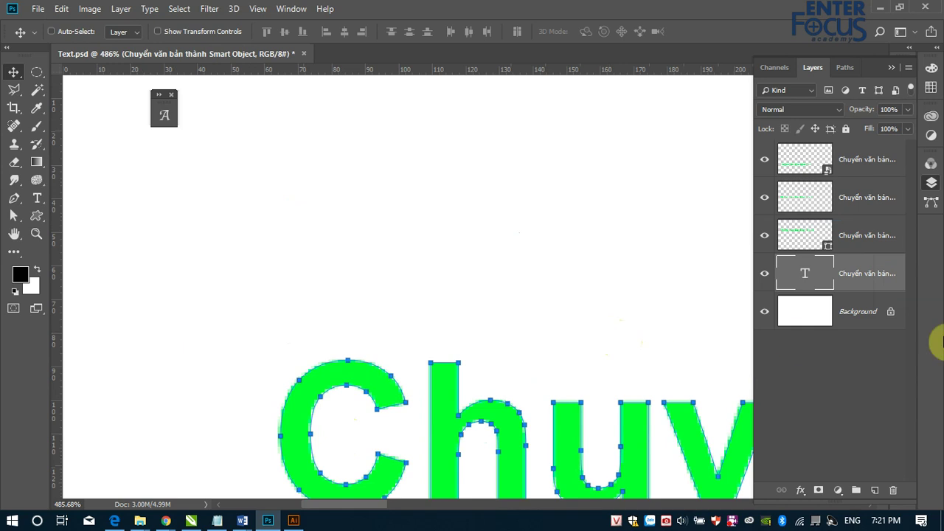
# Confirm the Work Path in the Paths panel, hide its outline, and bring up the Type menu.
pyautogui.click(844, 68)
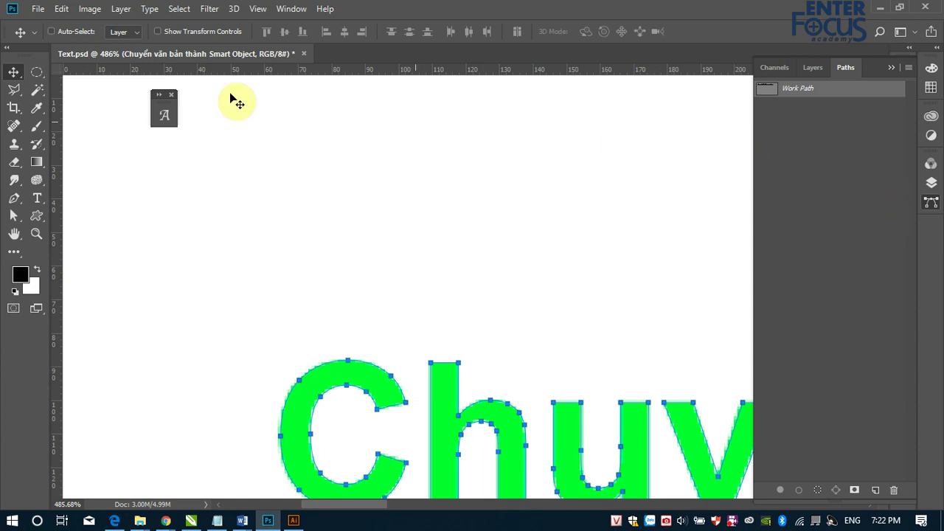
pyautogui.click(122, 9)
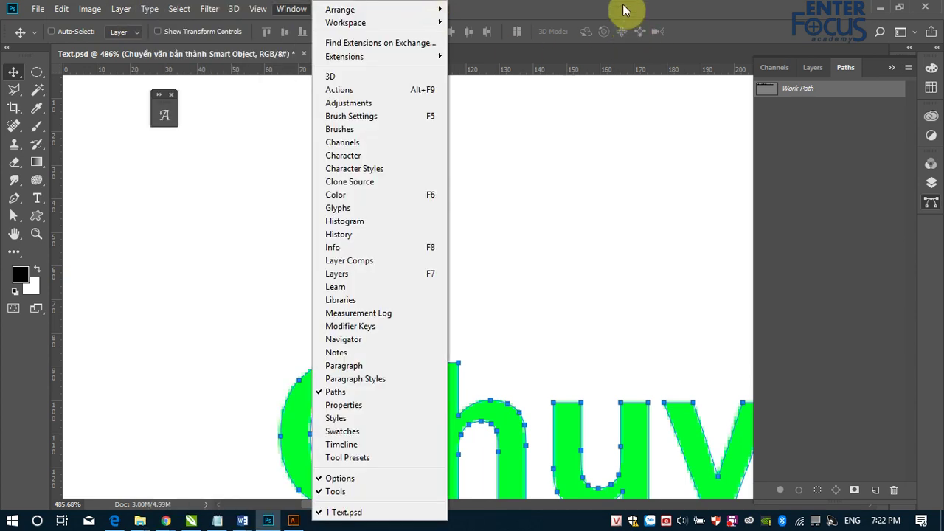
pyautogui.click(624, 12)
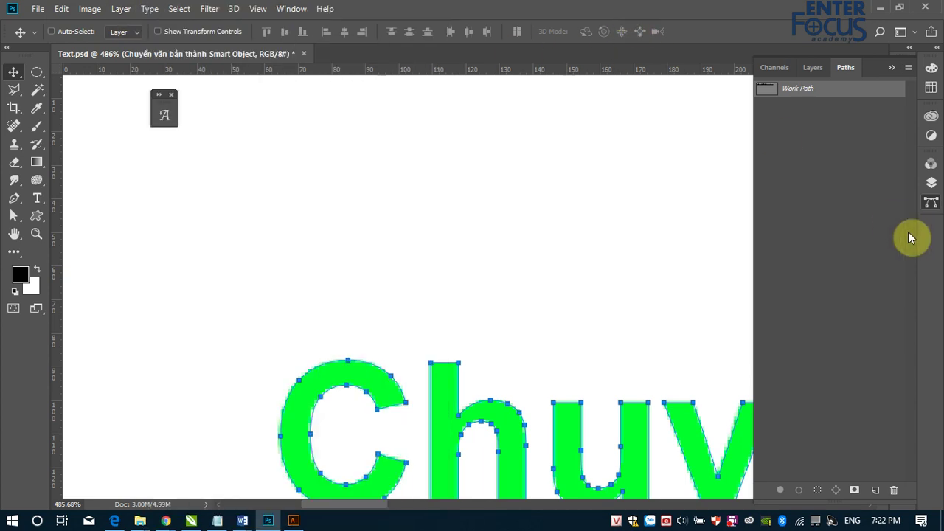
pyautogui.click(853, 200)
pyautogui.rightClick(436, 385)
pyautogui.click(470, 391)
pyautogui.click(150, 9)
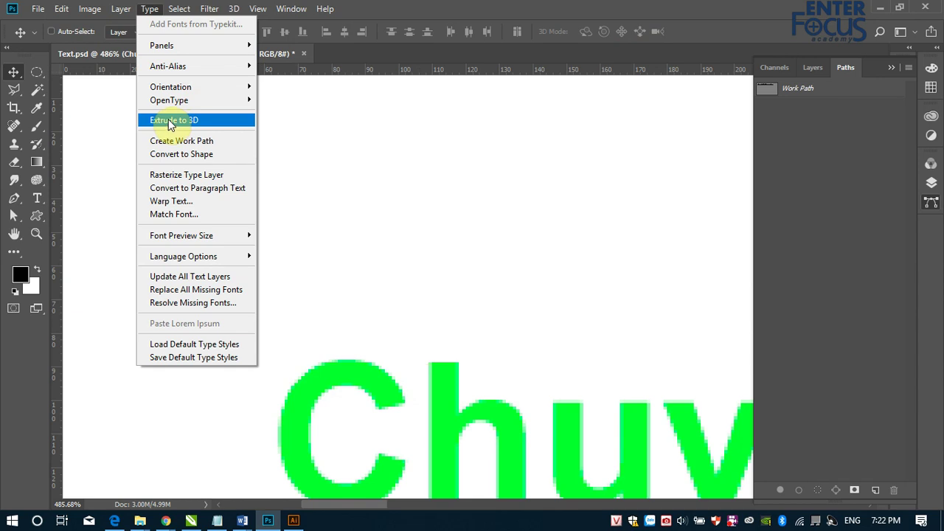
# Attempt Extrude to 3D, dismiss the program error, and return to Layers zoomed out to 50%.
pyautogui.click(170, 121)
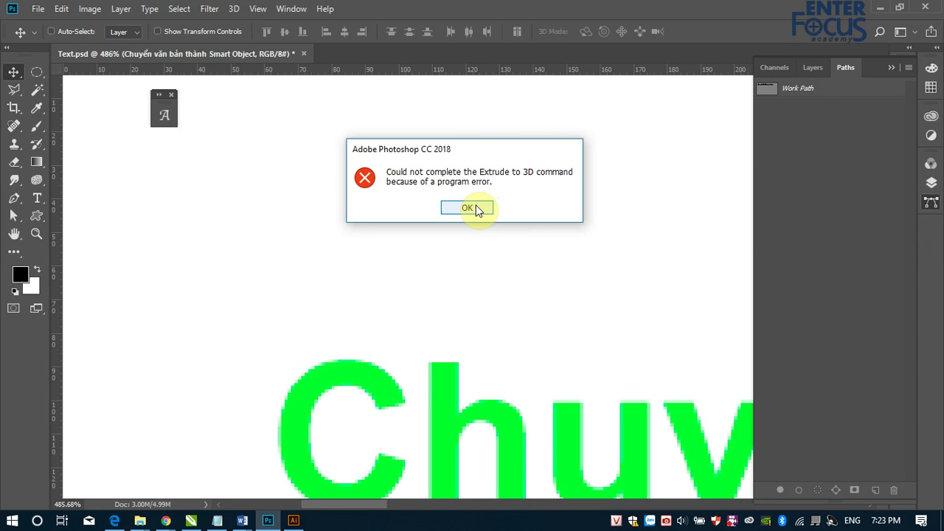
pyautogui.click(470, 210)
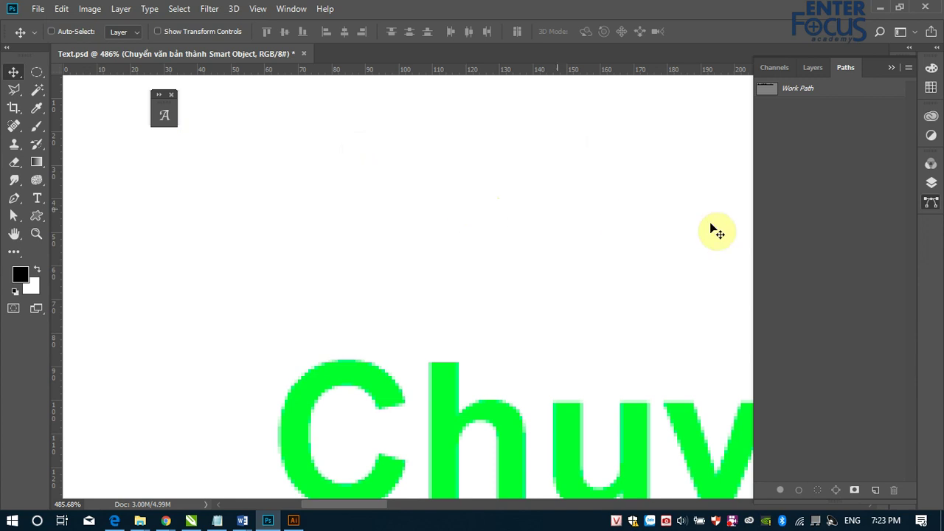
pyautogui.click(783, 67)
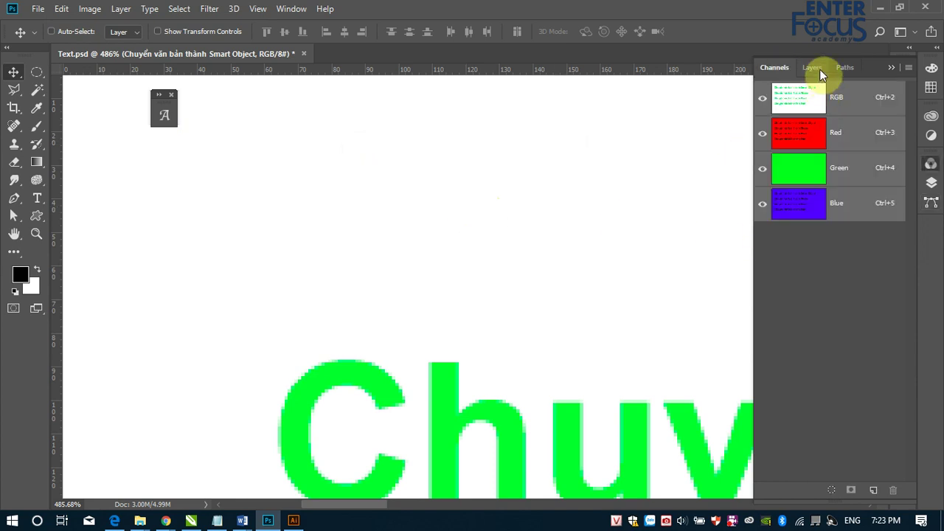
pyautogui.click(811, 67)
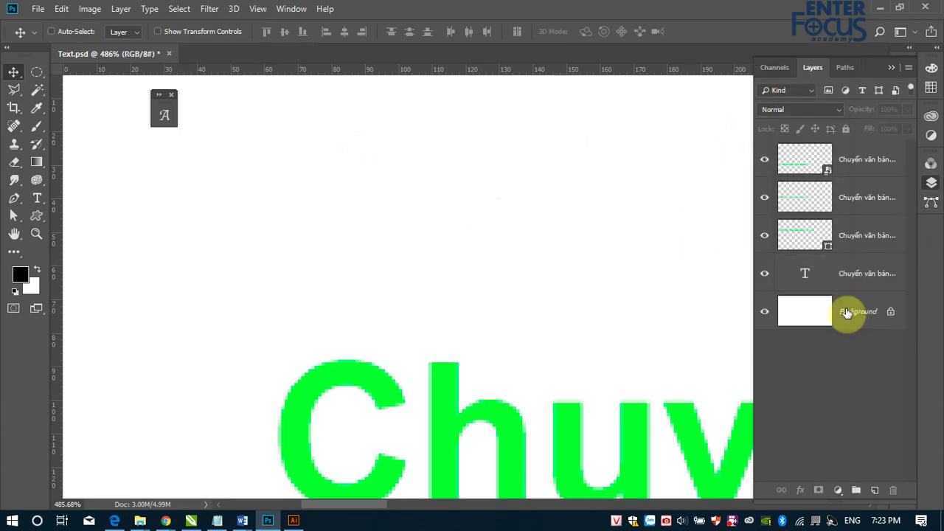
pyautogui.hotkey('ctrl', '-')
pyautogui.hotkey('ctrl', '-')
pyautogui.hotkey('ctrl', '-')
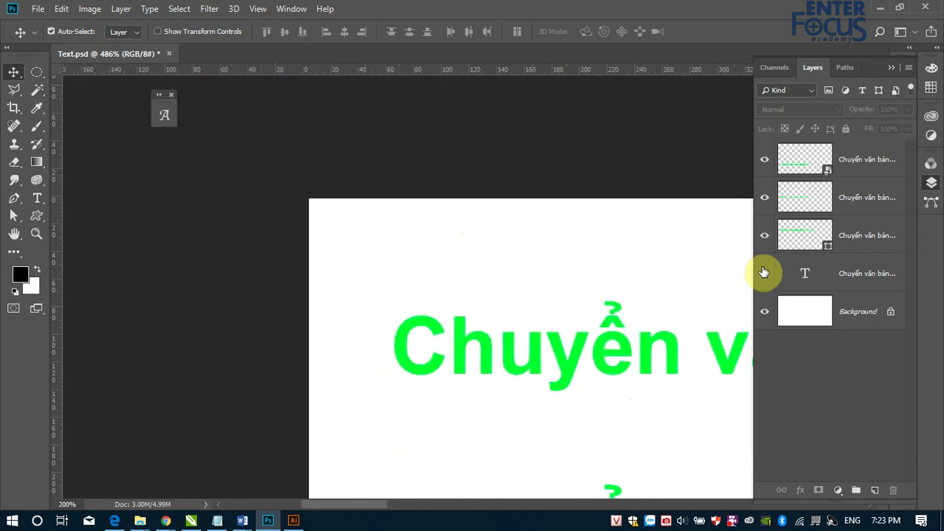
pyautogui.hotkey('ctrl', '-')
pyautogui.hotkey('ctrl', '-')
pyautogui.hotkey('ctrl', '-')
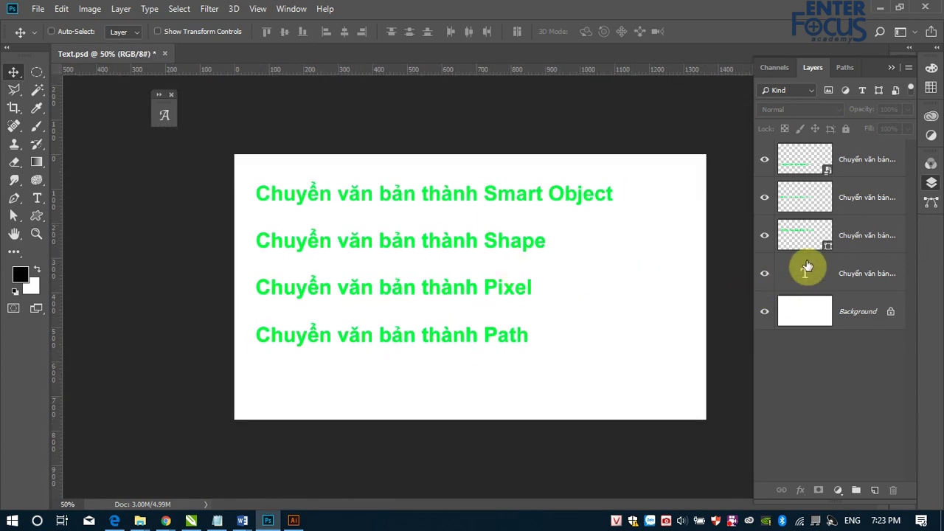
# Retry Extrude to 3D on the lone Smart Object text layer, dismissing the repeated error.
pyautogui.click(888, 172)
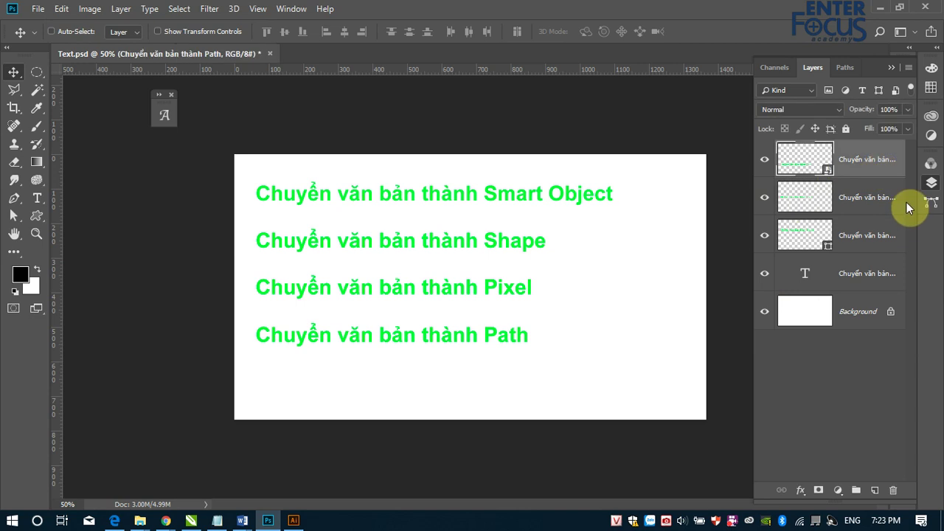
pyautogui.keyDown('shift'); pyautogui.click(889, 279); pyautogui.keyUp('shift')
pyautogui.click(877, 279)
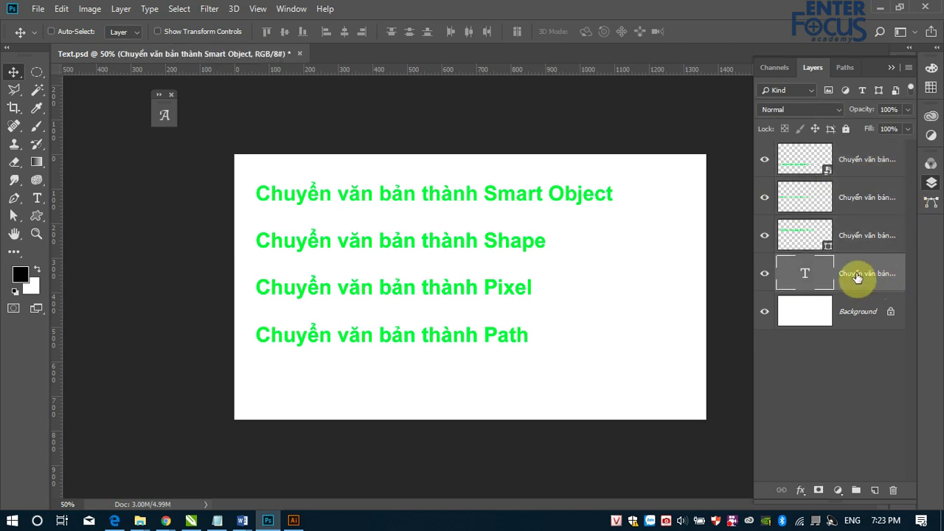
pyautogui.click(766, 274)
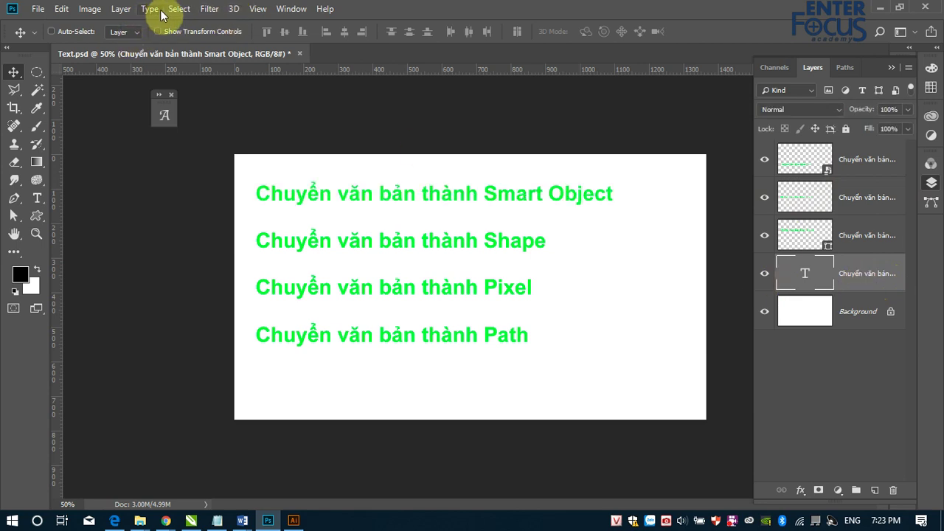
pyautogui.click(151, 9)
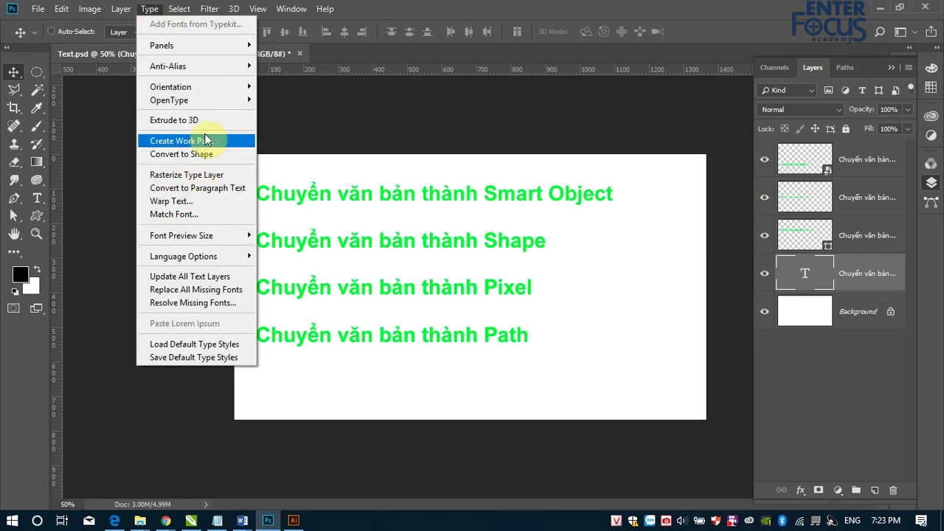
pyautogui.press('Escape')
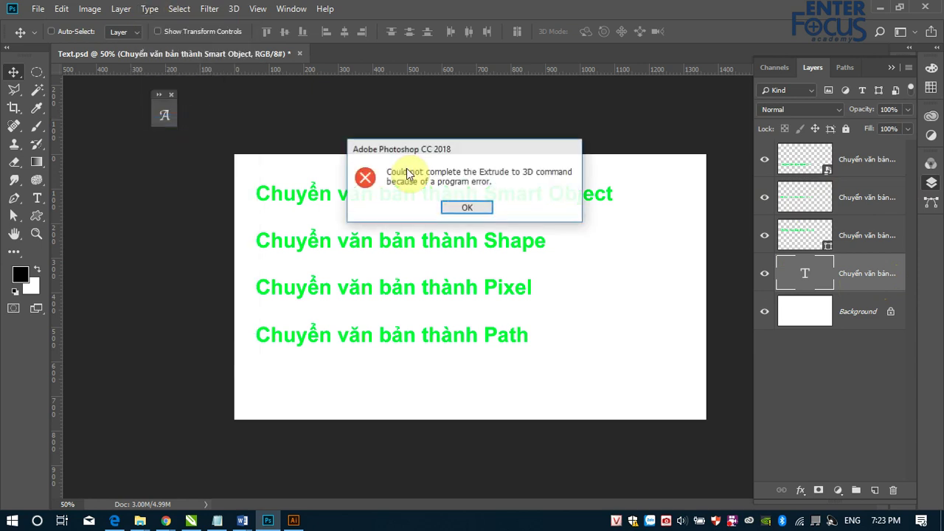
pyautogui.click(473, 208)
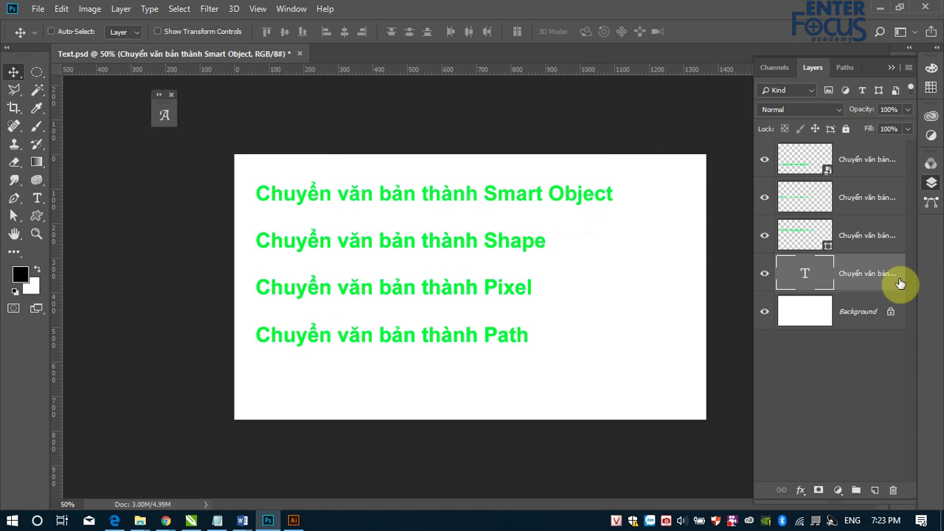
# Add a green '3D' text line below the Path line and commit it.
pyautogui.click(37, 197)
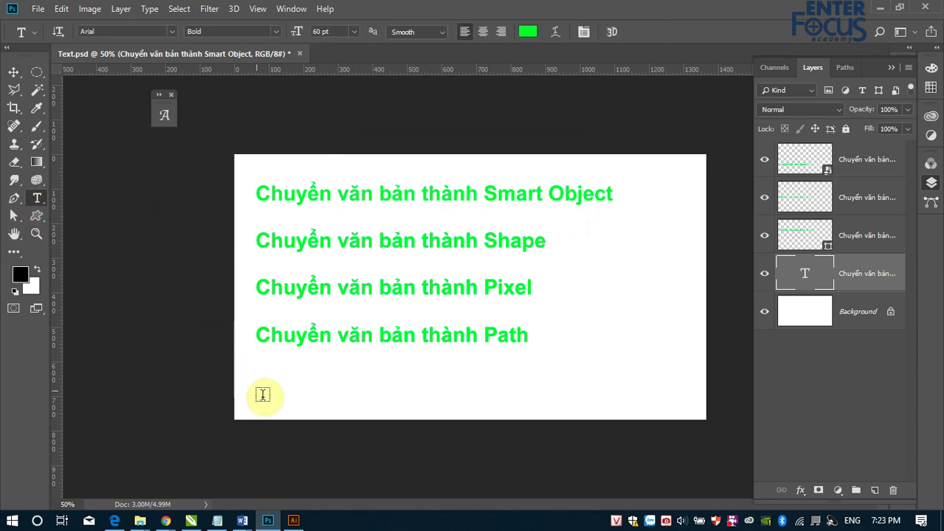
pyautogui.click(282, 388)
pyautogui.write('3')
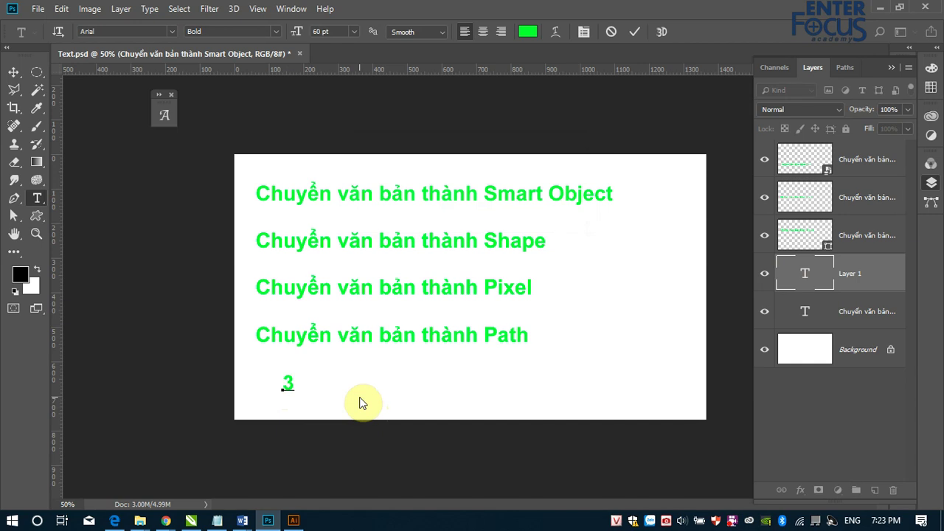
pyautogui.write('D')
pyautogui.click(13, 72)
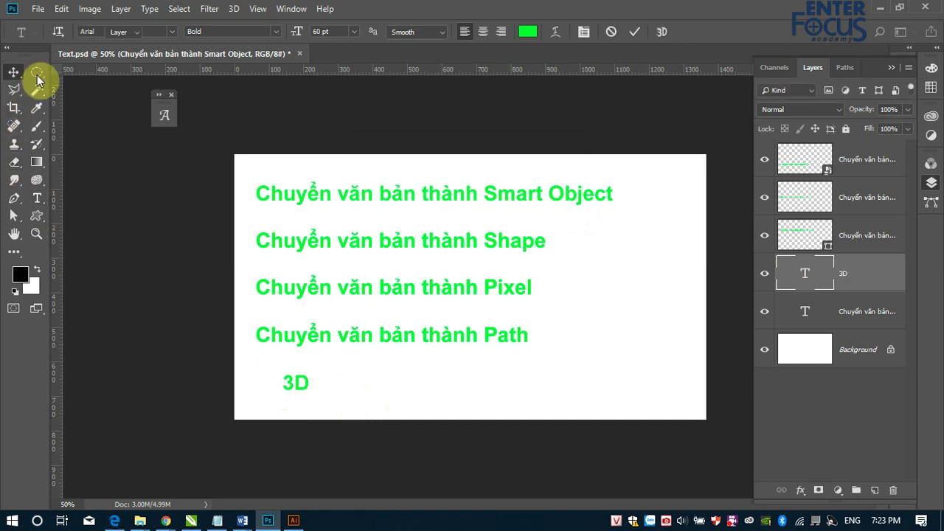
# Run Type > Extrude to 3D on the new '3D' text layer.
pyautogui.rightClick(864, 278)
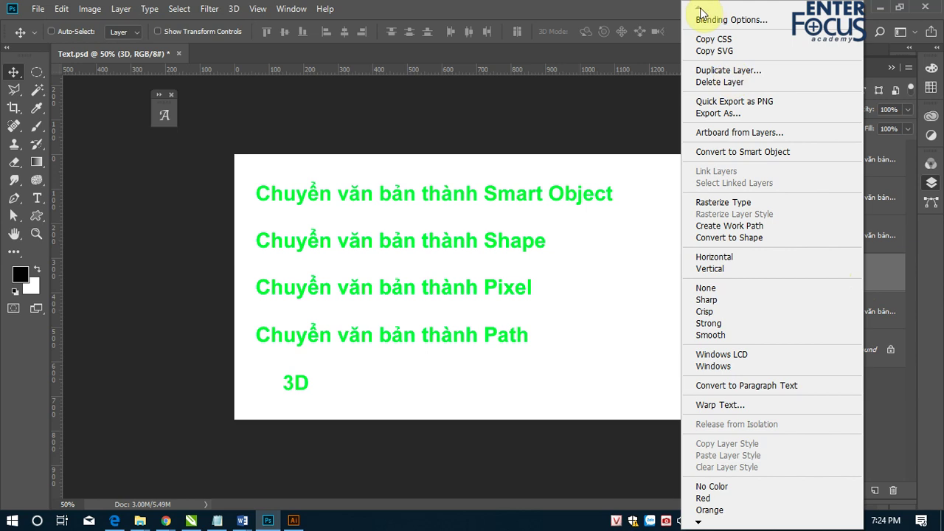
pyautogui.click(882, 261)
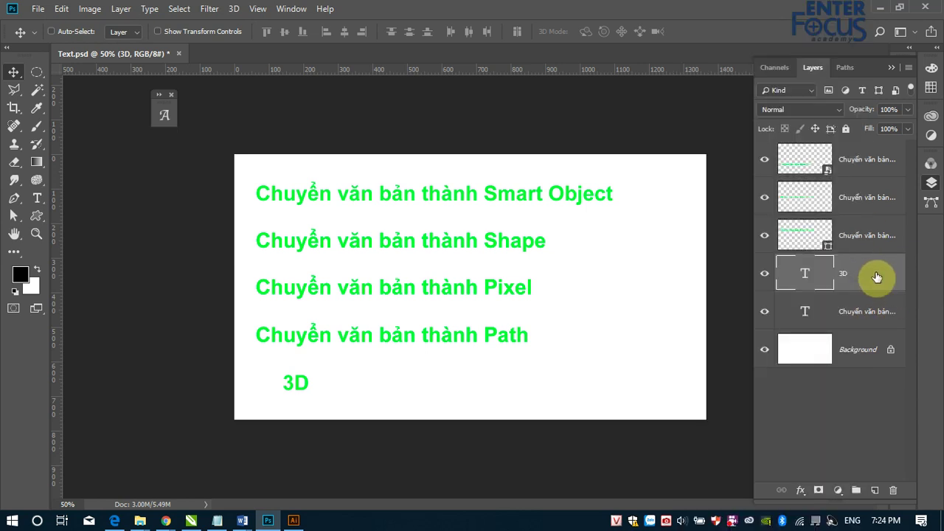
pyautogui.click(151, 10)
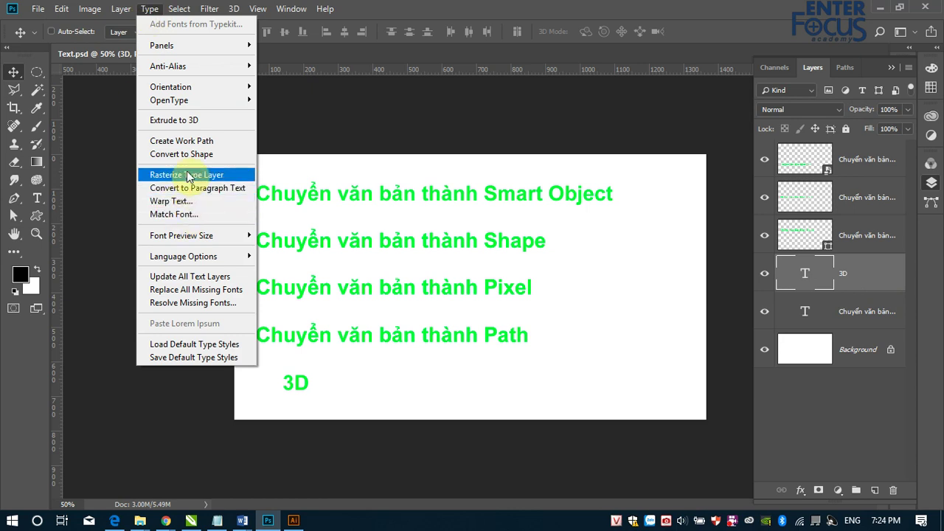
pyautogui.click(181, 119)
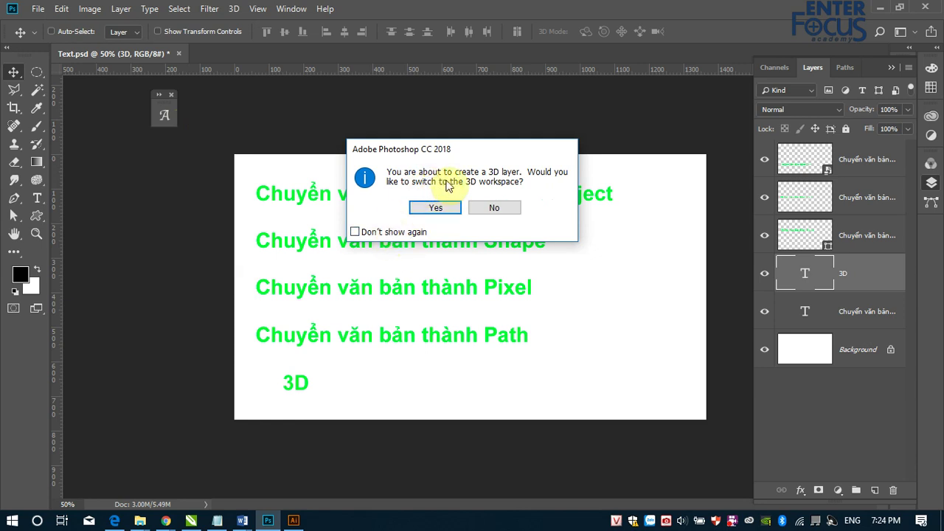
# Accept the 3D workspace and move and tilt the 3D text with the gizmo axes.
pyautogui.click(436, 208)
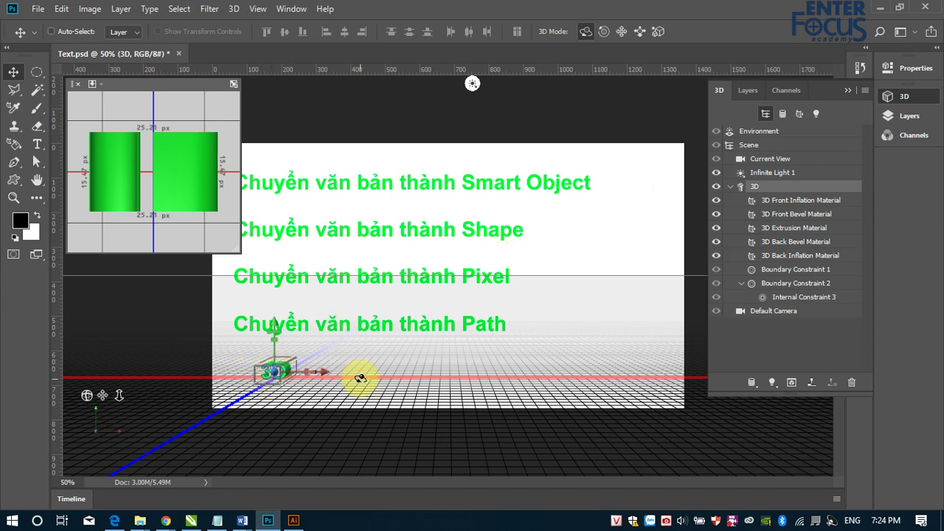
pyautogui.moveTo(249, 344); pyautogui.dragTo(321, 389)
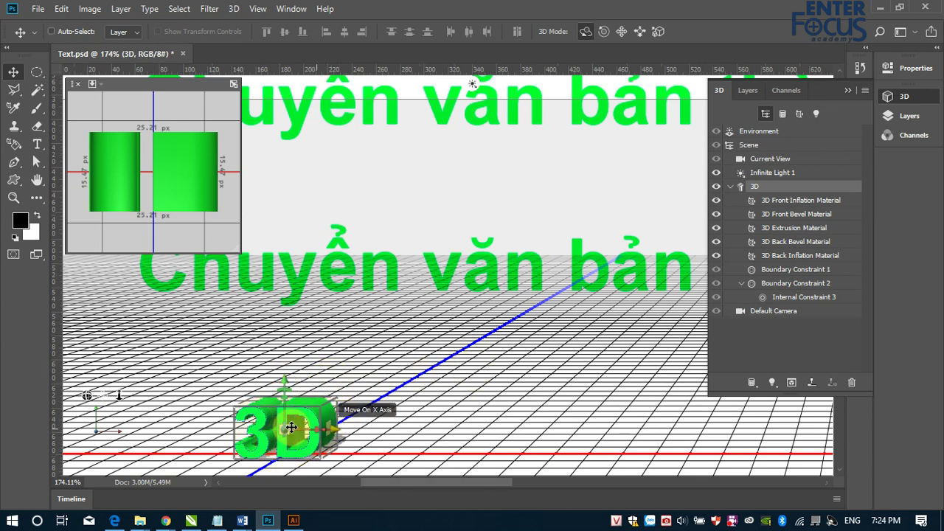
pyautogui.moveTo(284, 379); pyautogui.dragTo(290, 323)
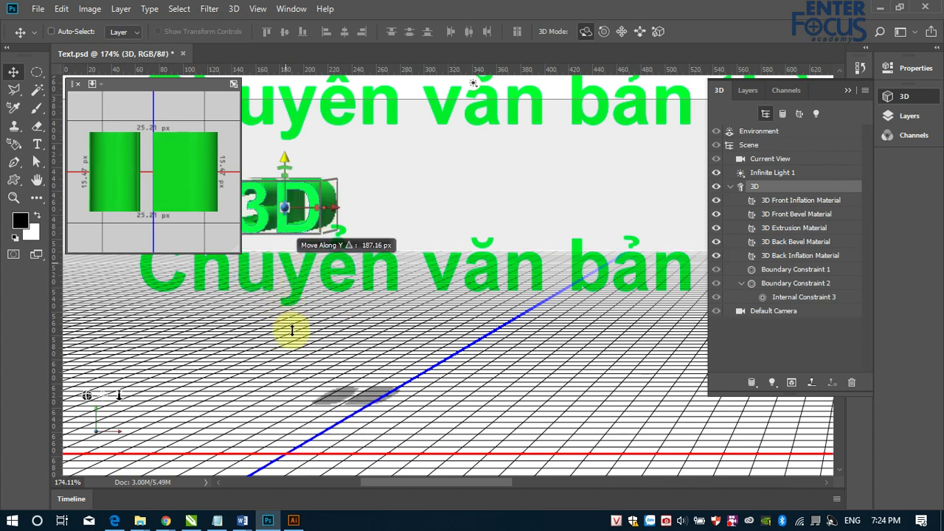
pyautogui.moveTo(291, 322)
pyautogui.mouseDown()
pyautogui.moveTo(341, 333)
pyautogui.moveTo(500, 330)
pyautogui.moveTo(281, 321)
pyautogui.mouseUp()
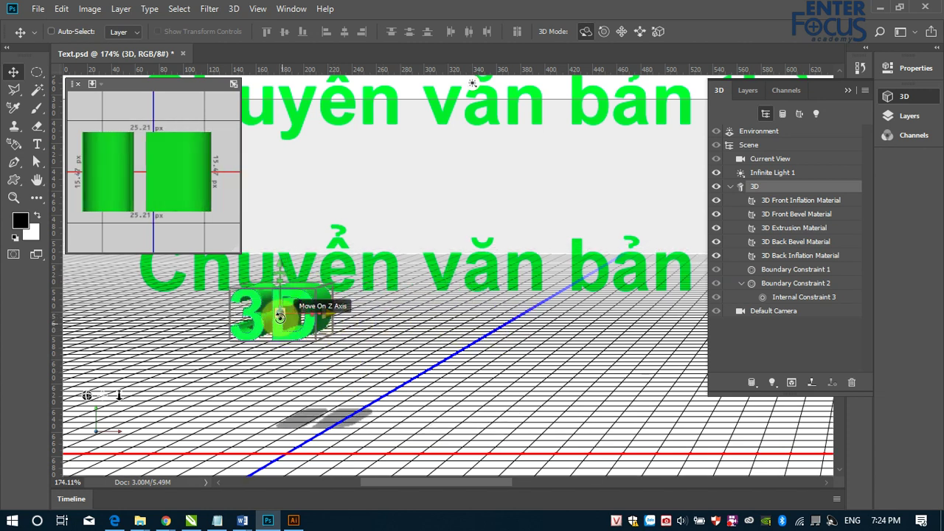
pyautogui.moveTo(283, 317)
pyautogui.mouseDown()
pyautogui.moveTo(105, 373)
pyautogui.moveTo(389, 268)
pyautogui.moveTo(99, 385)
pyautogui.moveTo(110, 385)
pyautogui.mouseUp()
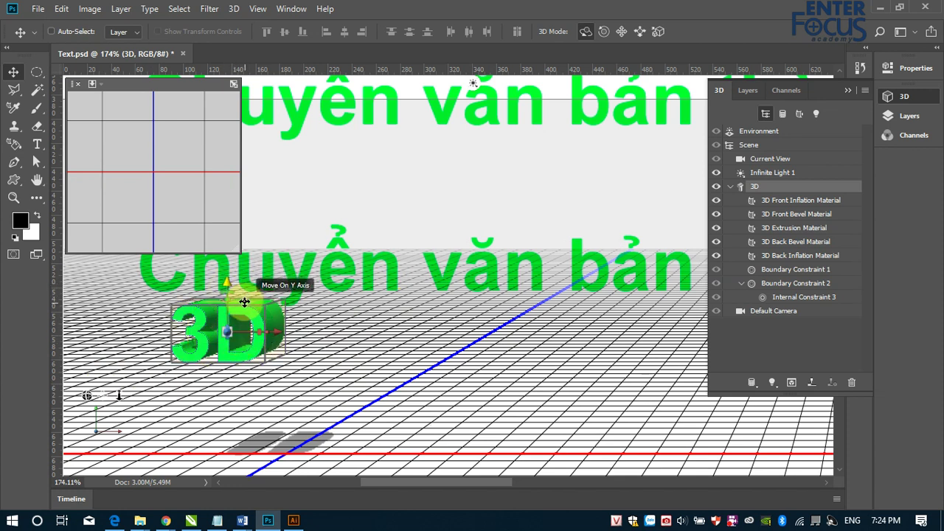
pyautogui.moveTo(242, 307); pyautogui.dragTo(257, 287)
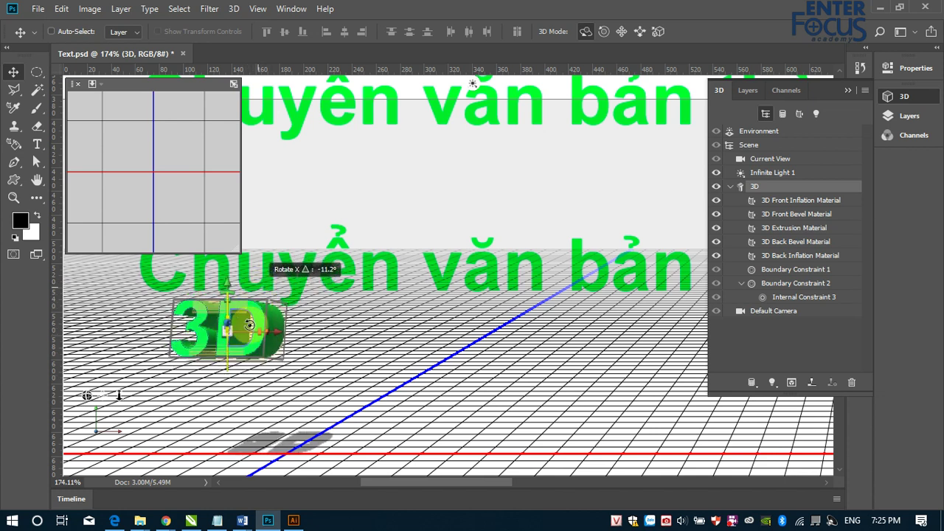
pyautogui.moveTo(257, 287)
pyautogui.mouseDown()
pyautogui.moveTo(209, 362)
pyautogui.moveTo(169, 360)
pyautogui.moveTo(313, 373)
pyautogui.moveTo(302, 373)
pyautogui.moveTo(279, 307)
pyautogui.moveTo(274, 333)
pyautogui.moveTo(309, 347)
pyautogui.mouseUp()
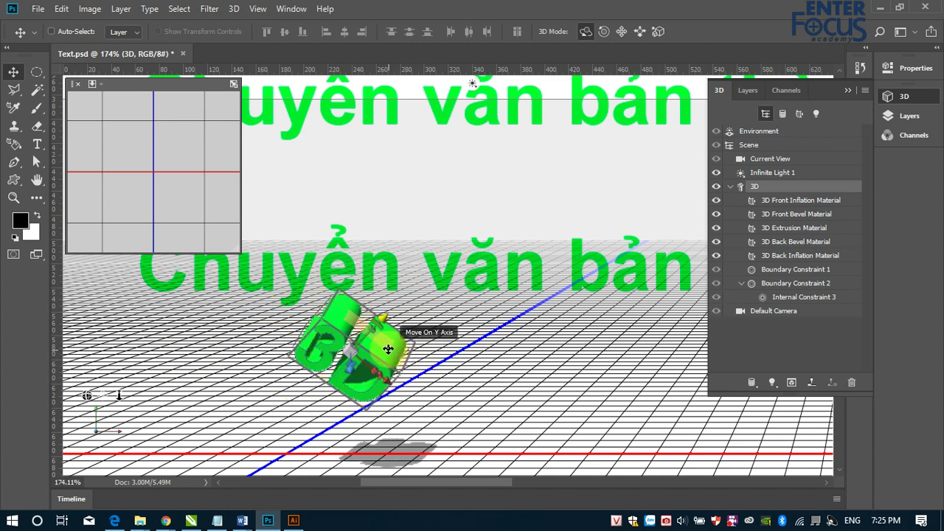
pyautogui.moveTo(377, 338)
pyautogui.mouseDown()
pyautogui.moveTo(375, 315)
pyautogui.moveTo(421, 233)
pyautogui.moveTo(472, 231)
pyautogui.moveTo(428, 288)
pyautogui.moveTo(523, 364)
pyautogui.moveTo(576, 317)
pyautogui.moveTo(329, 307)
pyautogui.moveTo(165, 270)
pyautogui.moveTo(302, 332)
pyautogui.moveTo(480, 136)
pyautogui.mouseUp()
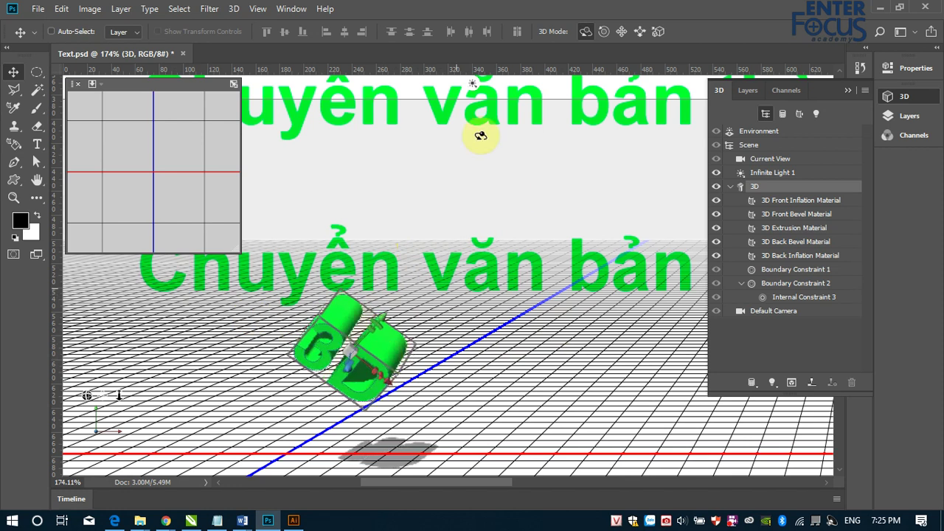
# Reposition the 3D object using the Roll, Drag and Slide 3D modes.
pyautogui.click(604, 33)
pyautogui.moveTo(391, 289)
pyautogui.mouseDown()
pyautogui.moveTo(492, 250)
pyautogui.moveTo(521, 255)
pyautogui.moveTo(415, 236)
pyautogui.mouseUp()
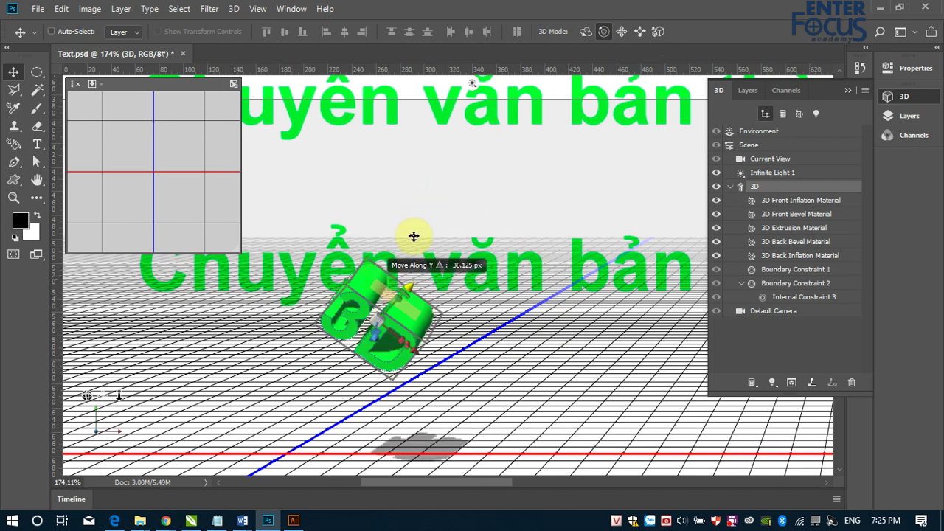
pyautogui.click(621, 32)
pyautogui.moveTo(391, 312)
pyautogui.mouseDown()
pyautogui.moveTo(371, 297)
pyautogui.moveTo(467, 200)
pyautogui.mouseUp()
pyautogui.click(640, 32)
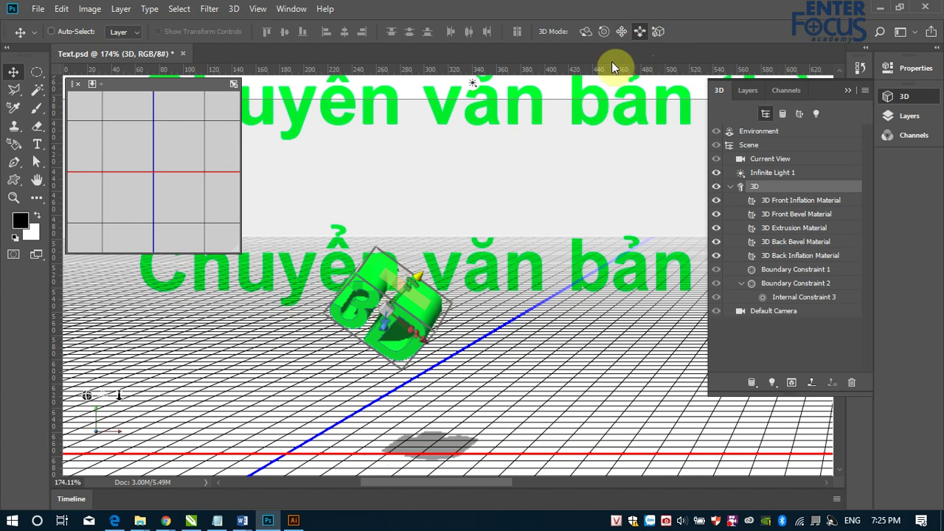
pyautogui.moveTo(450, 250); pyautogui.dragTo(475, 212)
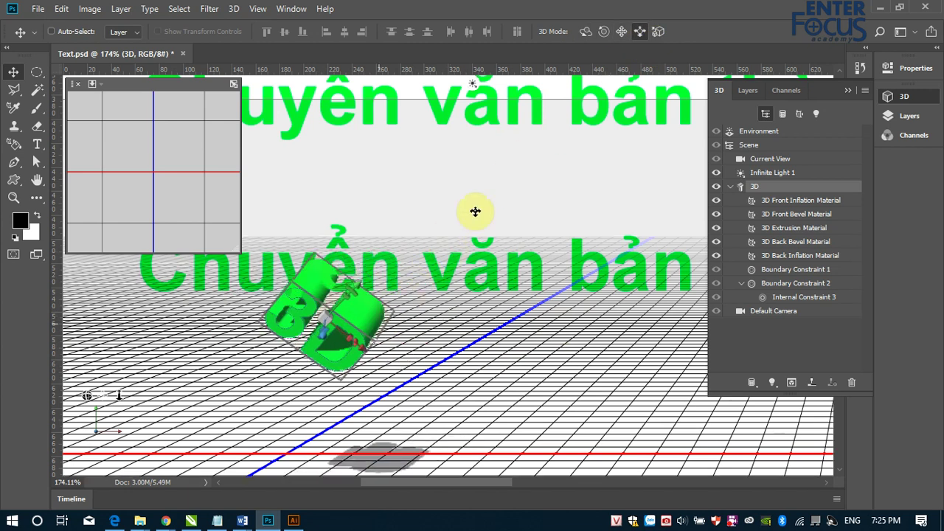
pyautogui.moveTo(553, 207); pyautogui.dragTo(552, 233)
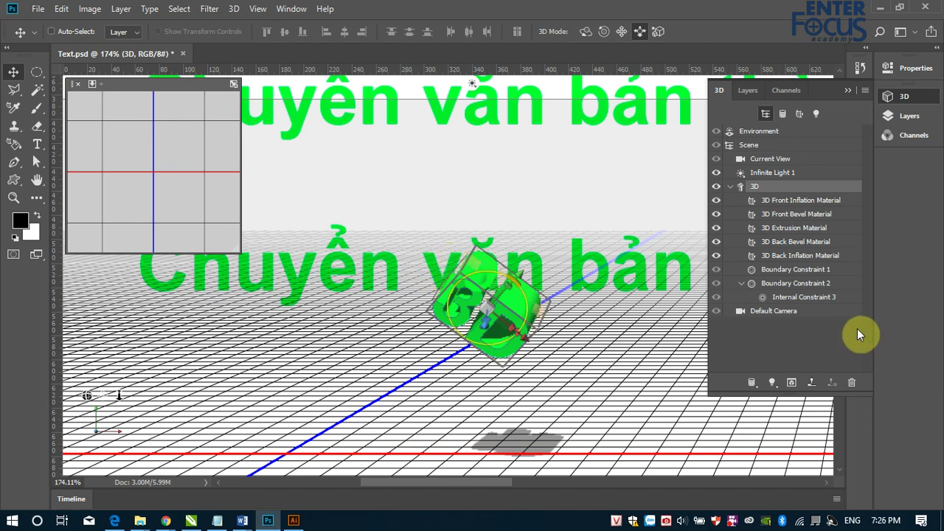
# Select the inflation, extrusion and inner-hole materials, then orbit the Scene camera.
pyautogui.click(778, 200)
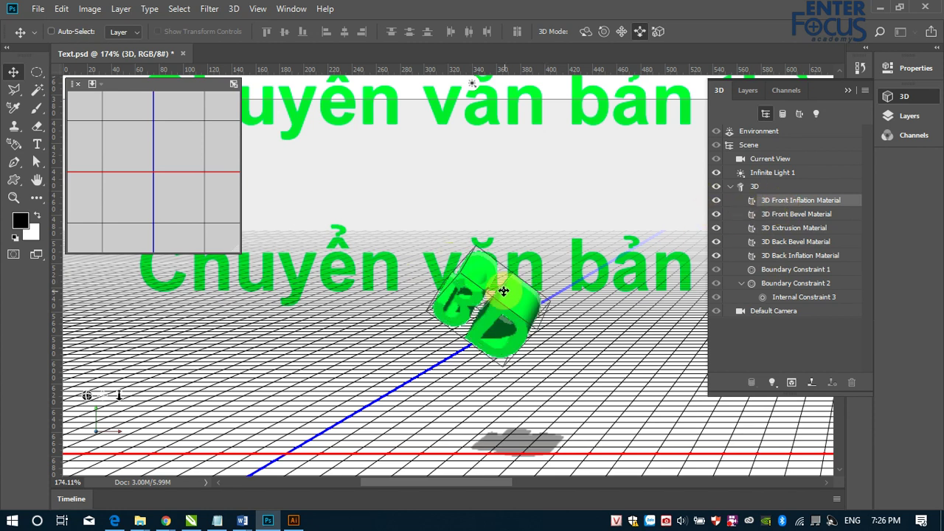
pyautogui.click(494, 326)
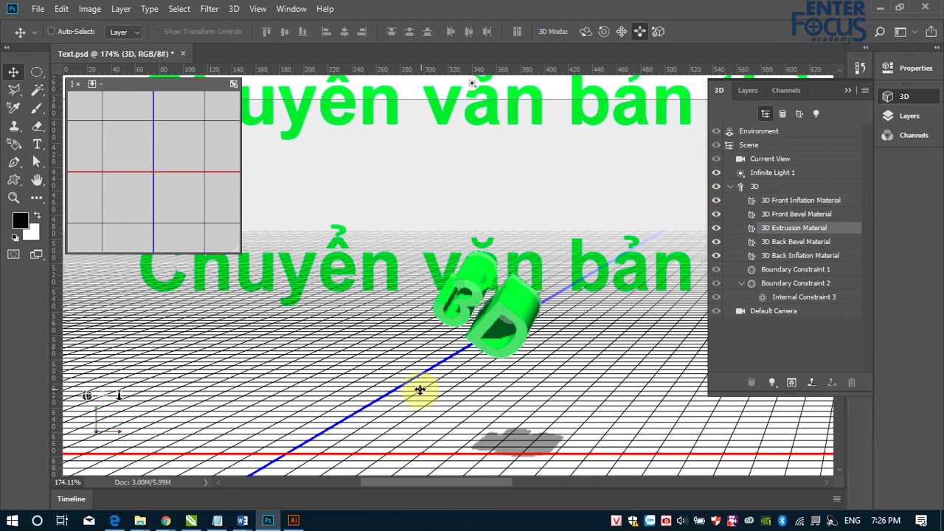
pyautogui.click(480, 342)
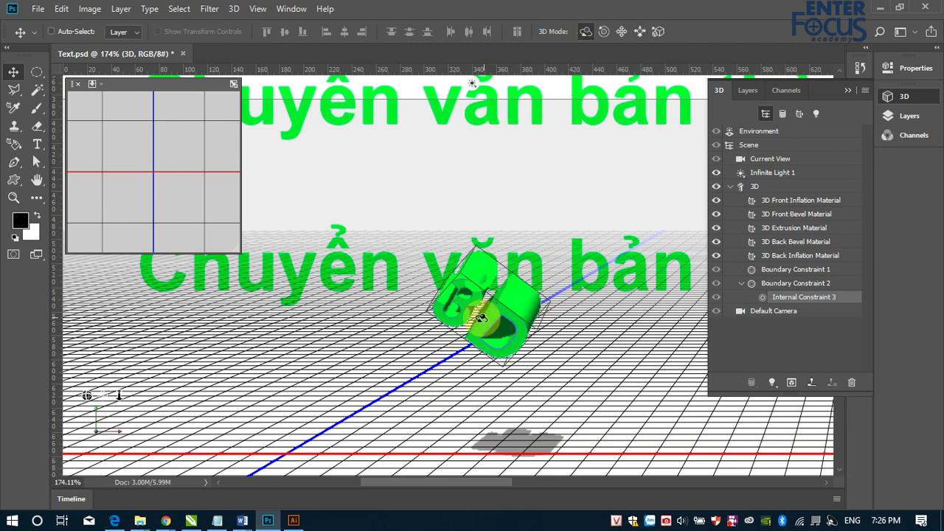
pyautogui.moveTo(489, 317); pyautogui.dragTo(478, 275)
pyautogui.click(483, 282)
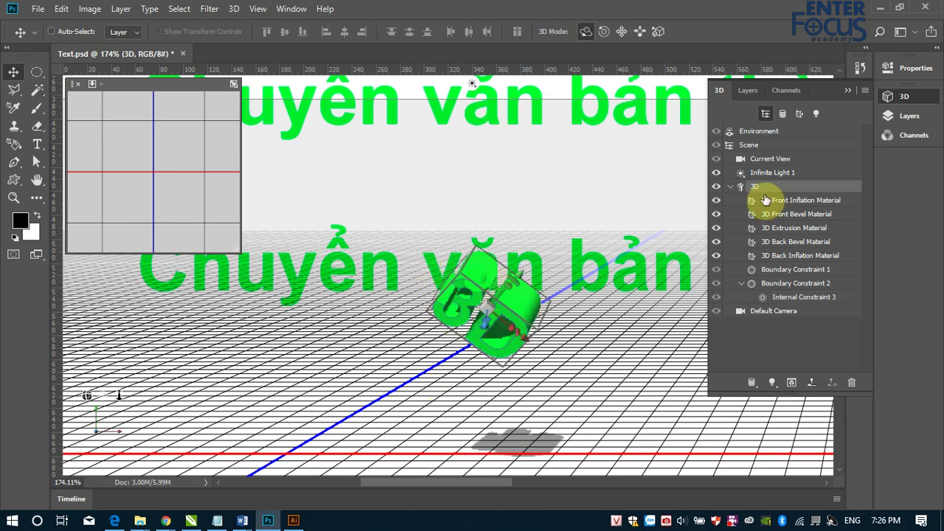
pyautogui.click(780, 145)
pyautogui.moveTo(509, 316)
pyautogui.mouseDown()
pyautogui.moveTo(463, 341)
pyautogui.moveTo(514, 333)
pyautogui.moveTo(616, 345)
pyautogui.mouseUp()
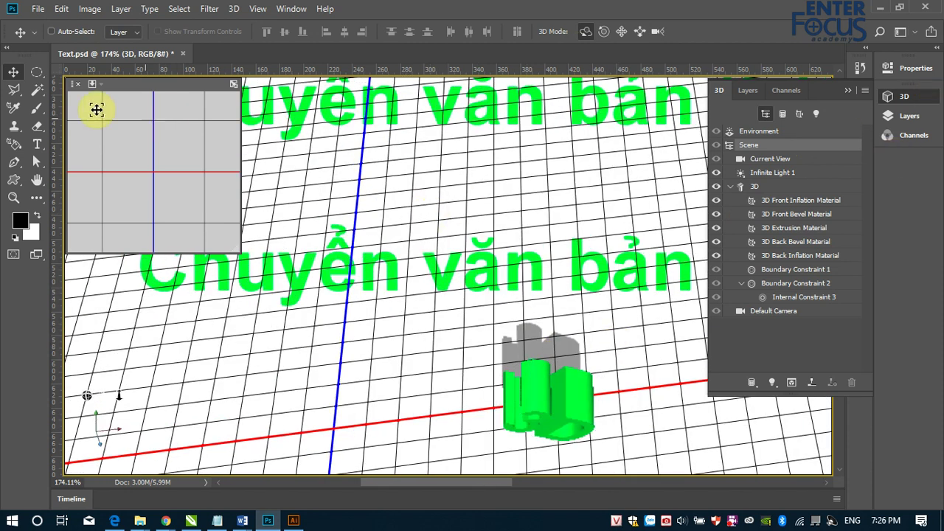
# Show Layers and hide the 3D Secondary View, 3D Lights and Mesh Bounding Box.
pyautogui.click(922, 121)
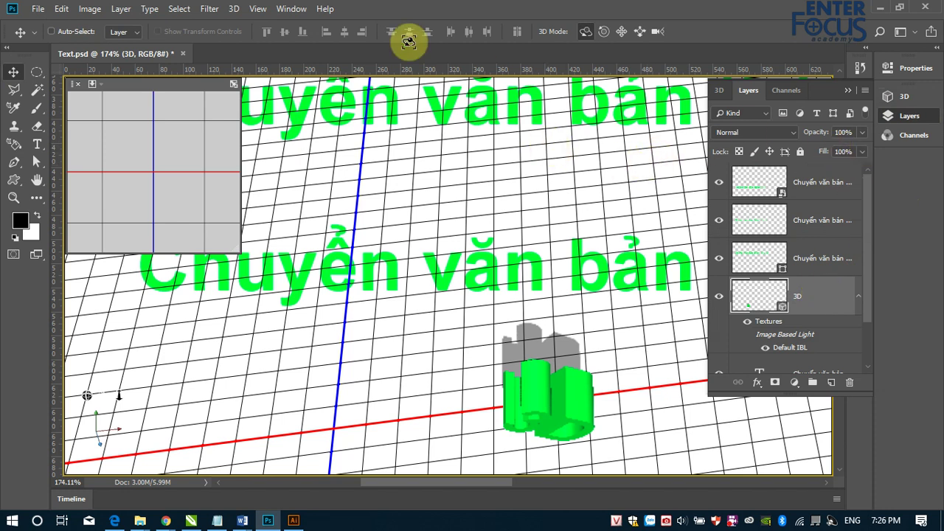
pyautogui.click(258, 9)
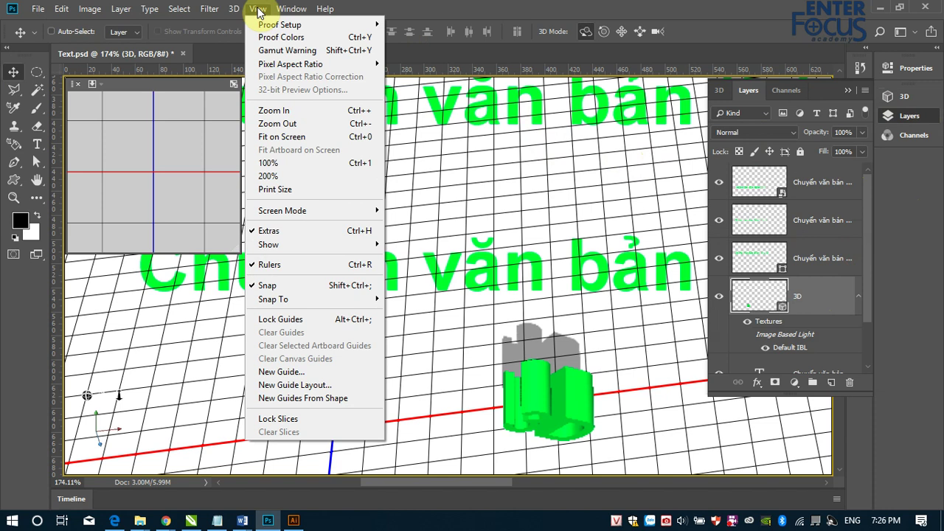
pyautogui.moveTo(313, 244)
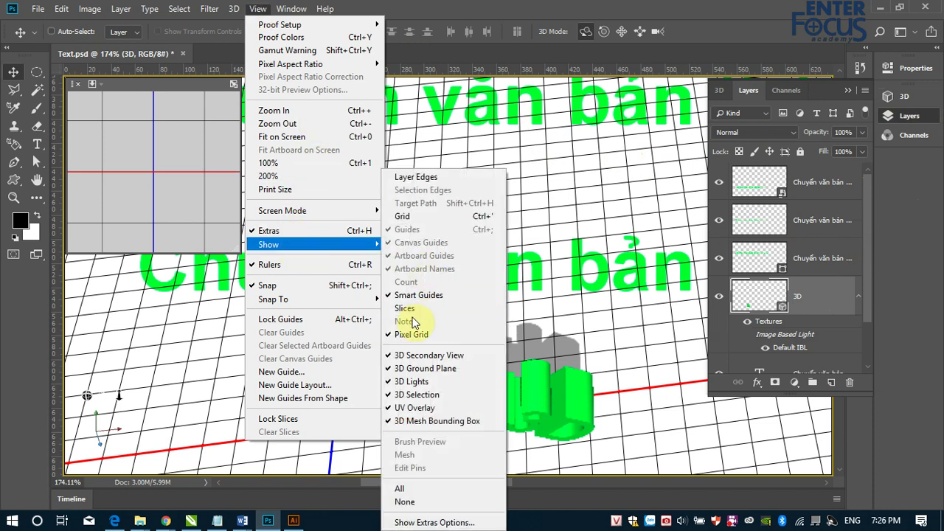
pyautogui.click(418, 359)
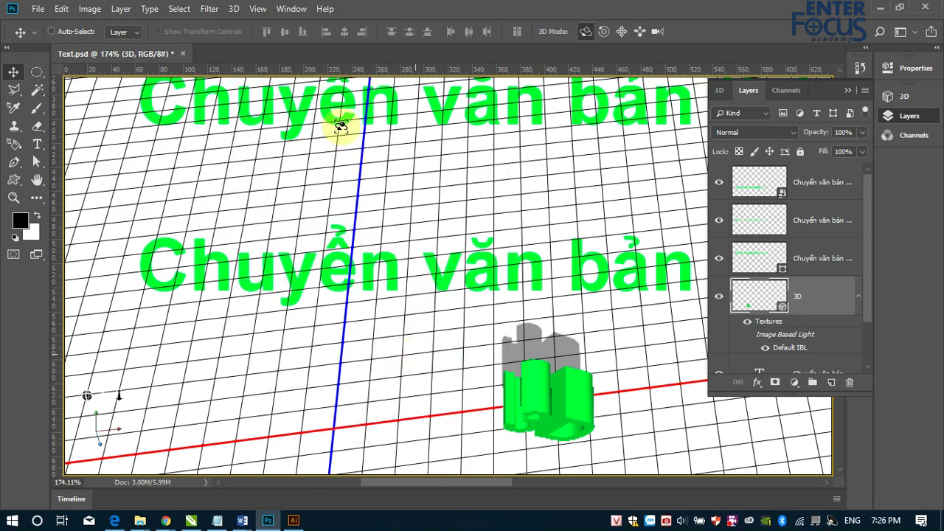
pyautogui.click(257, 9)
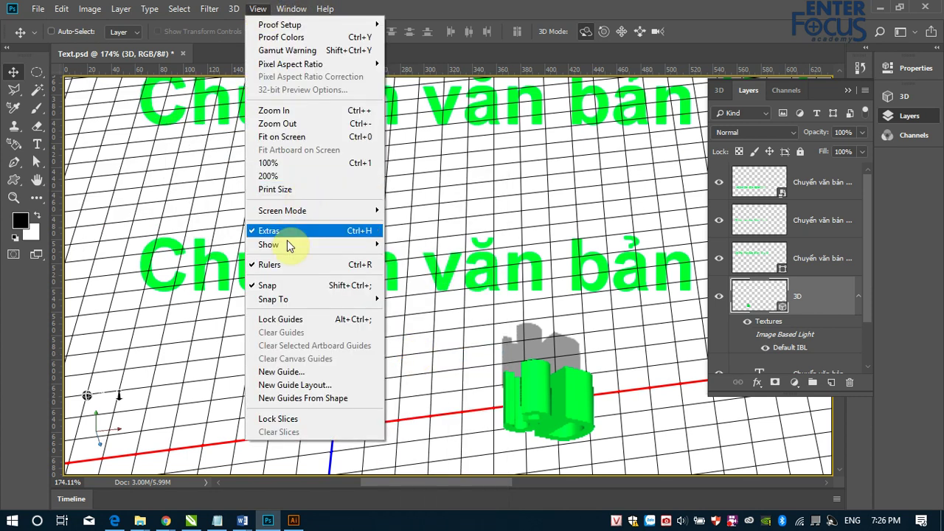
pyautogui.moveTo(310, 244)
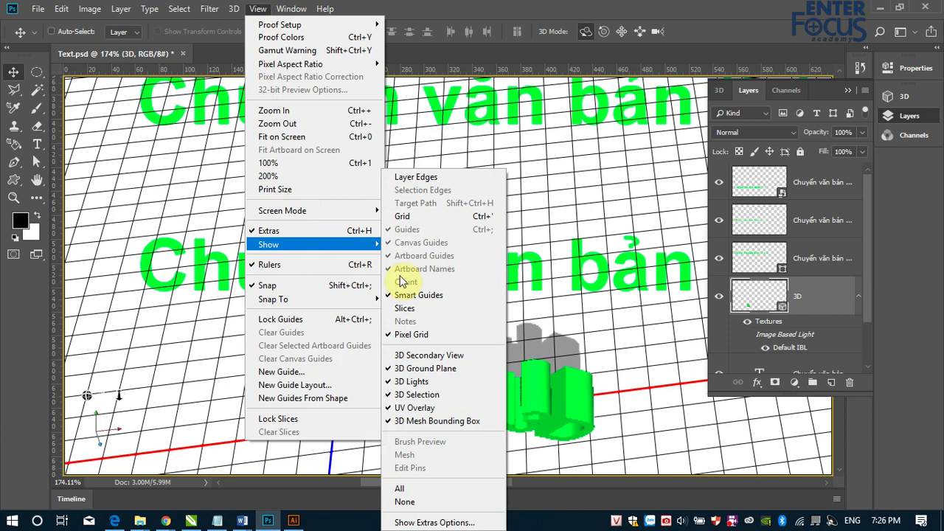
pyautogui.click(412, 381)
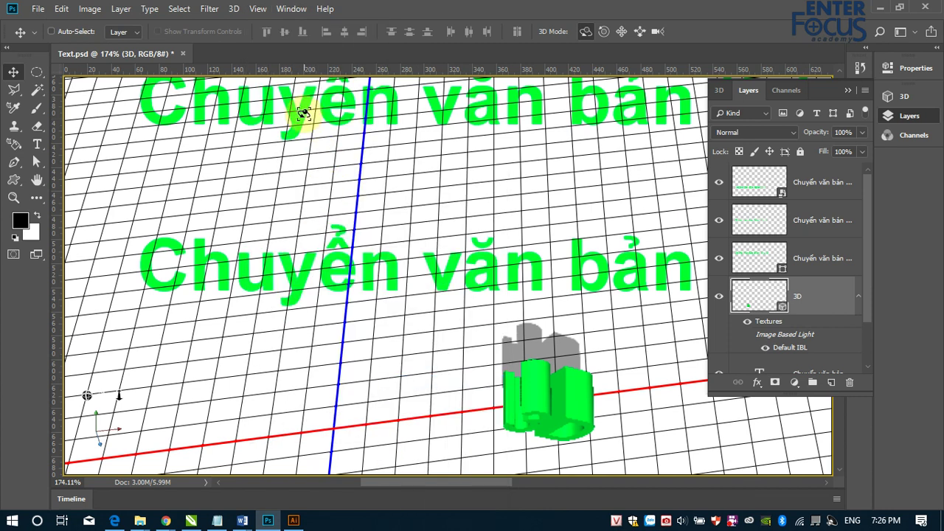
pyautogui.click(233, 8)
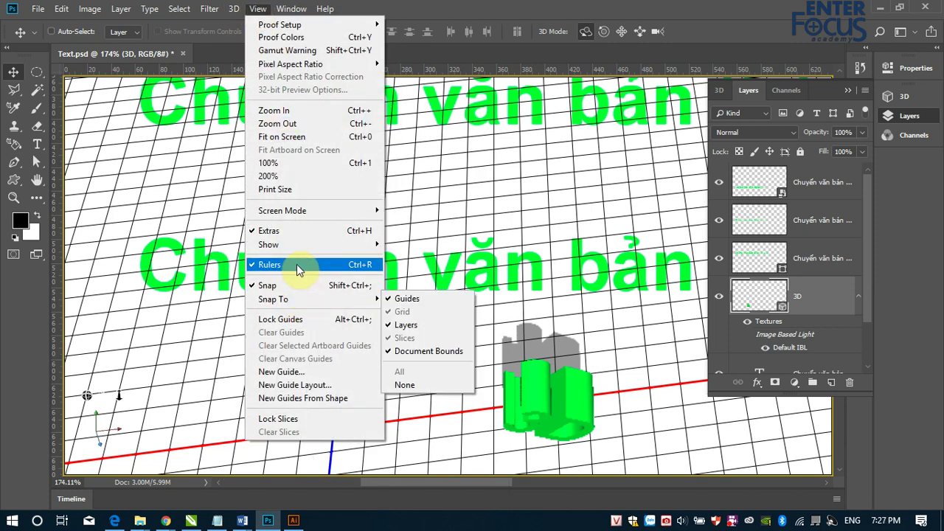
pyautogui.moveTo(268, 244)
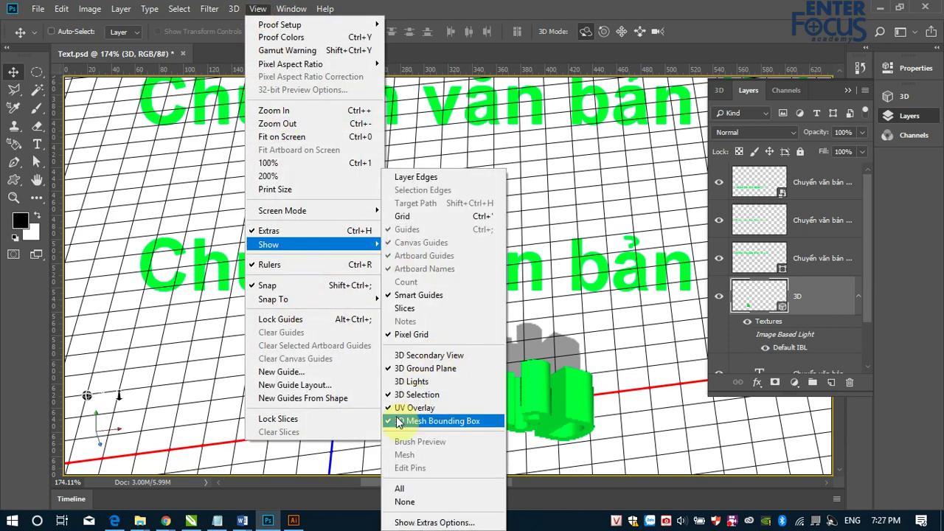
pyautogui.click(399, 421)
# Hide the 3D Selection, UV Overlay and 3D Ground Plane displays.
pyautogui.click(250, 9)
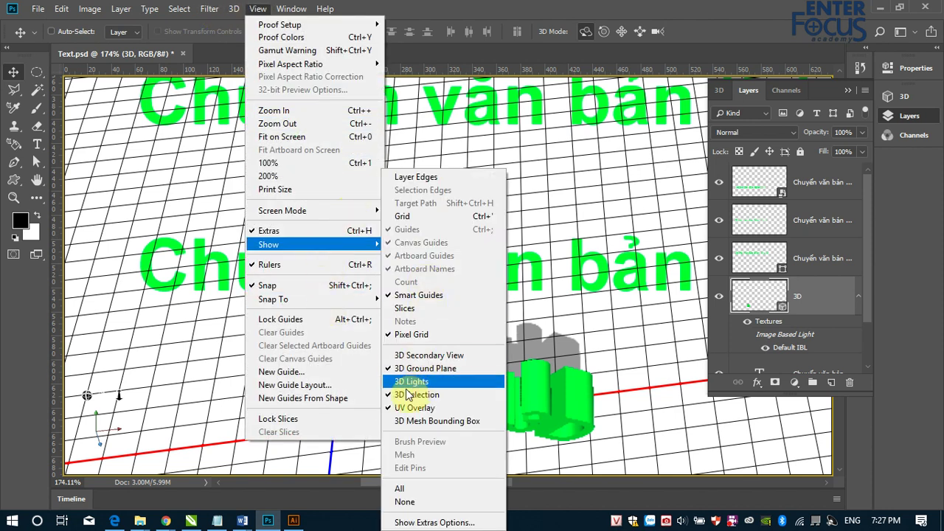
pyautogui.click(407, 408)
pyautogui.click(257, 13)
pyautogui.click(407, 394)
pyautogui.click(255, 13)
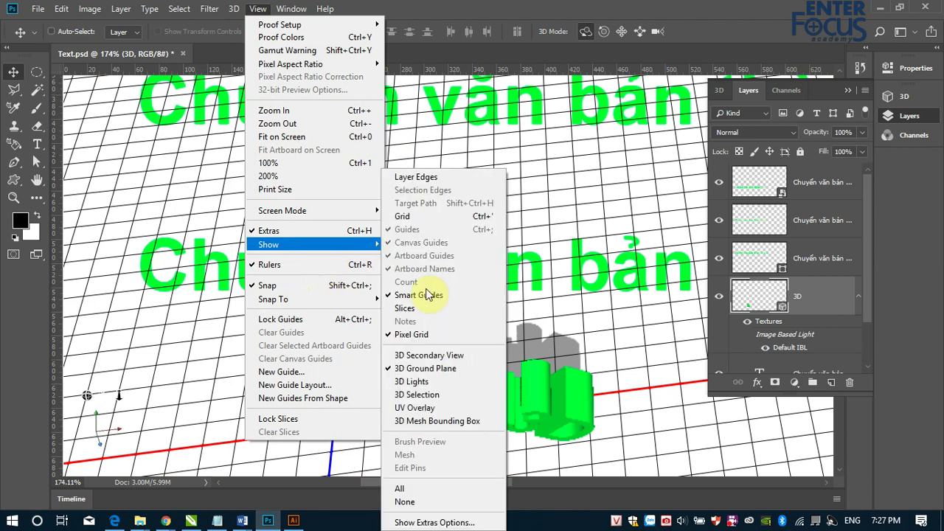
pyautogui.click(402, 368)
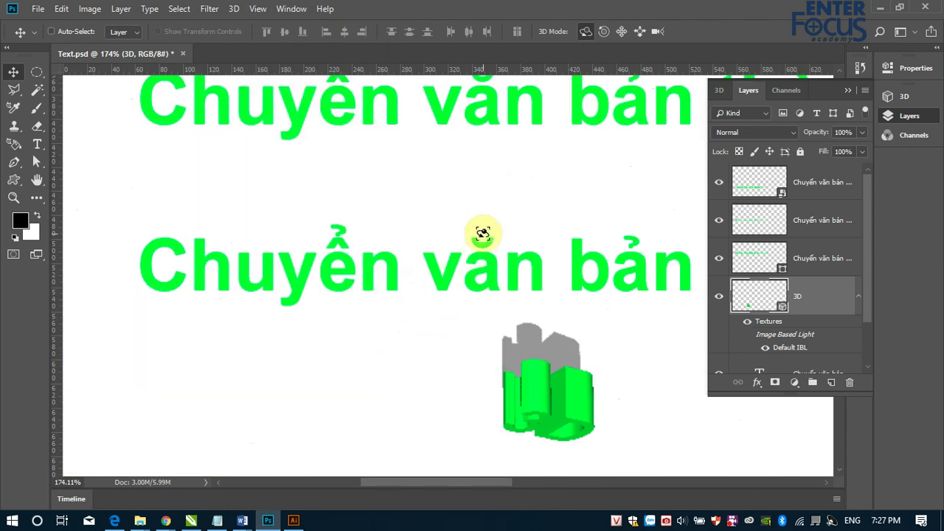
# Fit the whole page in view, select the 3D layer and clear the error dialogs.
pyautogui.hotkey('ctrl', '-')
pyautogui.hotkey('ctrl', '-')
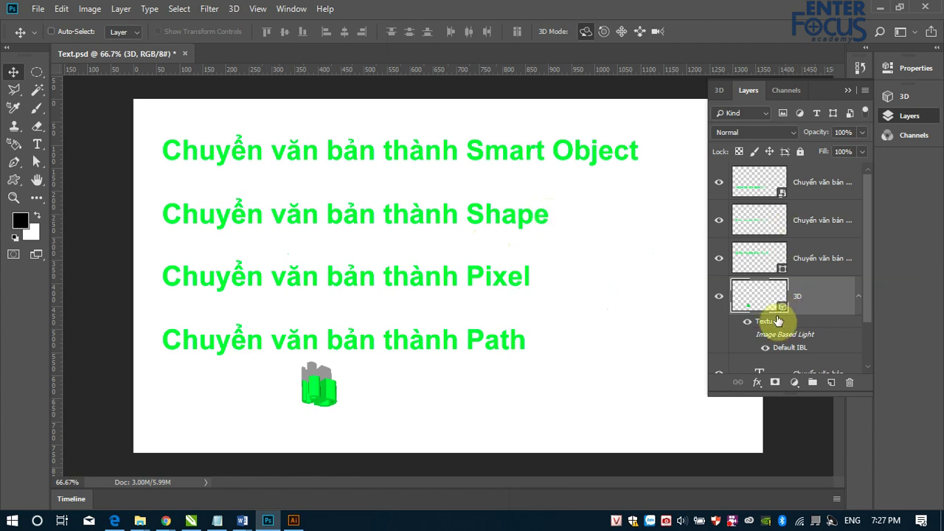
pyautogui.click(750, 328)
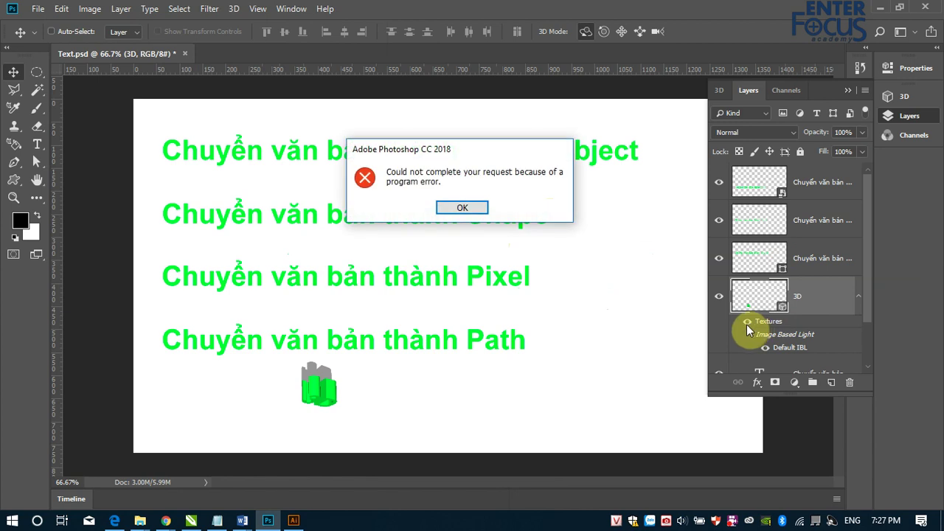
pyautogui.click(472, 210)
pyautogui.click(829, 364)
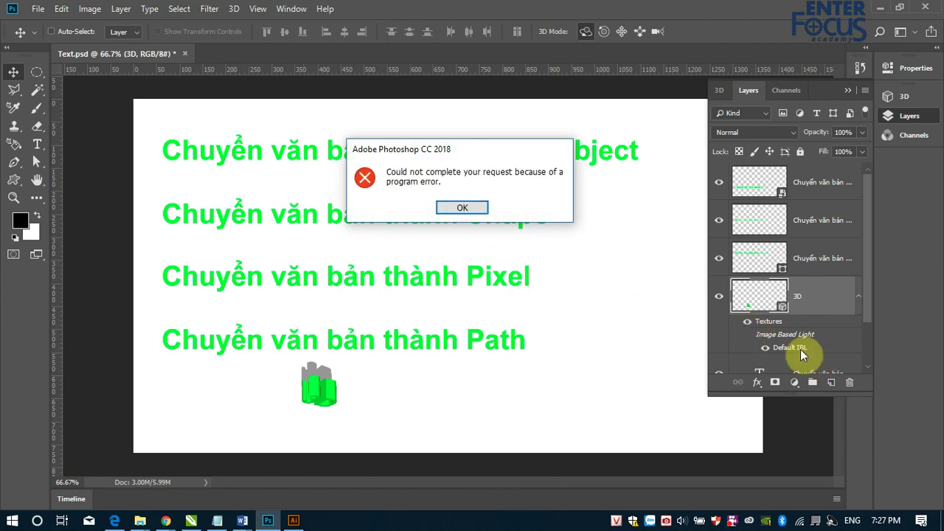
pyautogui.click(454, 209)
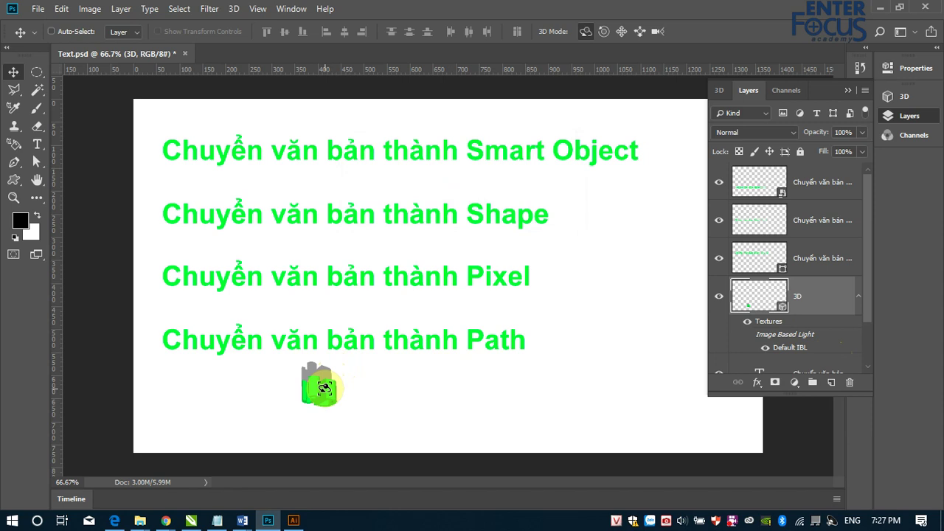
# Rotate the small 3D object to a tilted pose and collapse the Layers panel.
pyautogui.moveTo(325, 389)
pyautogui.mouseDown()
pyautogui.moveTo(349, 316)
pyautogui.moveTo(448, 365)
pyautogui.moveTo(347, 338)
pyautogui.mouseUp()
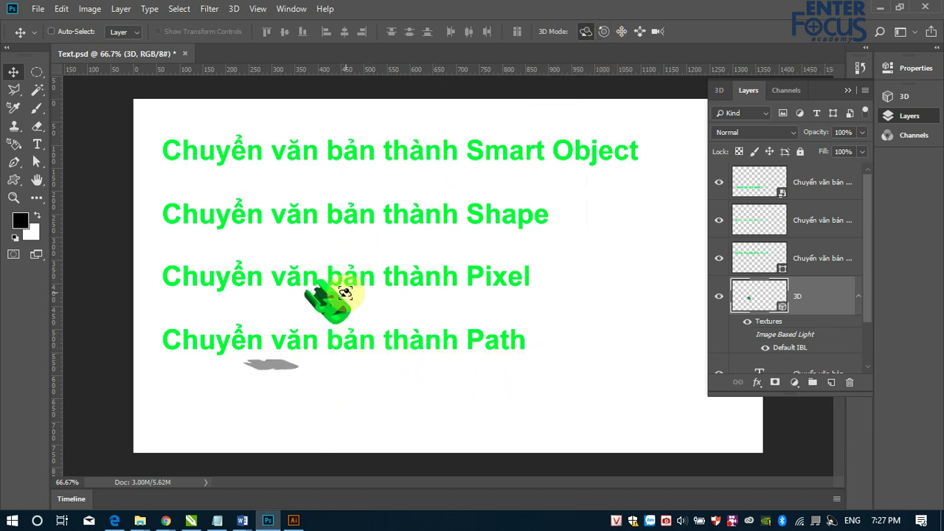
pyautogui.moveTo(338, 301); pyautogui.dragTo(301, 282)
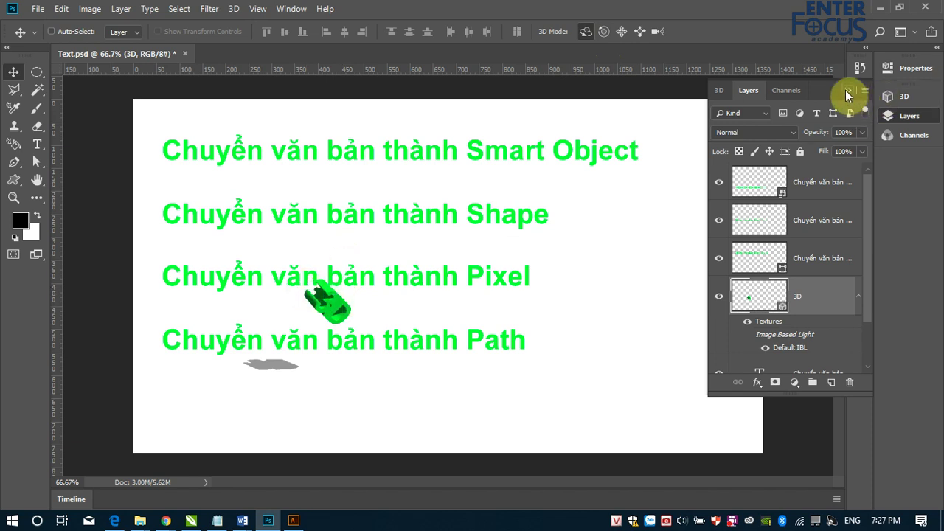
pyautogui.click(263, 214)
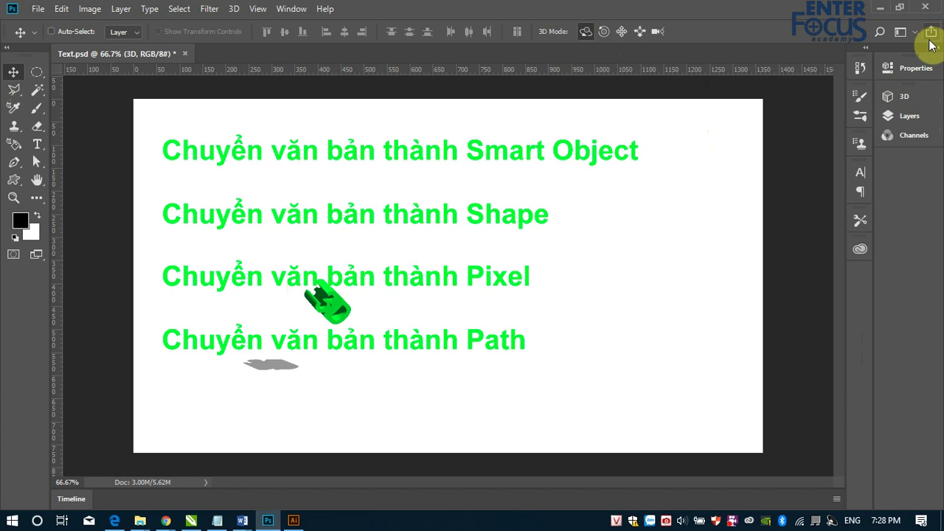
# Close the Share panel, switch to a workspace with Layers, and select the Shape text layer.
pyautogui.click(931, 34)
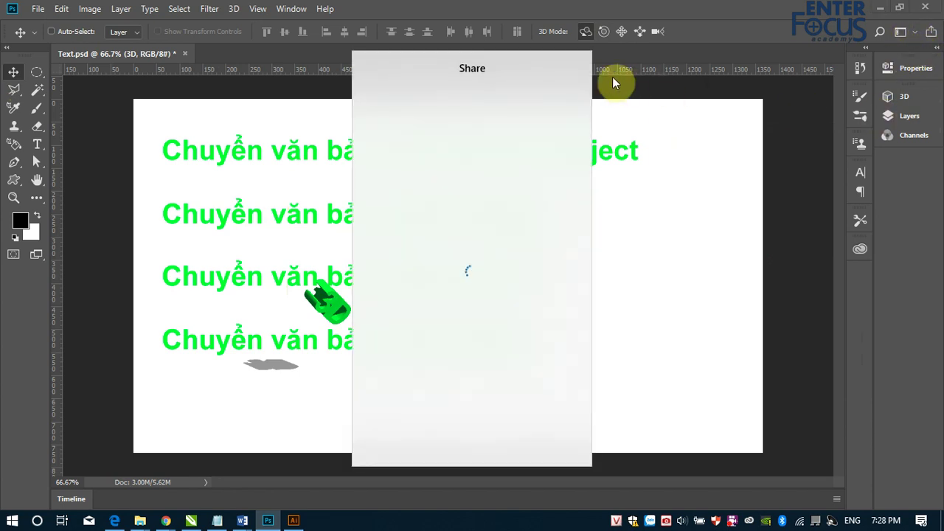
pyautogui.click(918, 49)
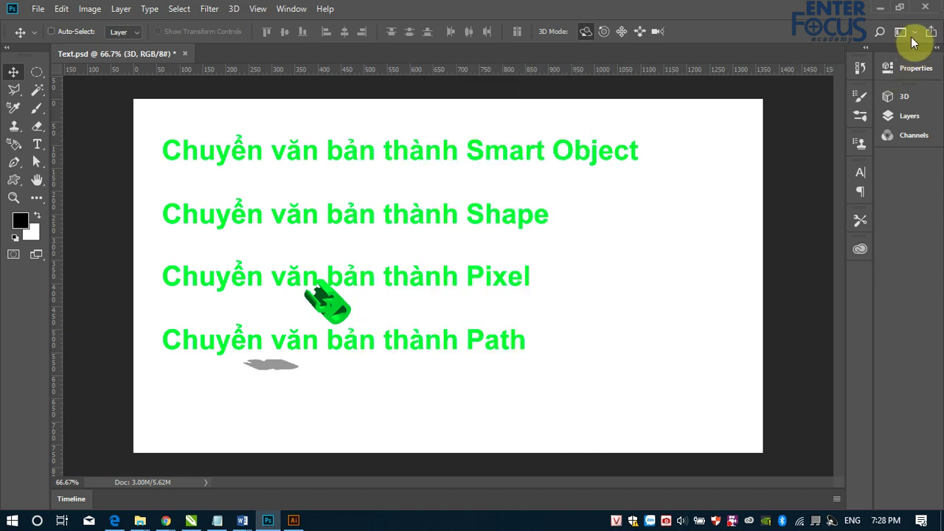
pyautogui.click(915, 33)
pyautogui.click(862, 42)
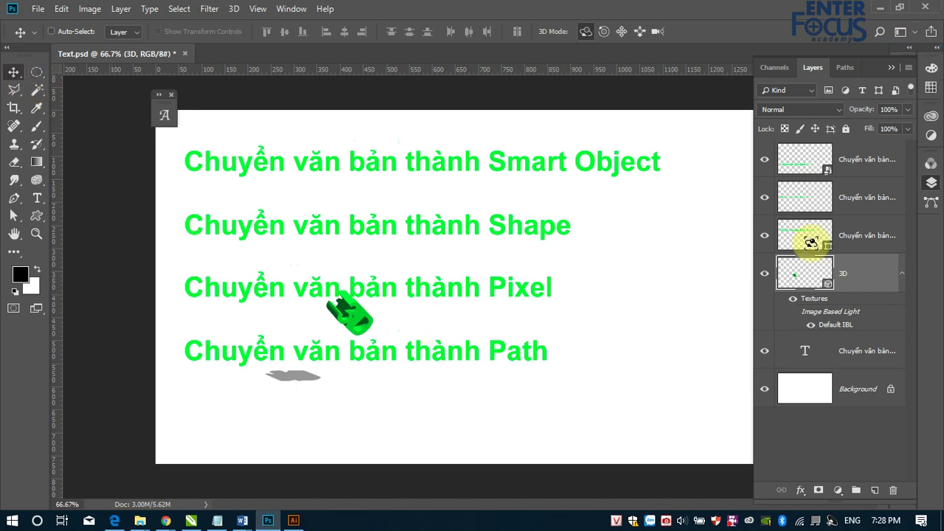
pyautogui.click(849, 236)
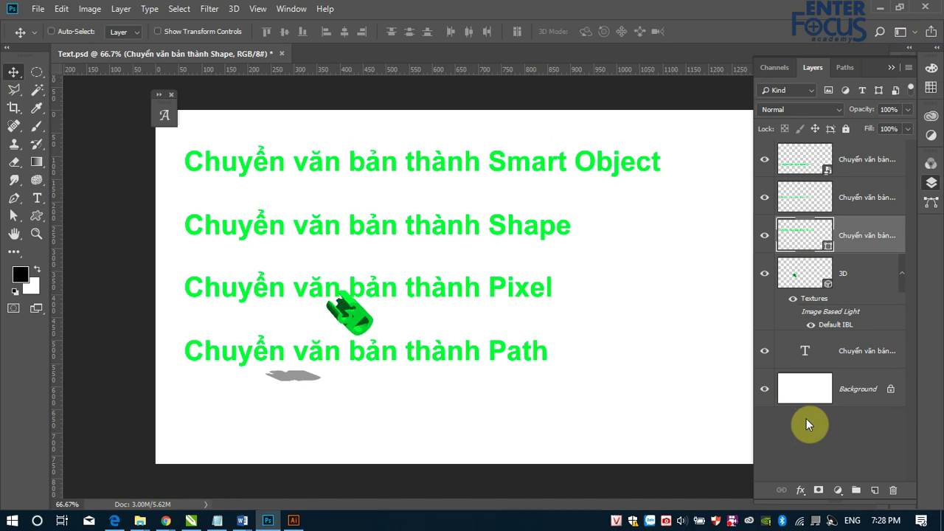
# Delete all text layers, leaving only the Background.
pyautogui.click(856, 159)
pyautogui.keyDown('shift'); pyautogui.click(897, 361); pyautogui.keyUp('shift')
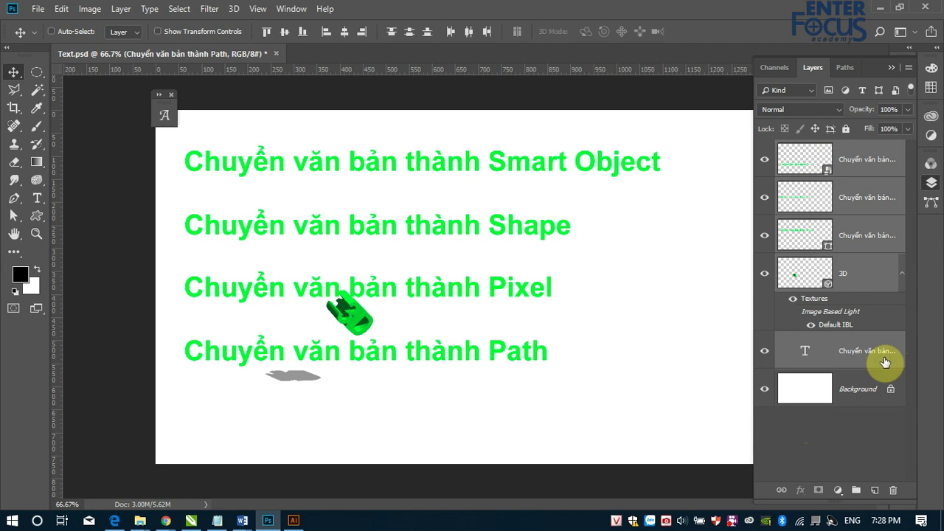
pyautogui.click(893, 491)
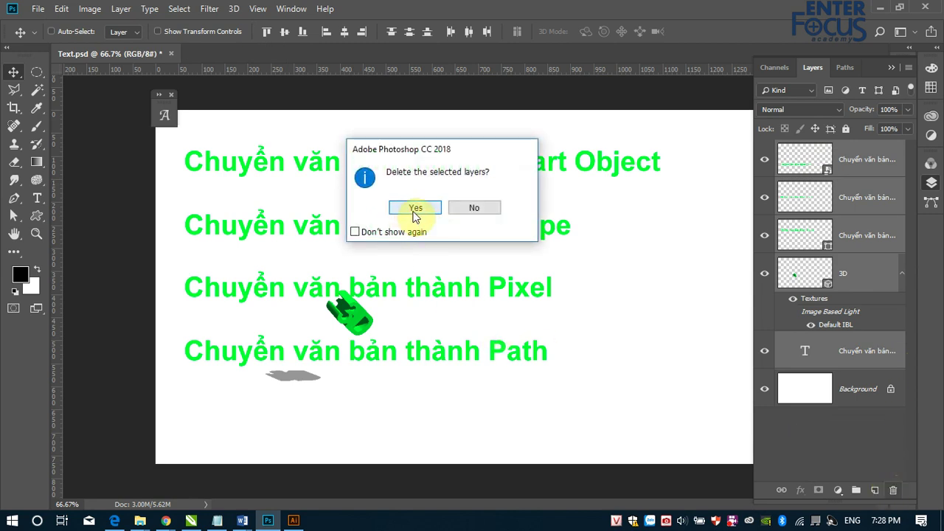
pyautogui.click(410, 206)
# Type and commit the heading 'VĂN BẢN' near the canvas centre, correcting the typo.
pyautogui.click(36, 198)
pyautogui.click(313, 289)
pyautogui.write('VĂN ')
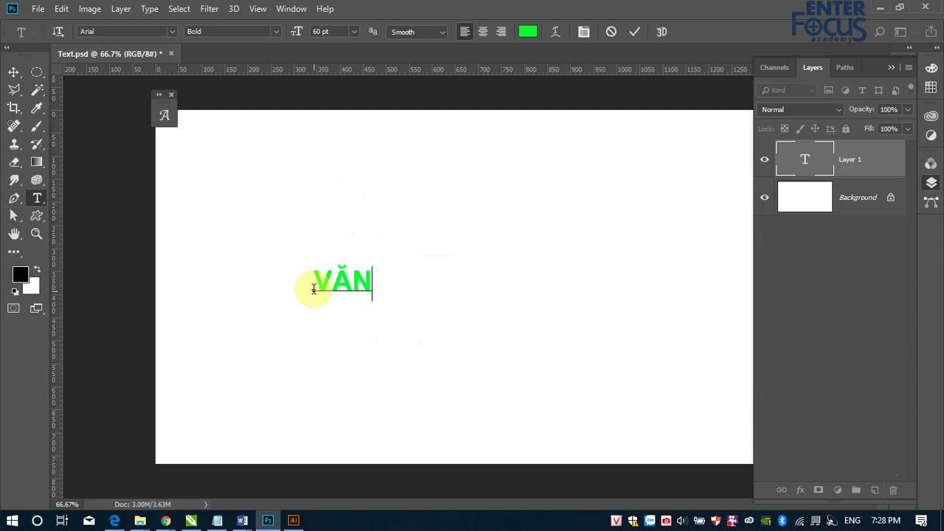
pyautogui.write('ABNR')
pyautogui.click(379, 282)
pyautogui.moveTo(435, 285); pyautogui.dragTo(476, 302)
pyautogui.write('B')
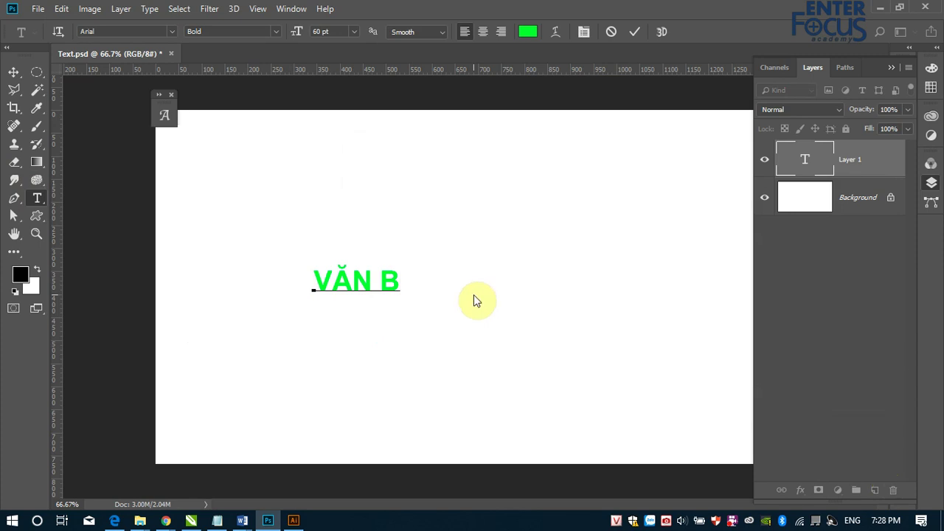
pyautogui.write('AN')
pyautogui.press('Left')
pyautogui.press('Left')
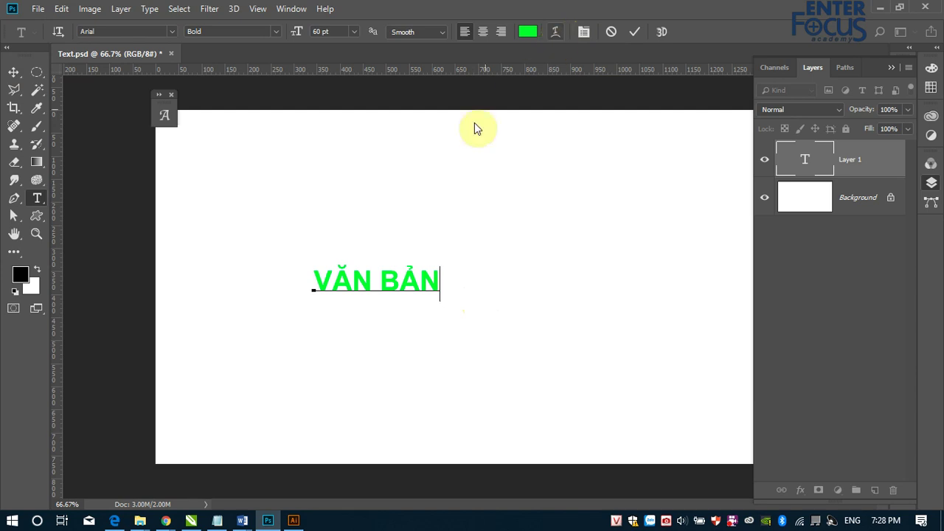
pyautogui.click(14, 71)
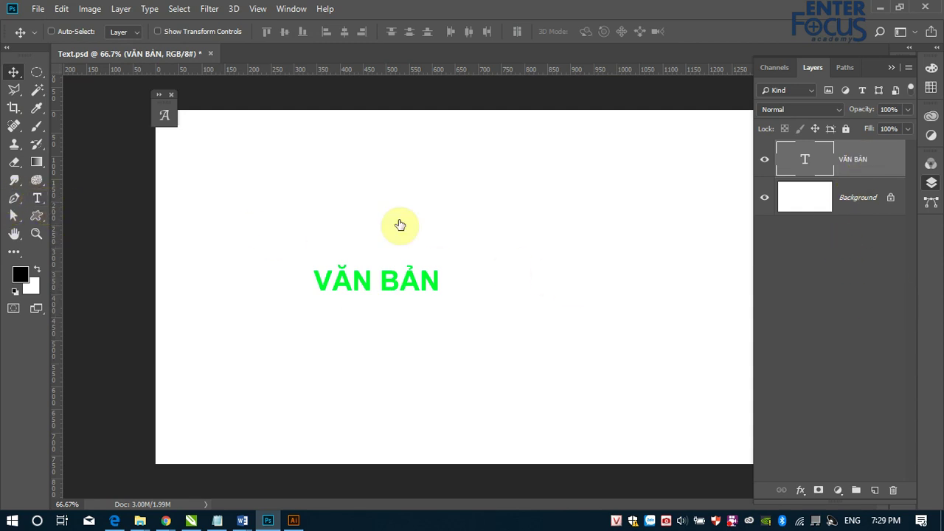
# Warp the VĂN BẢN heading with Arc style: Bend +65, Horizontal +4, Vertical +10.
pyautogui.click(37, 199)
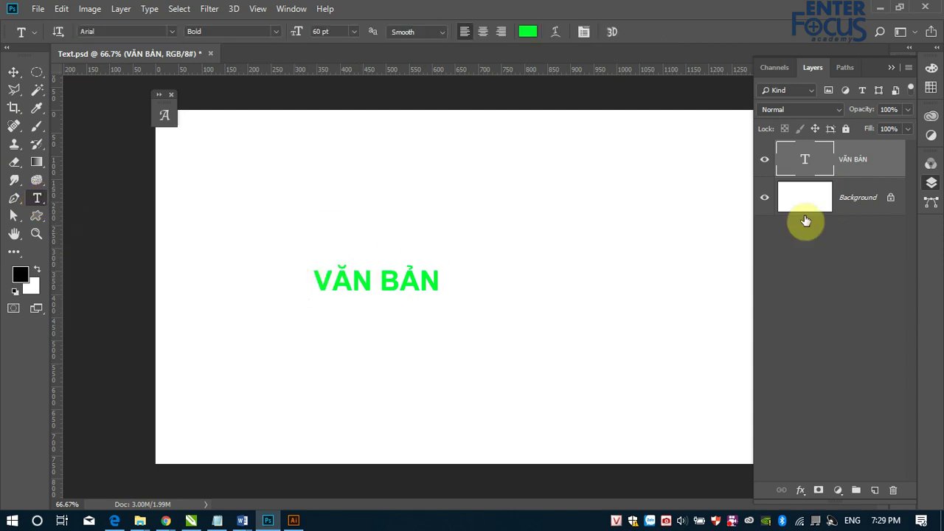
pyautogui.click(555, 32)
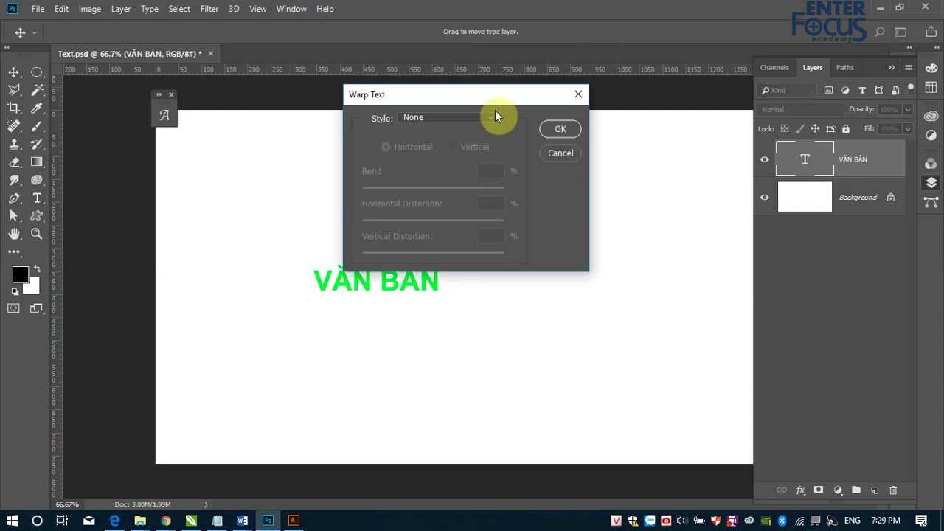
pyautogui.moveTo(475, 99); pyautogui.dragTo(703, 93)
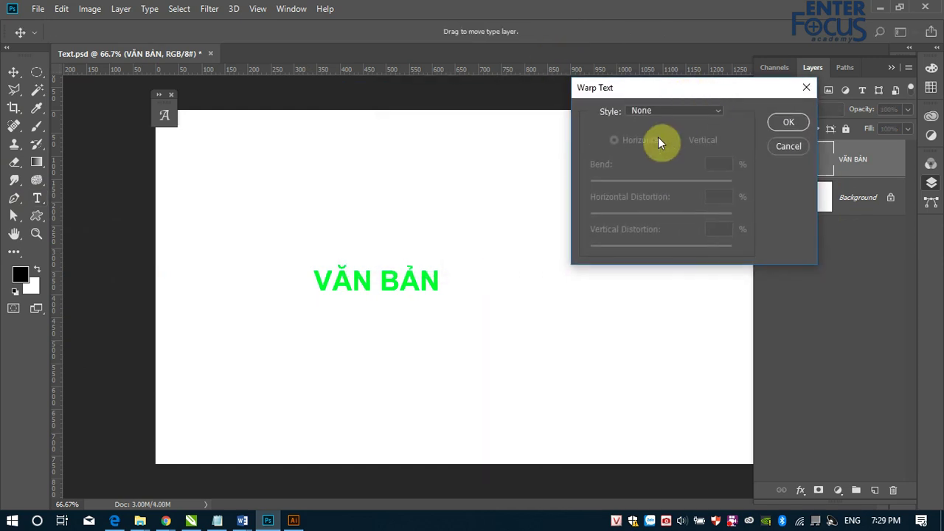
pyautogui.click(718, 113)
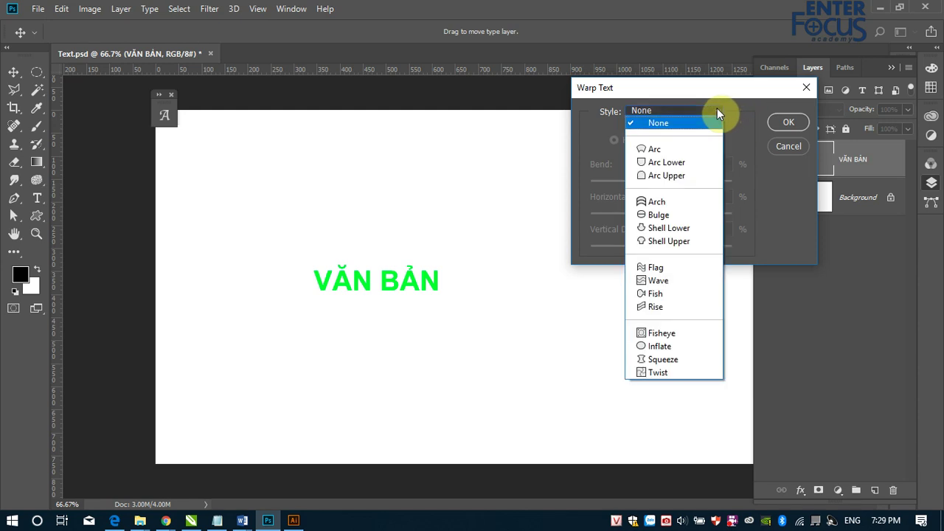
pyautogui.click(677, 149)
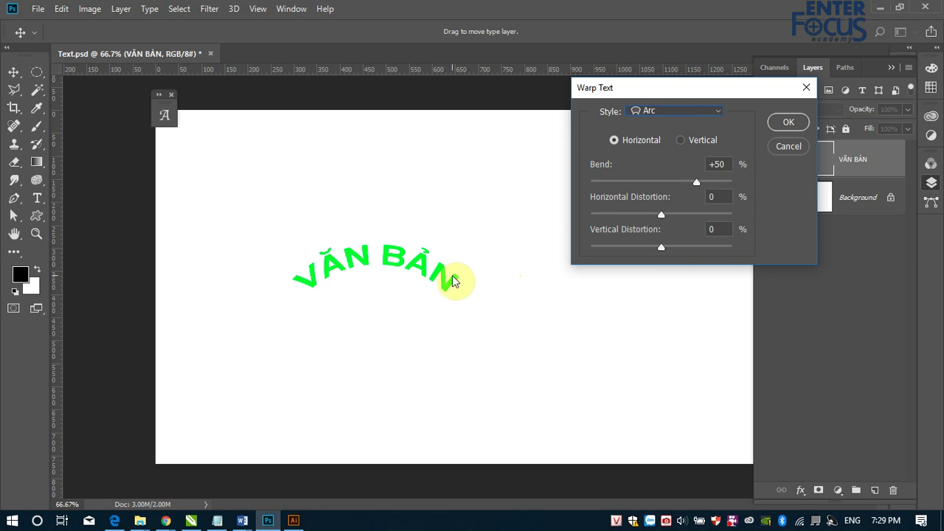
pyautogui.moveTo(696, 184); pyautogui.dragTo(723, 183)
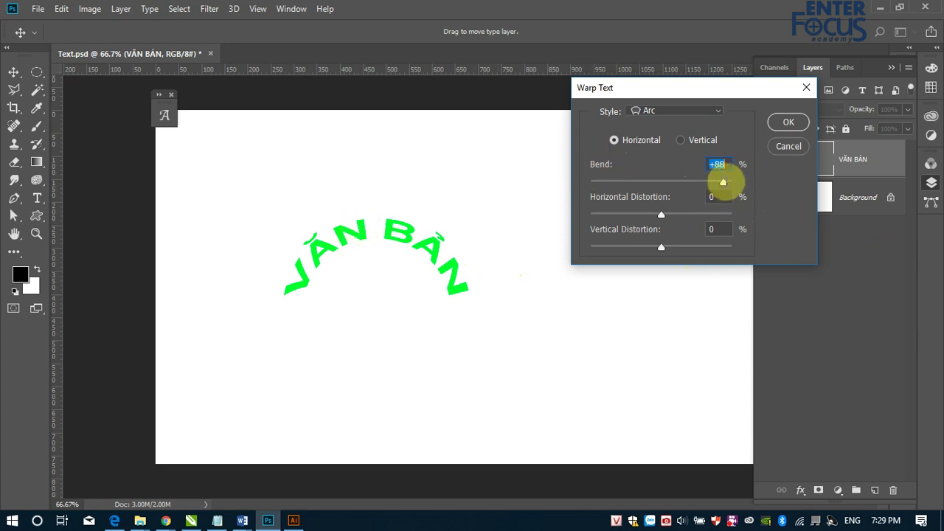
pyautogui.moveTo(704, 185); pyautogui.dragTo(672, 185)
pyautogui.moveTo(613, 182)
pyautogui.mouseDown()
pyautogui.moveTo(603, 182)
pyautogui.moveTo(706, 194)
pyautogui.mouseUp()
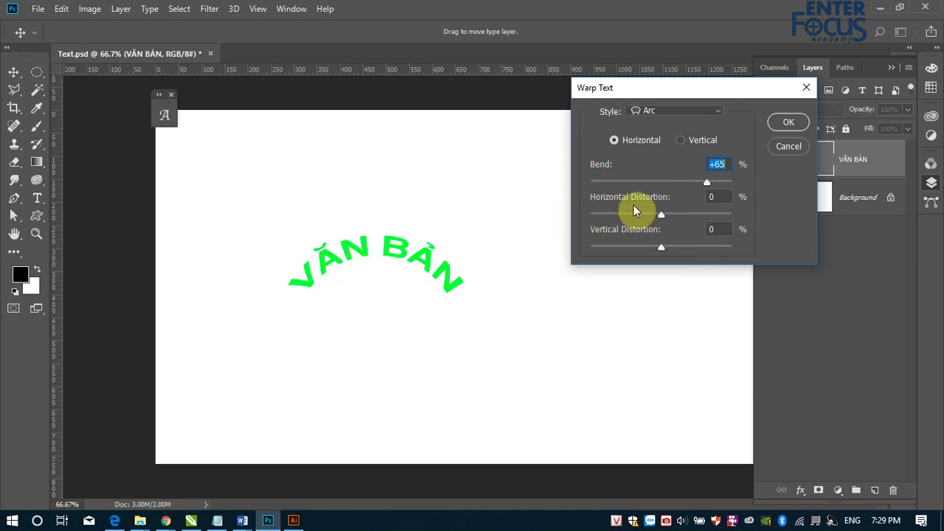
pyautogui.moveTo(660, 219)
pyautogui.mouseDown()
pyautogui.moveTo(594, 216)
pyautogui.moveTo(712, 220)
pyautogui.moveTo(665, 216)
pyautogui.mouseUp()
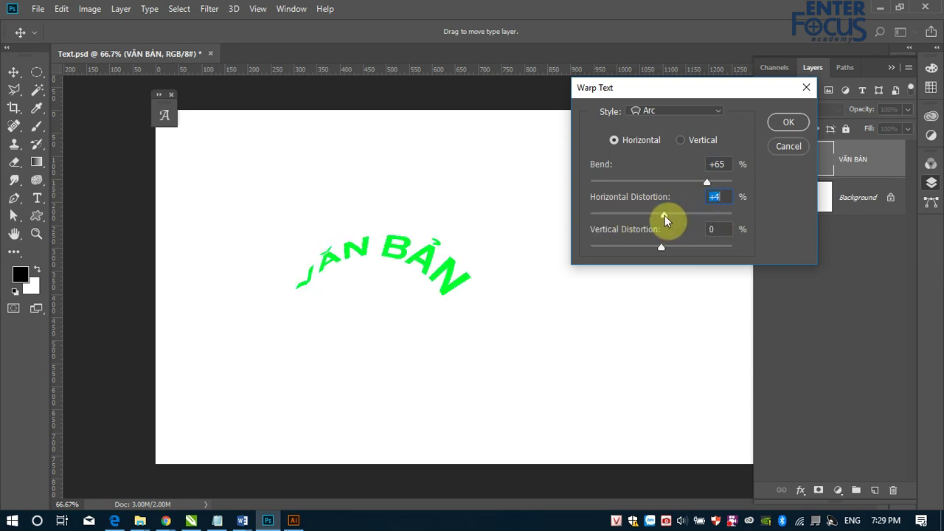
pyautogui.moveTo(660, 250); pyautogui.dragTo(628, 250)
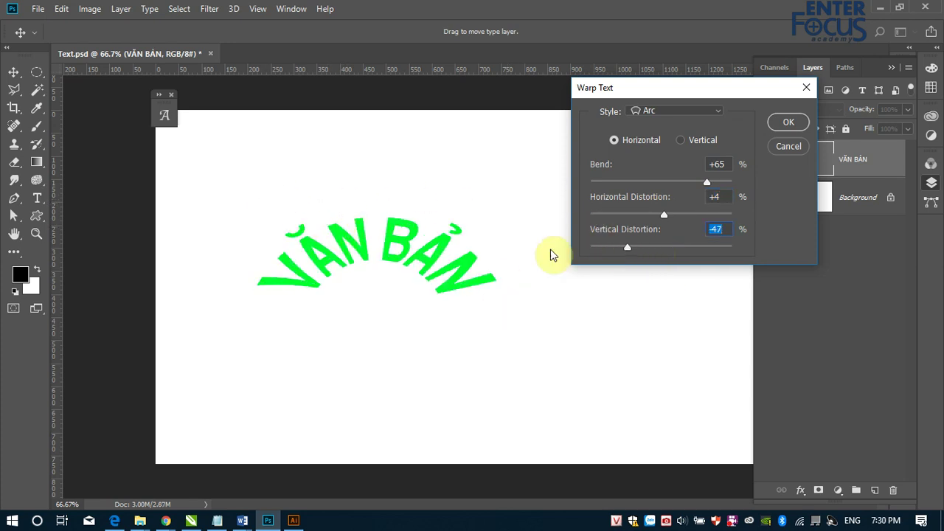
pyautogui.moveTo(625, 249)
pyautogui.mouseDown()
pyautogui.moveTo(596, 249)
pyautogui.moveTo(730, 249)
pyautogui.moveTo(667, 247)
pyautogui.mouseUp()
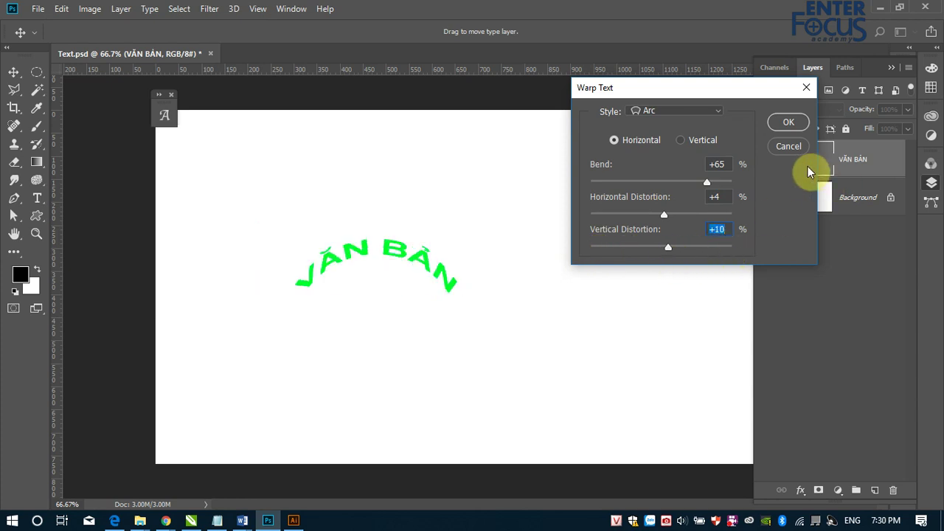
pyautogui.click(788, 123)
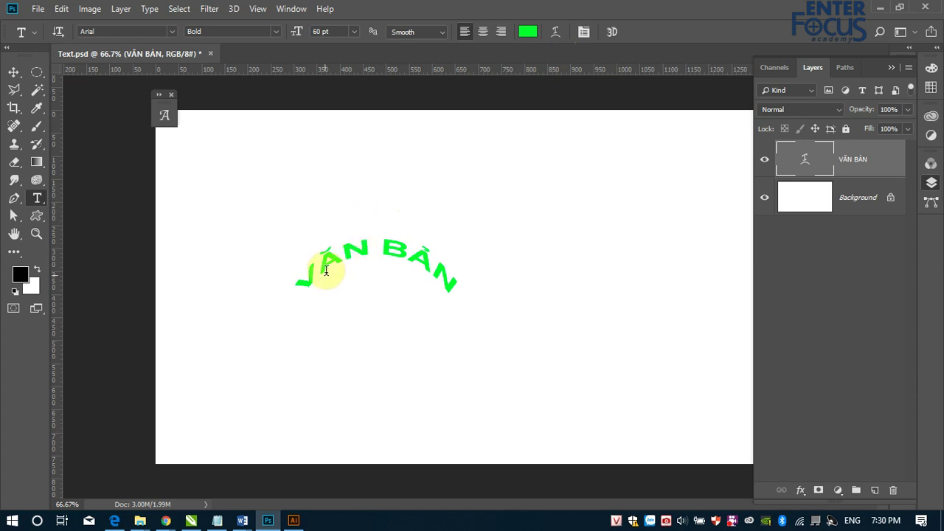
# Replace the arced VĂN BẢN text with 'CHỮ TRONG PHOTOSHOP' and commit it.
pyautogui.moveTo(301, 274)
pyautogui.mouseDown()
pyautogui.moveTo(340, 243)
pyautogui.moveTo(401, 257)
pyautogui.moveTo(437, 295)
pyautogui.mouseUp()
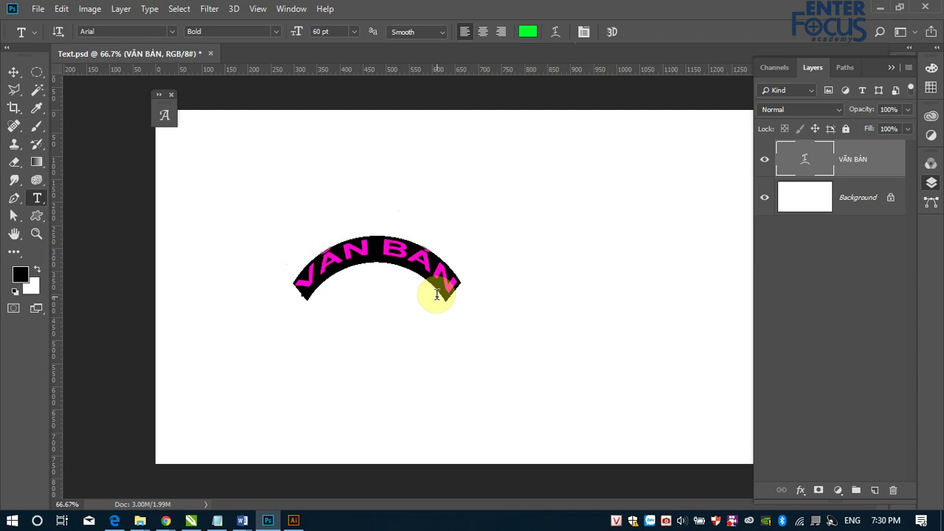
pyautogui.moveTo(436, 295); pyautogui.dragTo(444, 310)
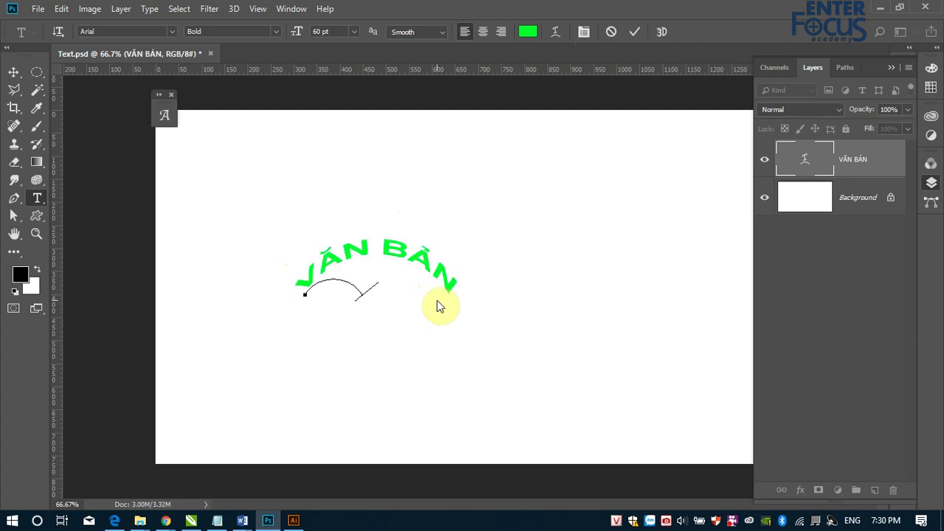
pyautogui.write('CHỮ')
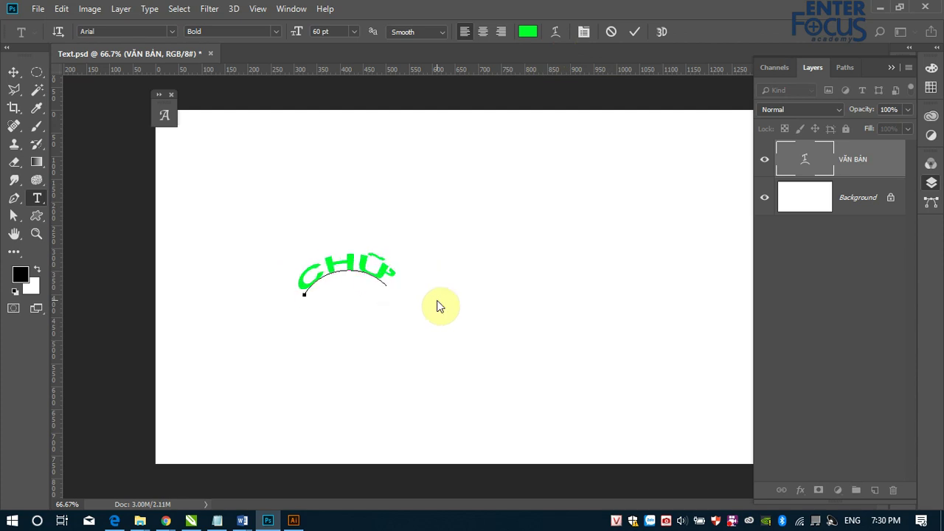
pyautogui.write(' TRONG PHO')
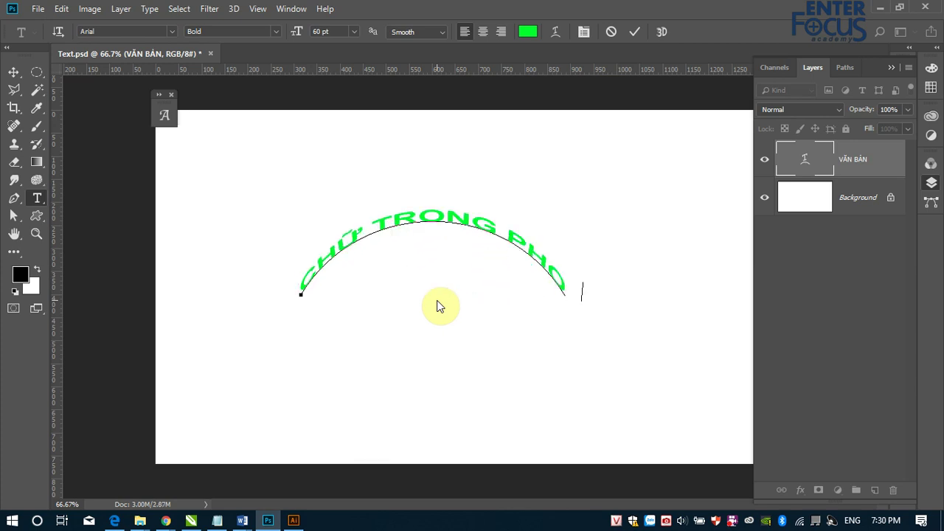
pyautogui.write('TOSHOP')
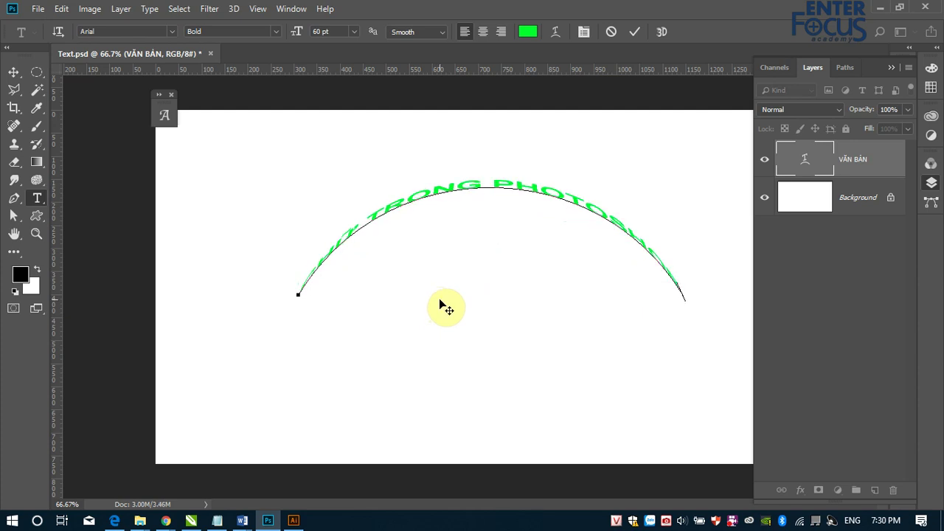
pyautogui.click(14, 71)
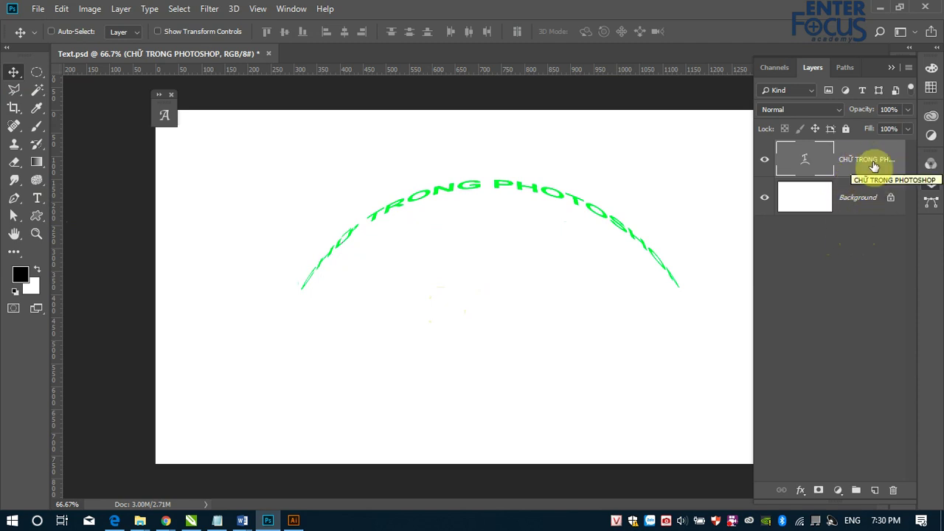
# Set the CHỮ TRONG PHOTOSHOP heading's warp style to None.
pyautogui.click(43, 202)
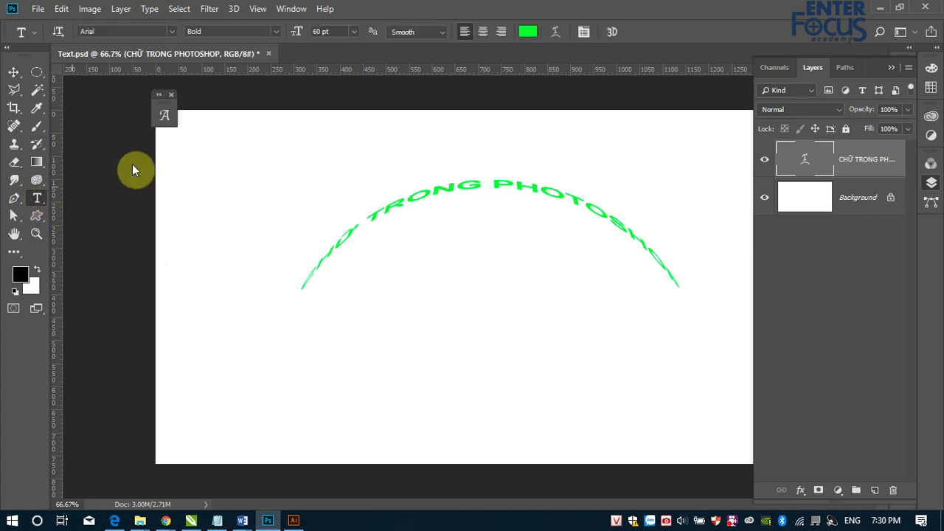
pyautogui.click(554, 32)
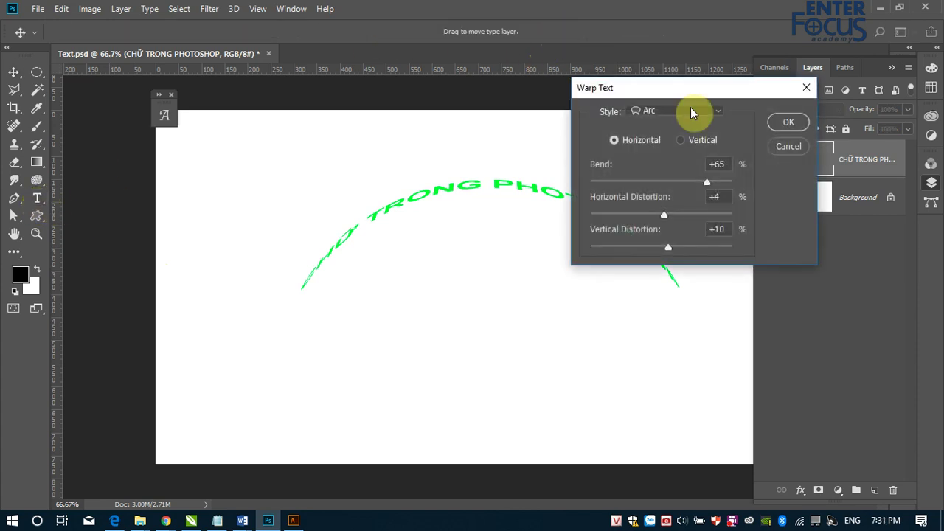
pyautogui.click(720, 113)
pyautogui.click(656, 123)
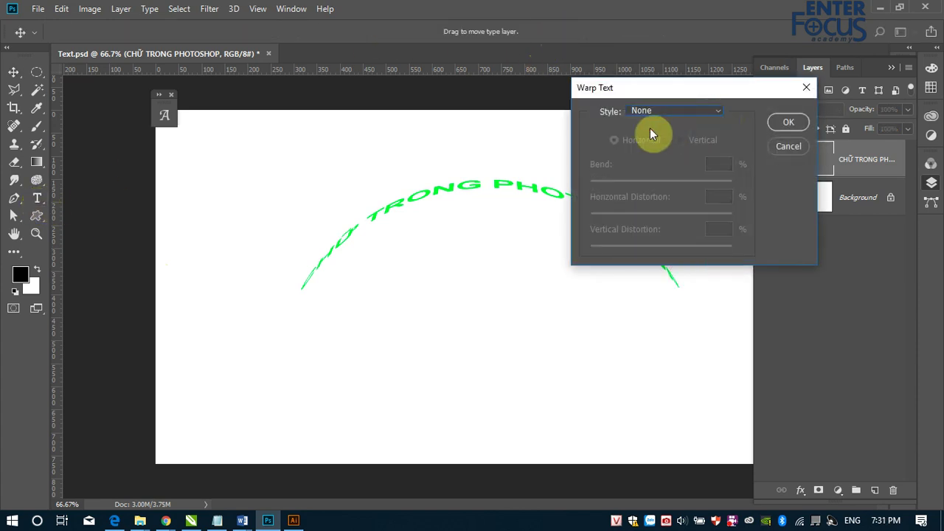
pyautogui.click(788, 124)
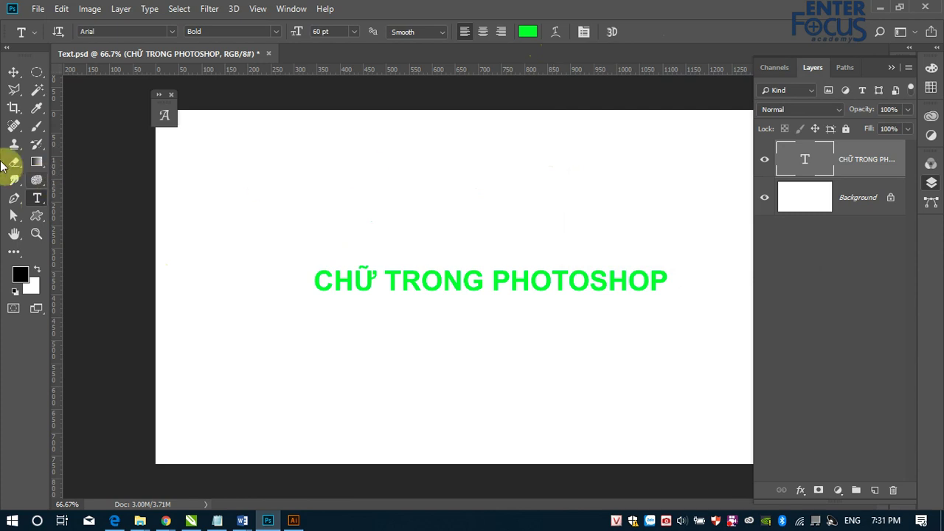
# Move the CHỮ TRONG PHOTOSHOP heading up and left, and show the type tool choices.
pyautogui.click(15, 74)
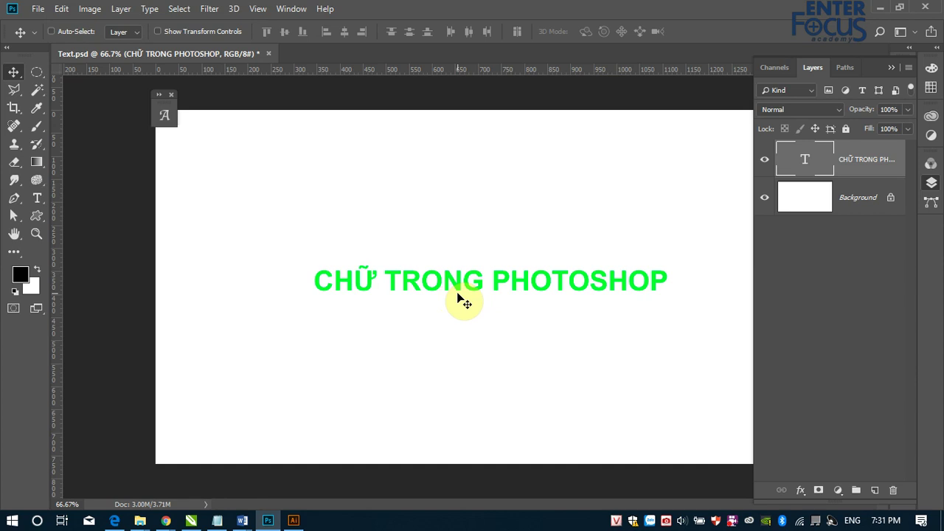
pyautogui.rightClick(498, 284)
pyautogui.click(535, 291)
pyautogui.moveTo(506, 289)
pyautogui.mouseDown()
pyautogui.moveTo(464, 263)
pyautogui.moveTo(467, 270)
pyautogui.mouseUp()
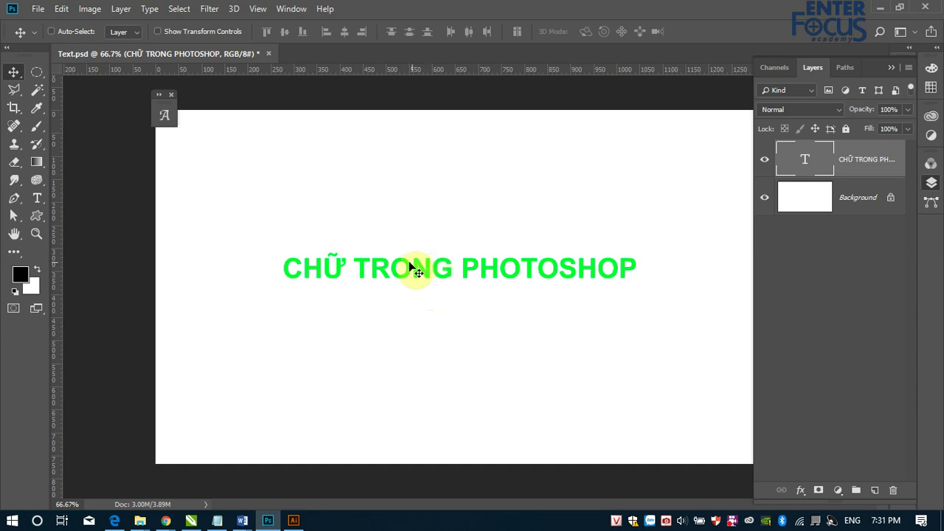
pyautogui.click(37, 198)
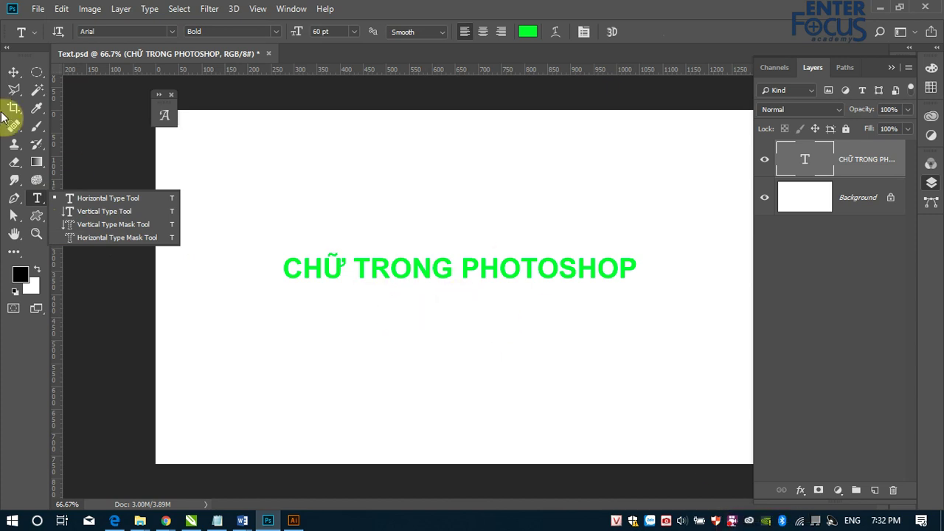
# Draw a raindrop custom shape to the left of the heading.
pyautogui.click(14, 74)
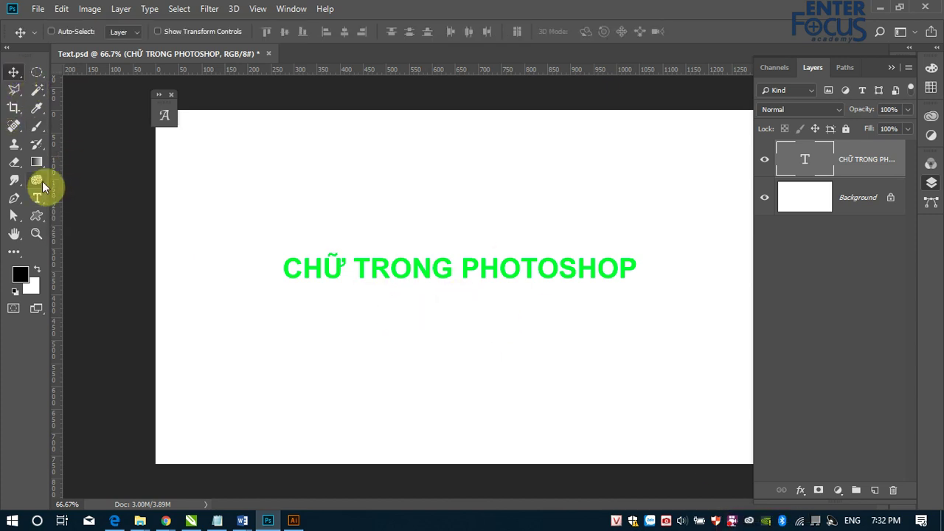
pyautogui.click(37, 201)
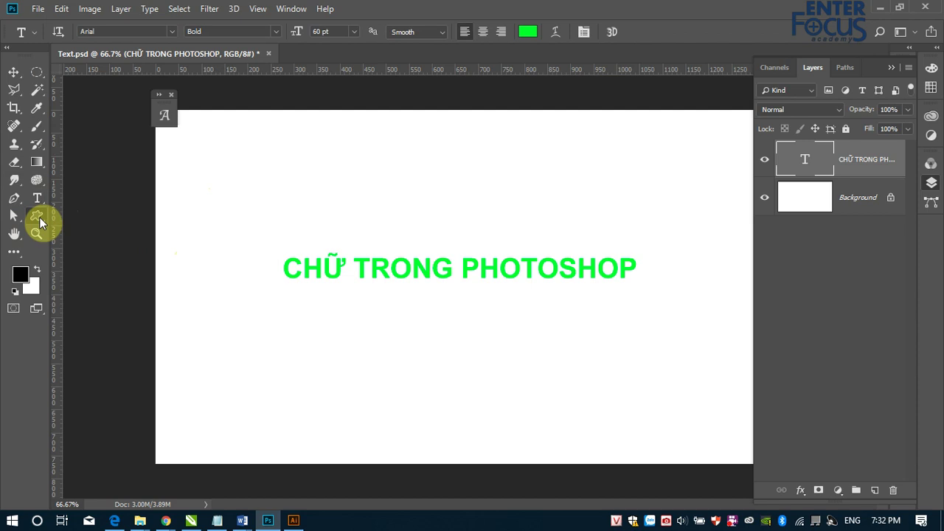
pyautogui.moveTo(39, 217); pyautogui.dragTo(77, 223)
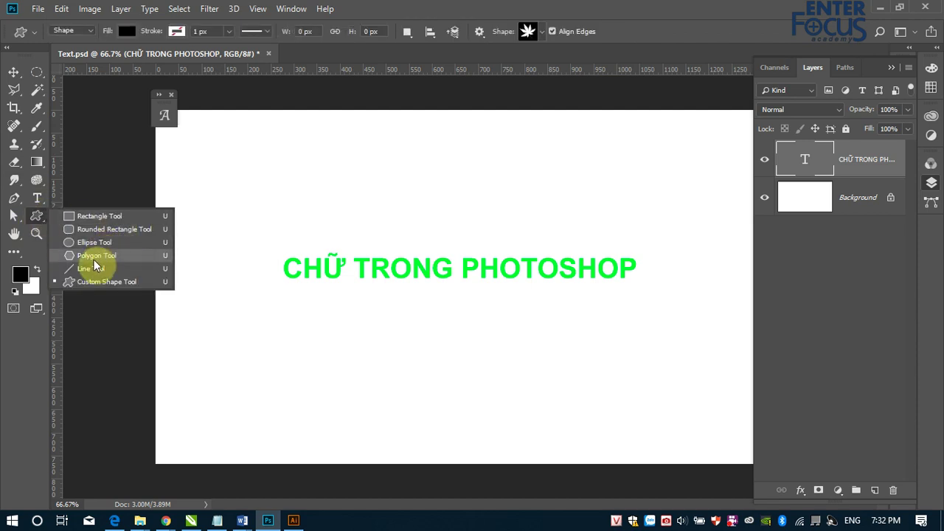
pyautogui.click(103, 281)
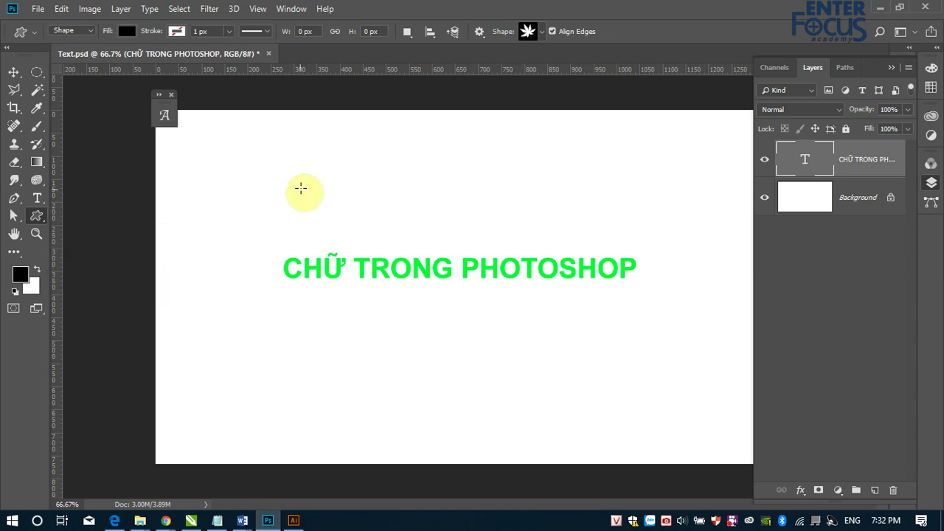
pyautogui.click(529, 31)
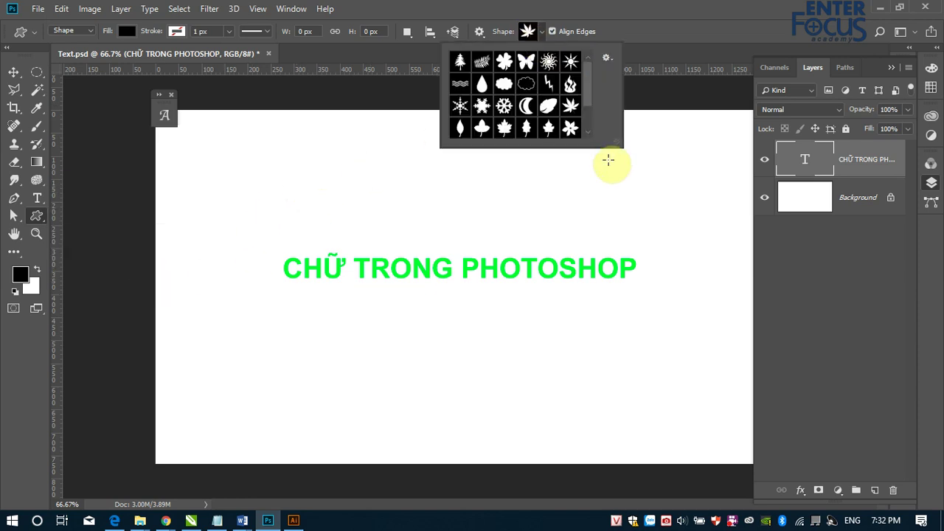
pyautogui.click(482, 83)
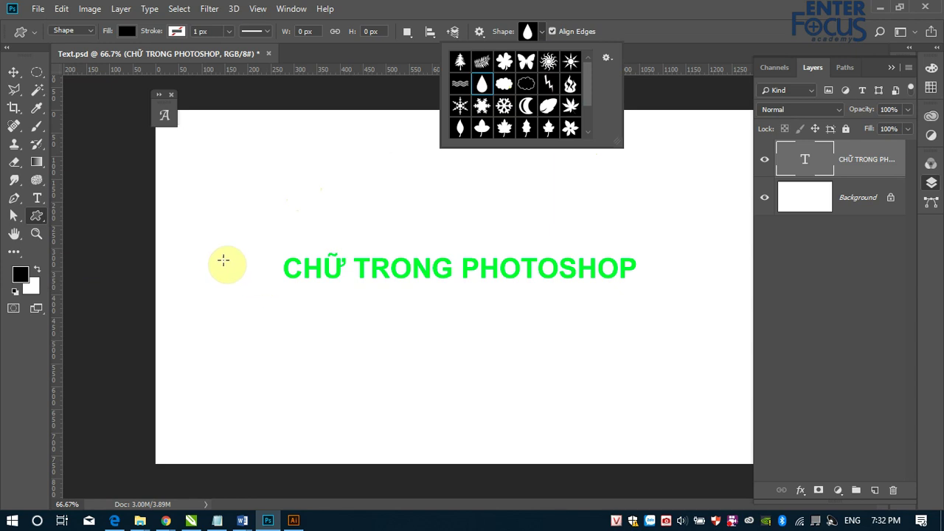
pyautogui.moveTo(212, 253); pyautogui.dragTo(328, 419)
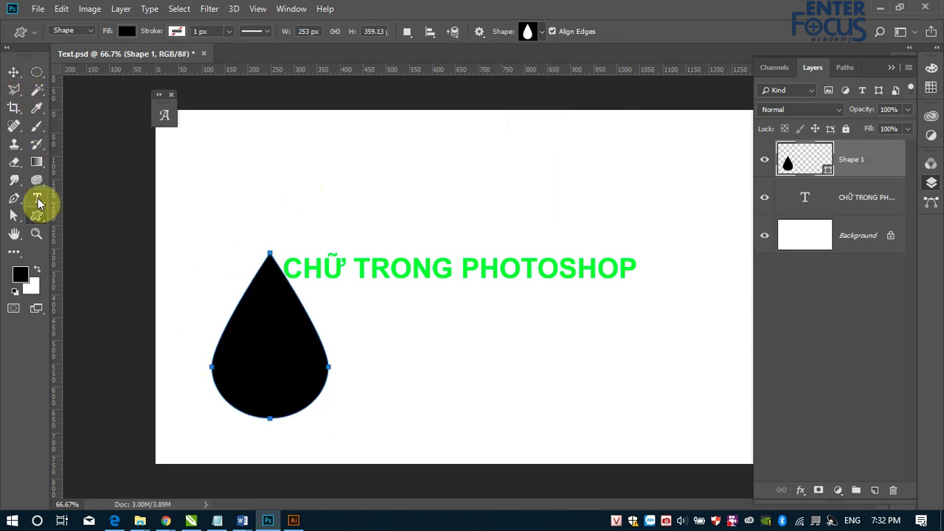
# Type a string of random letters inside the black raindrop and commit it.
pyautogui.click(37, 201)
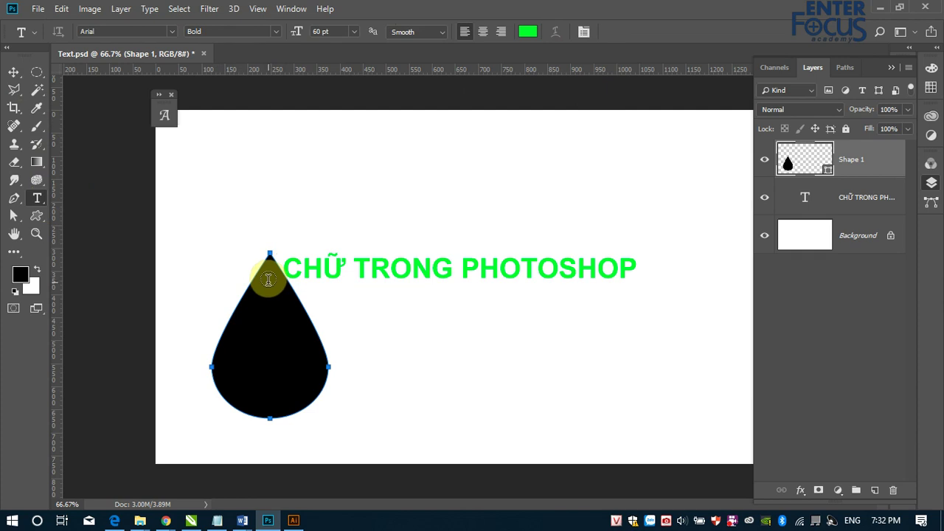
pyautogui.click(267, 277)
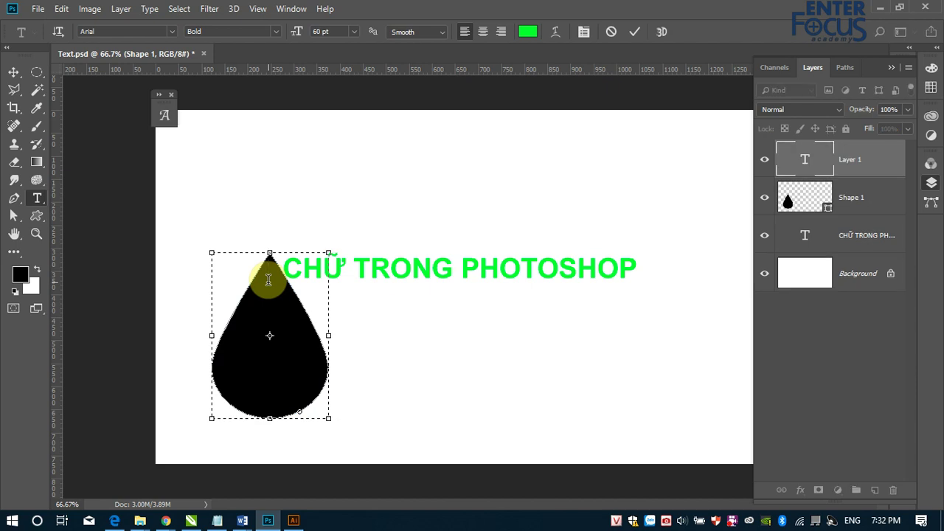
pyautogui.press('Return')
pyautogui.write('ưhefuhewuhuwqhudqwhdhqw')
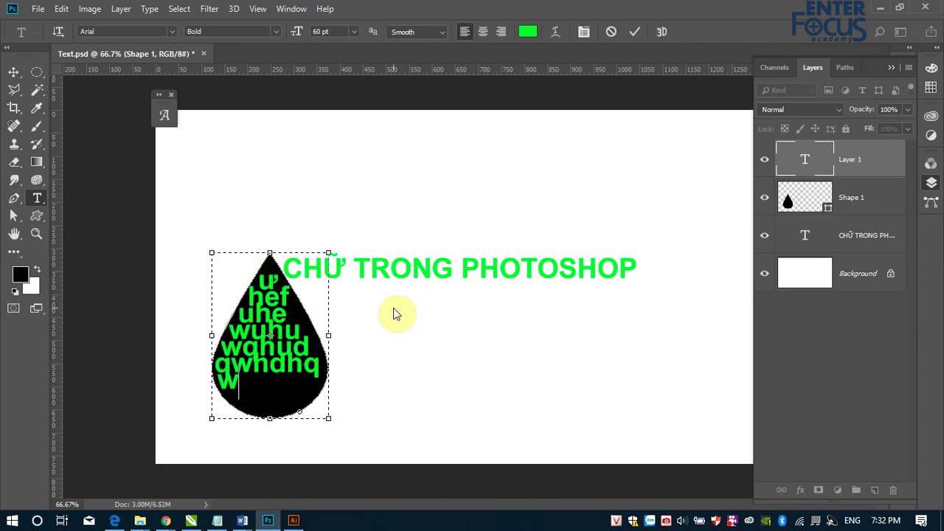
pyautogui.click(14, 71)
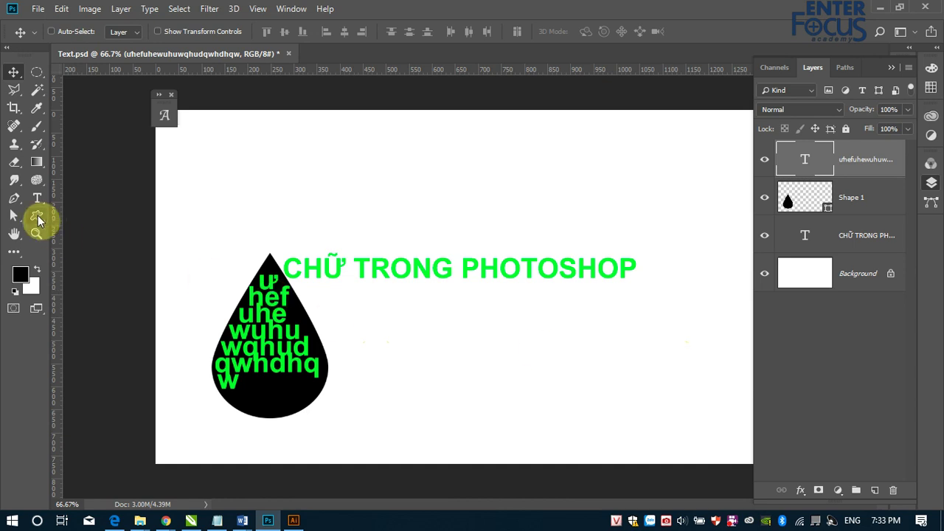
# Draw a raindrop outline as a path, right of the heading, using Path mode.
pyautogui.click(39, 220)
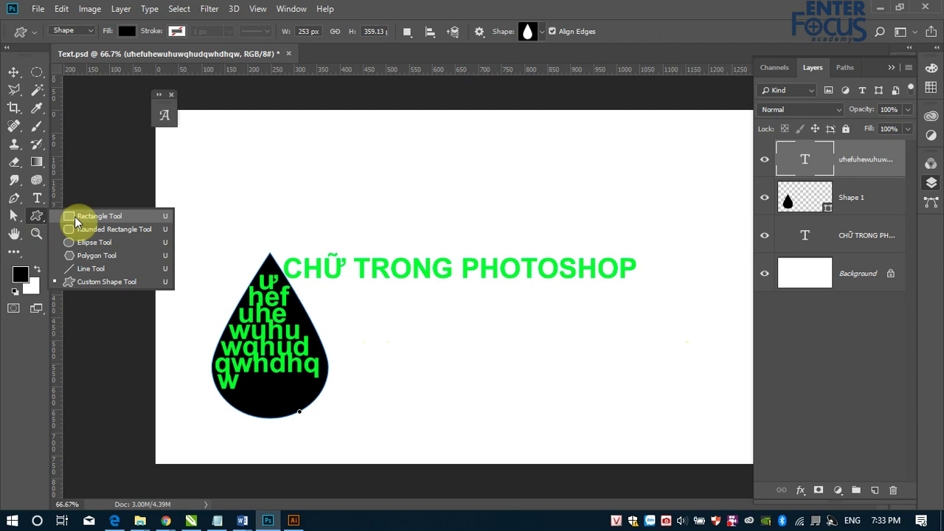
pyautogui.click(74, 217)
pyautogui.rightClick(36, 217)
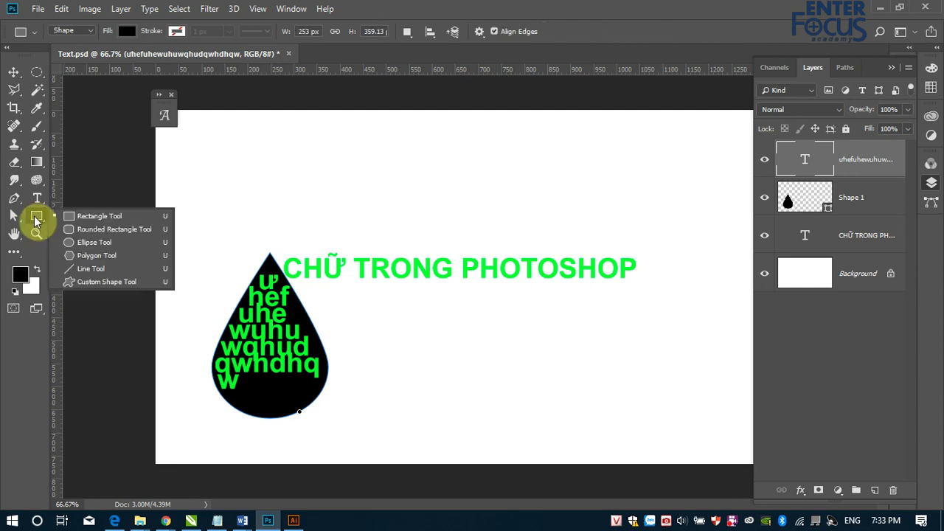
pyautogui.click(71, 281)
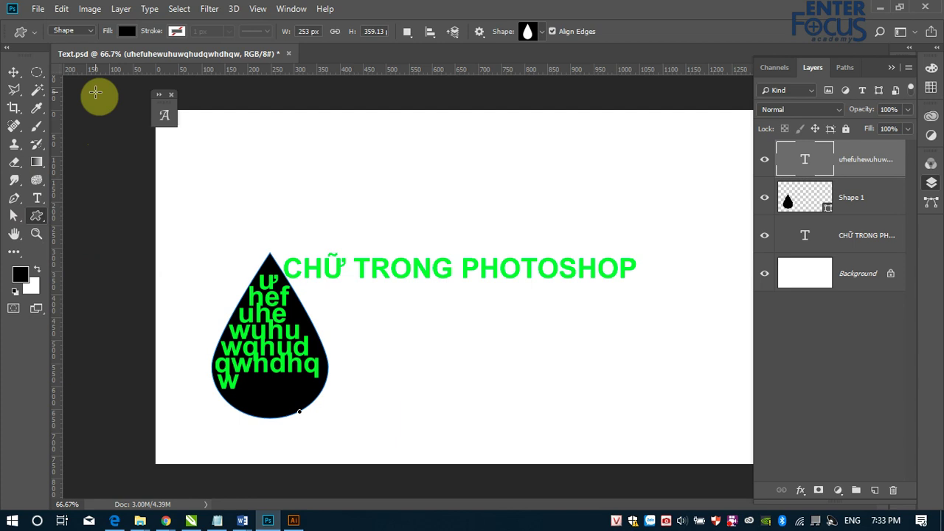
pyautogui.click(82, 30)
pyautogui.click(83, 51)
pyautogui.moveTo(452, 146); pyautogui.dragTo(585, 341)
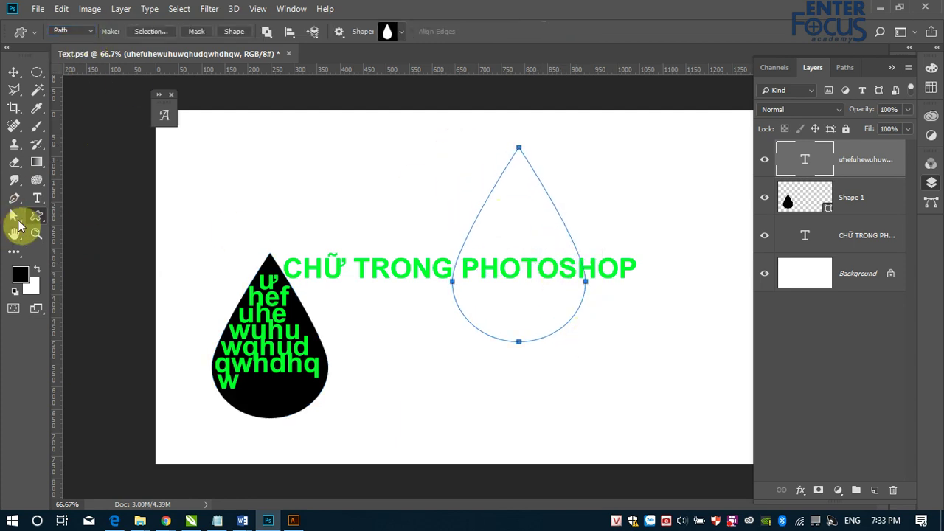
# Type random letters inside the raindrop path and commit the text.
pyautogui.click(36, 198)
pyautogui.click(520, 171)
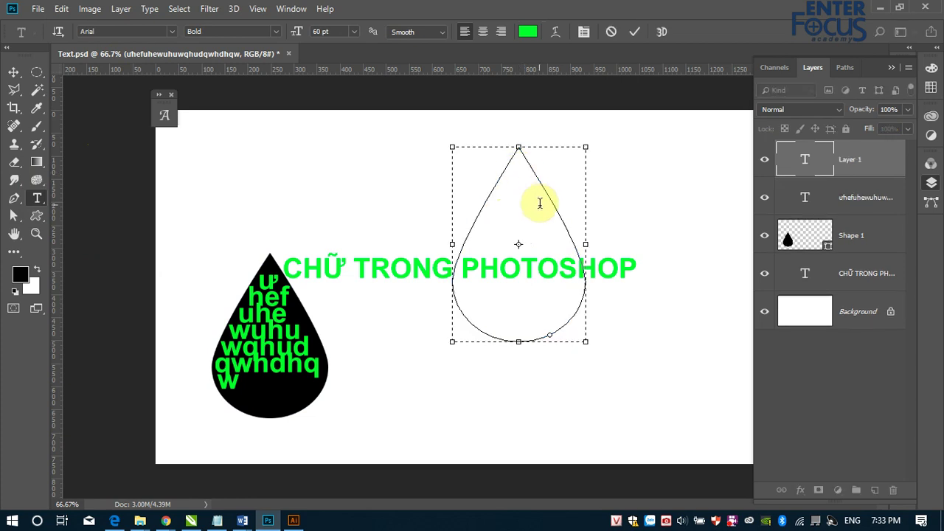
pyautogui.write('f')
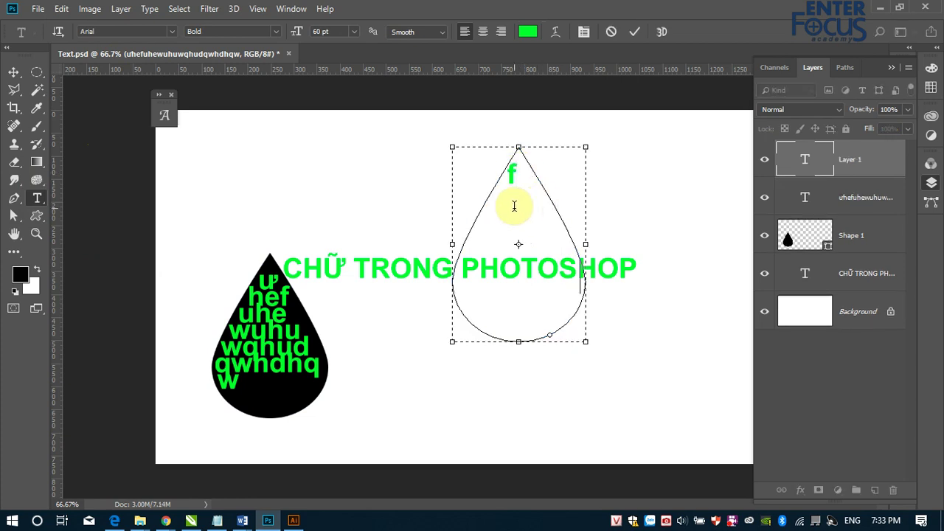
pyautogui.write('hfha9fjwadj9fwaj9dja9hdgwgdfdwq')
pyautogui.click(14, 71)
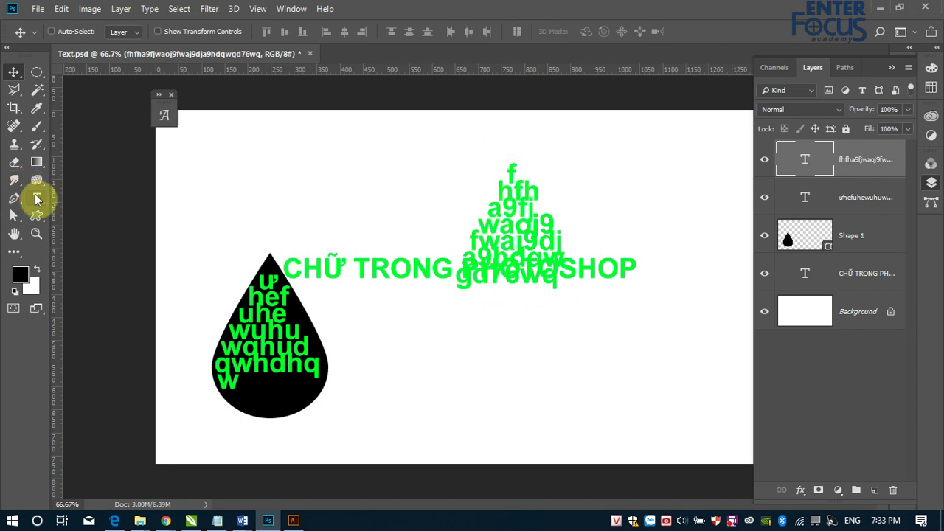
pyautogui.click(37, 198)
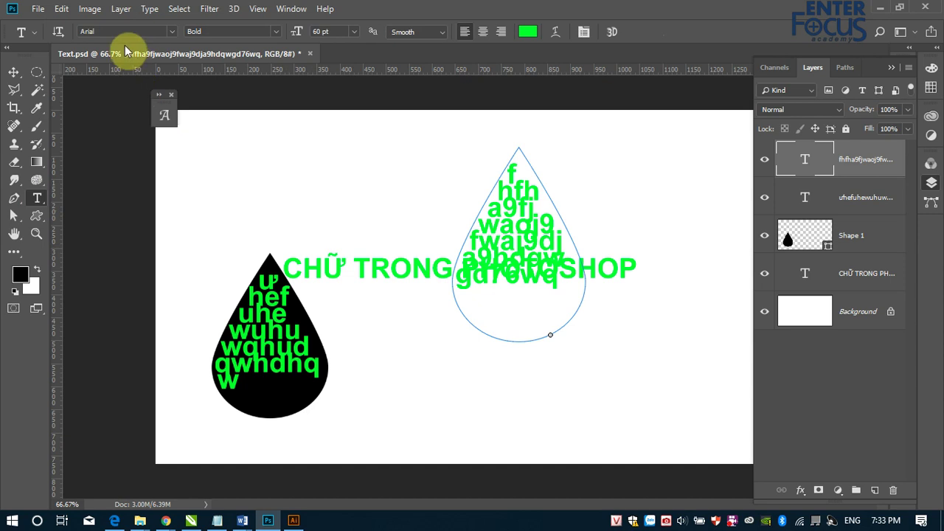
pyautogui.click(150, 9)
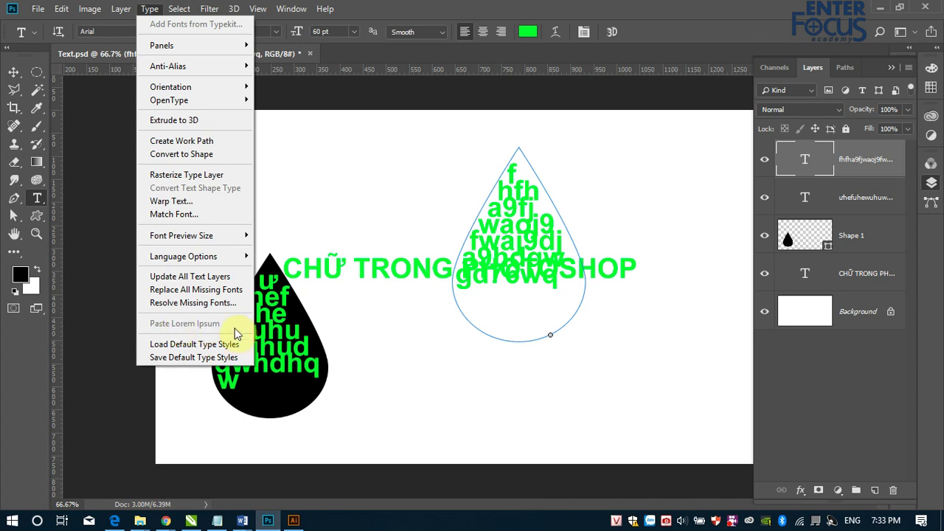
# Delete both raindrop text layers and the black raindrop shape layer.
pyautogui.click(14, 73)
pyautogui.moveTo(280, 171); pyautogui.dragTo(397, 246)
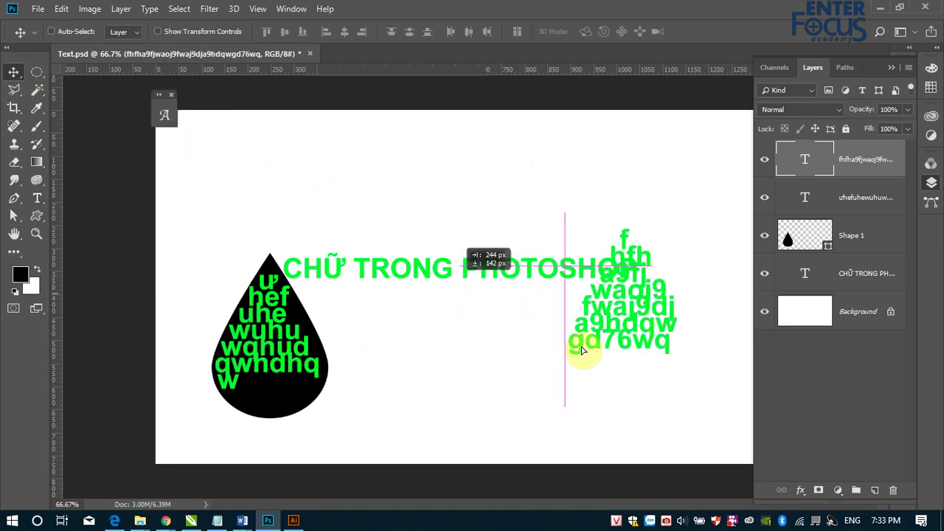
pyautogui.press('Delete')
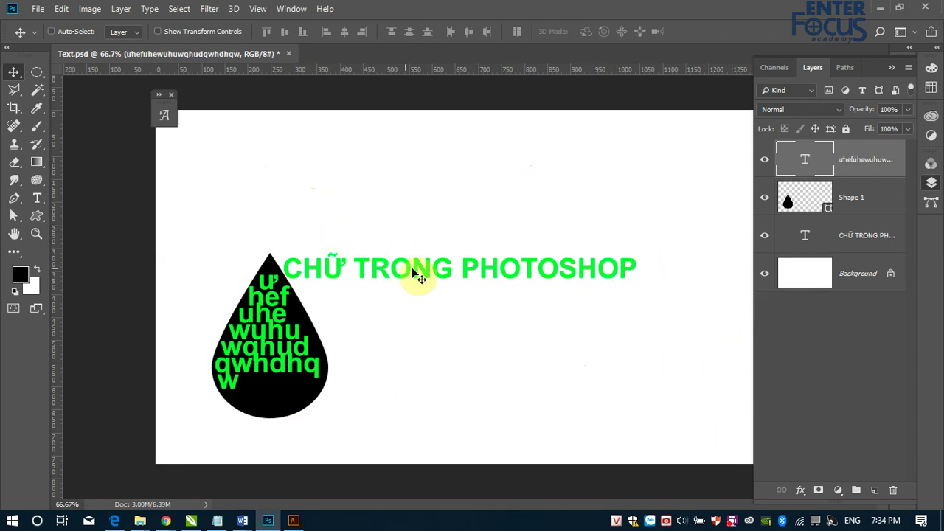
pyautogui.press('Delete')
pyautogui.rightClick(281, 302)
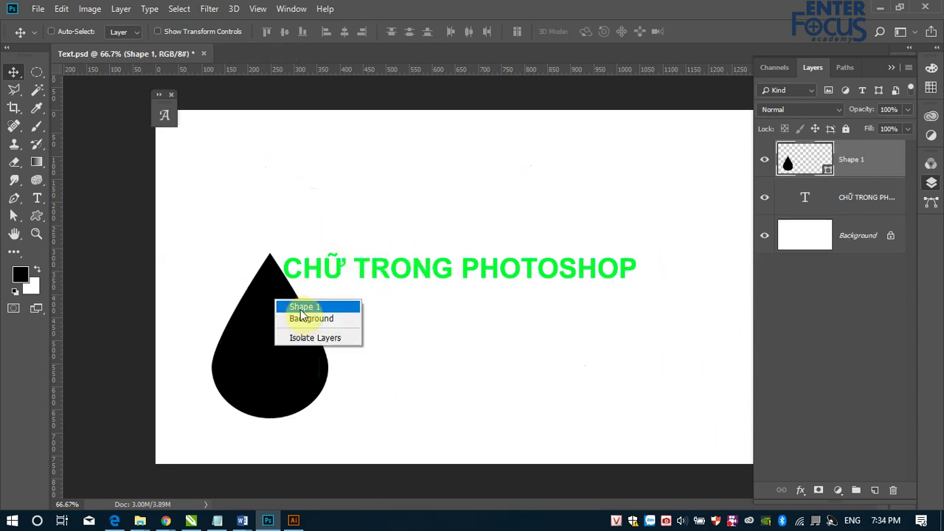
pyautogui.click(318, 305)
pyautogui.press('Delete')
# Delete the CHỮ TRONG PHOTOSHOP heading and drag a paragraph text box across the canvas.
pyautogui.rightClick(351, 289)
pyautogui.click(353, 285)
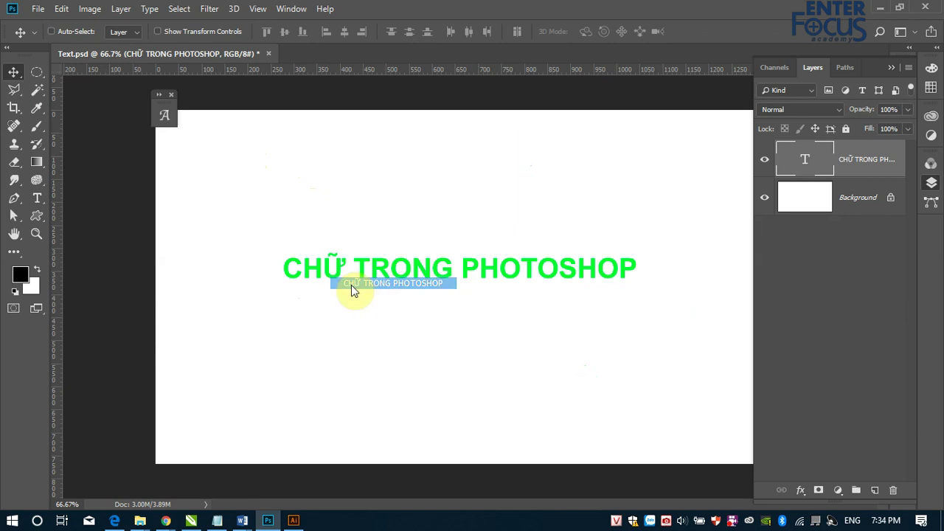
pyautogui.press('Delete')
pyautogui.moveTo(218, 155); pyautogui.dragTo(582, 413)
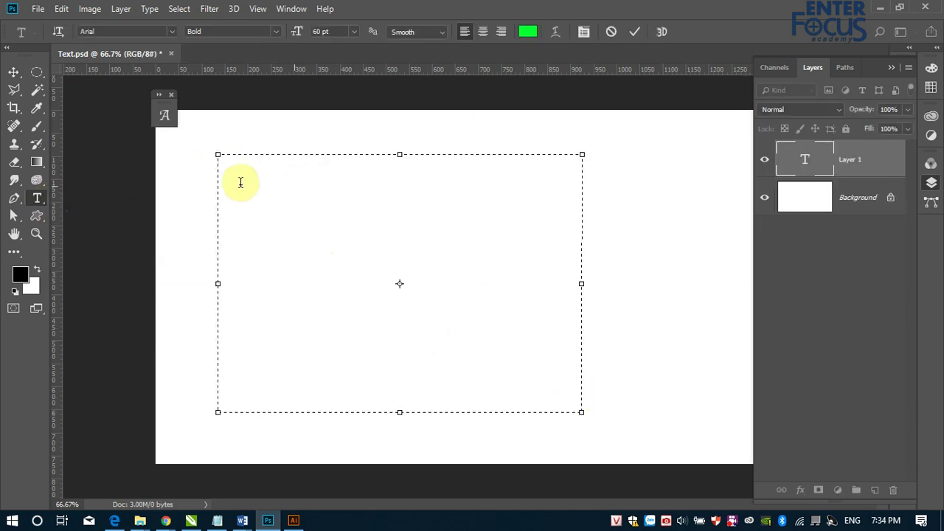
# Paste Lorem Ipsum placeholder text into the paragraph box and commit it.
pyautogui.click(149, 10)
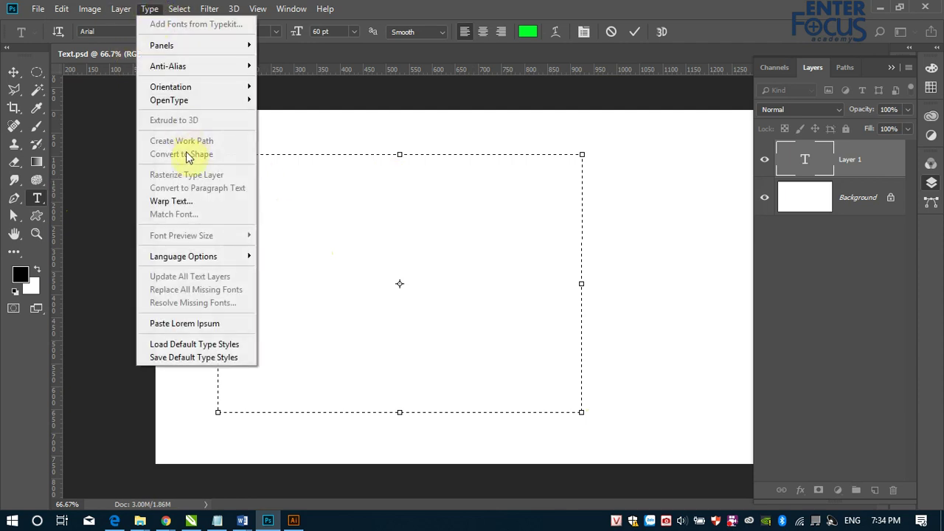
pyautogui.click(179, 324)
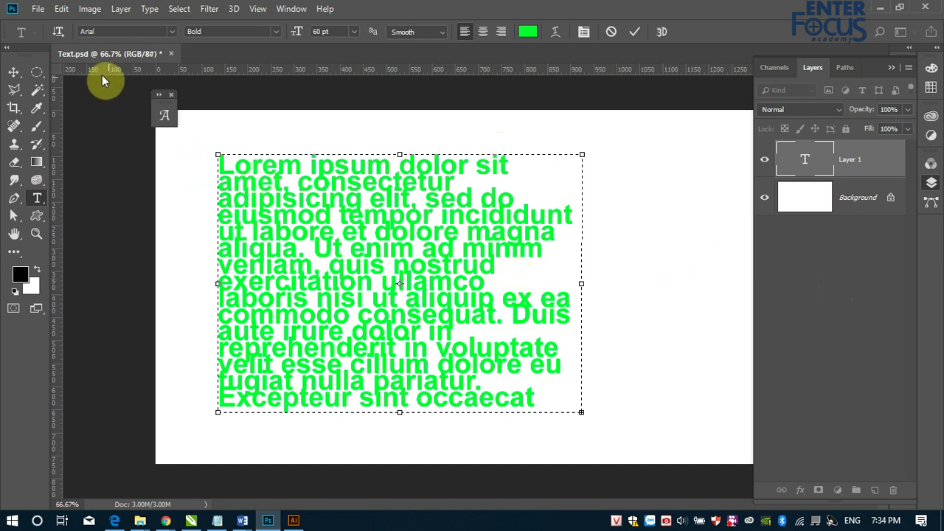
pyautogui.click(14, 72)
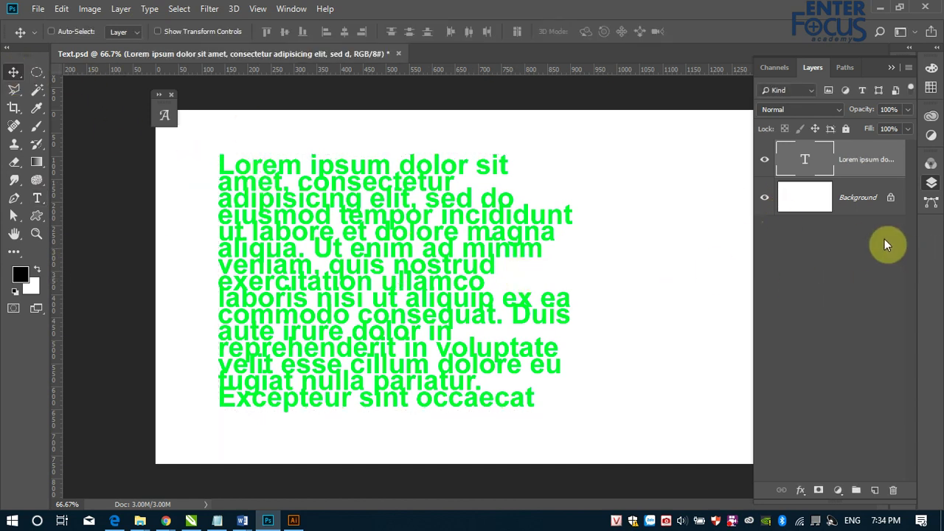